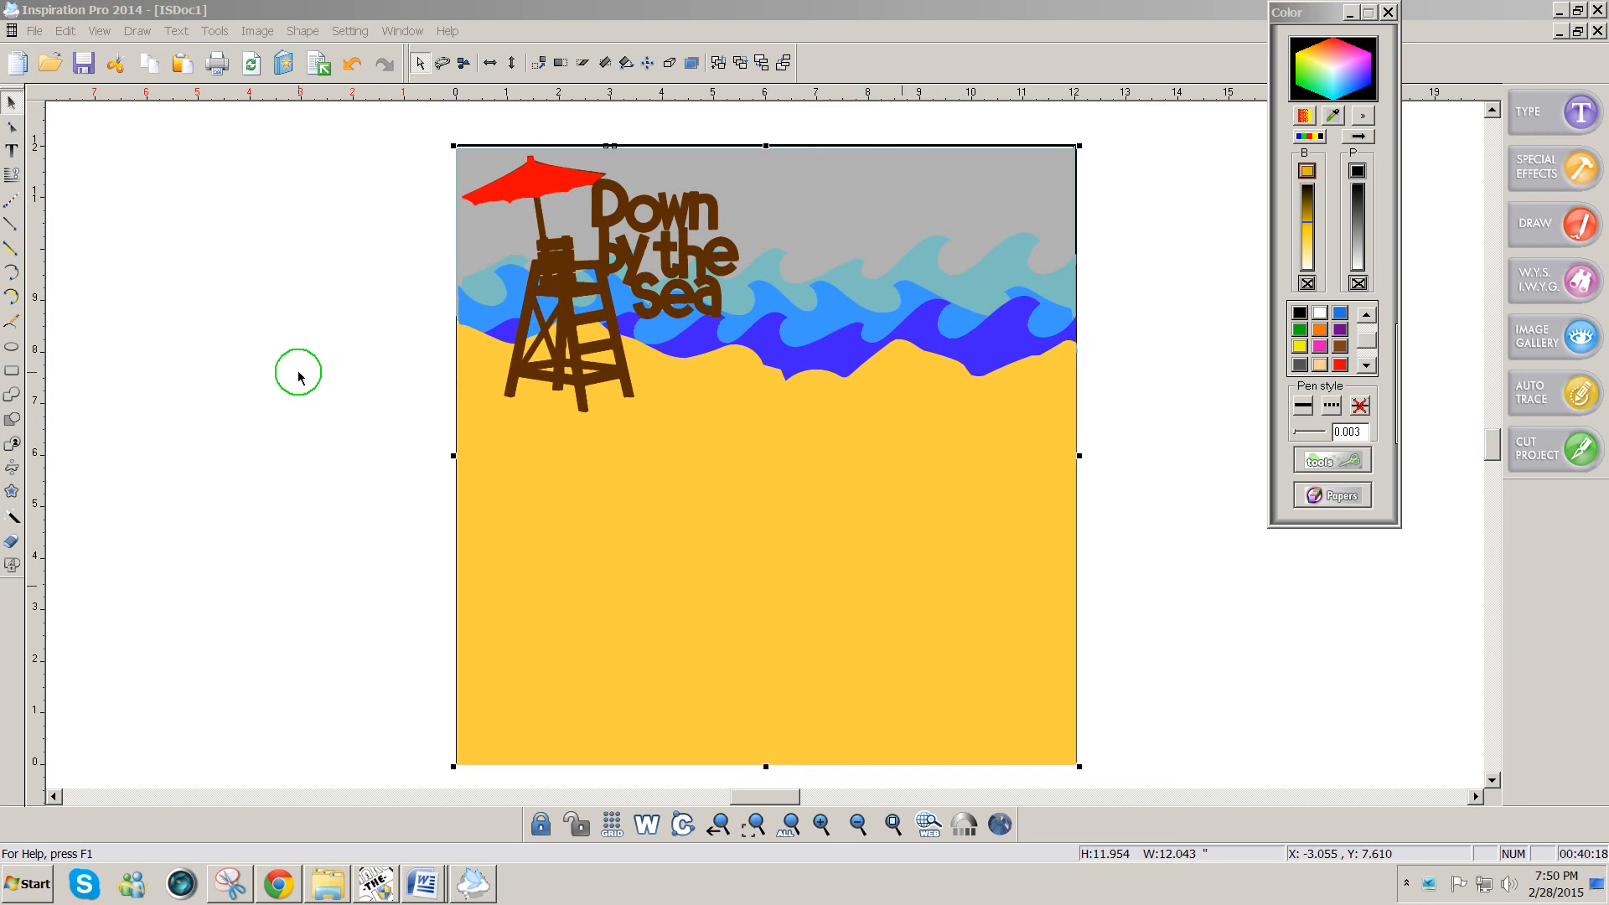
Step: Copy the whole Down by the sea layout and get the full design selected again on the page
click(65, 31)
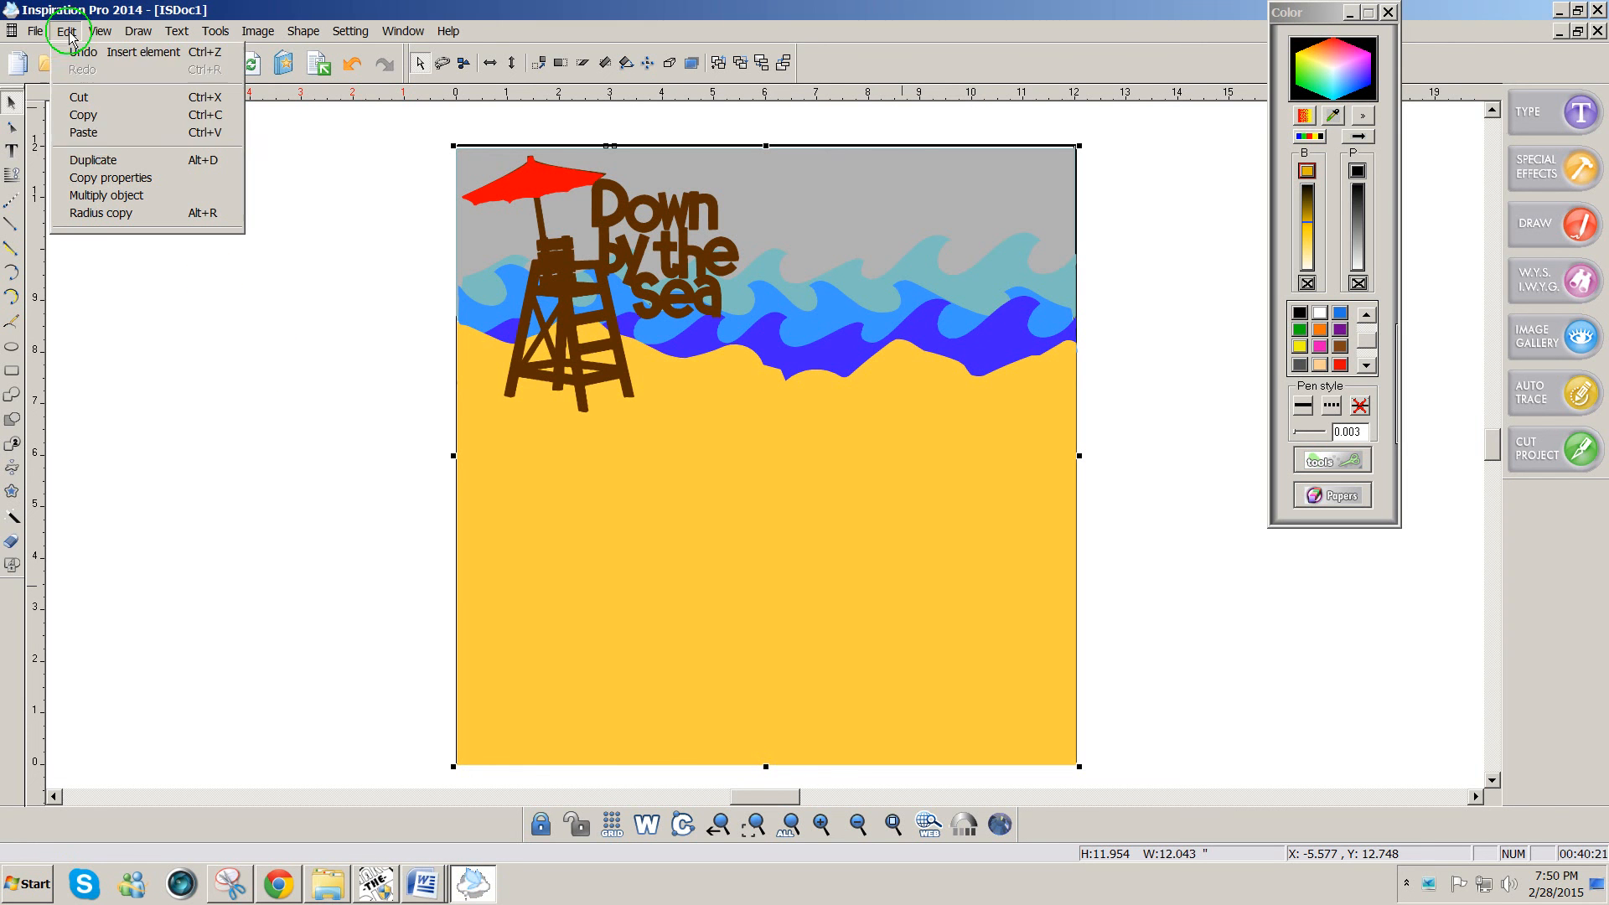
click(101, 115)
click(300, 386)
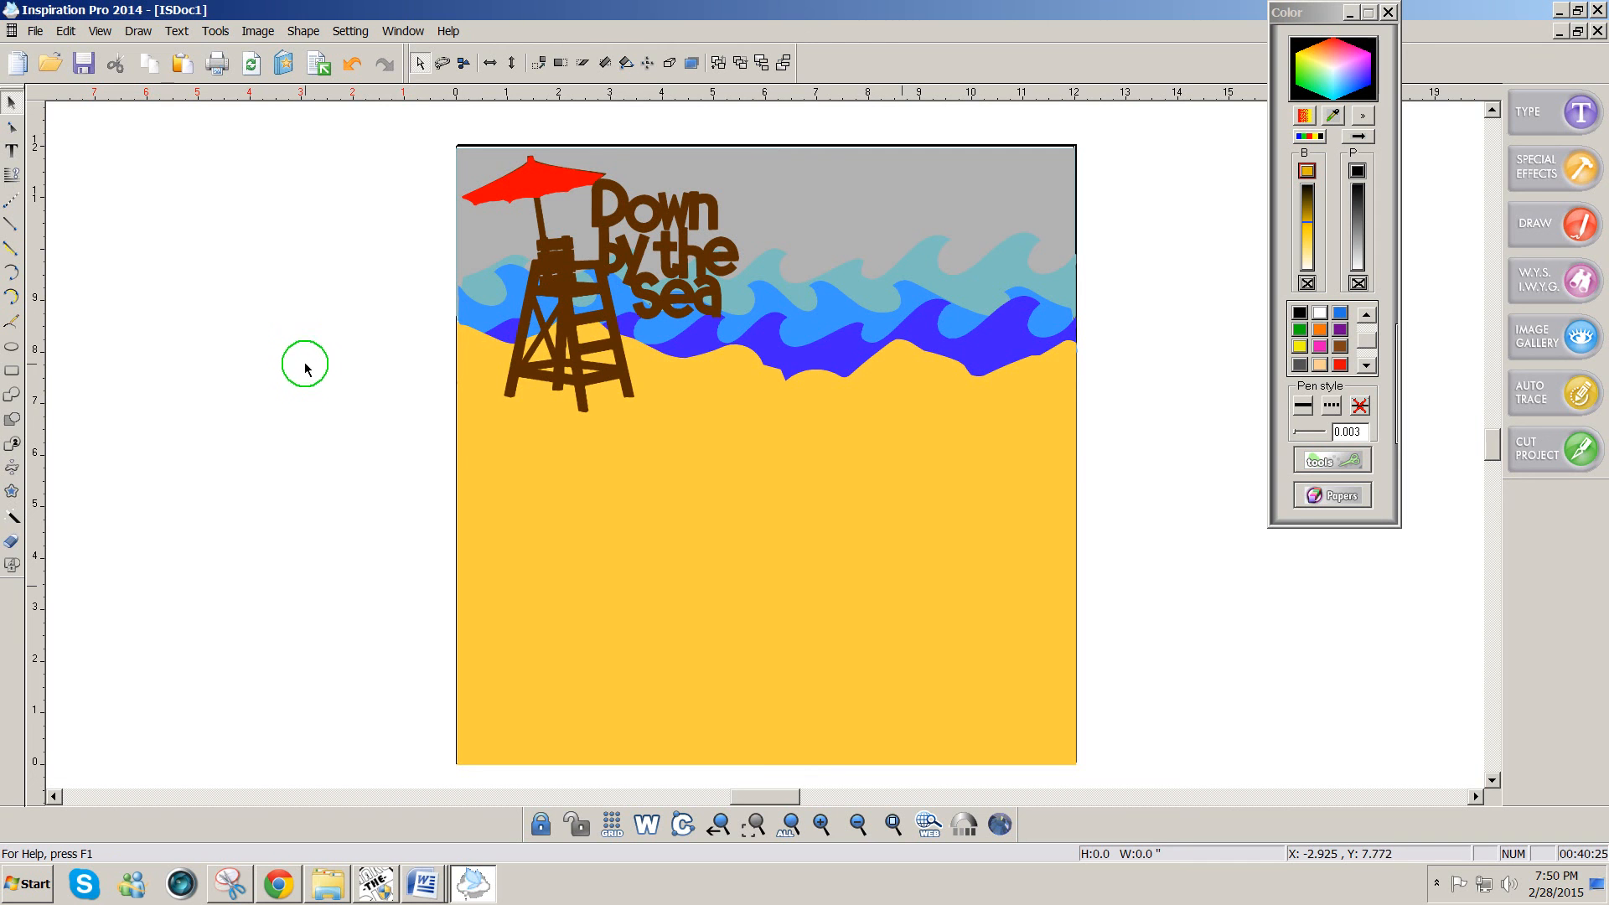
key(ctrl+v)
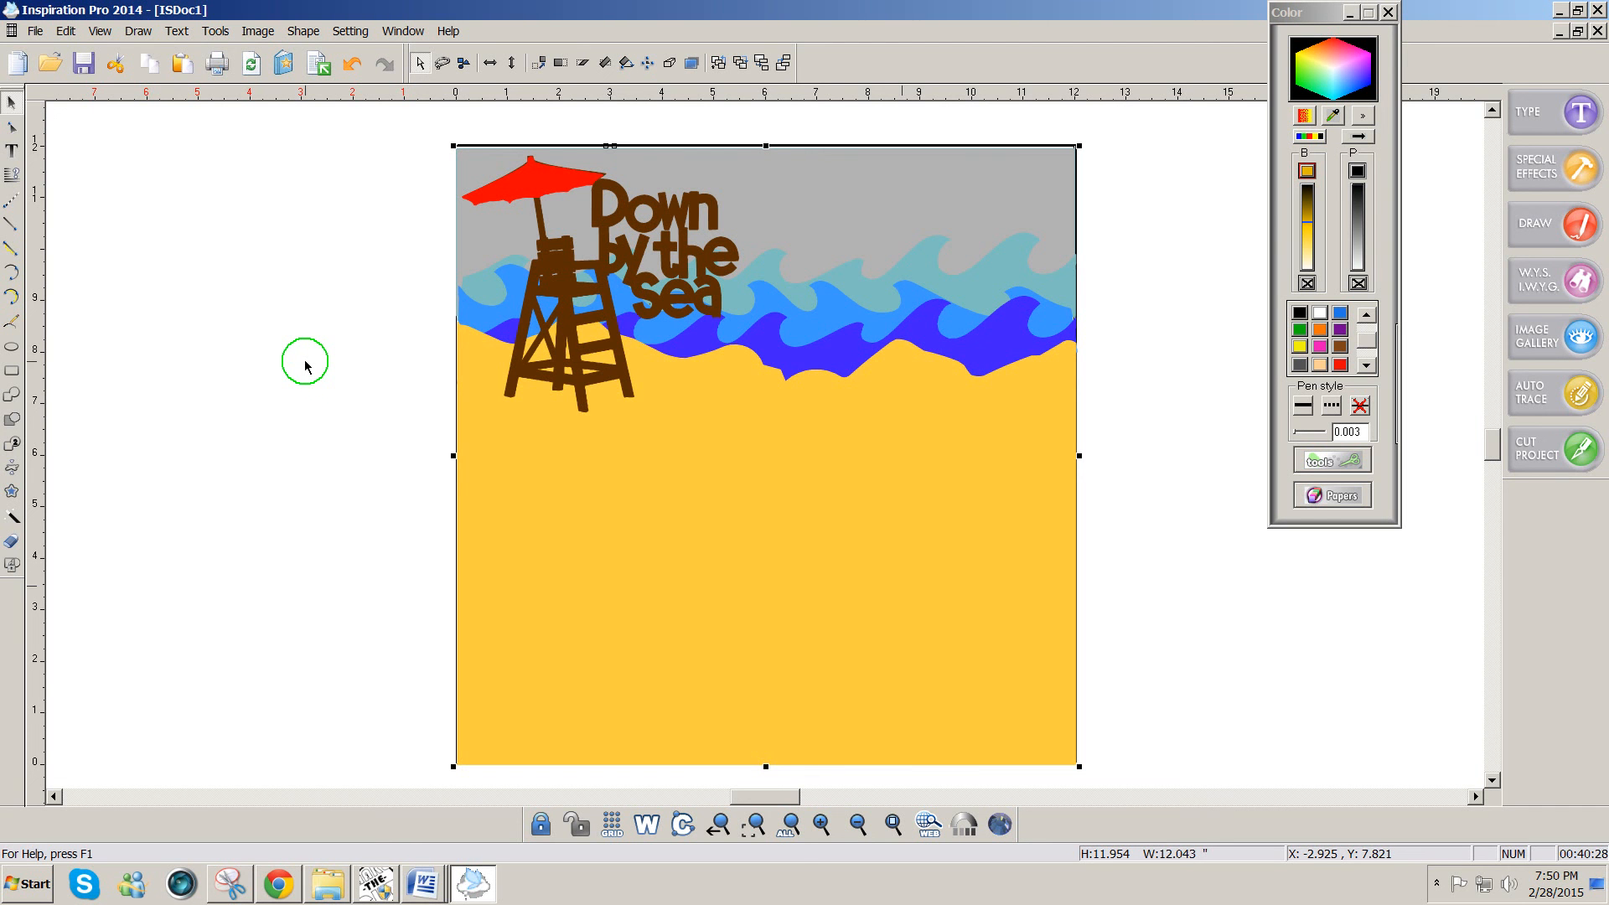
Step: Export the selected design to the Desktop as DownByTheSea1.wpc in WPC 10.0 format
click(36, 32)
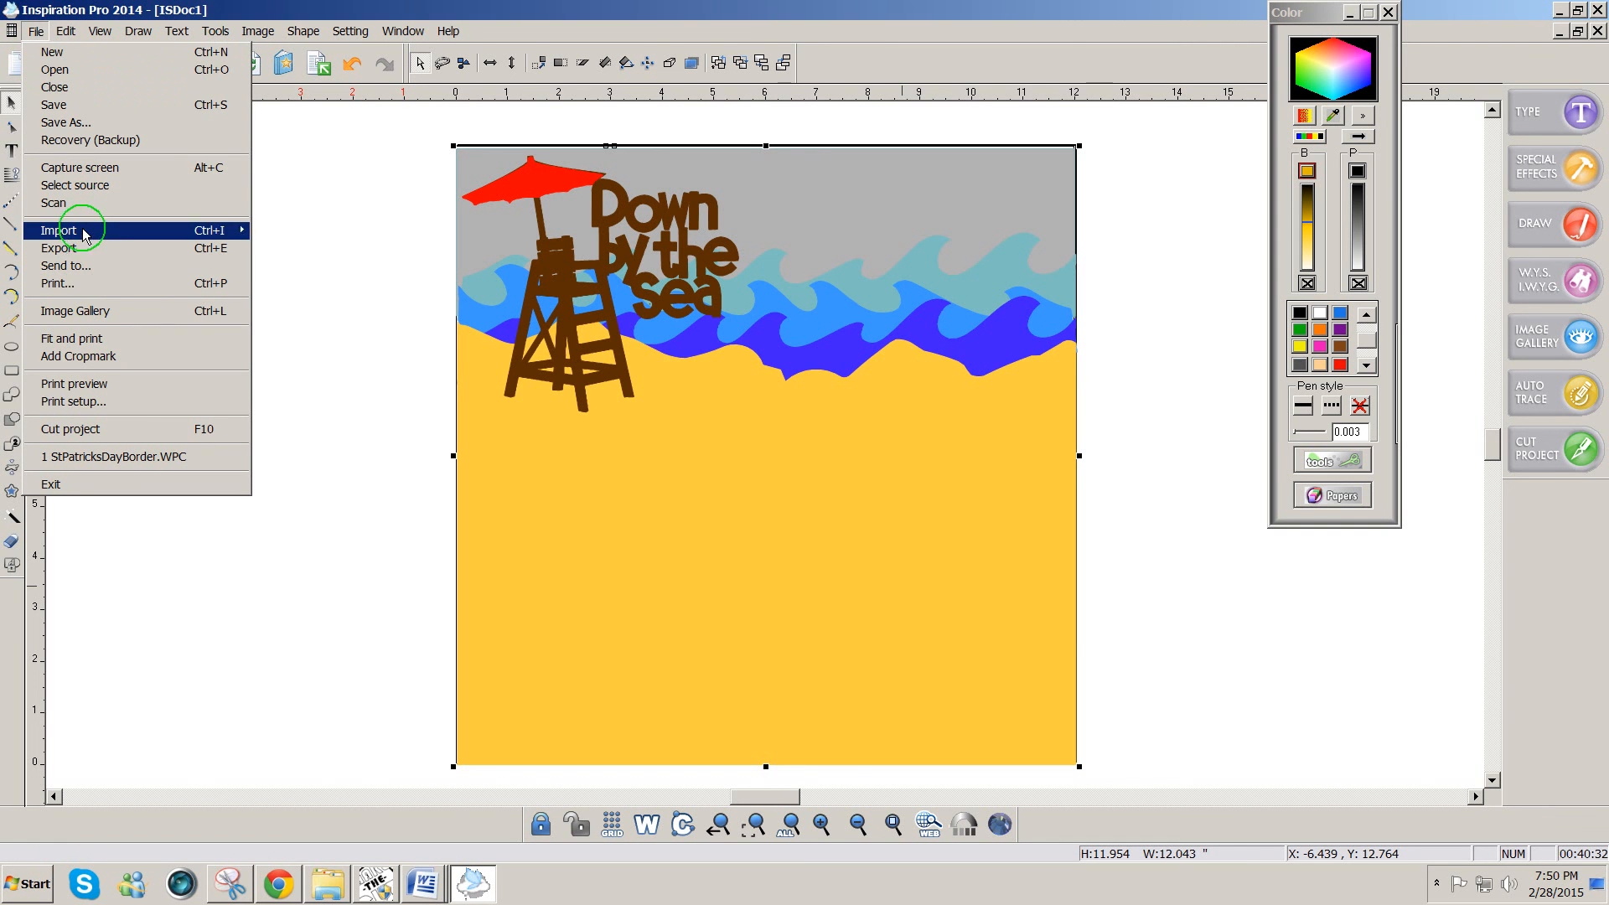
click(58, 248)
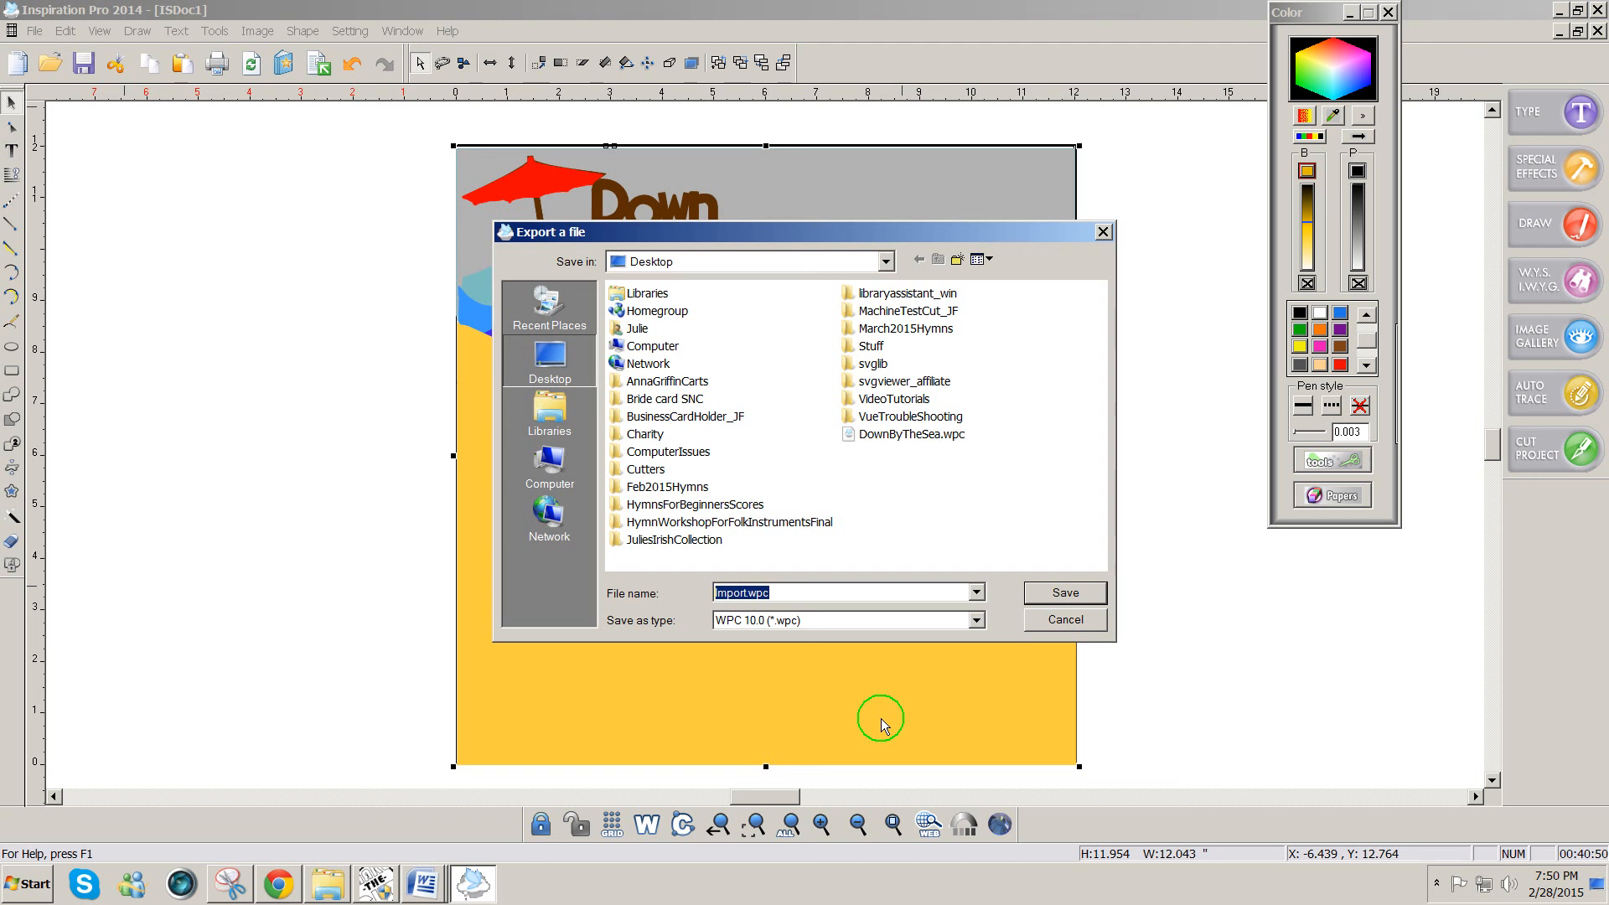
text(B)
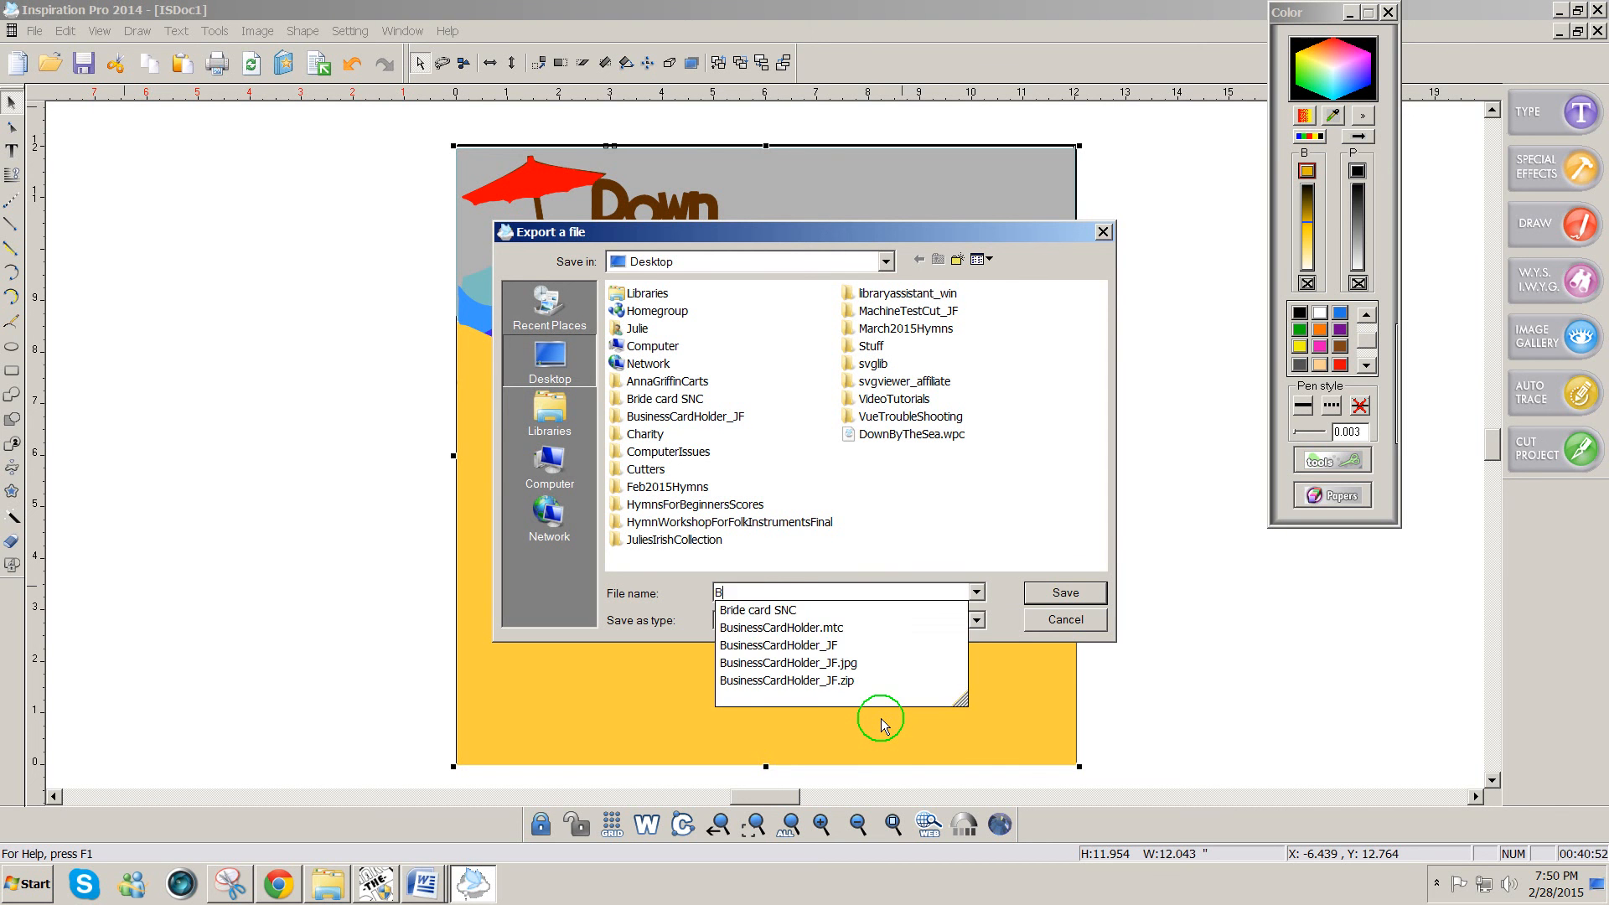
key(BackSpace)
text(DownB)
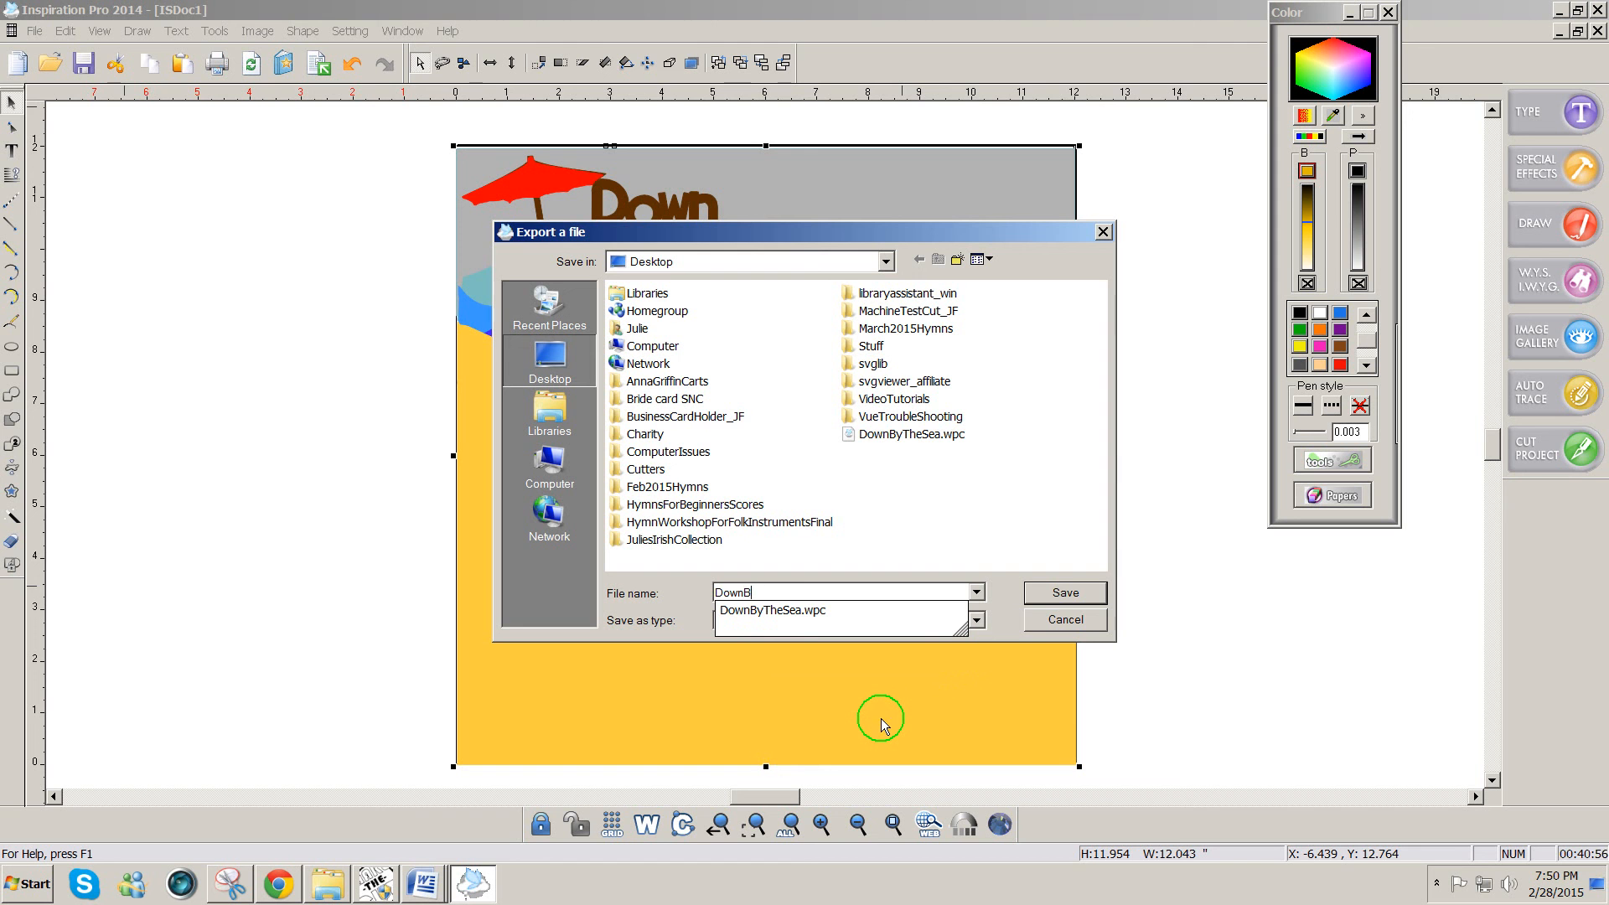
text(yTheSea1.wpc)
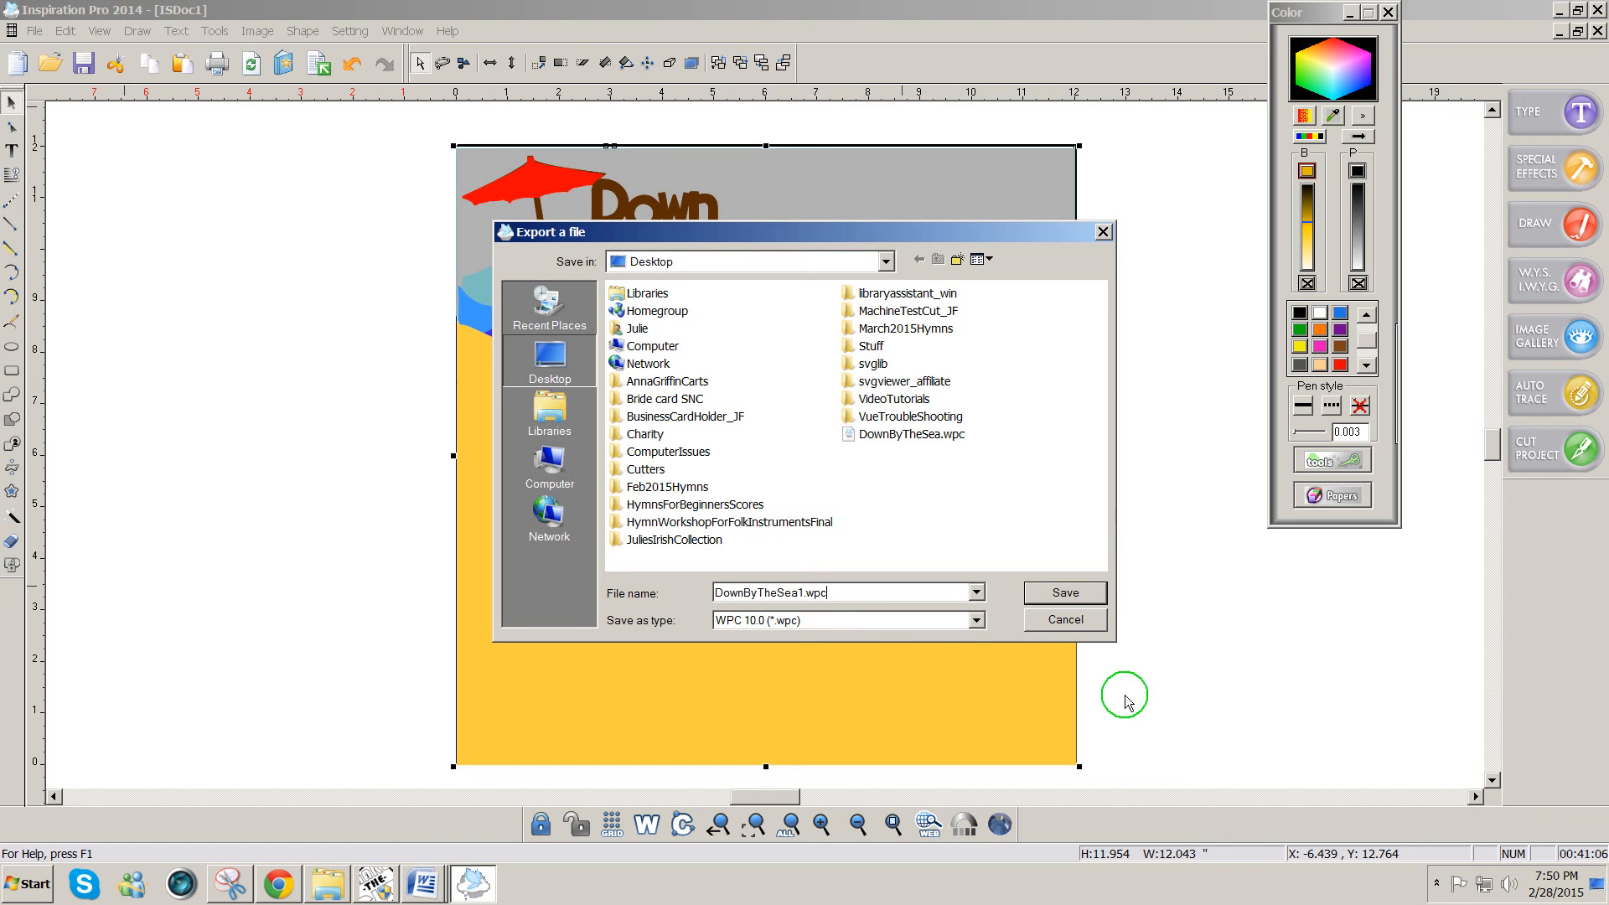
click(1080, 594)
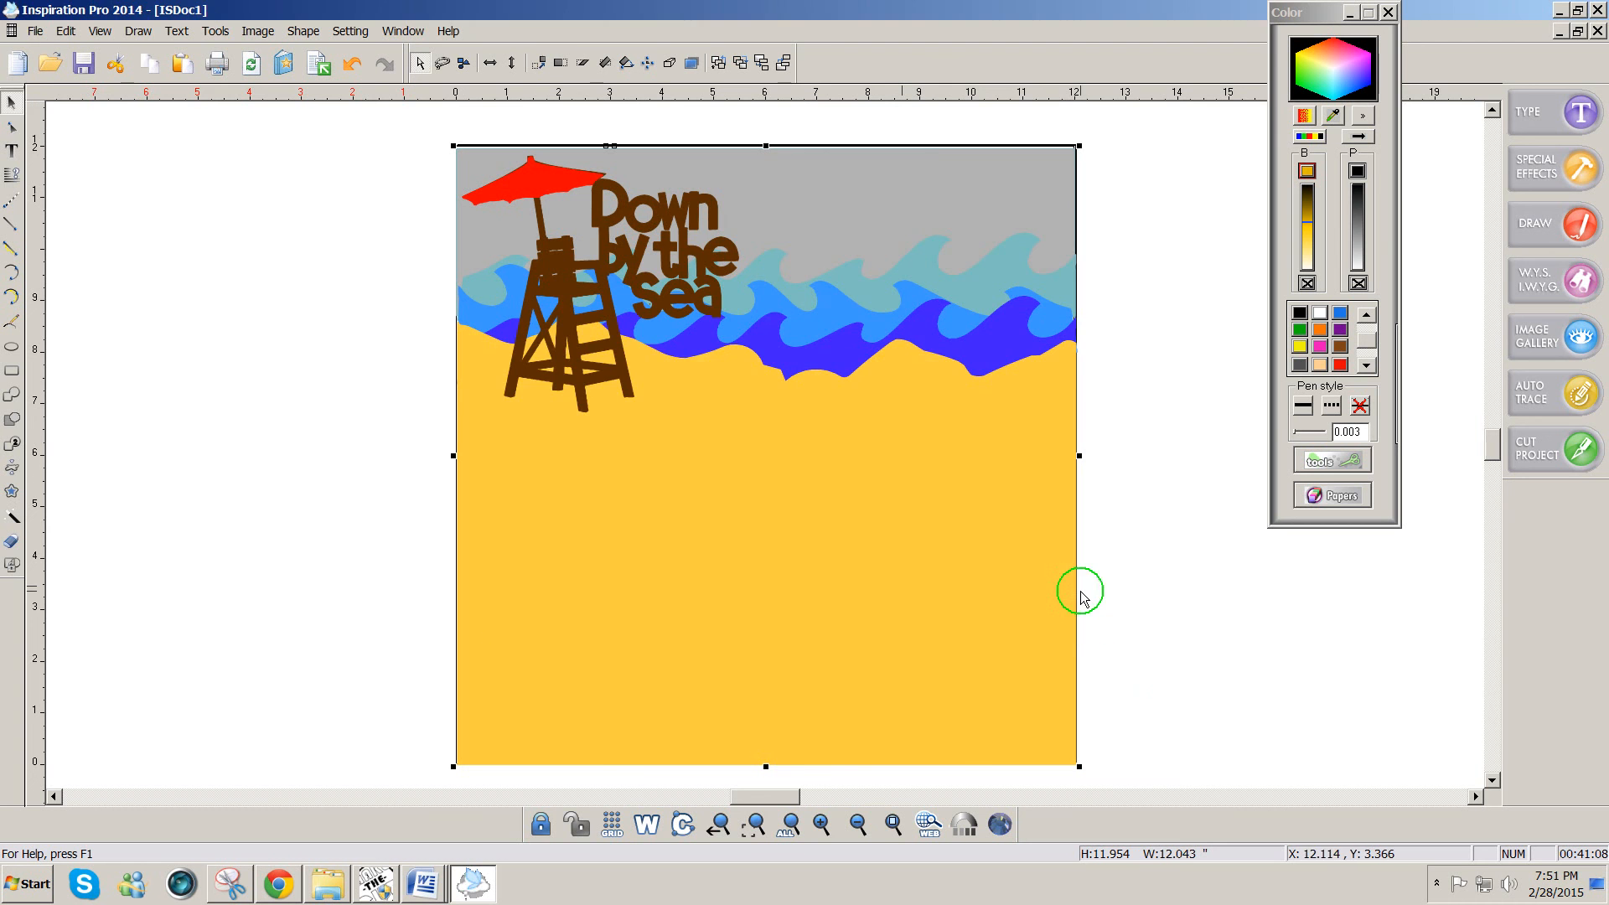
Step: Switch to Make The Cut! and import DownByTheSea1.wpc from the Desktop
click(378, 884)
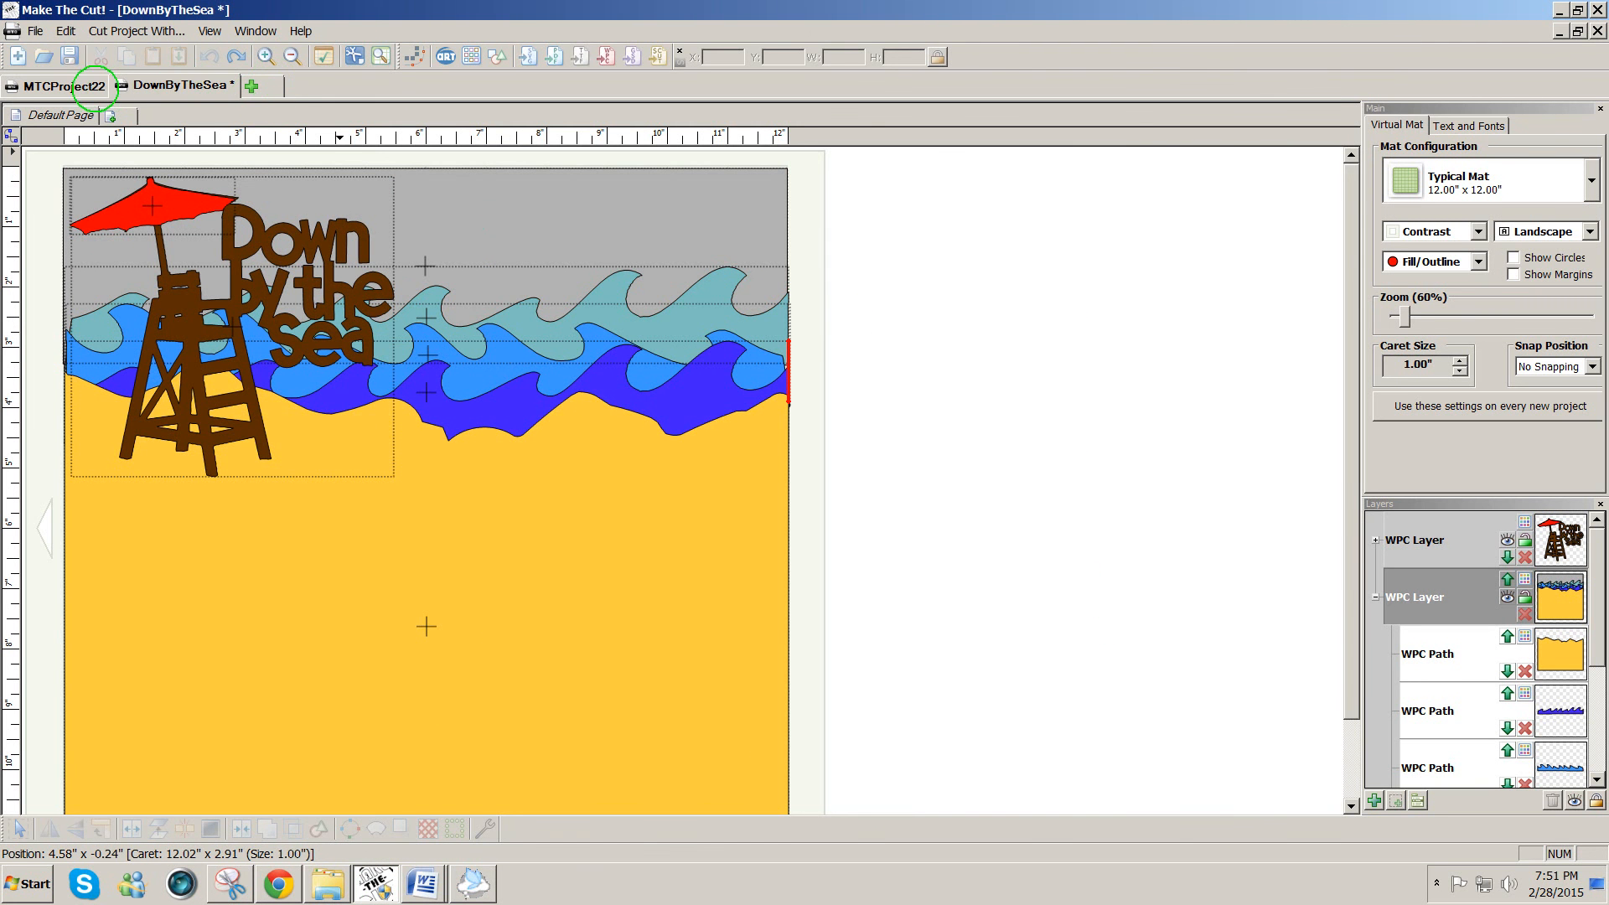
click(94, 86)
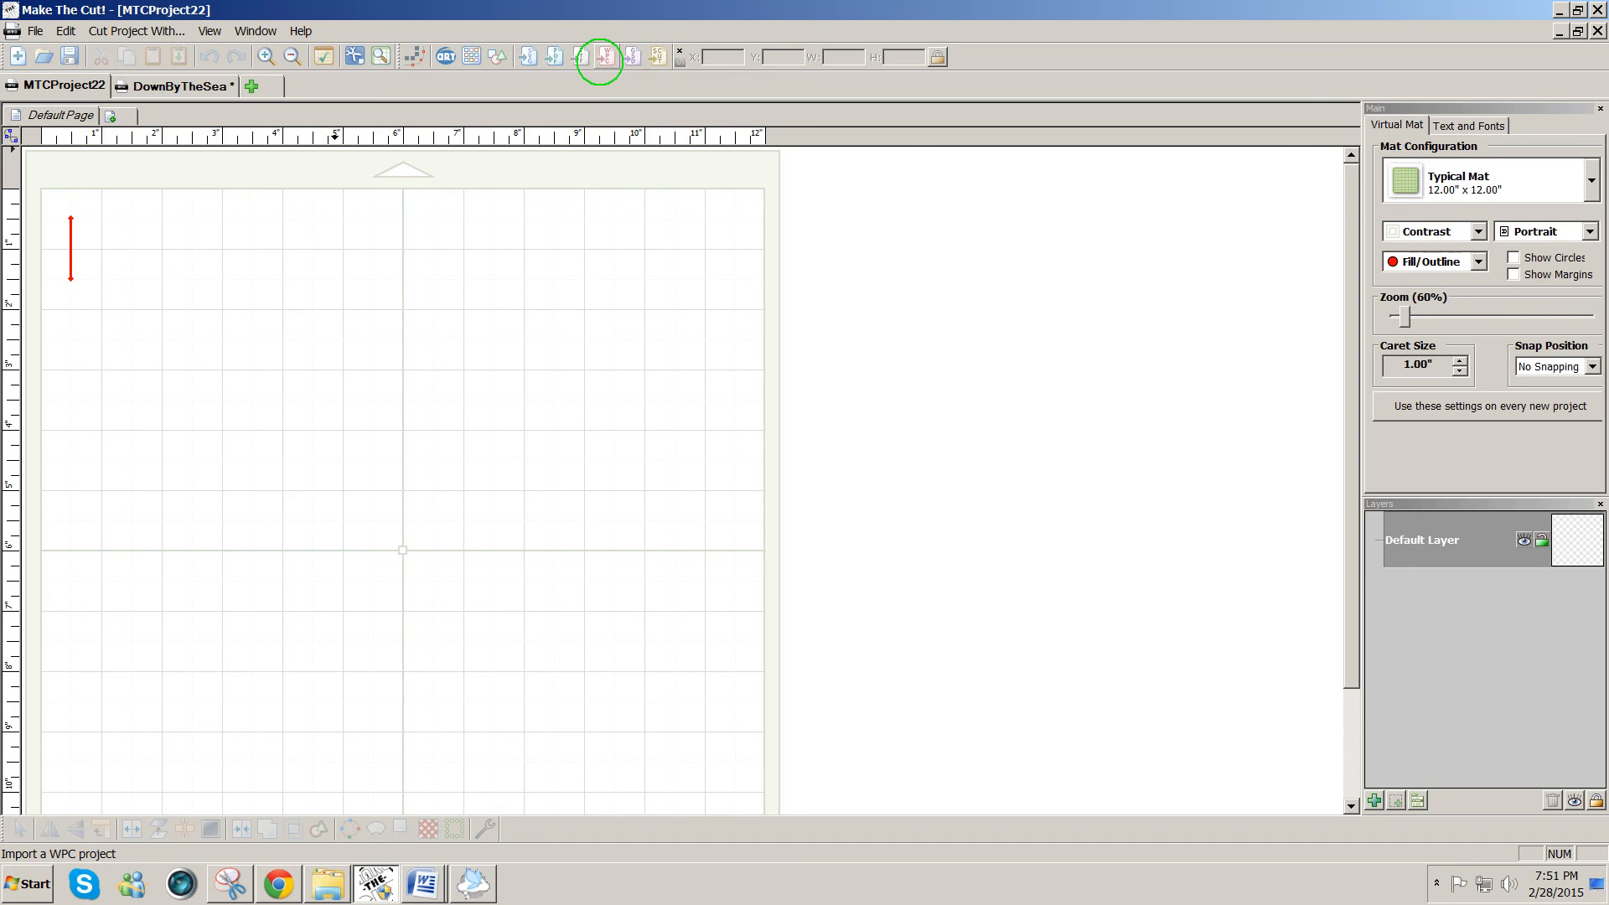
click(605, 57)
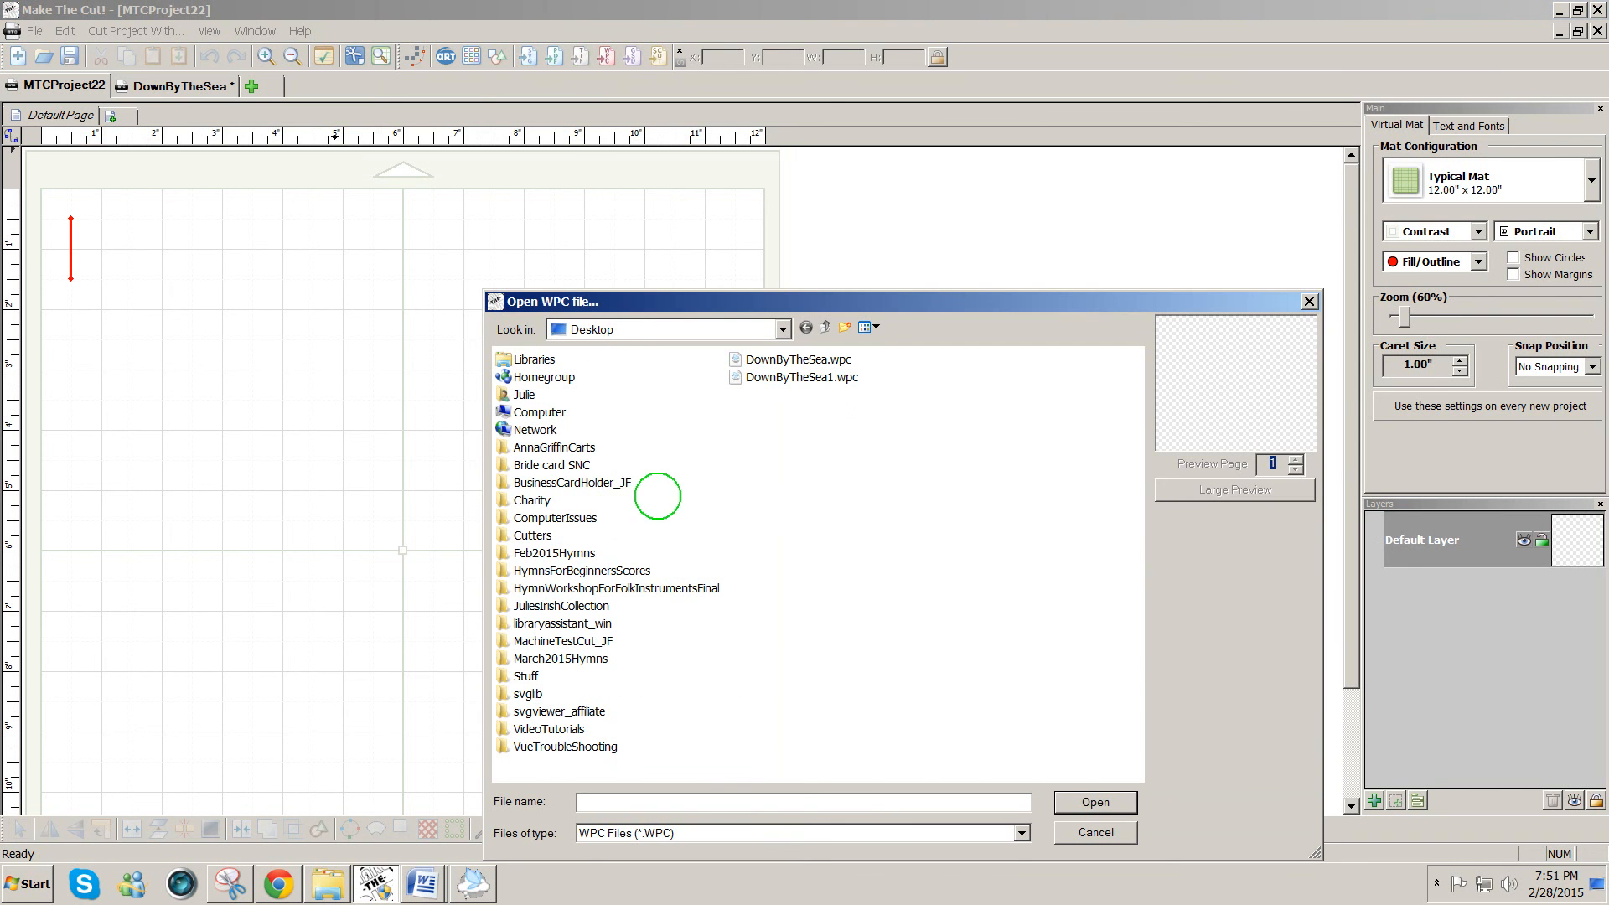
click(801, 377)
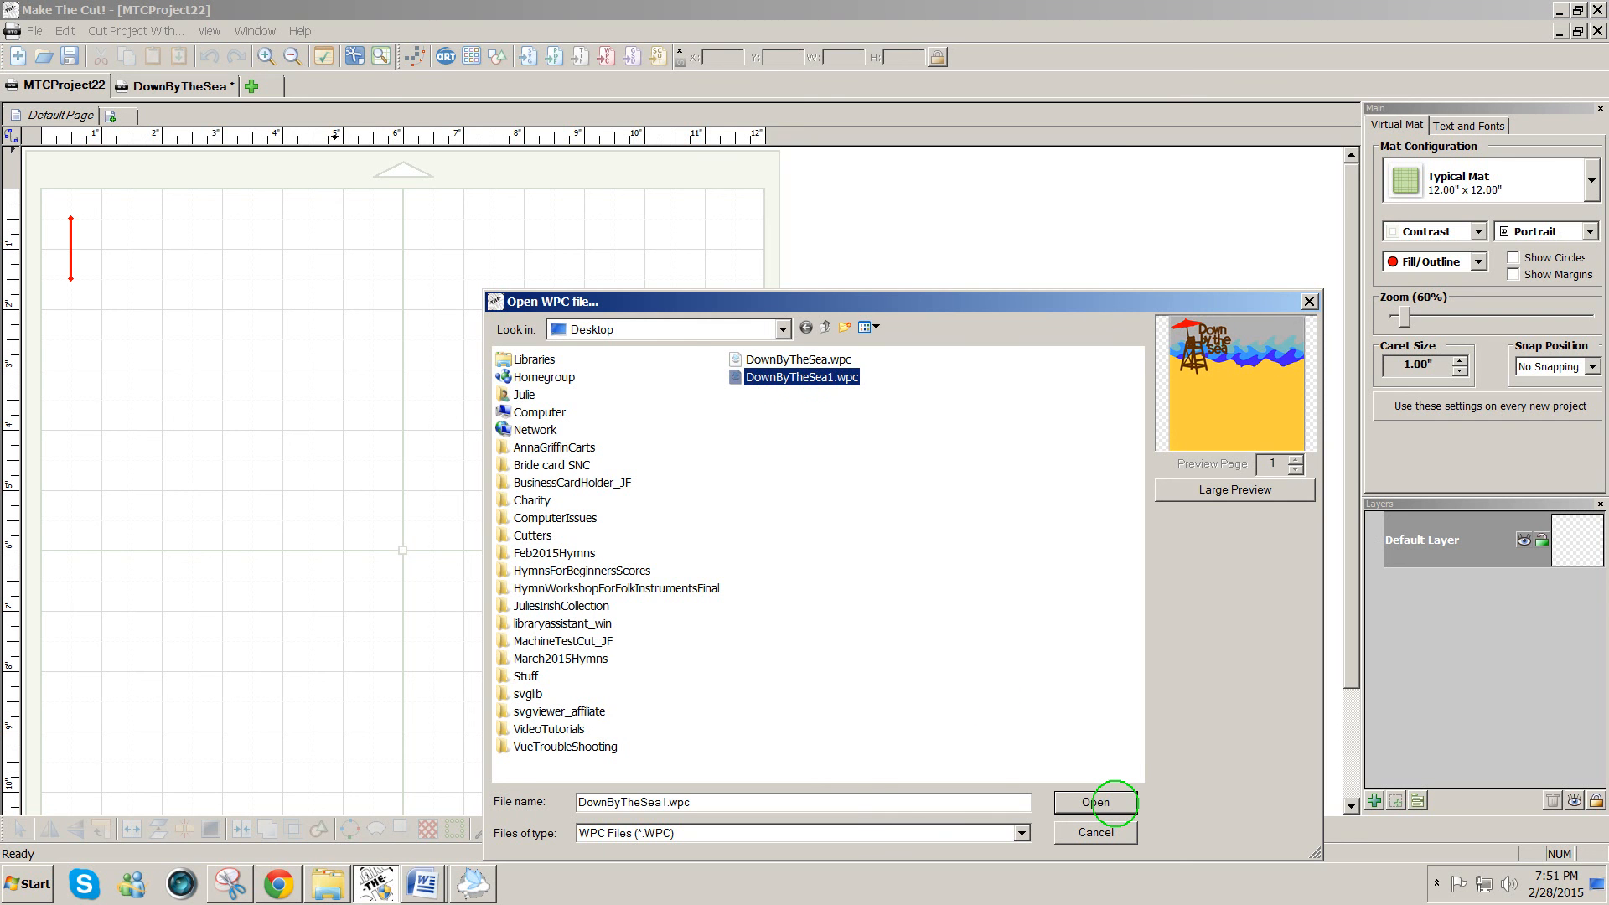
click(1114, 802)
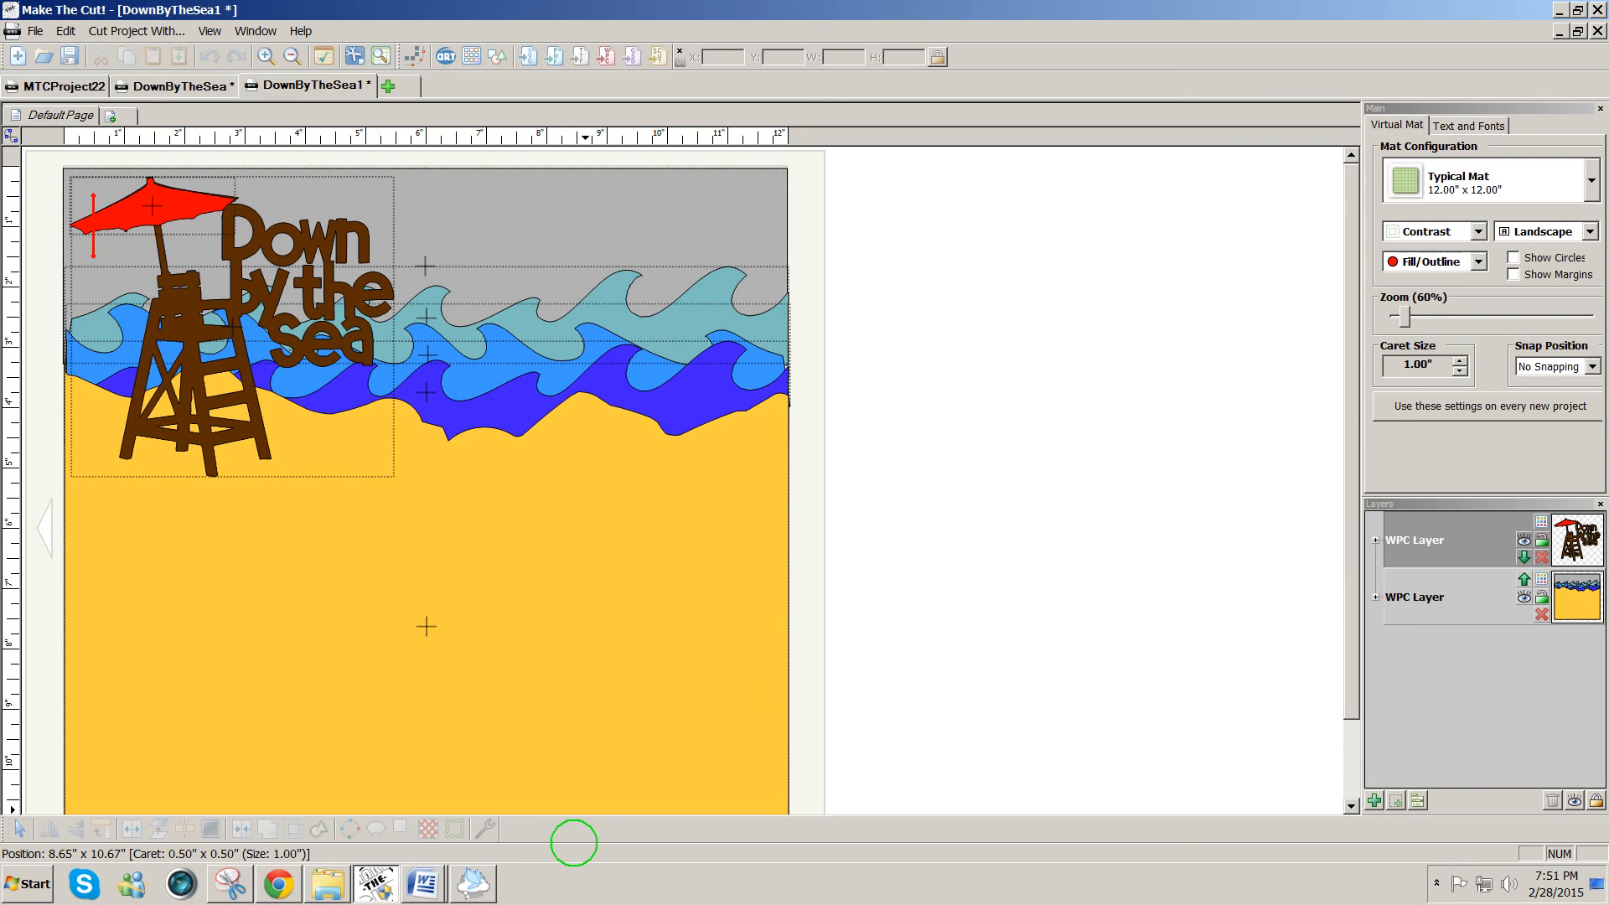
Step: Switch to Inspiration Pro, examine the design's outlines in wire frame view, and restore the filled view
click(475, 884)
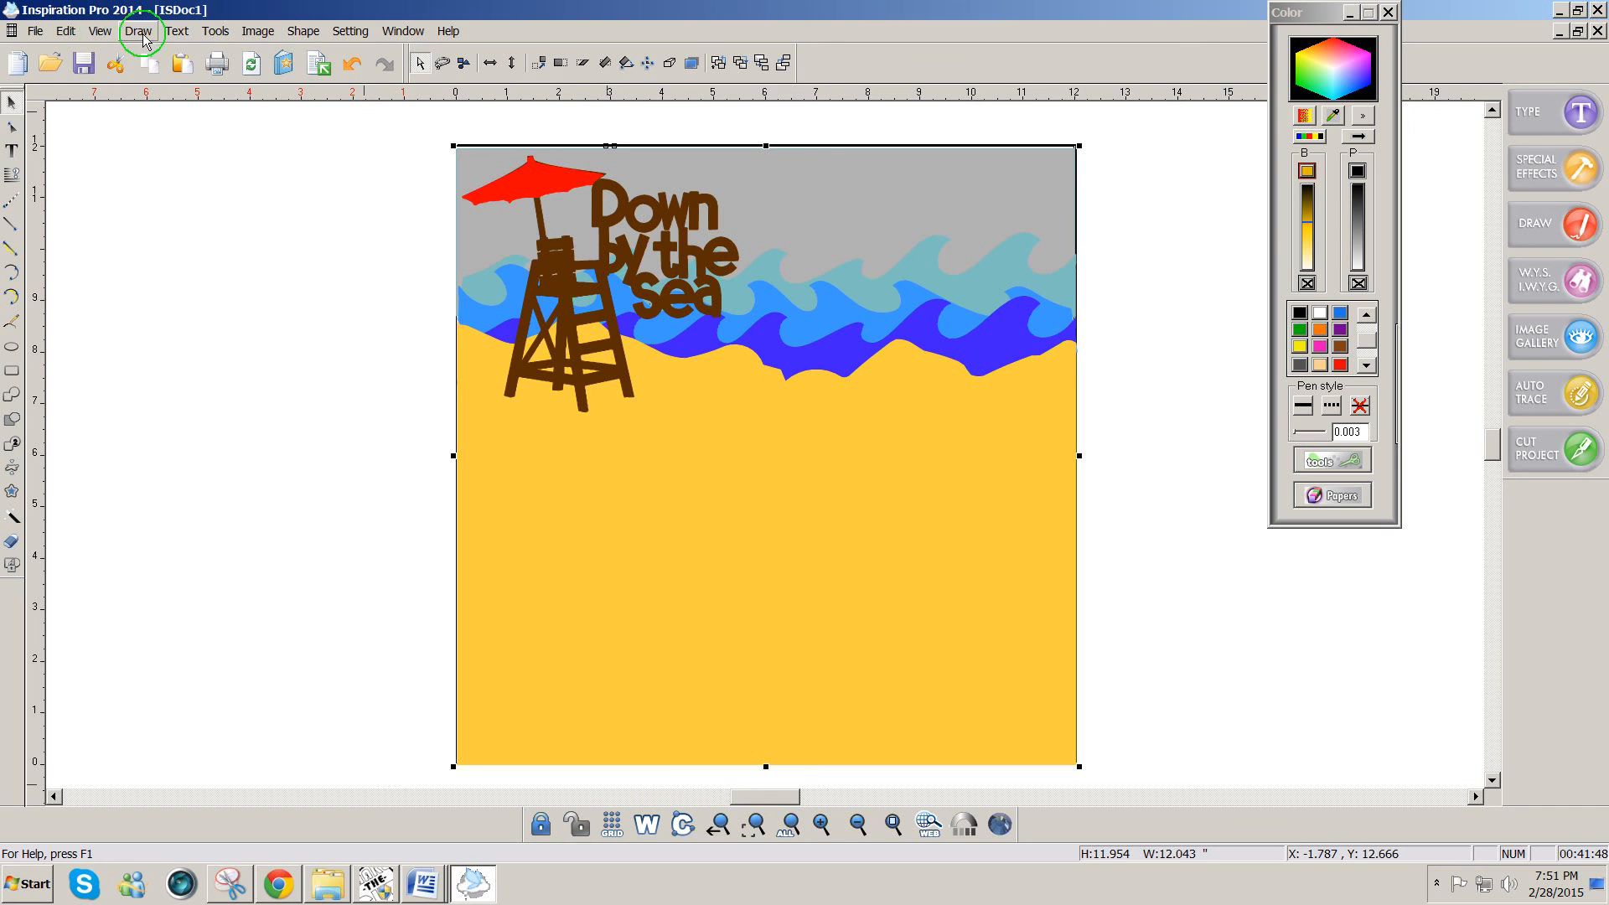
click(101, 31)
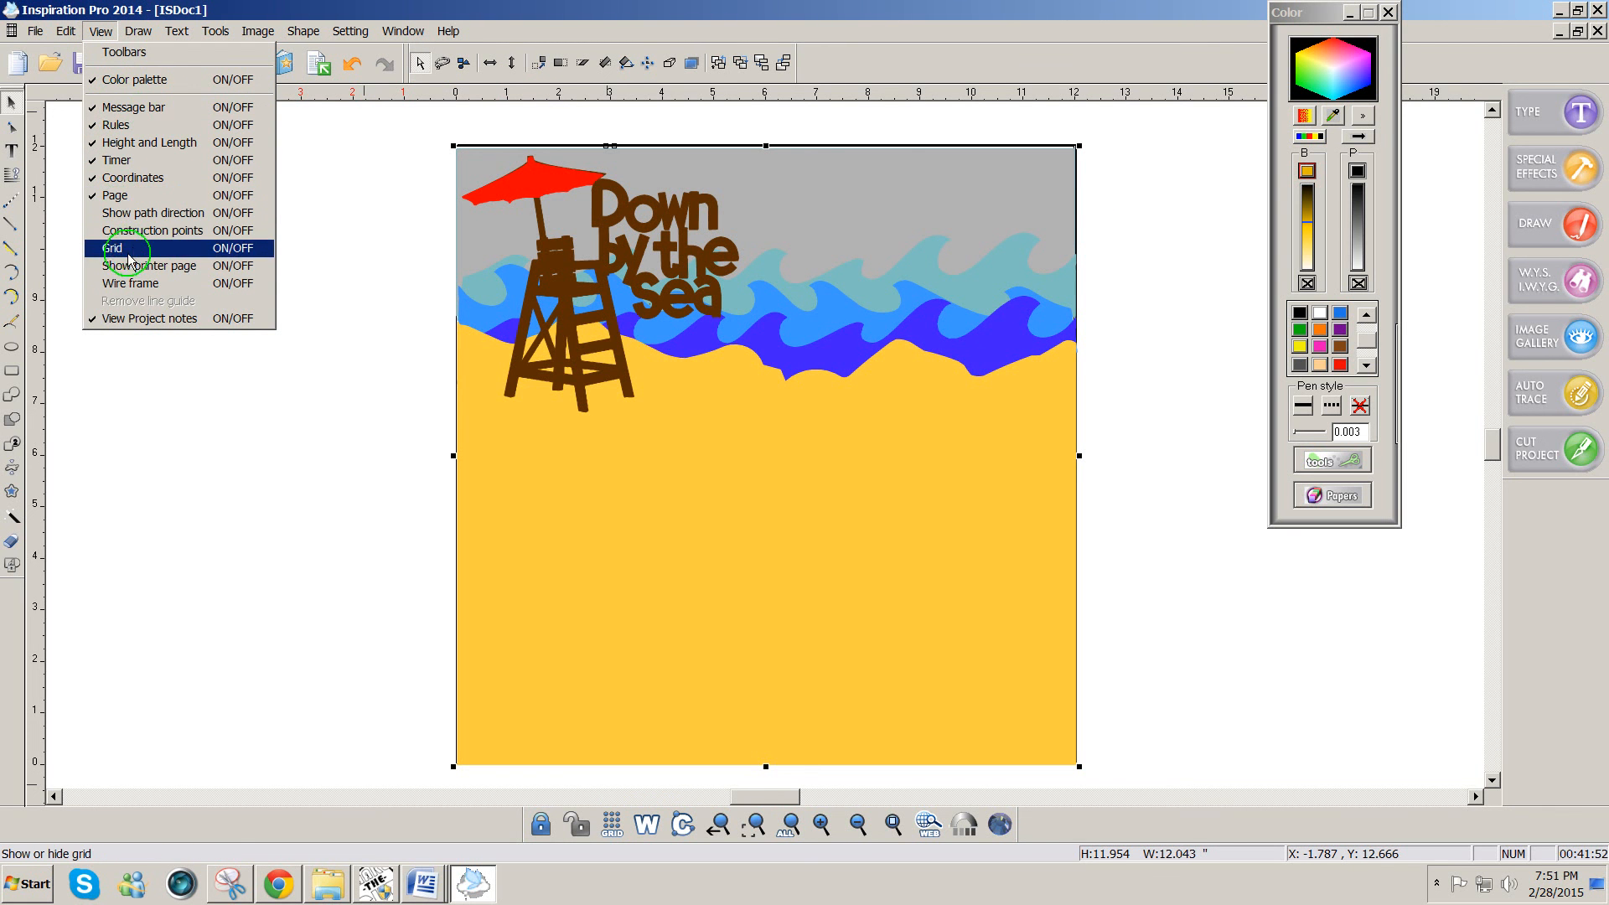
click(130, 283)
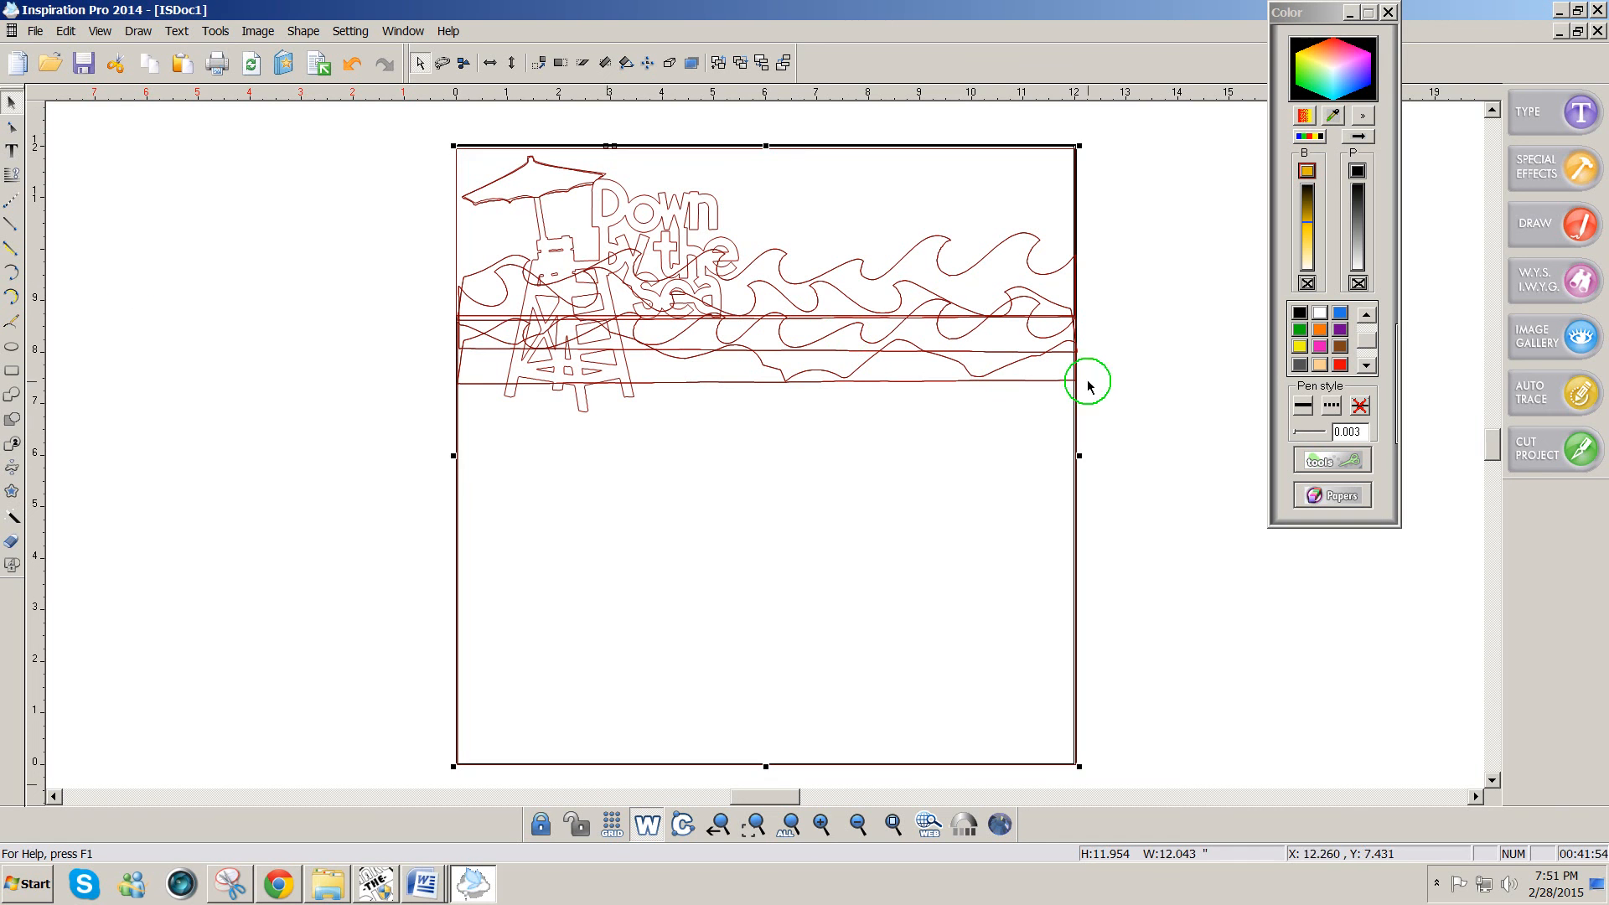
click(1185, 421)
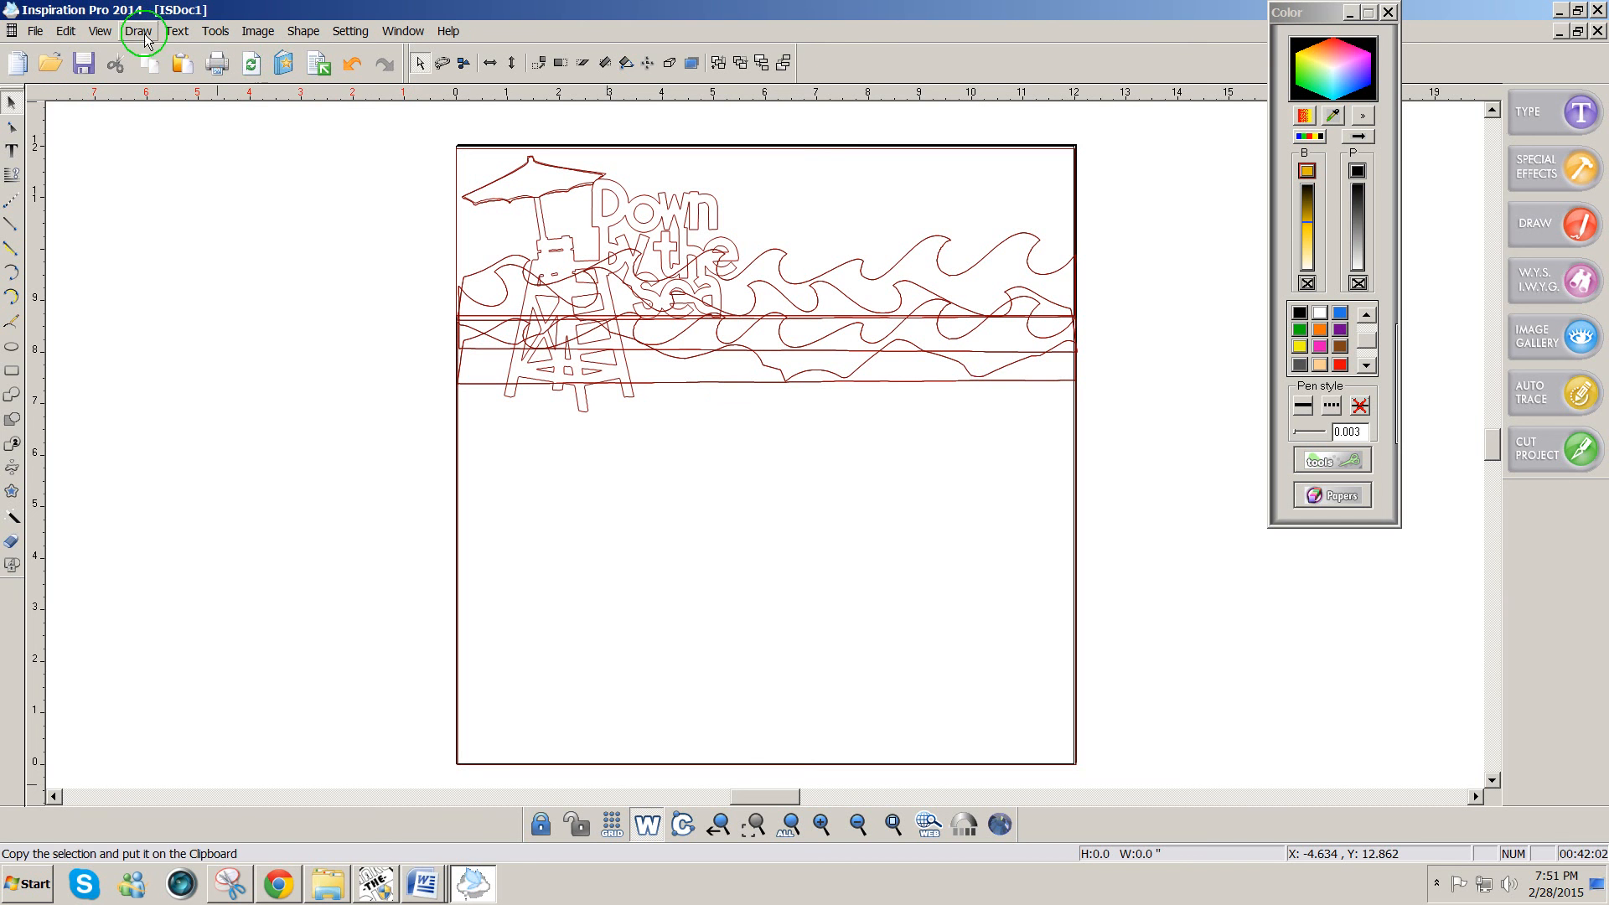
click(101, 30)
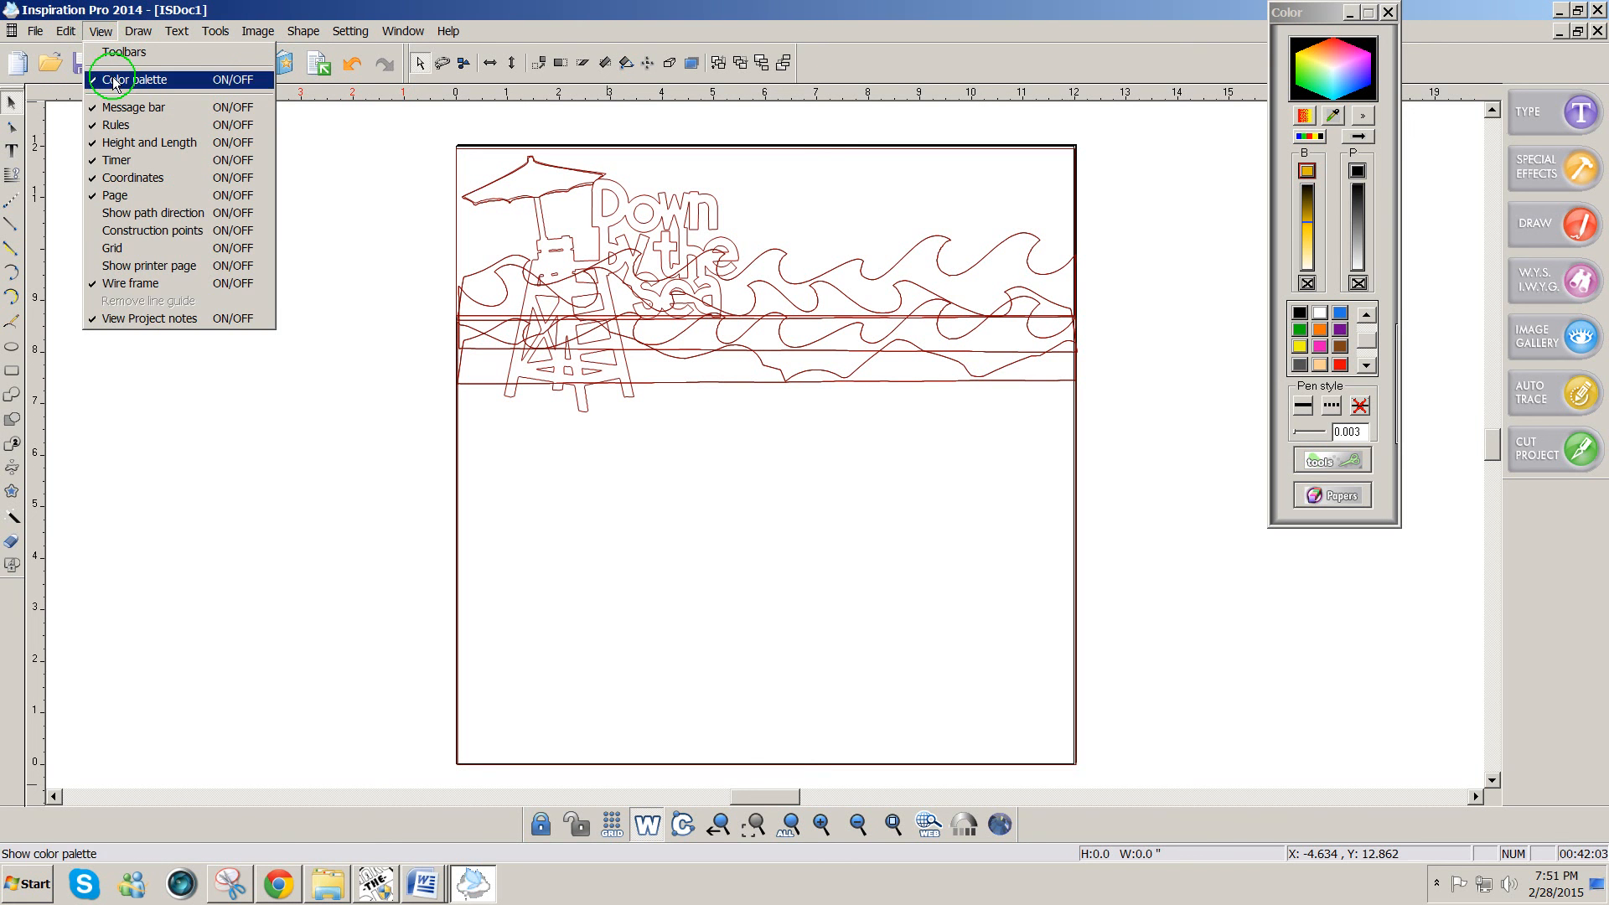
click(150, 288)
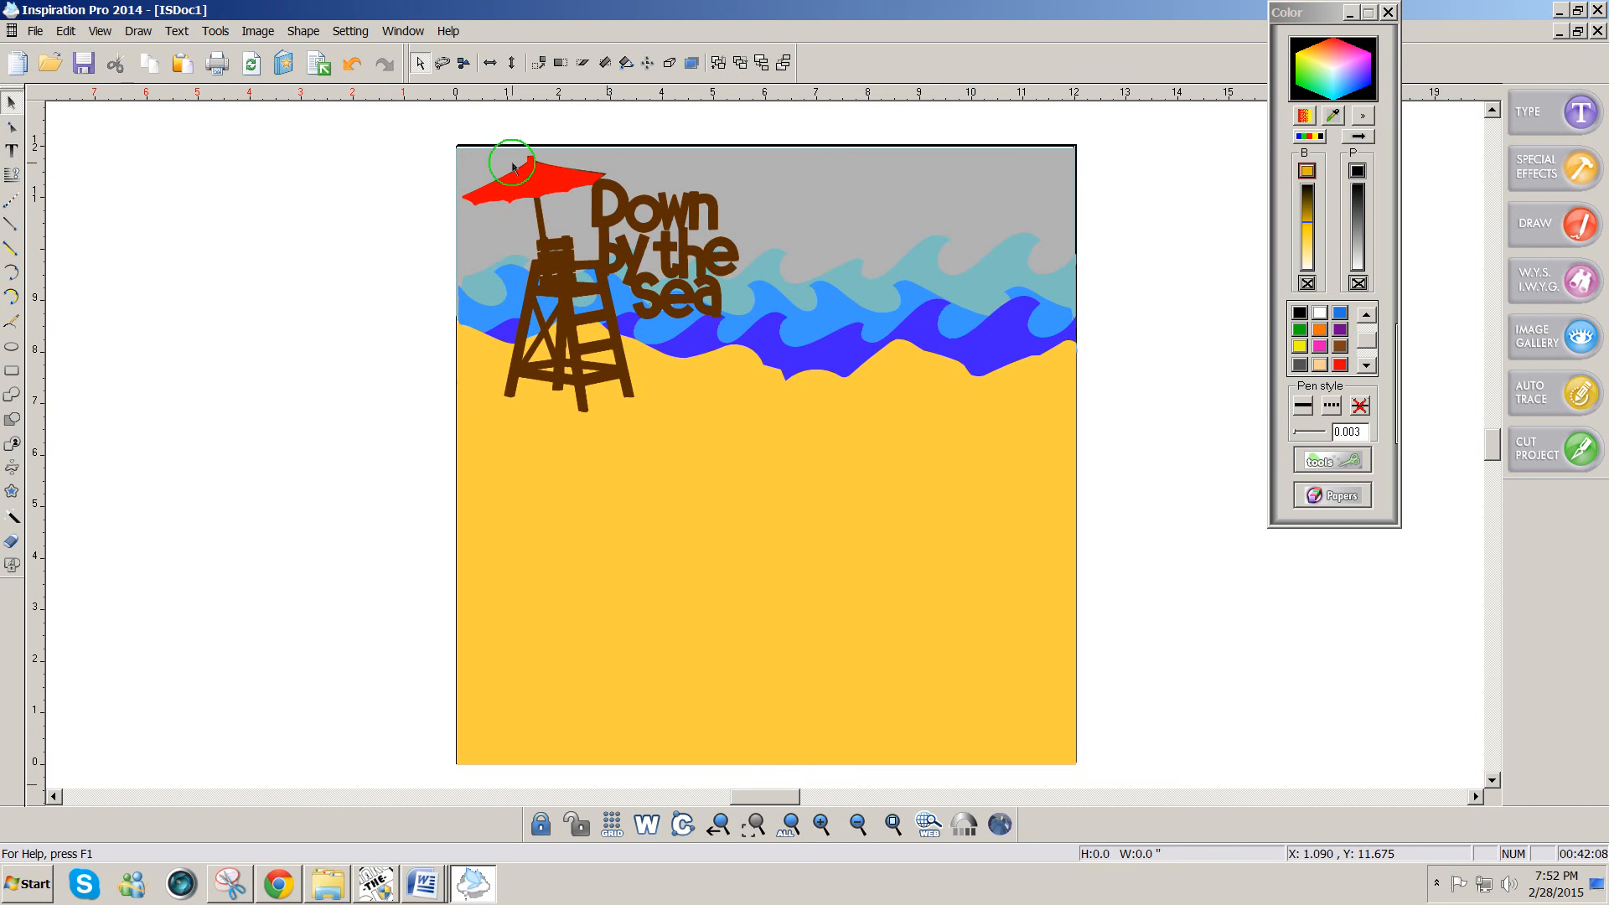
drag(409, 127, 1214, 837)
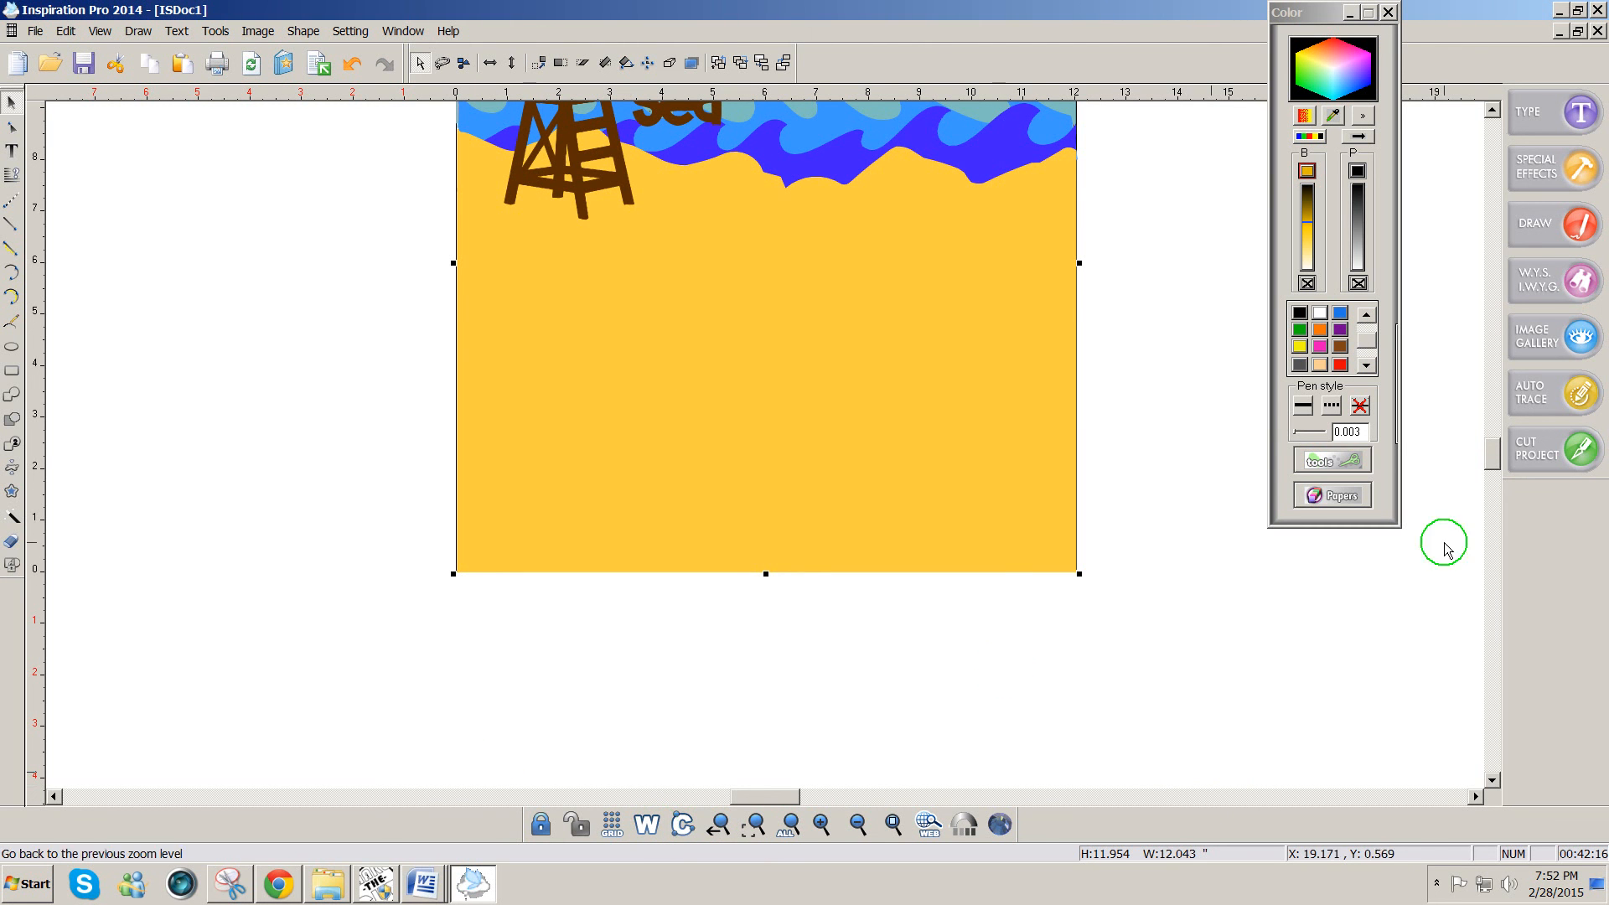
scroll(1443, 566, up, 3)
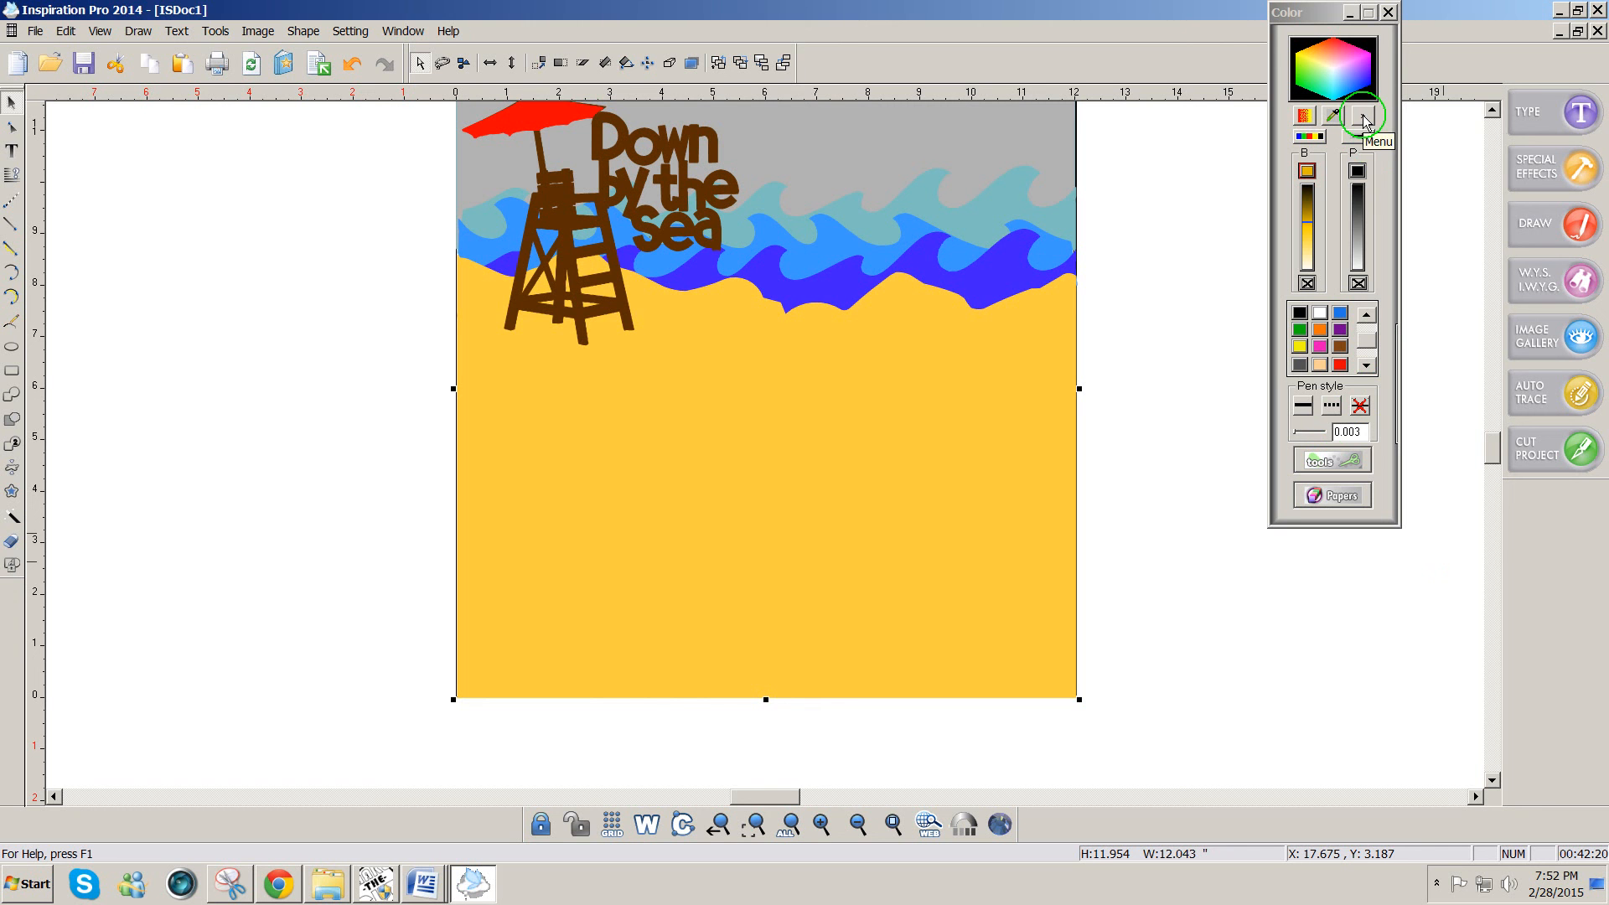
click(1364, 120)
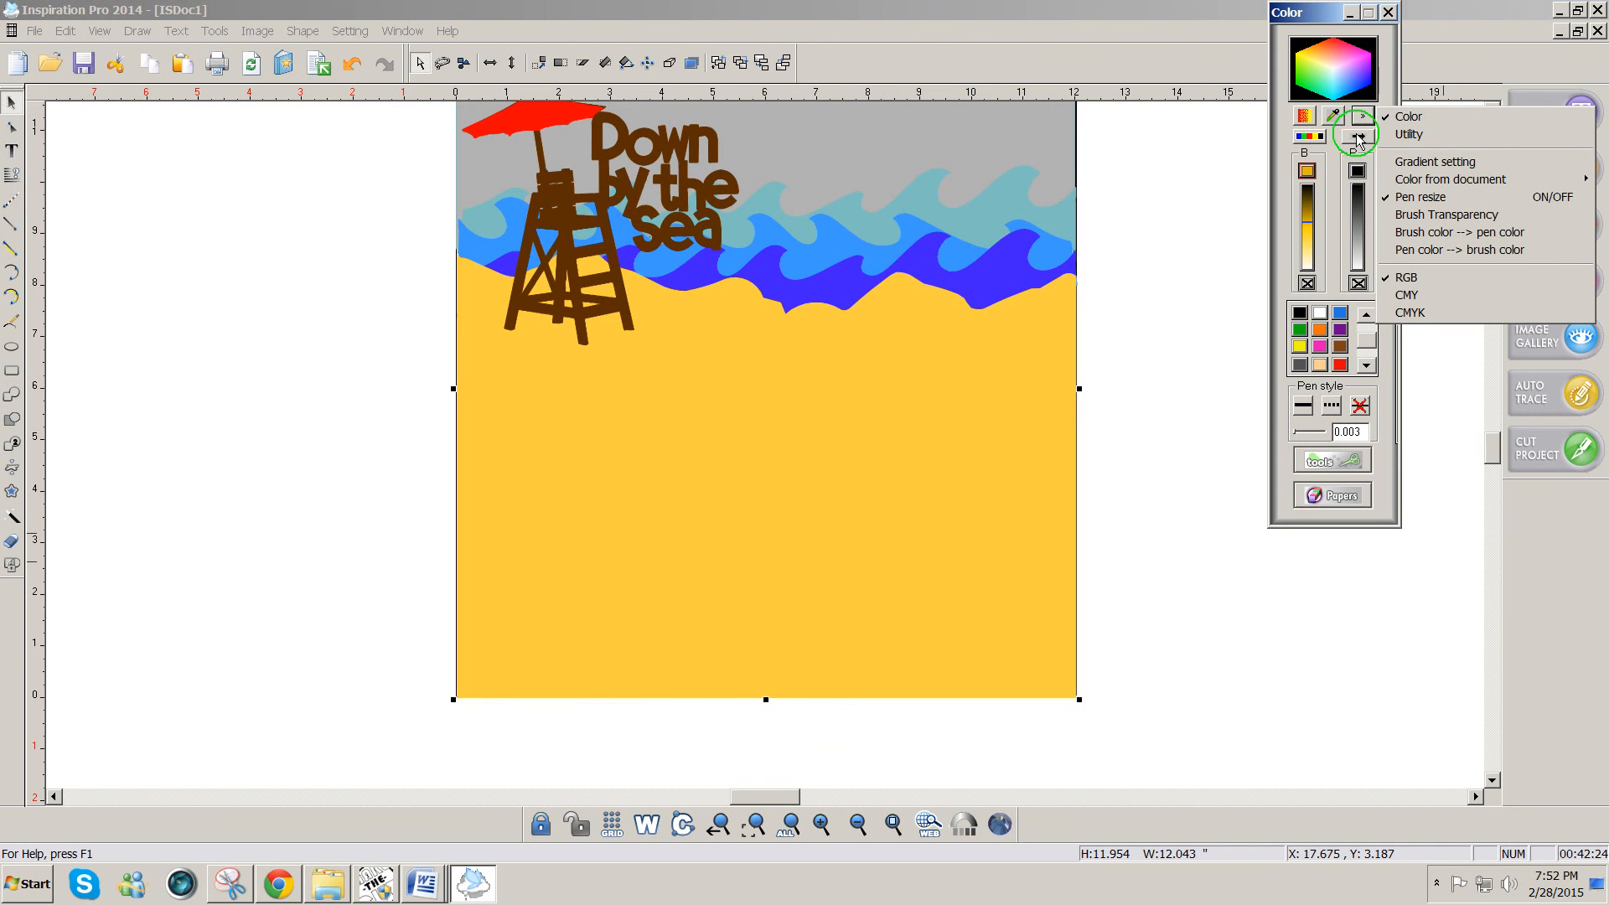
click(1449, 236)
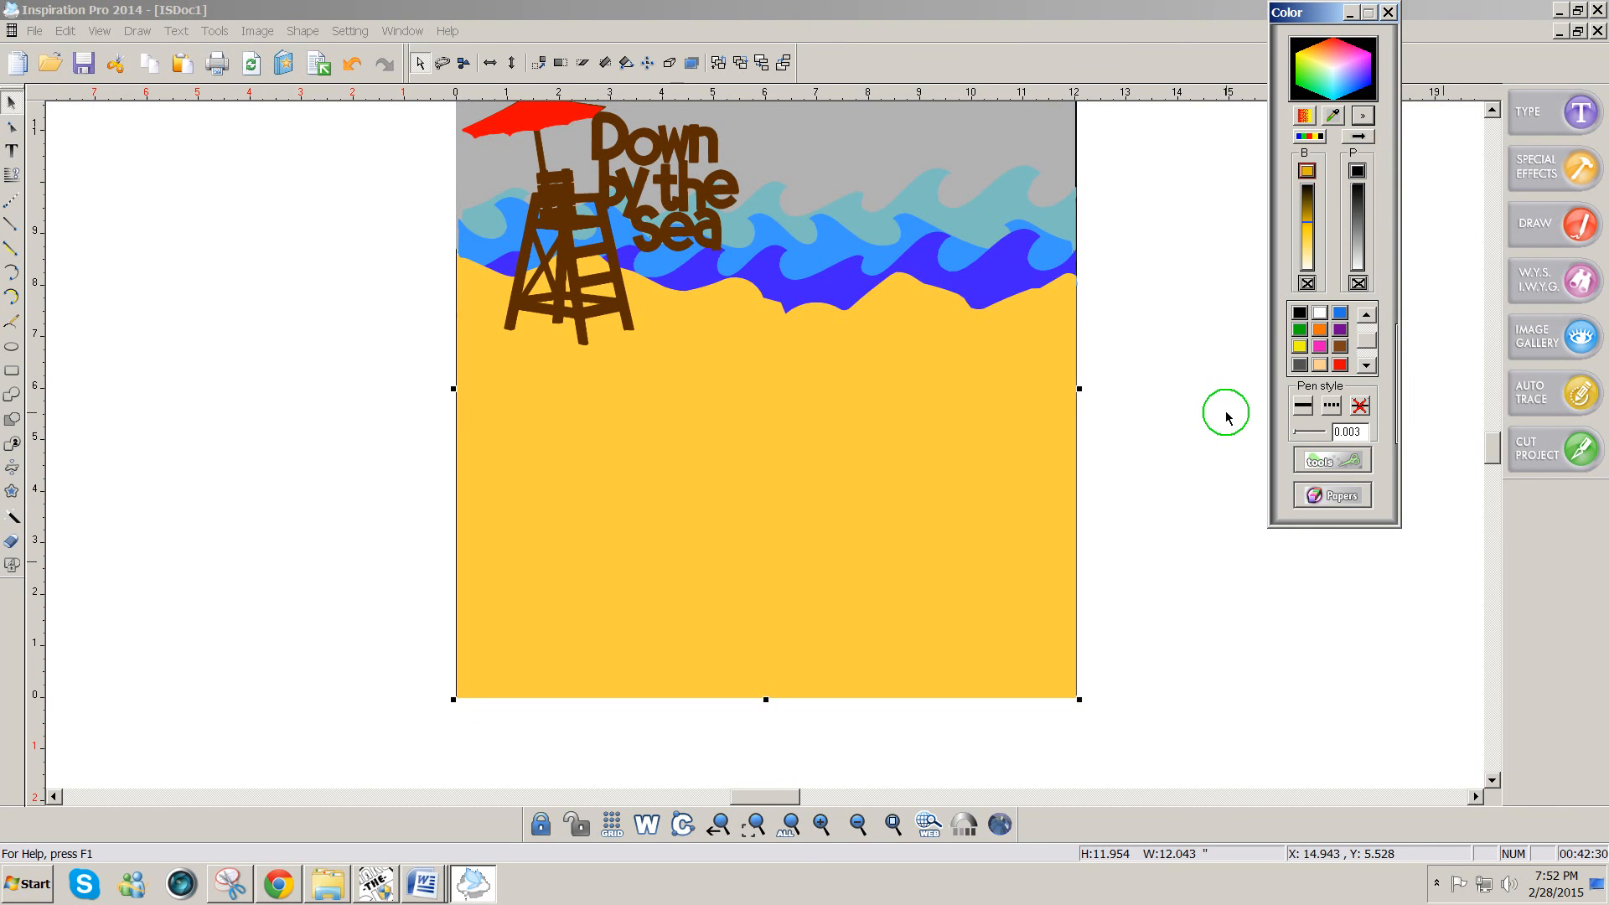
click(100, 33)
click(101, 33)
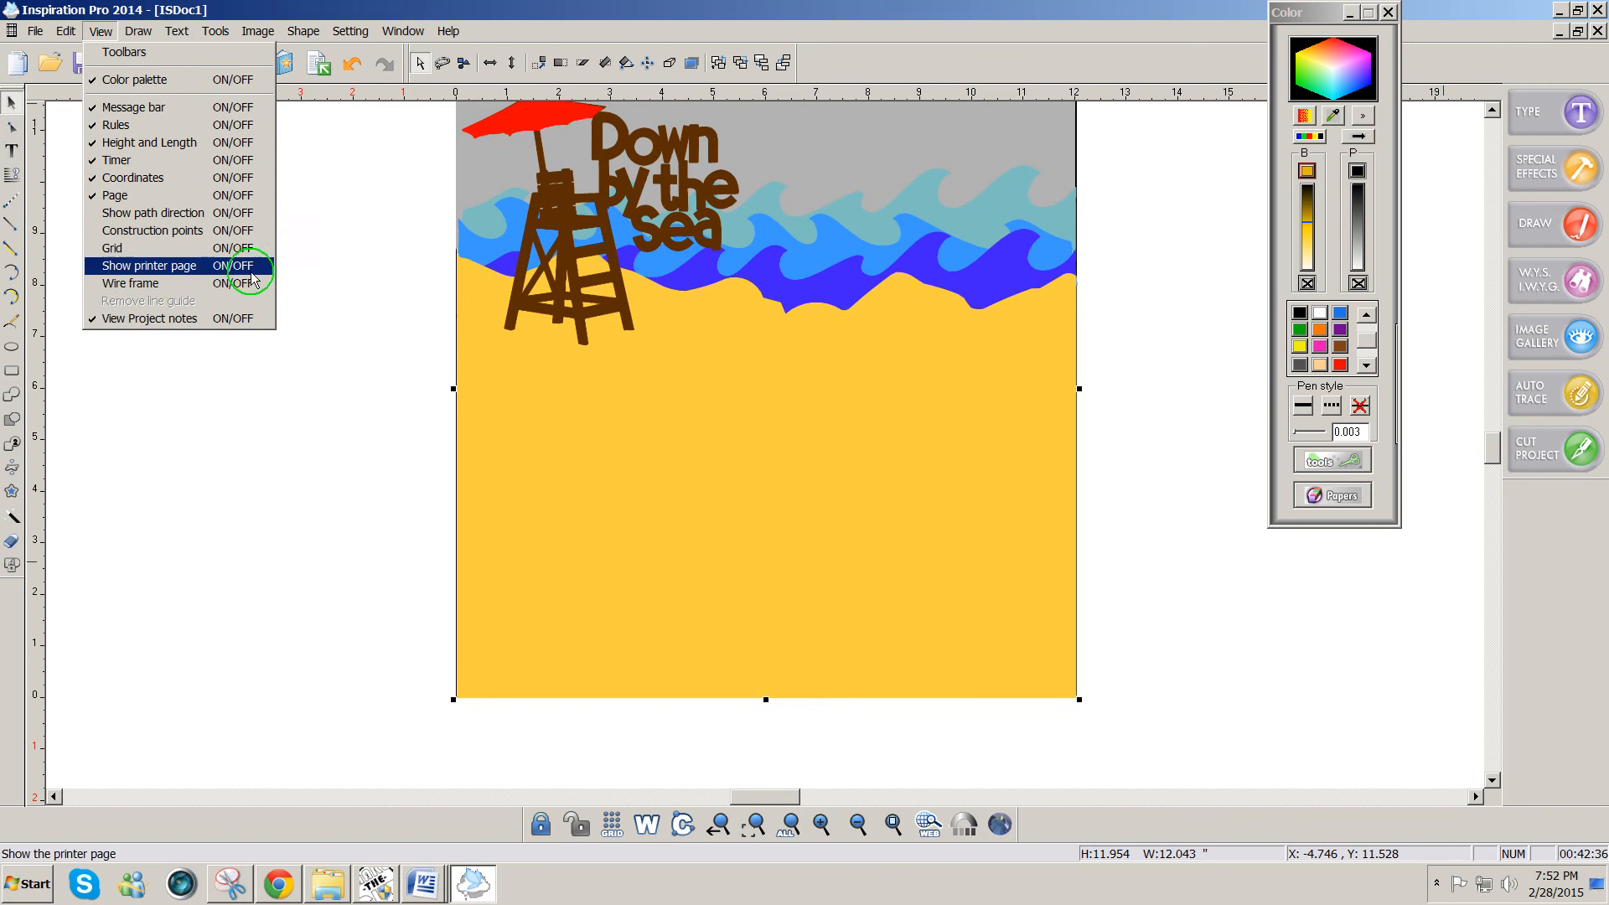
click(314, 262)
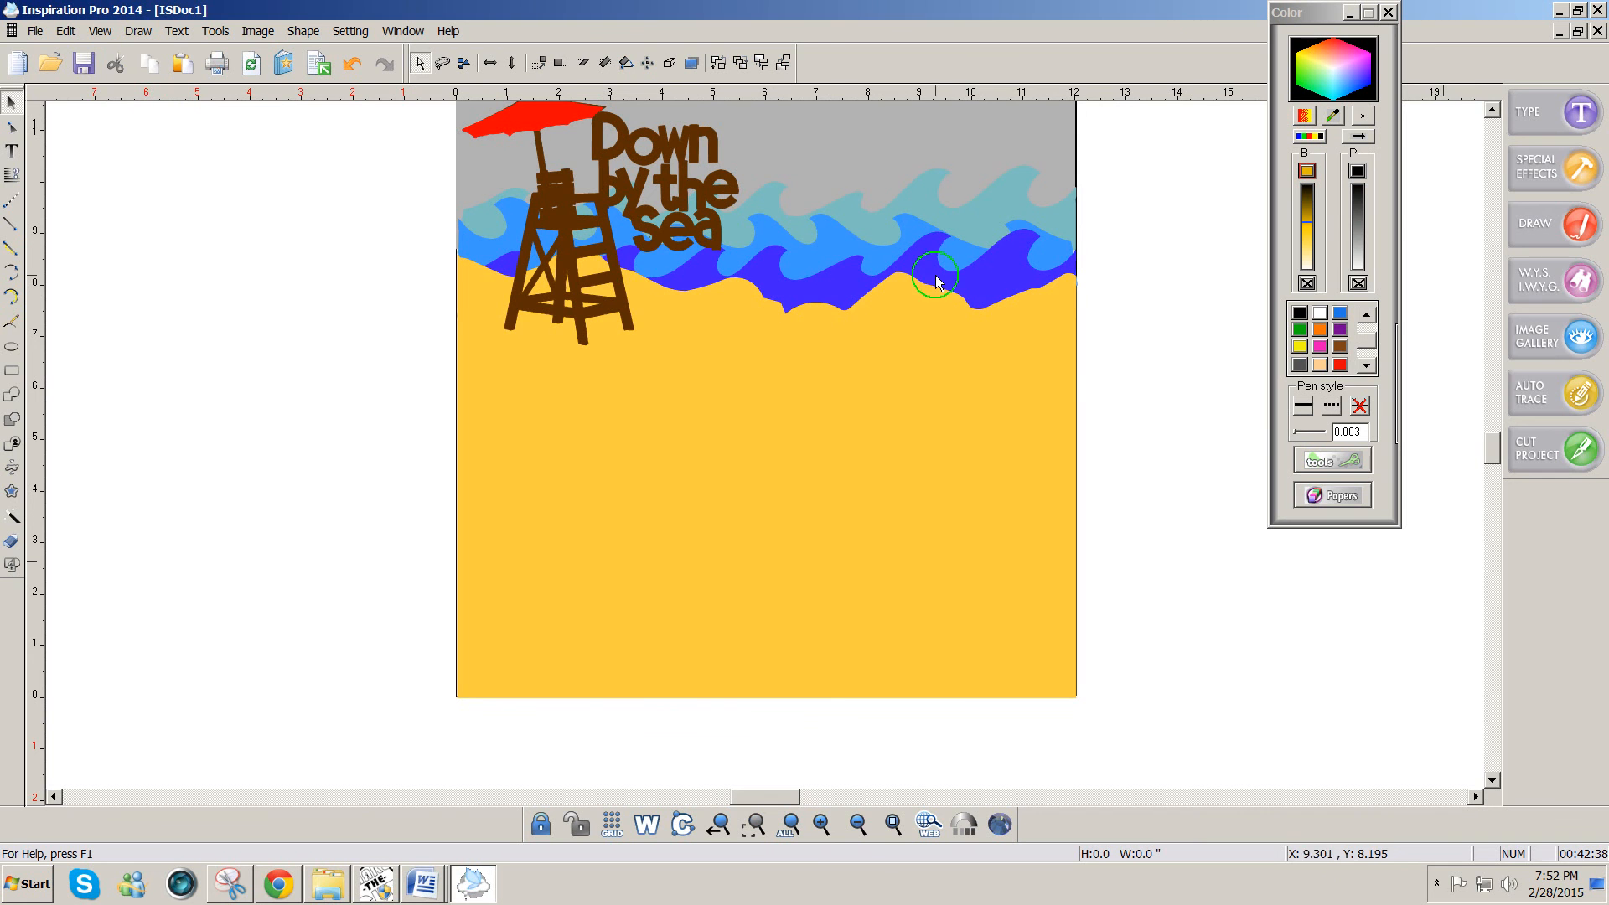
Step: Try the no-brush and no-pen colour settings with nothing selected
click(1306, 284)
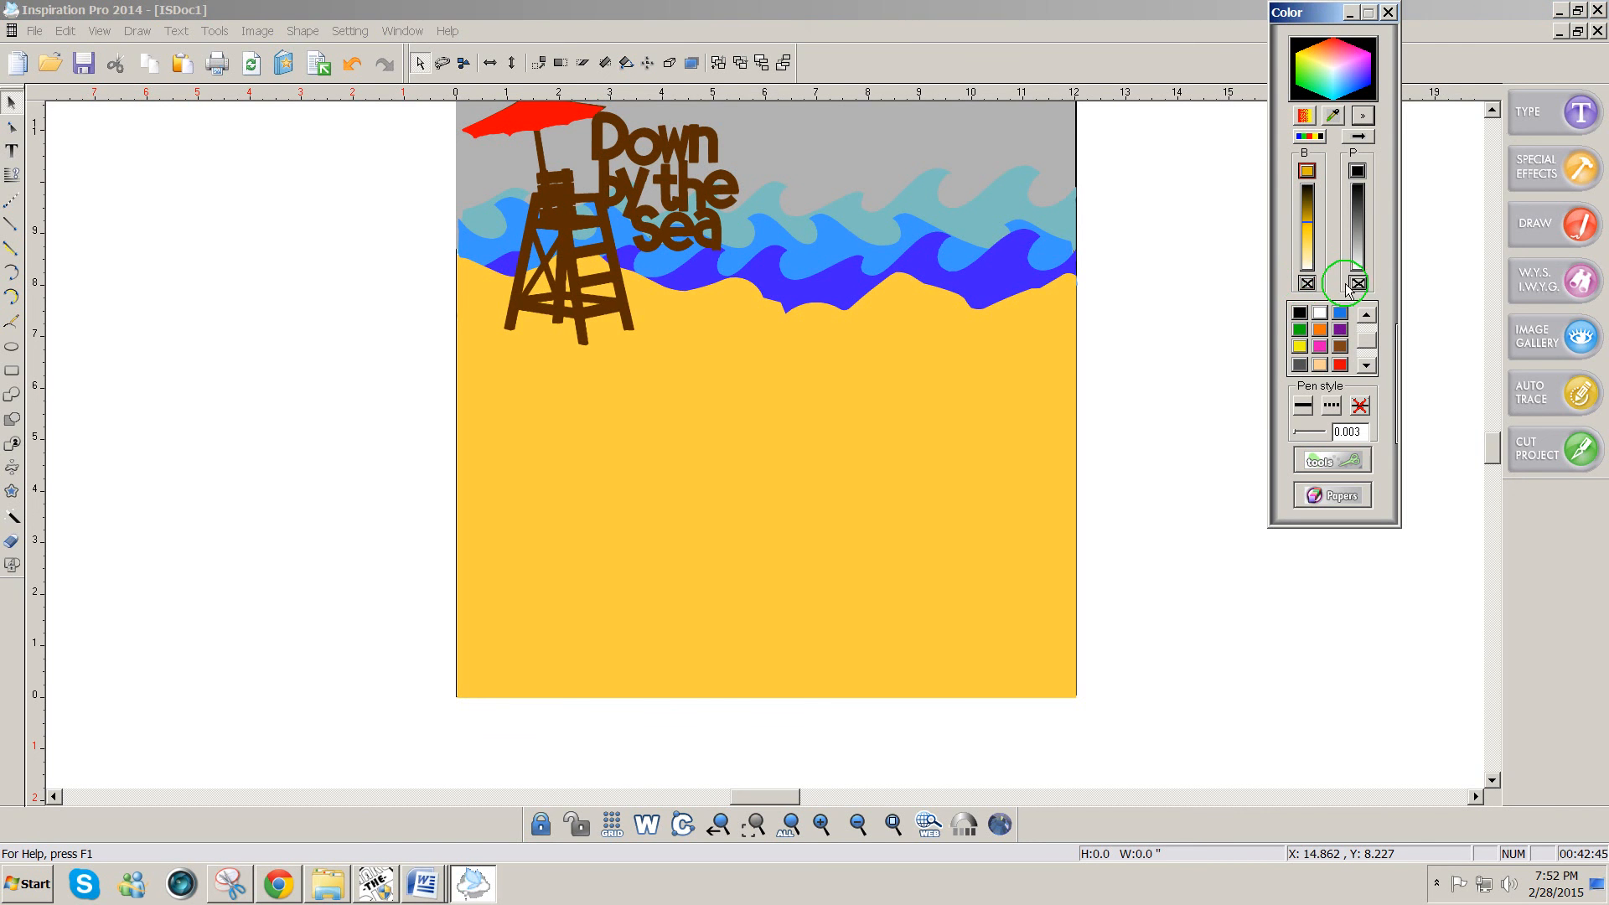
click(1359, 284)
click(1307, 284)
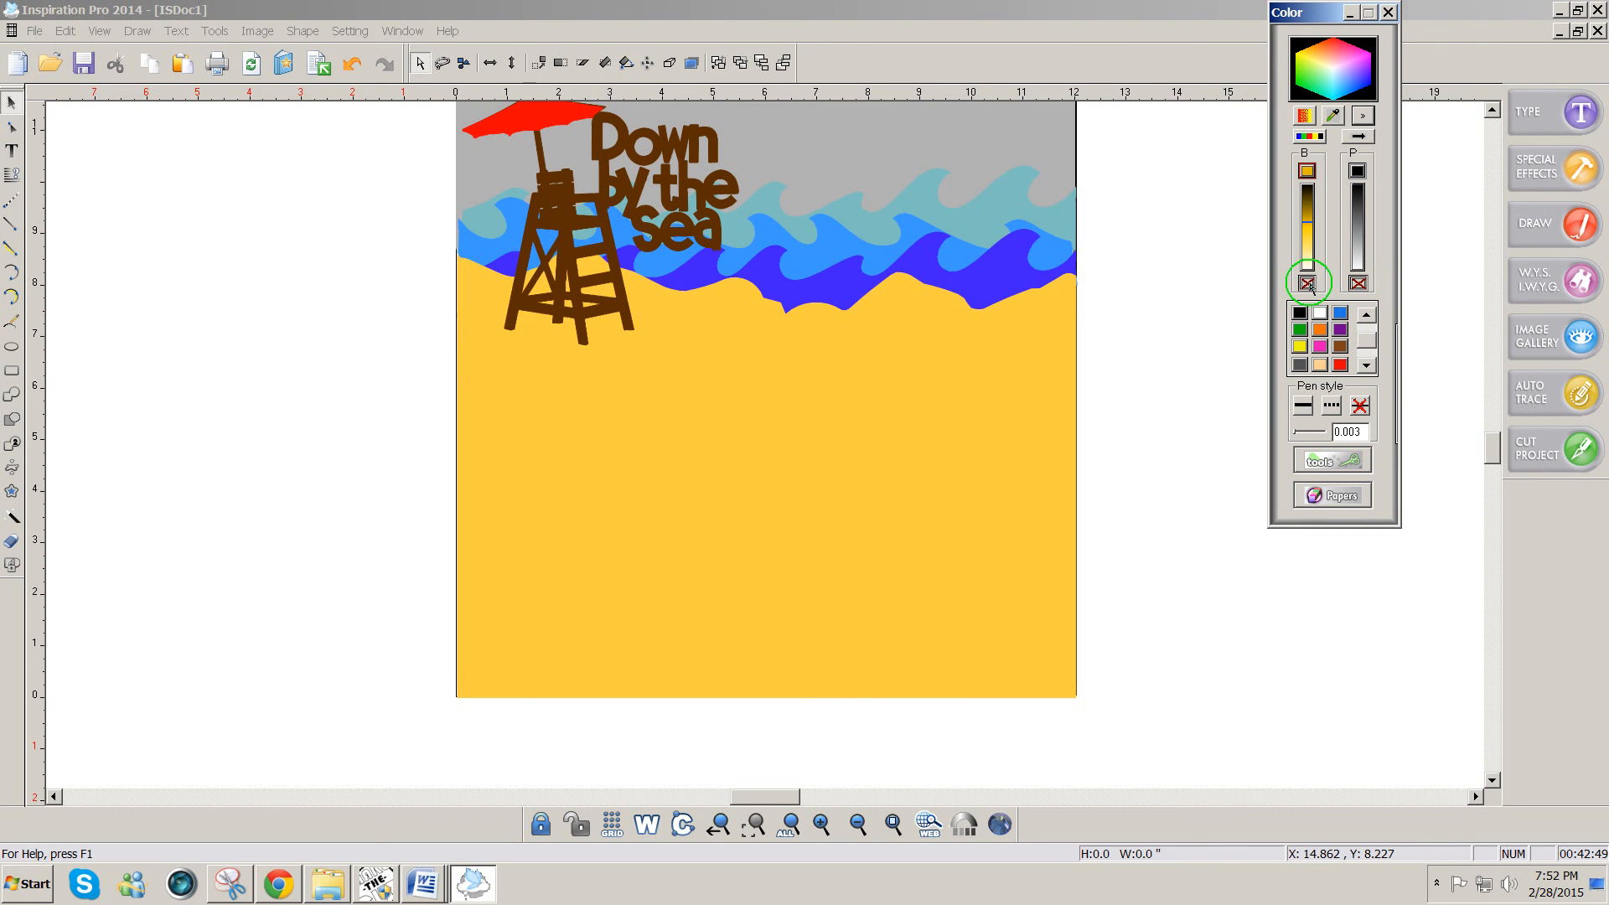
click(1170, 419)
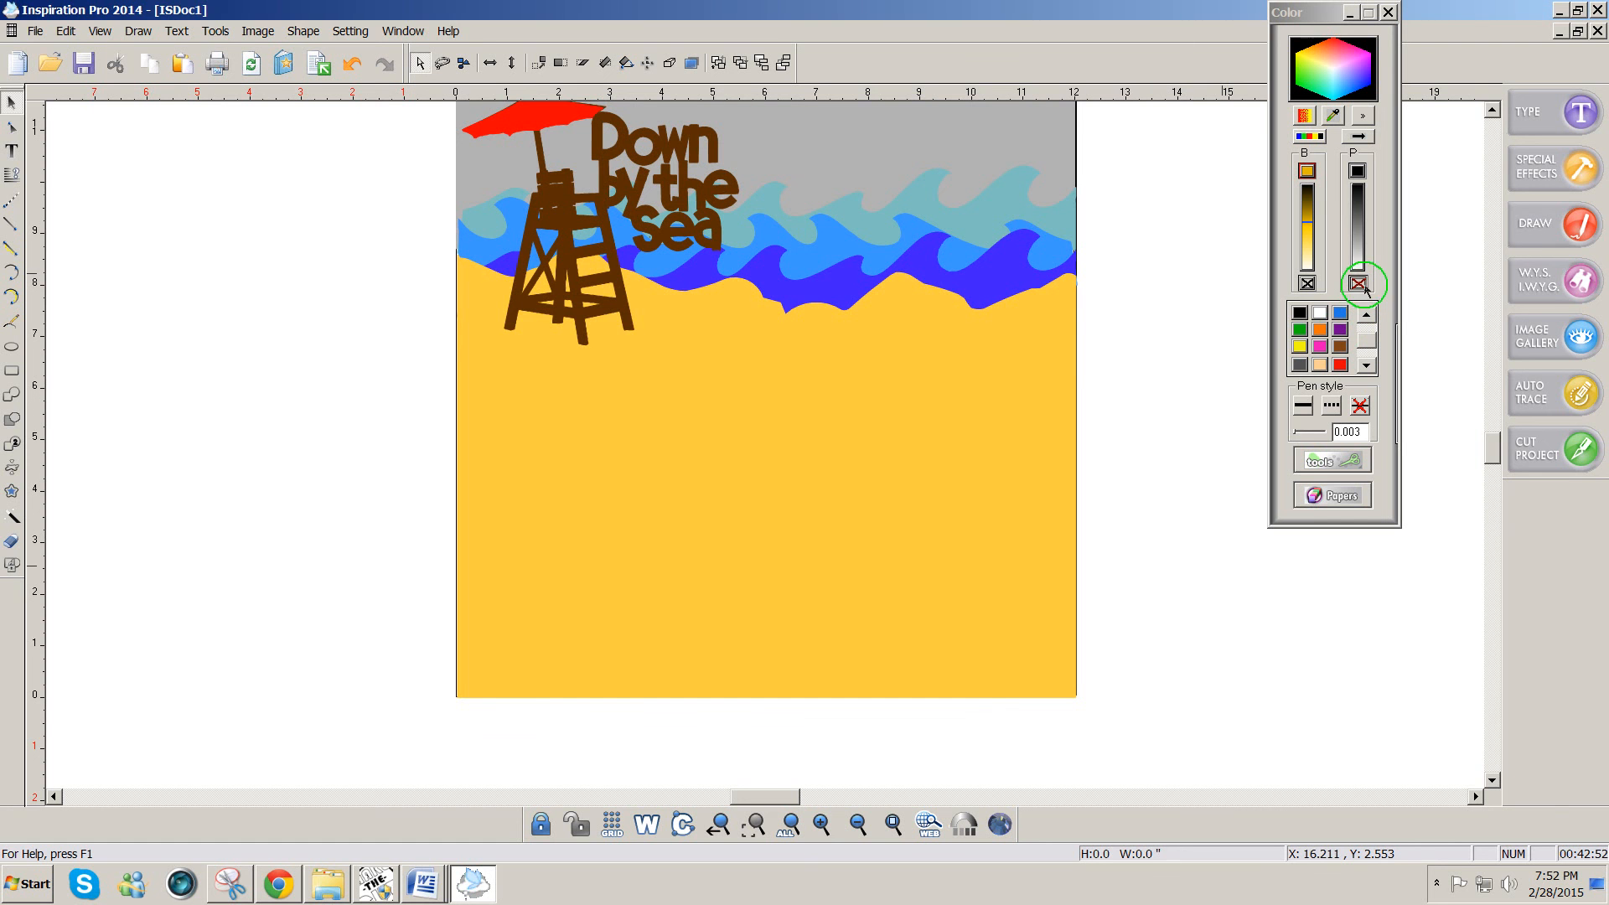
click(1358, 284)
click(1203, 326)
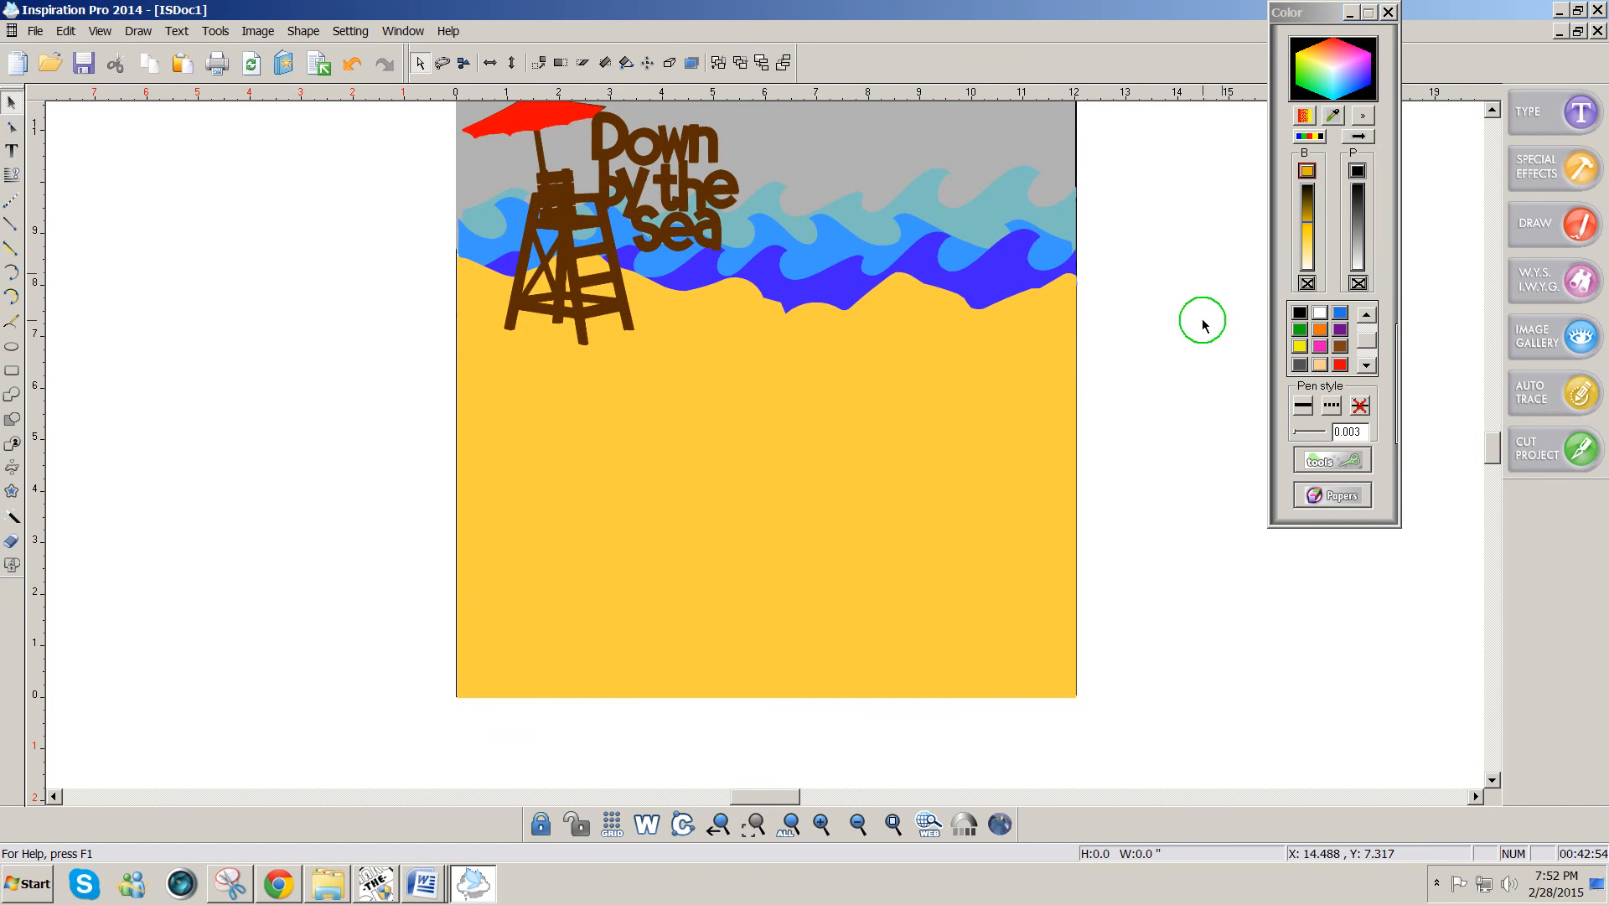
Step: Open the cut project preview of the selected design, examine its cut lines, and return to the drawing
click(964, 360)
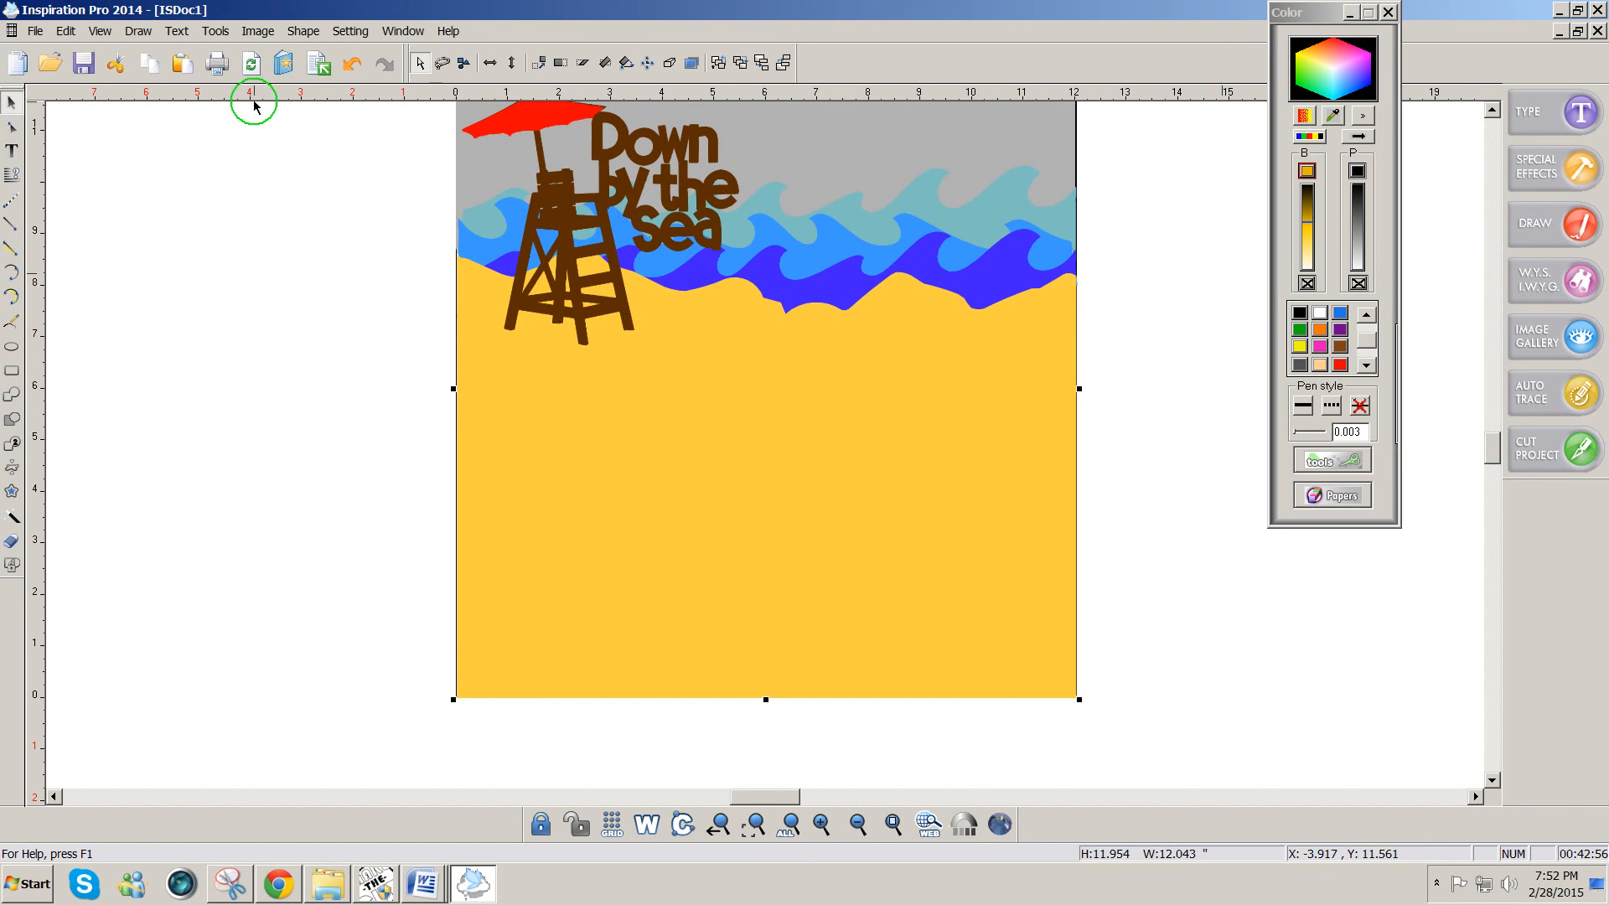
click(1539, 457)
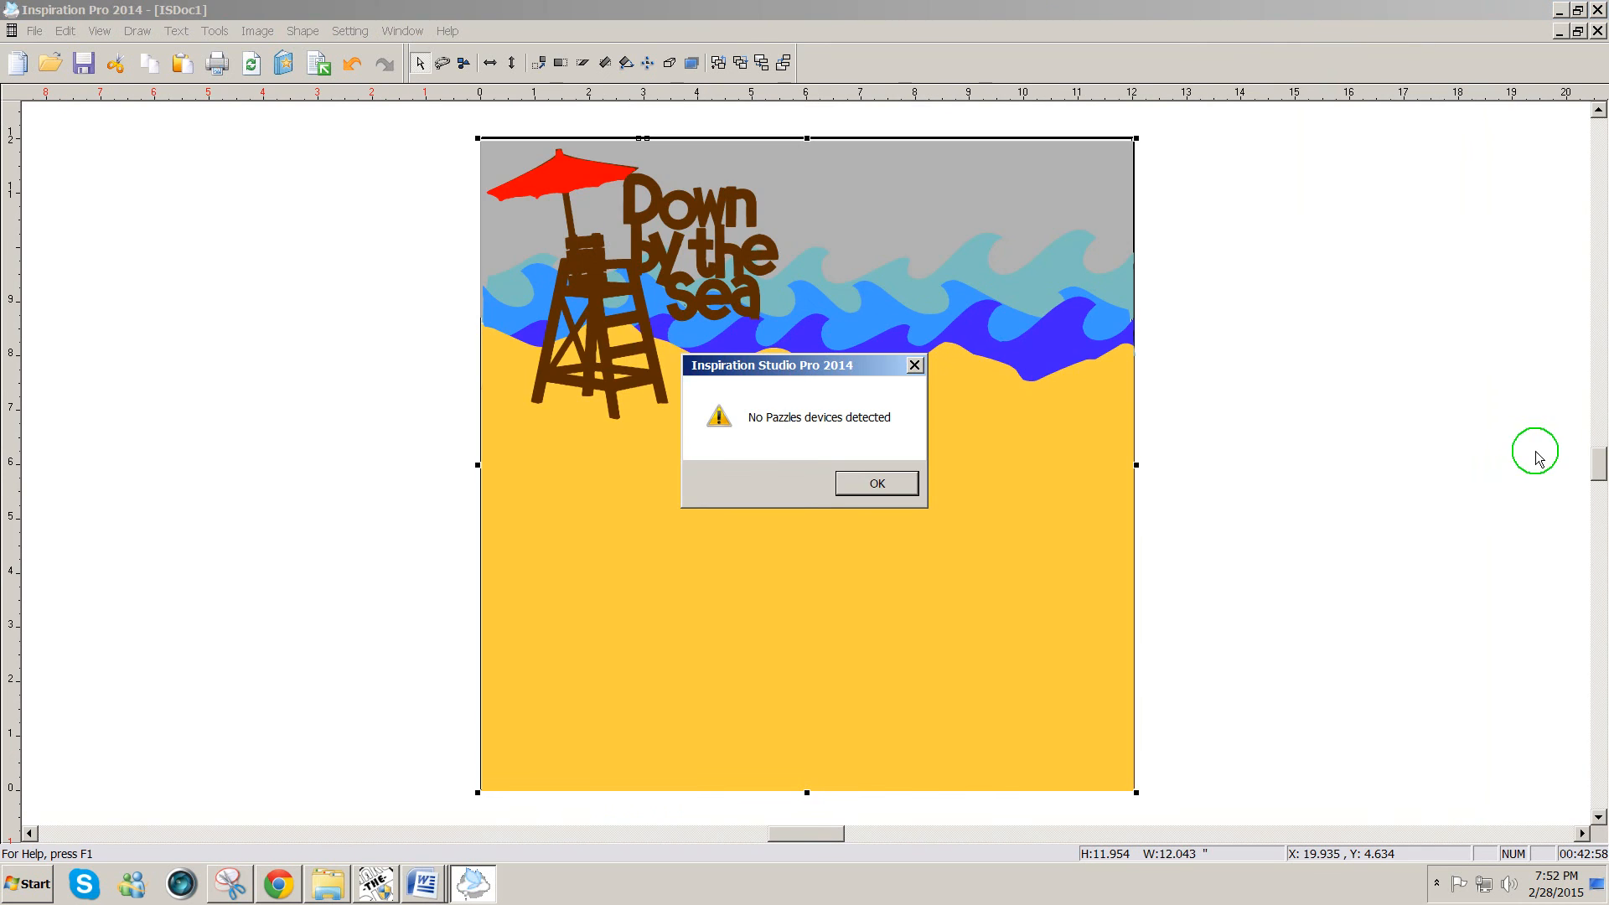
click(886, 485)
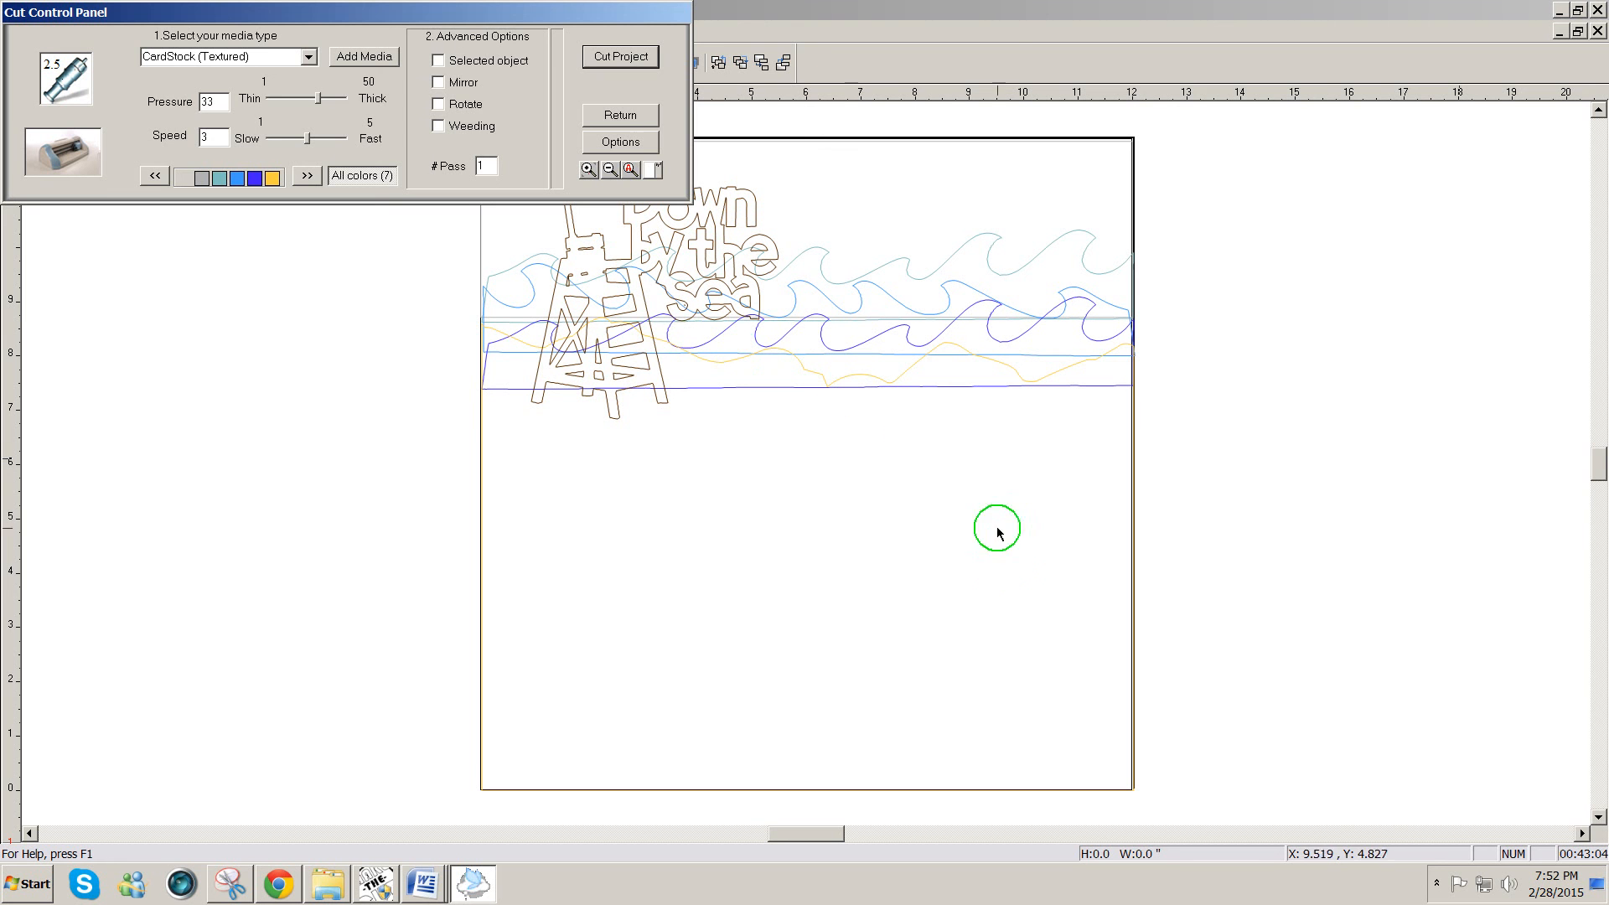
click(620, 115)
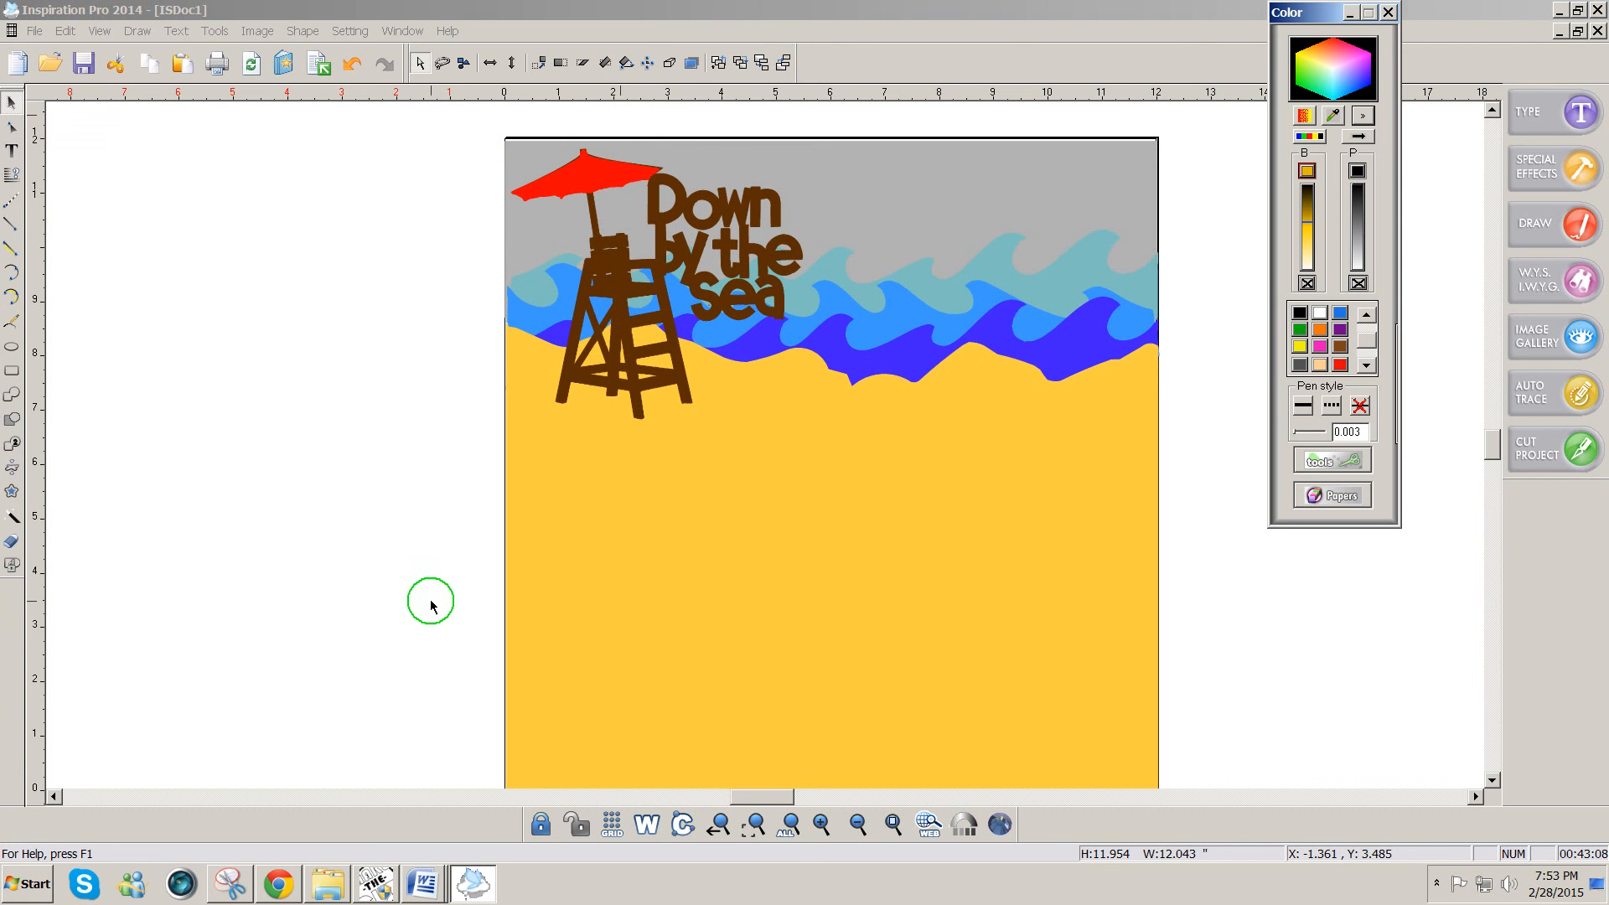
Step: Switch to Make The Cut!, examine the imported design in Outline display, and restore the Fill/Outline display
click(377, 883)
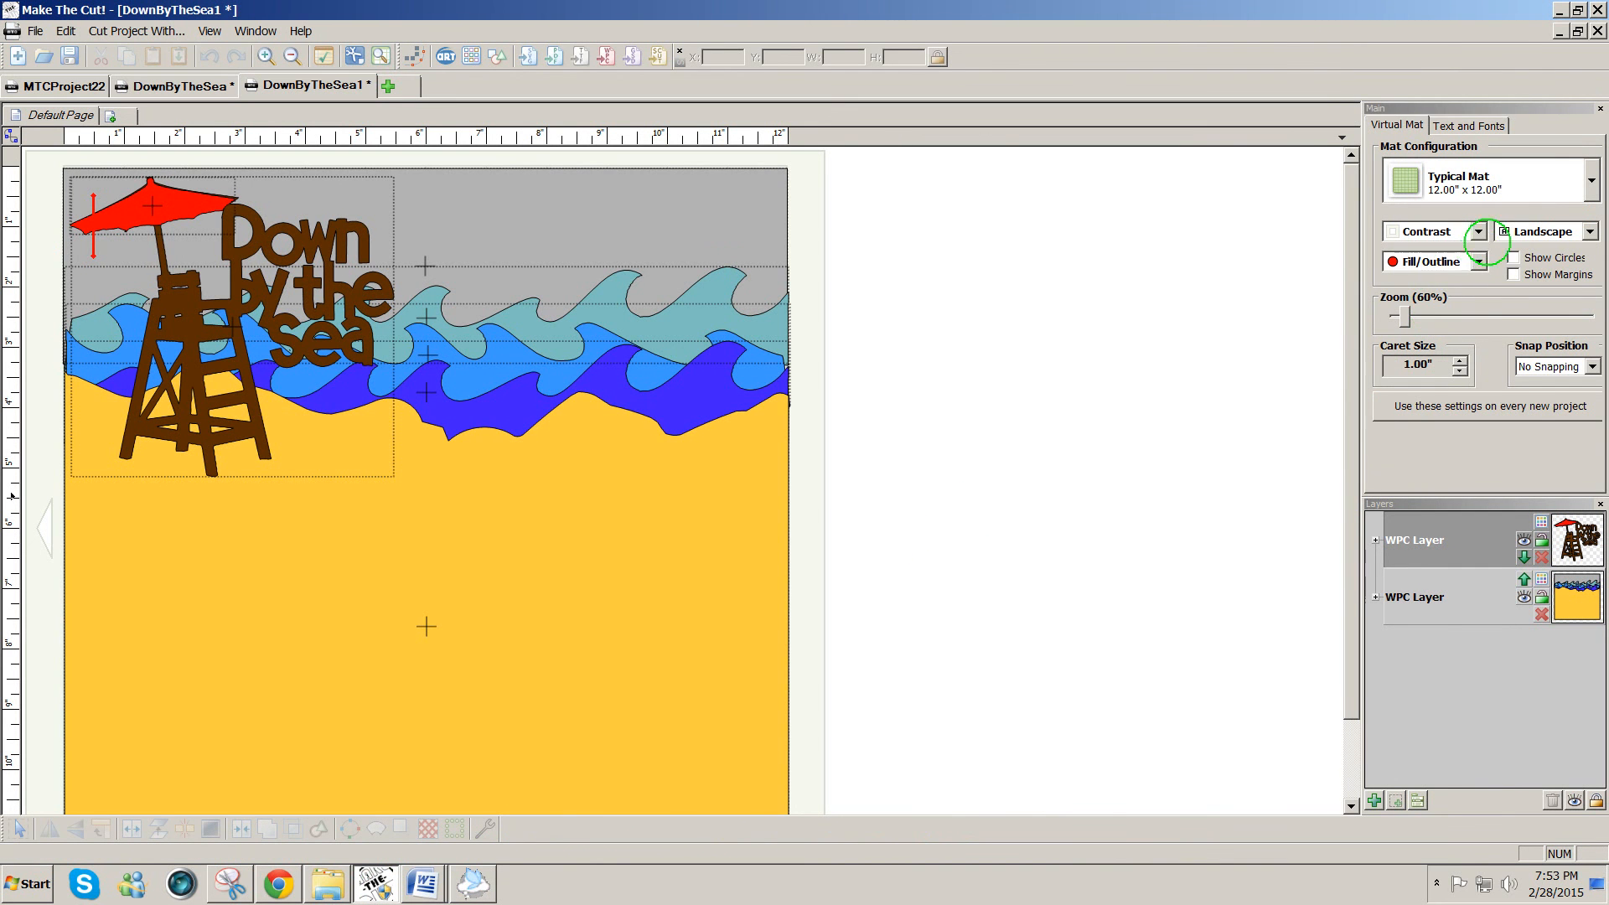
click(1479, 262)
click(1421, 315)
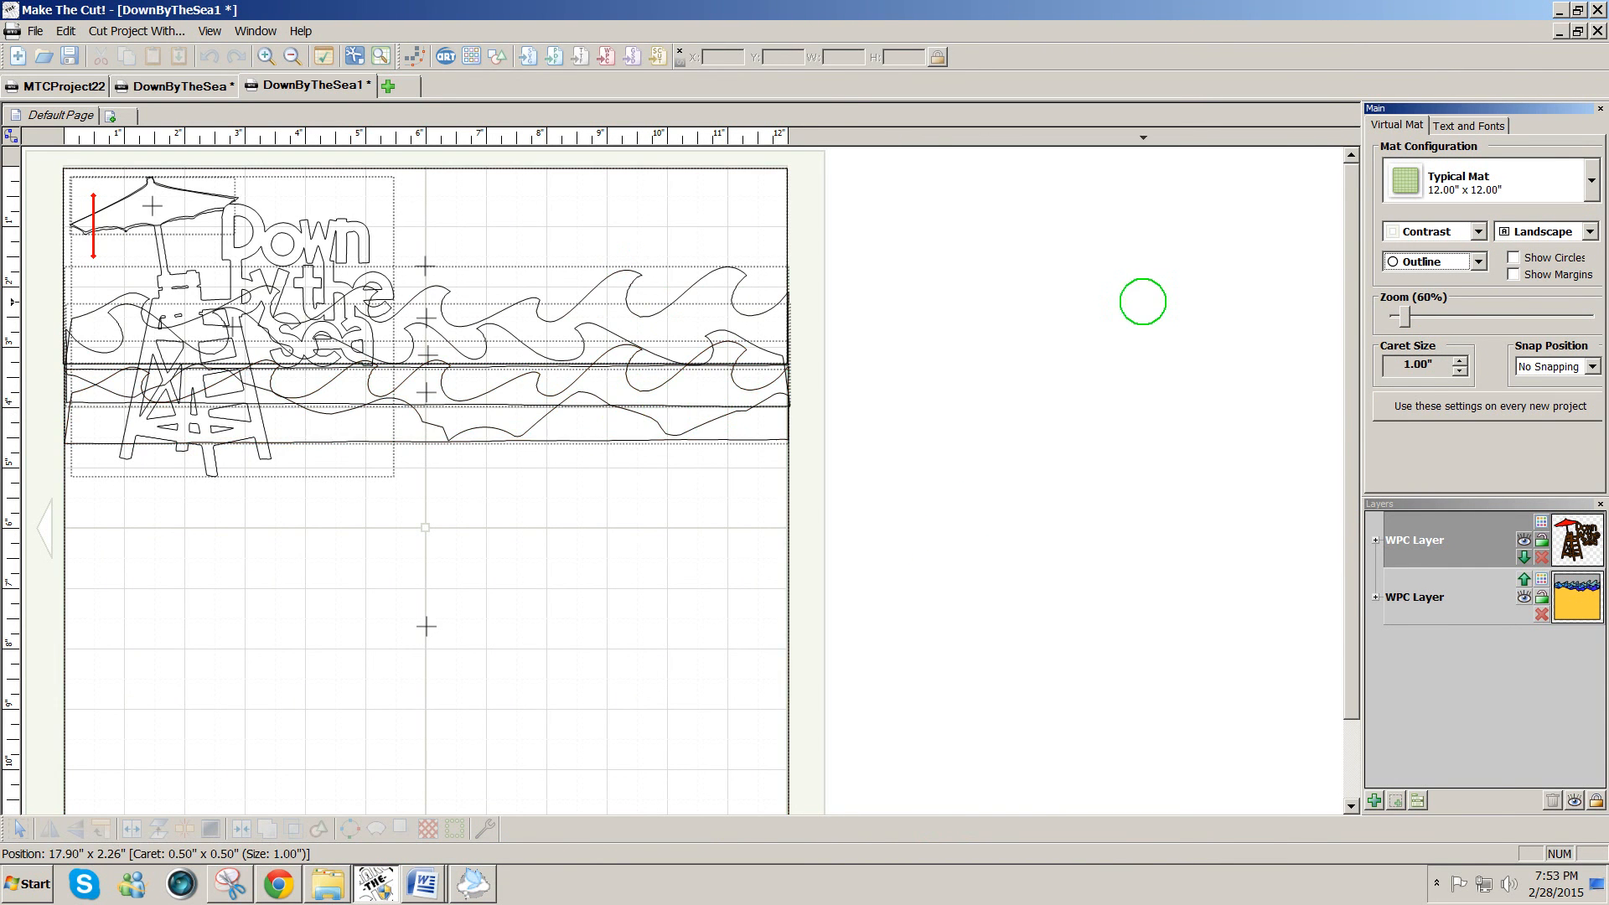
click(1470, 261)
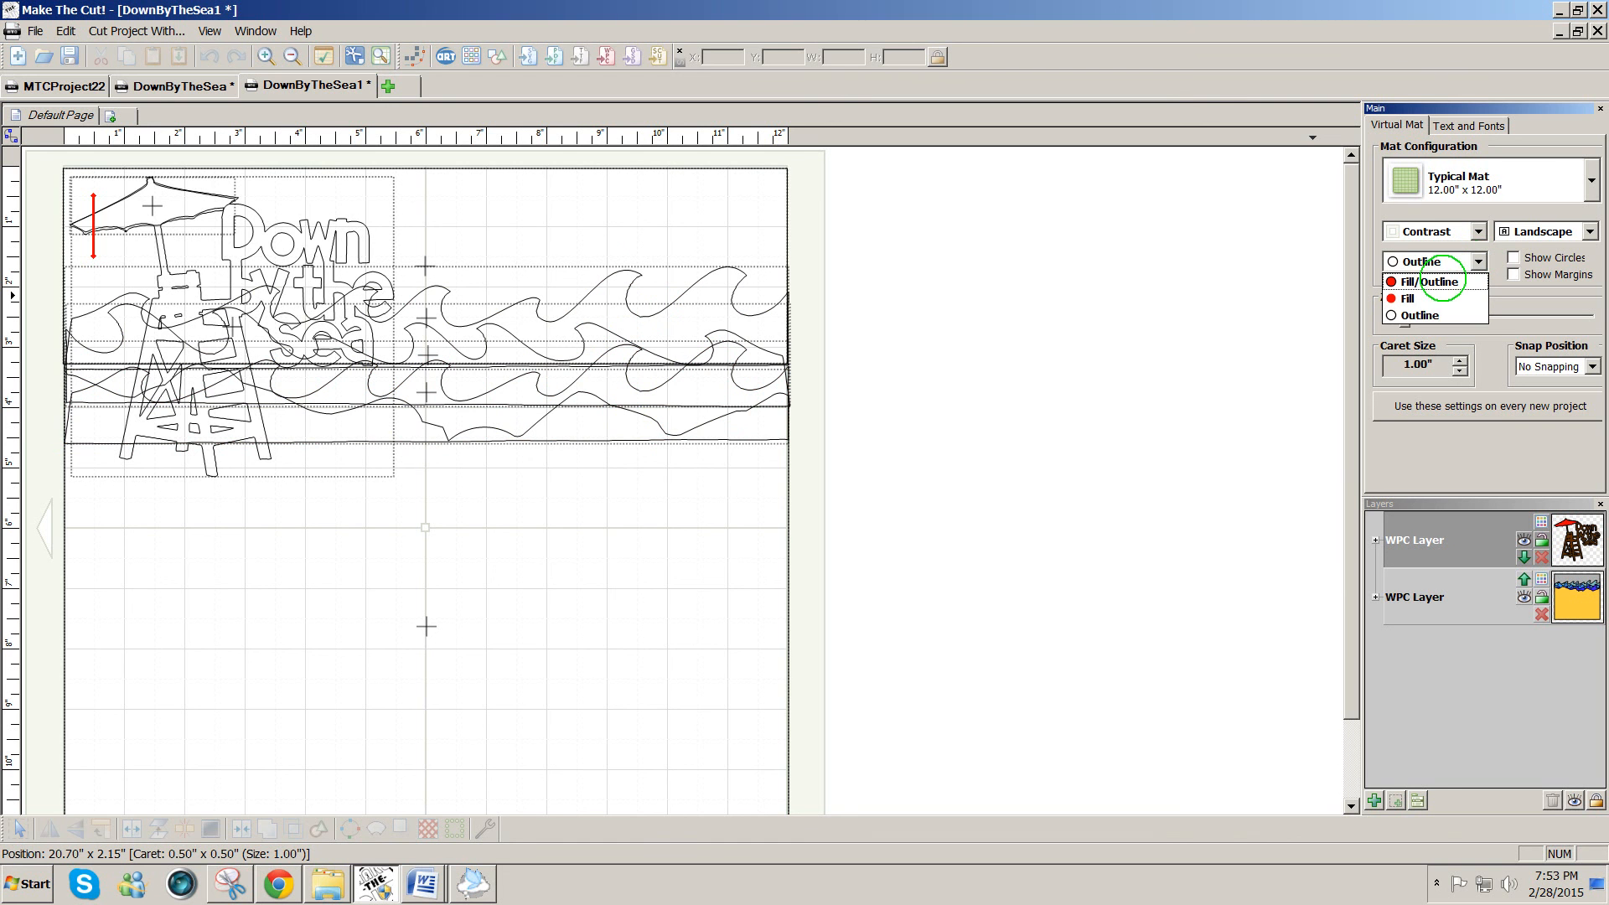
click(1443, 280)
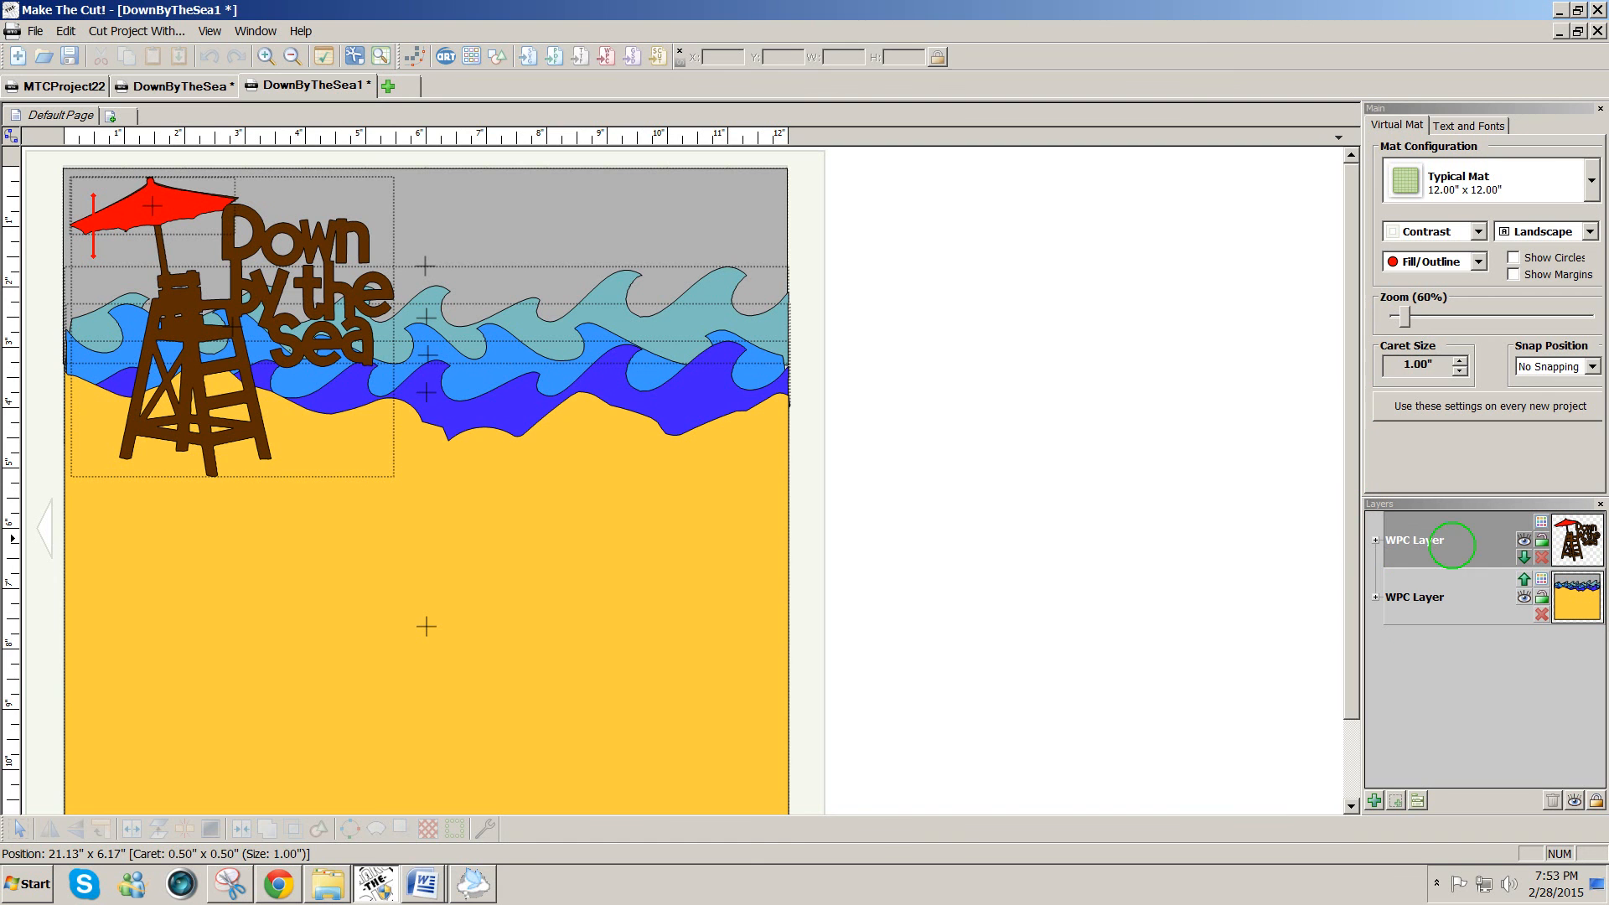
Step: Examine the design on the mat and the individual paths inside both WPC layers, leaving the layers collapsed
scroll(1346, 592, down, 2)
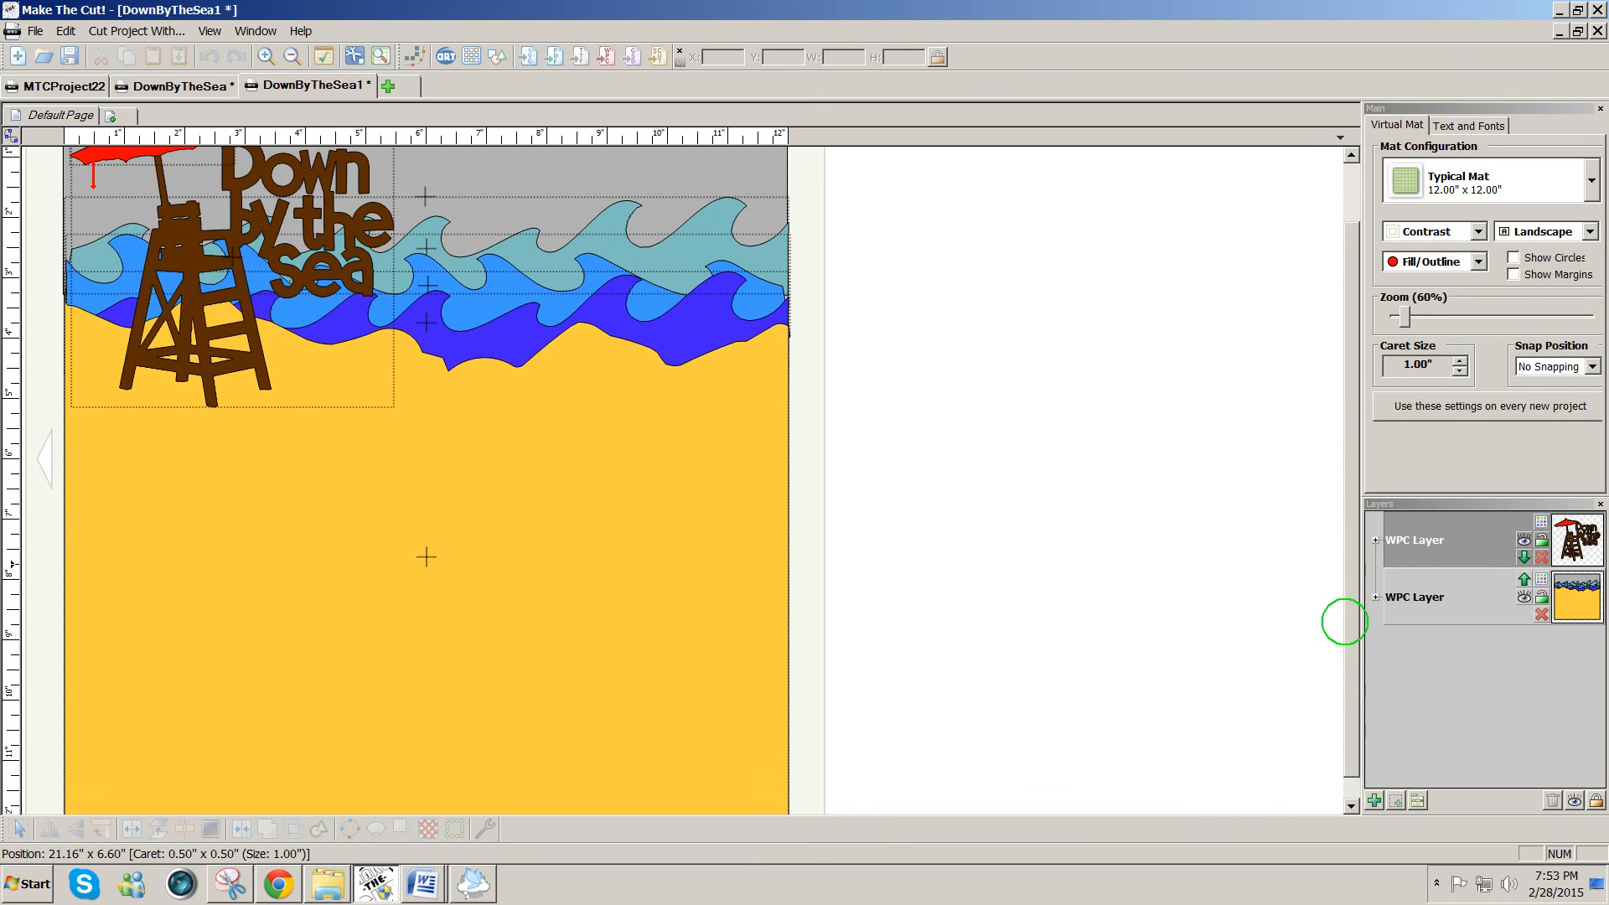
drag(1344, 621, 1349, 570)
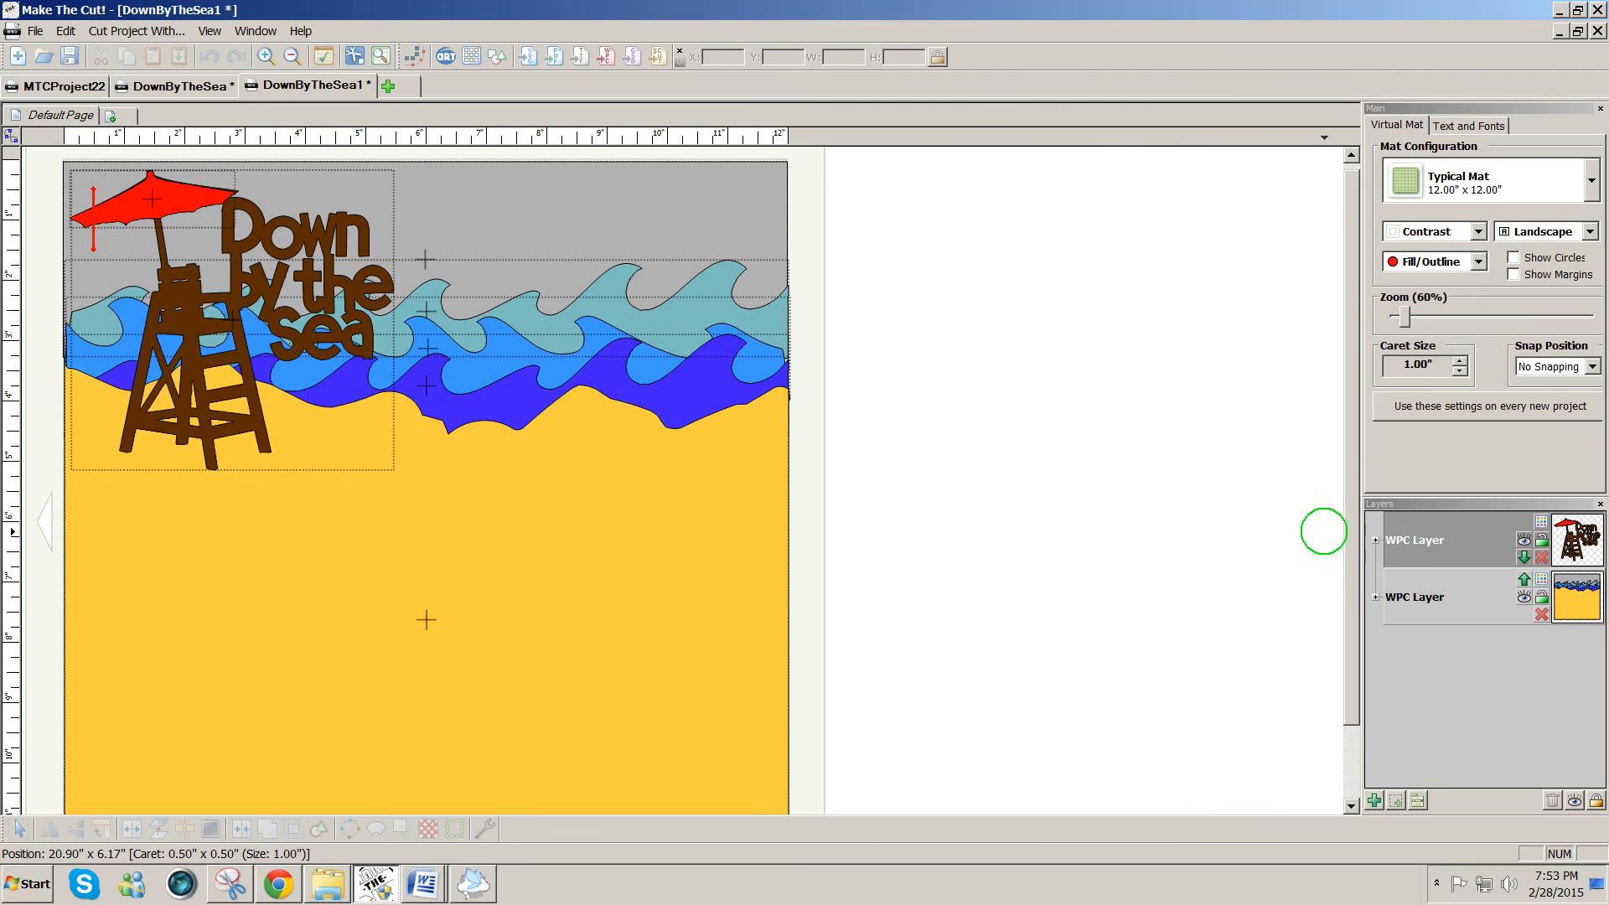
scroll(1351, 548, down, 1)
drag(1350, 549, 1337, 622)
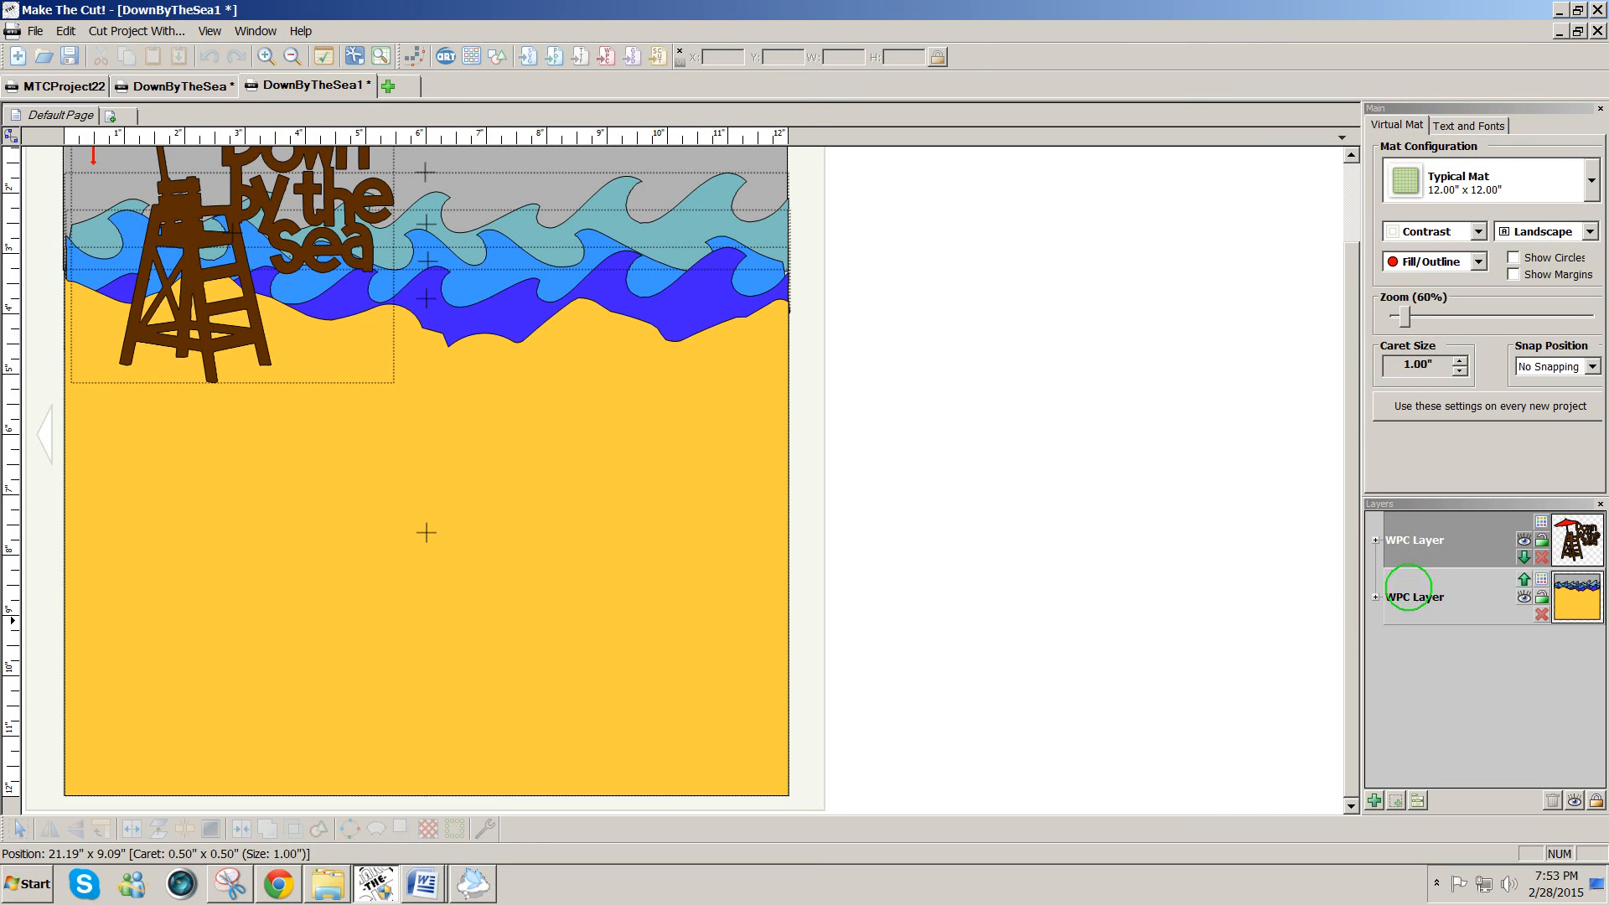
drag(1347, 618, 1365, 553)
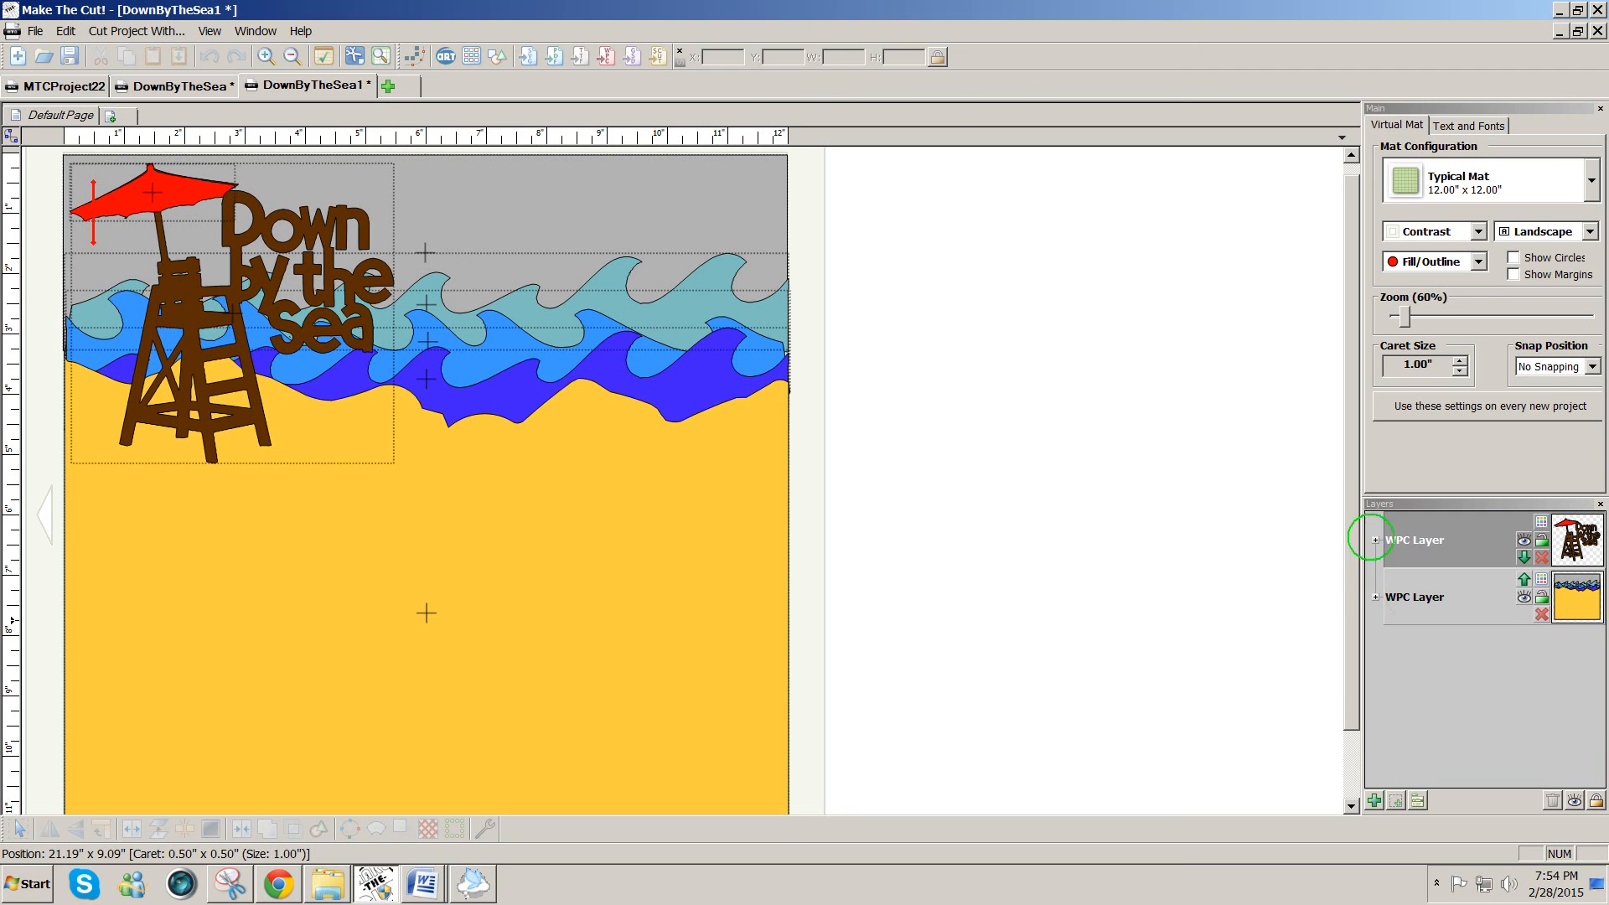
click(1375, 539)
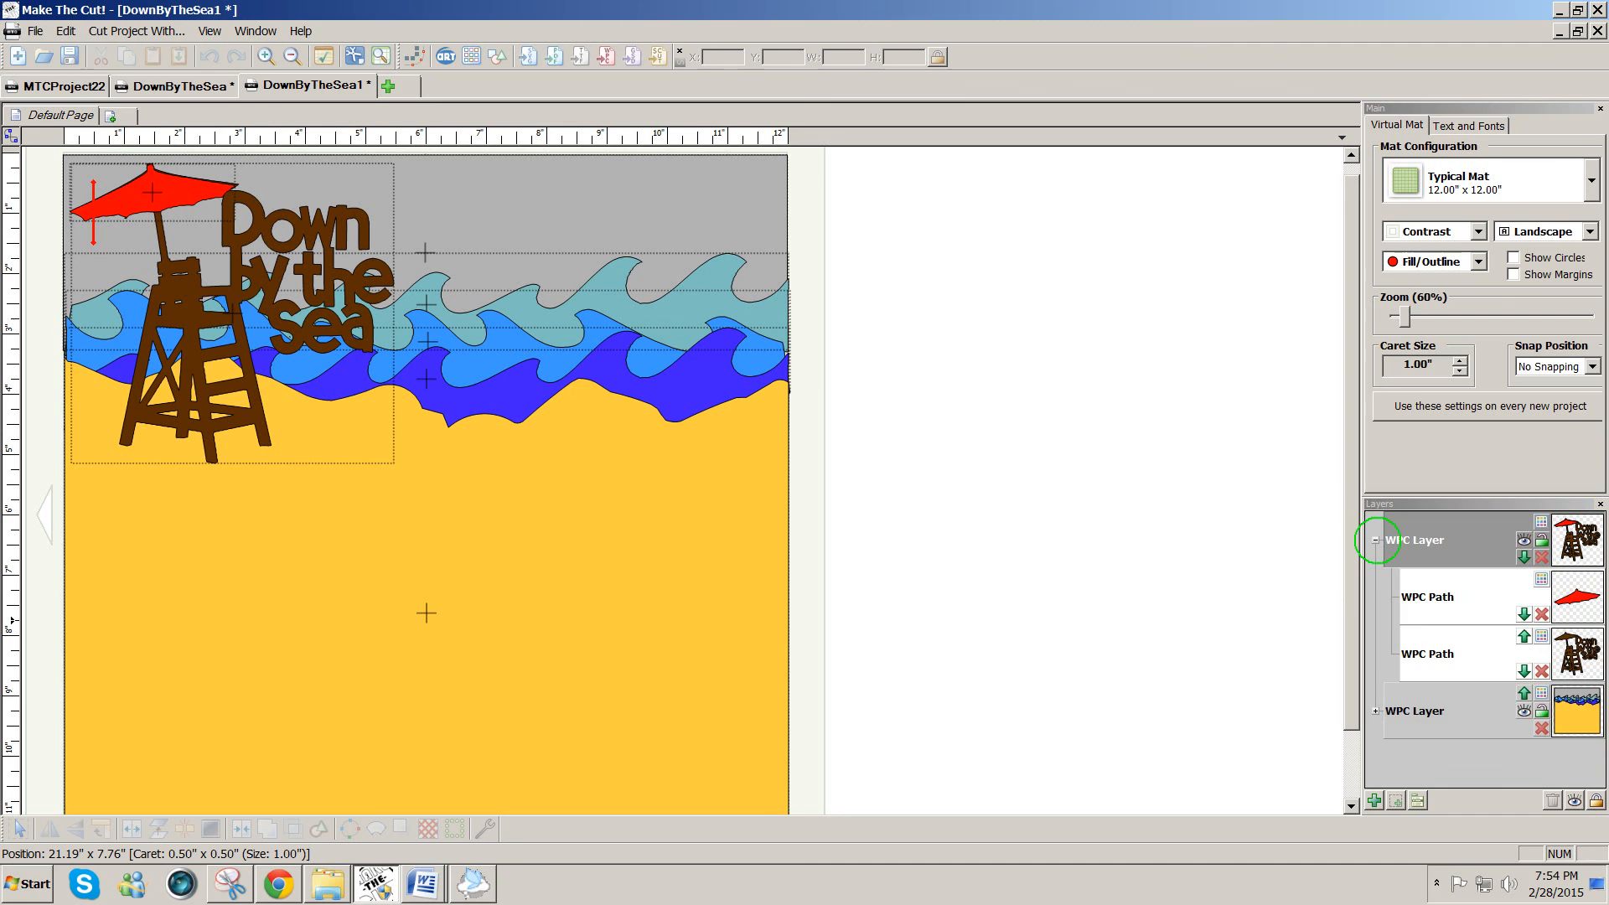
click(1375, 539)
click(1375, 597)
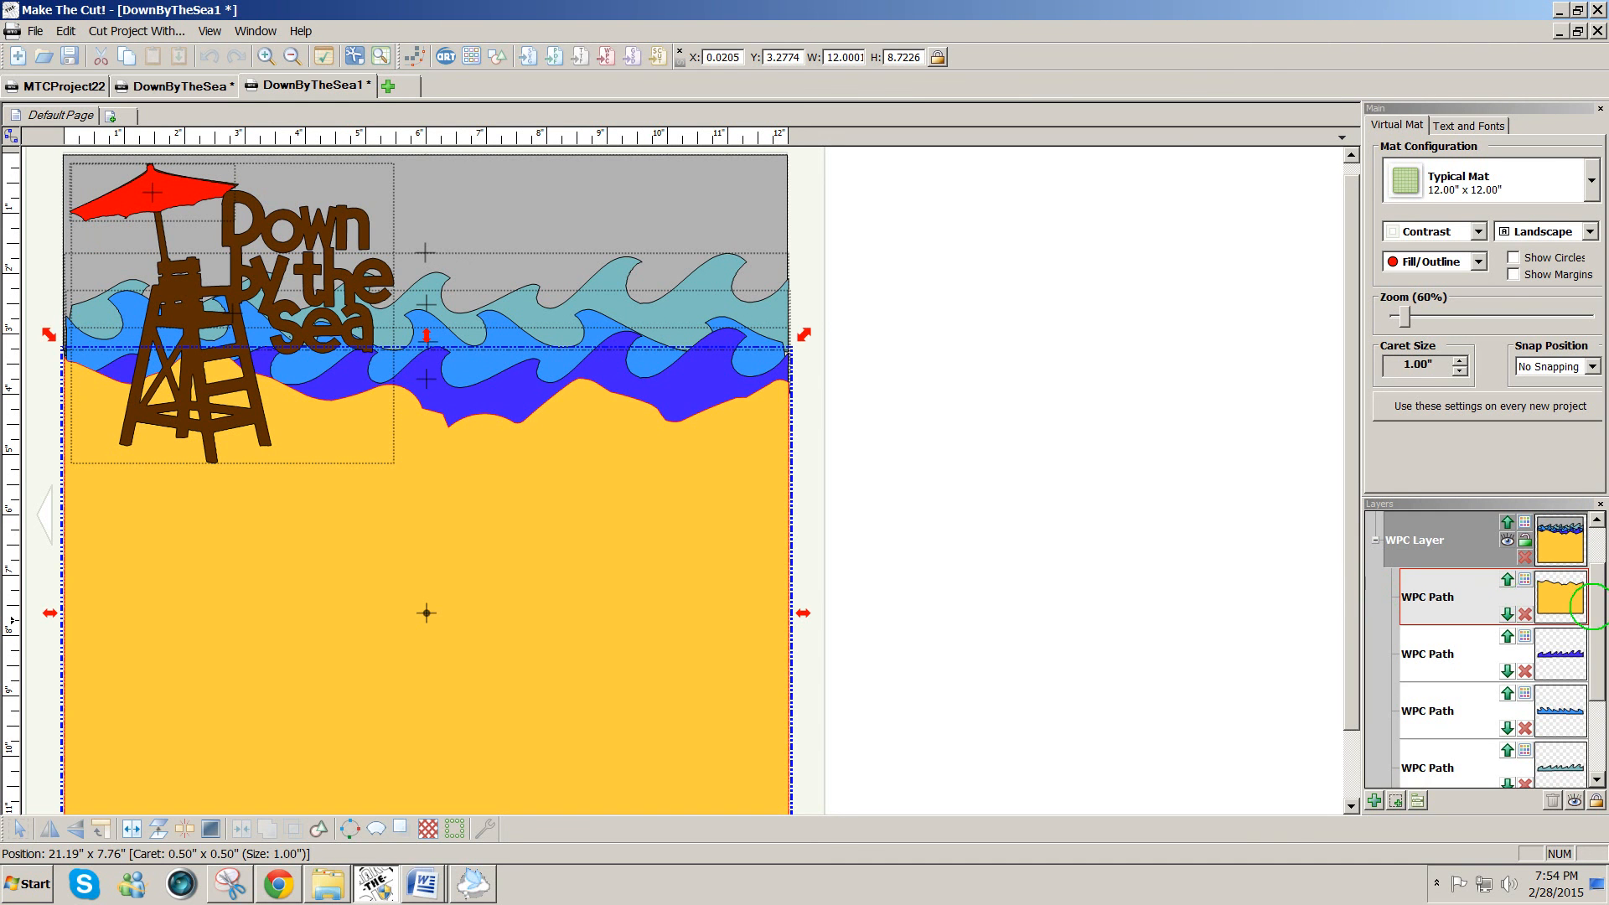
click(1597, 706)
click(1597, 584)
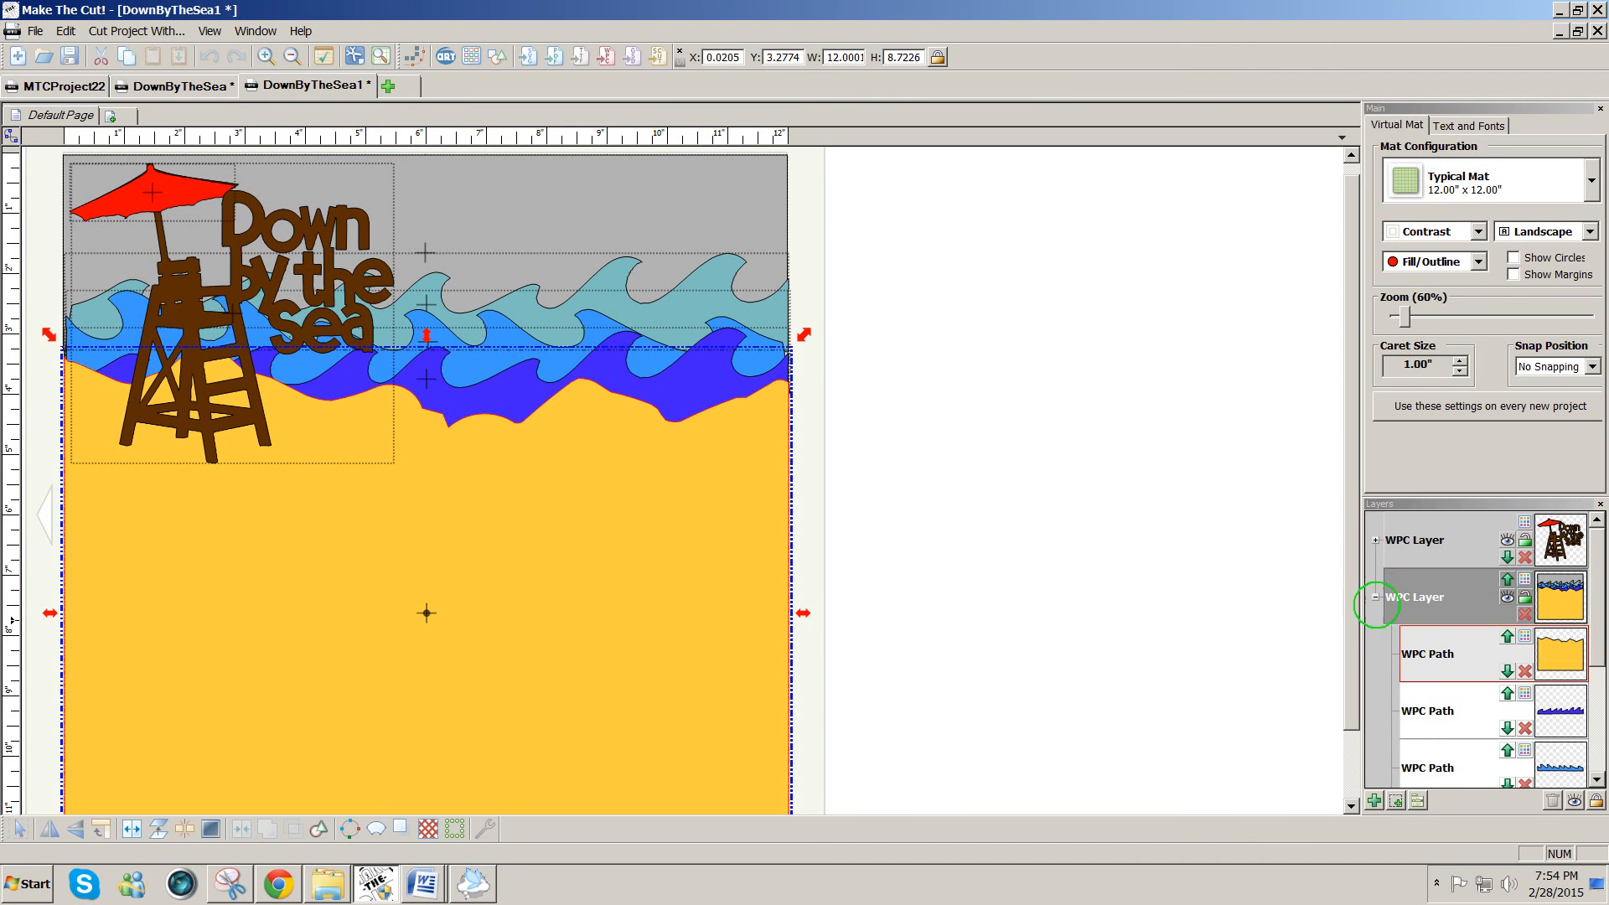
click(1375, 597)
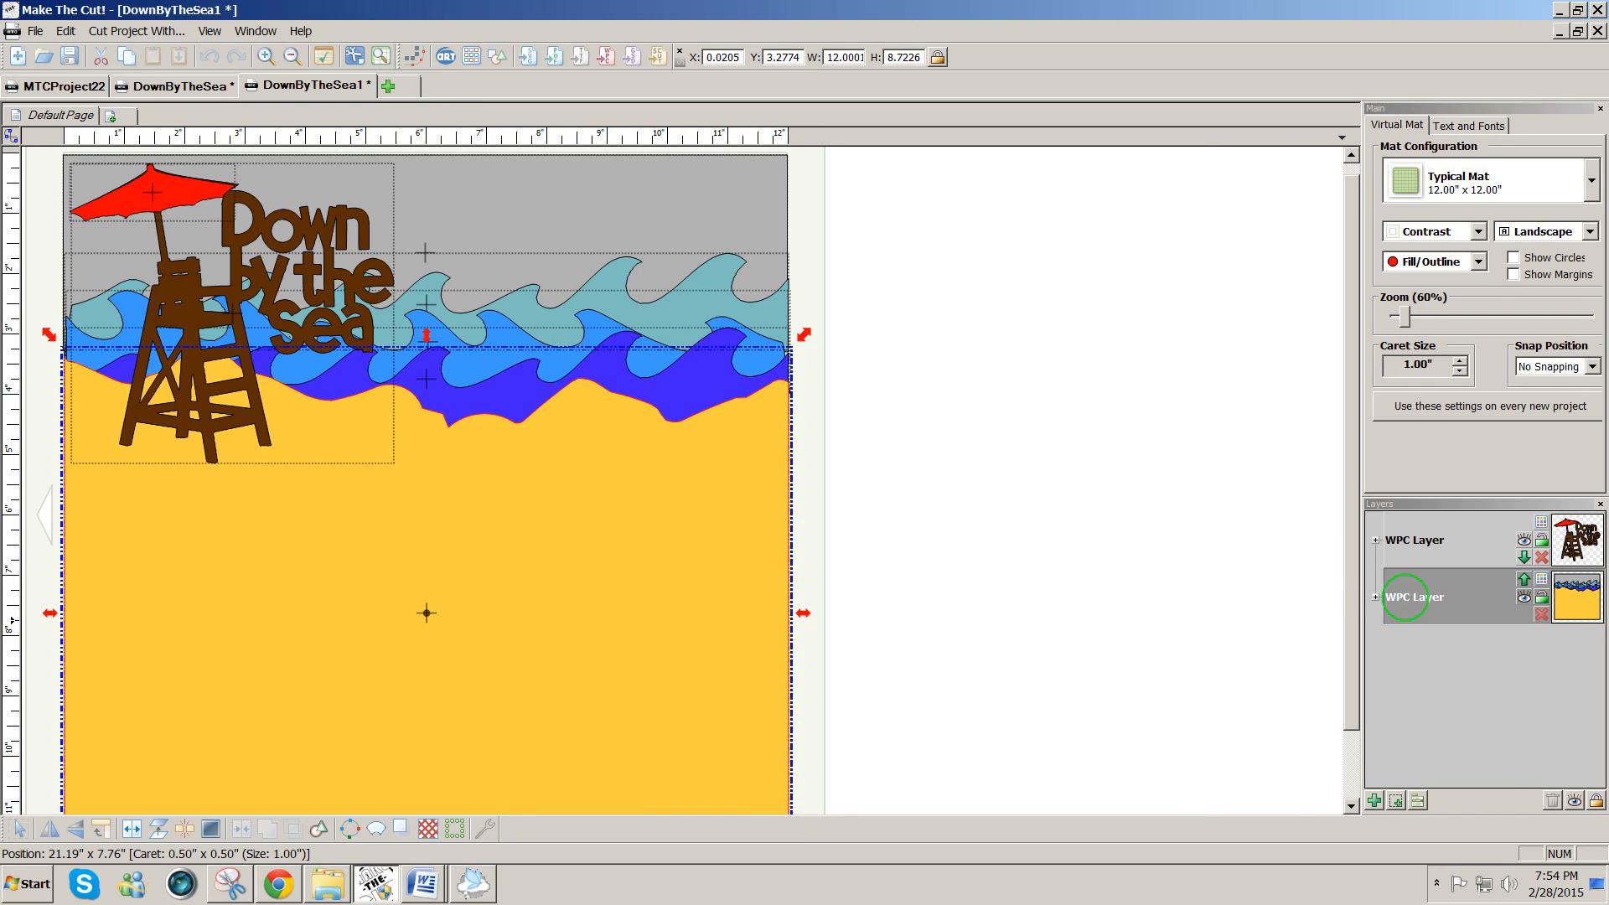
Step: Split both WPC layers with To Each Its Own so that every shape has its own layer
right_click(1405, 597)
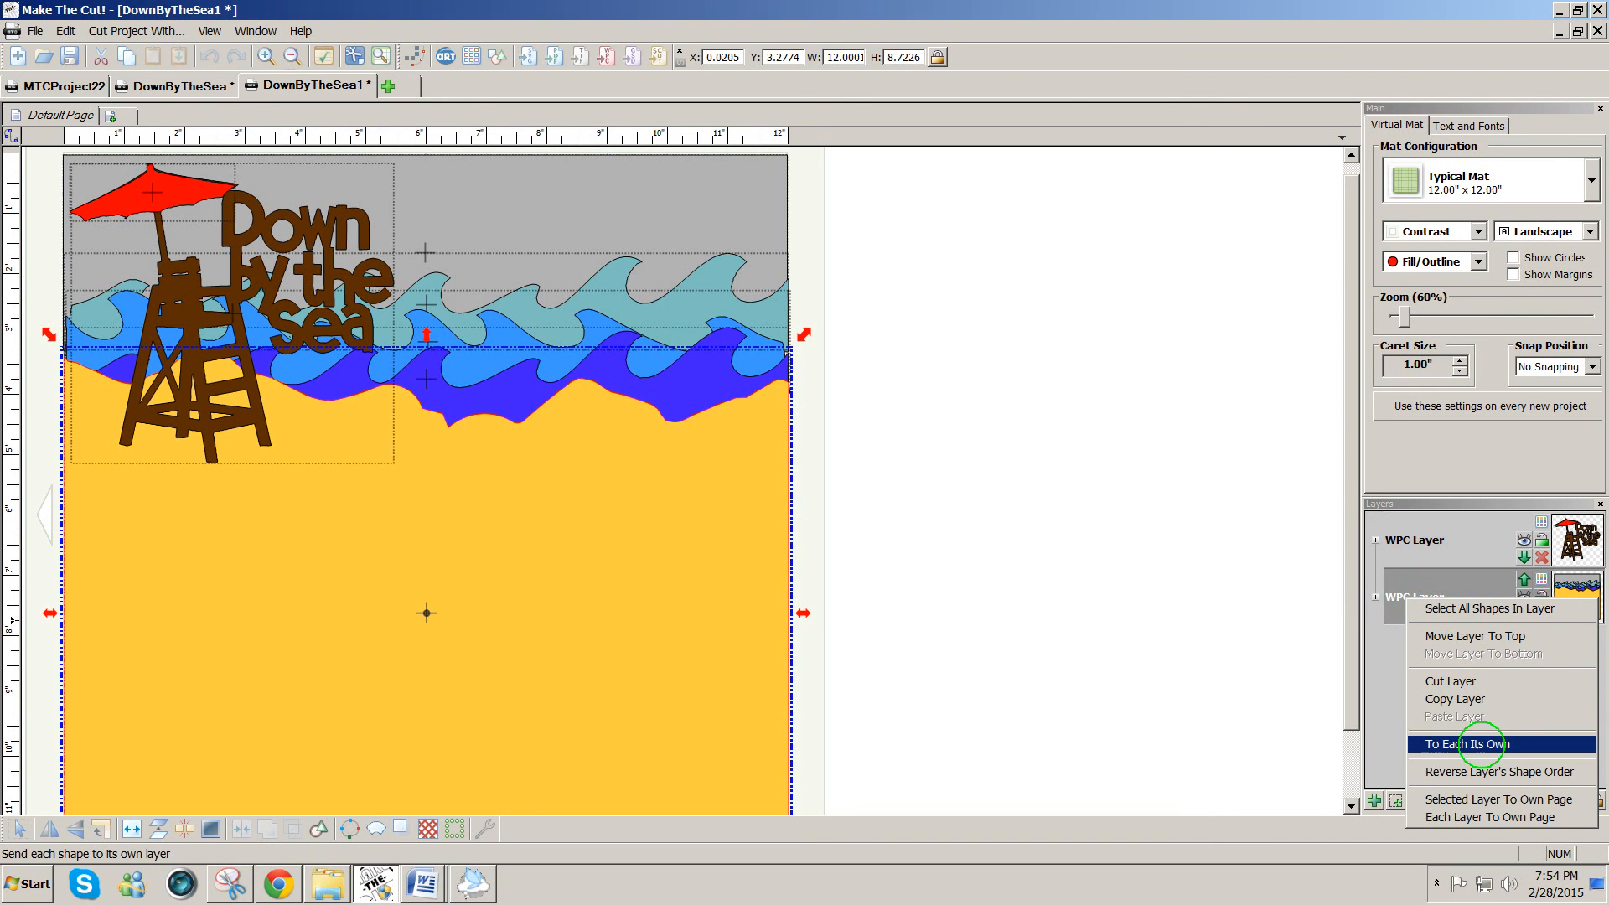
click(1481, 744)
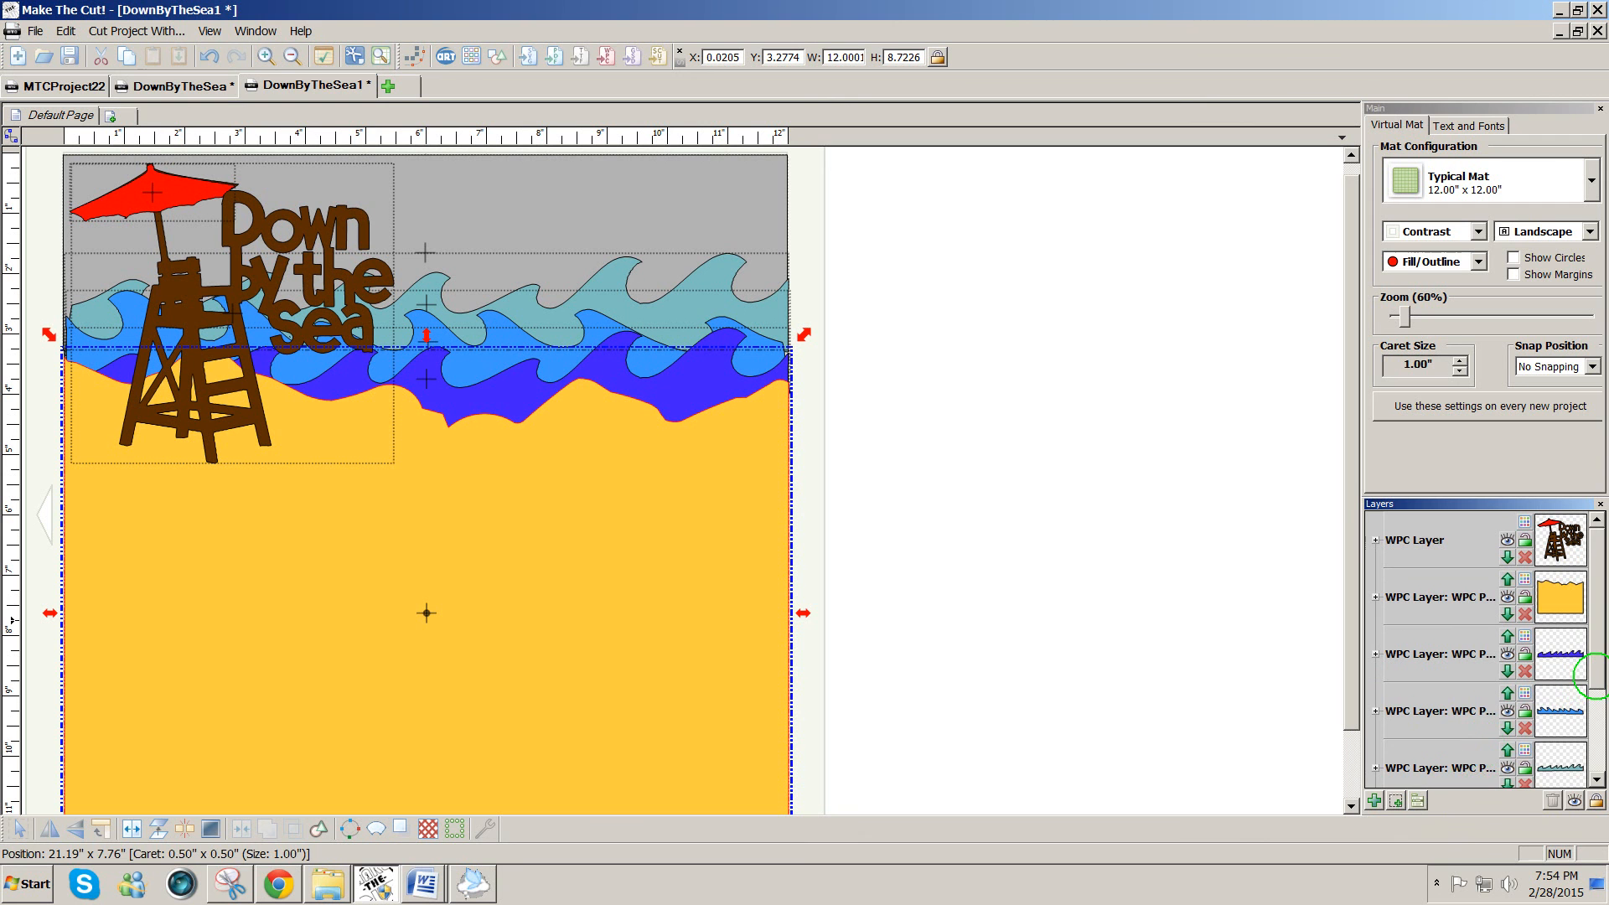
mouse_move(1596, 682)
mouse_down()
mouse_move(1592, 751)
mouse_move(1606, 675)
mouse_up()
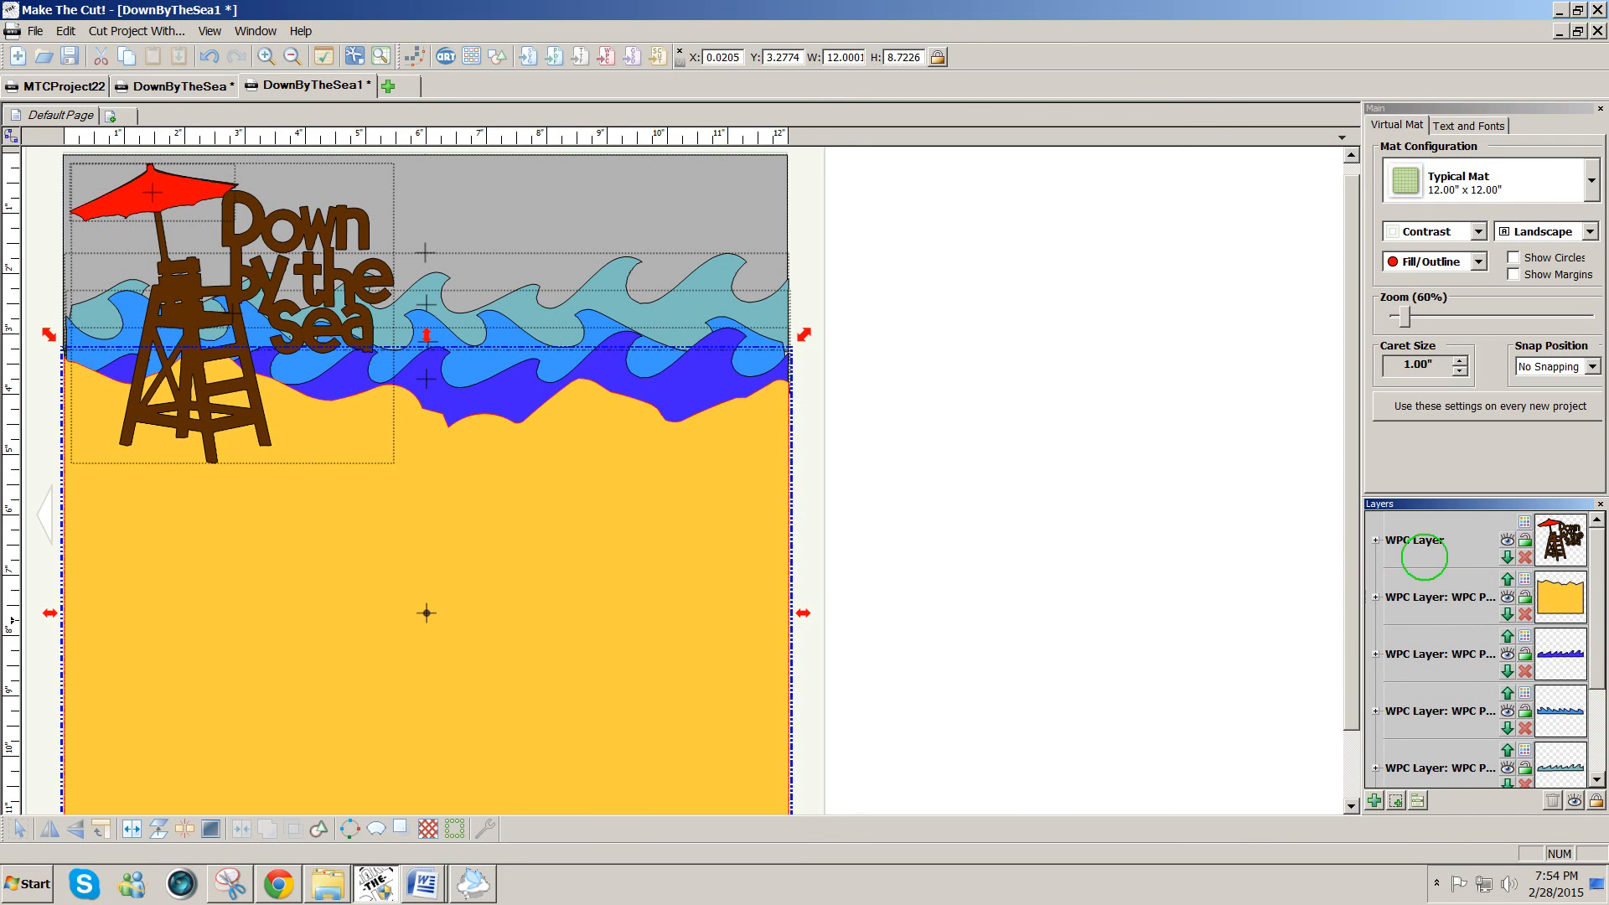
right_click(1414, 540)
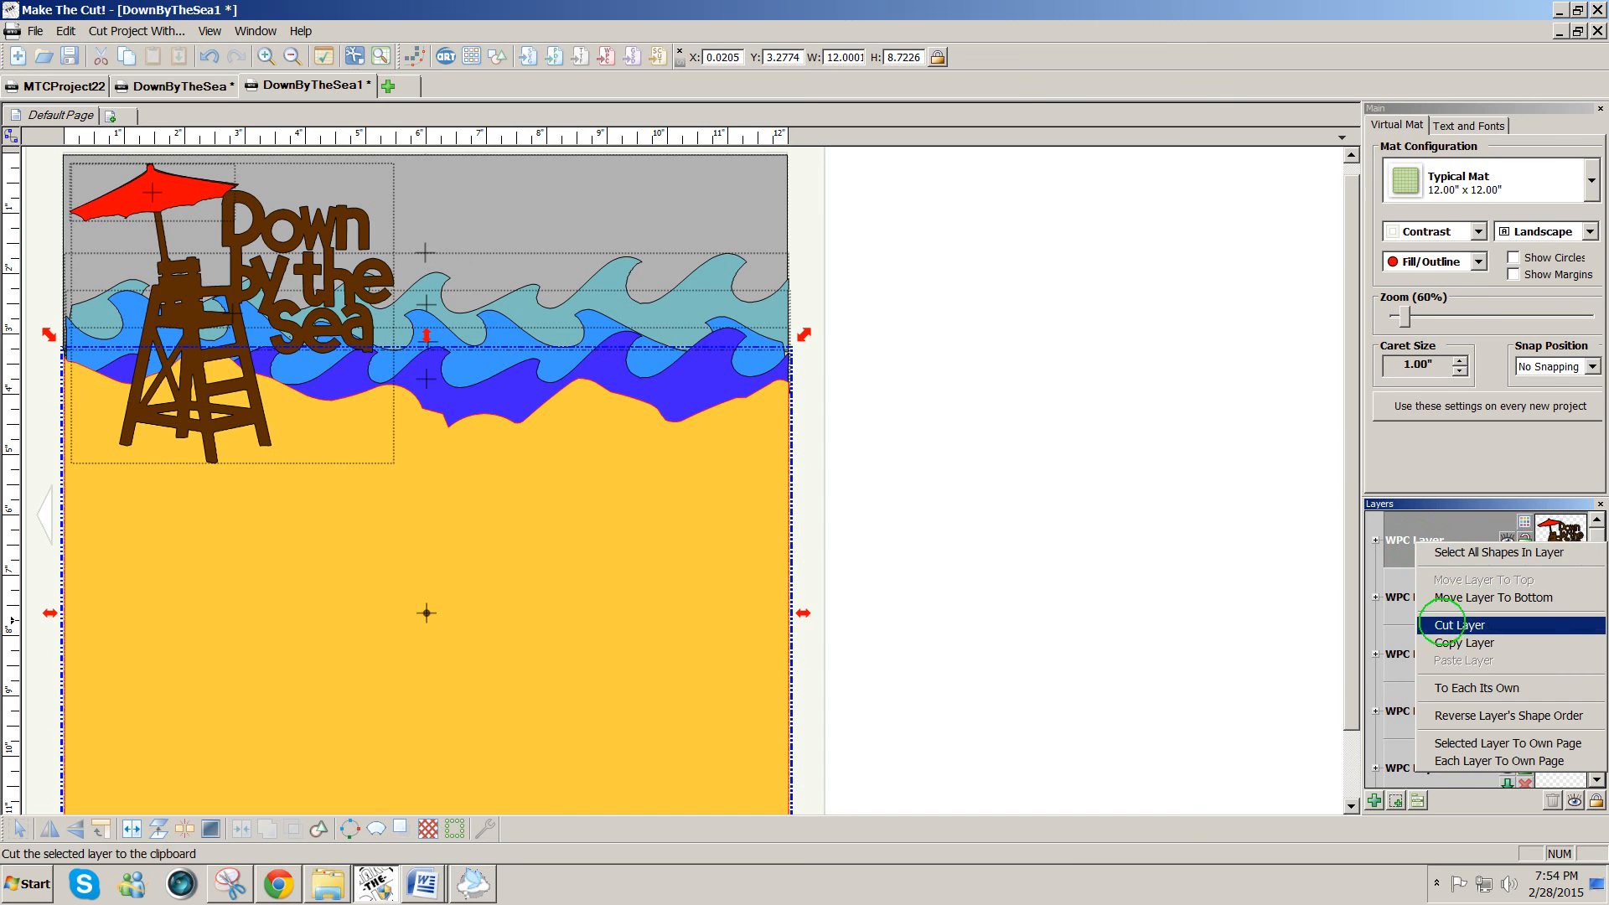
click(1457, 688)
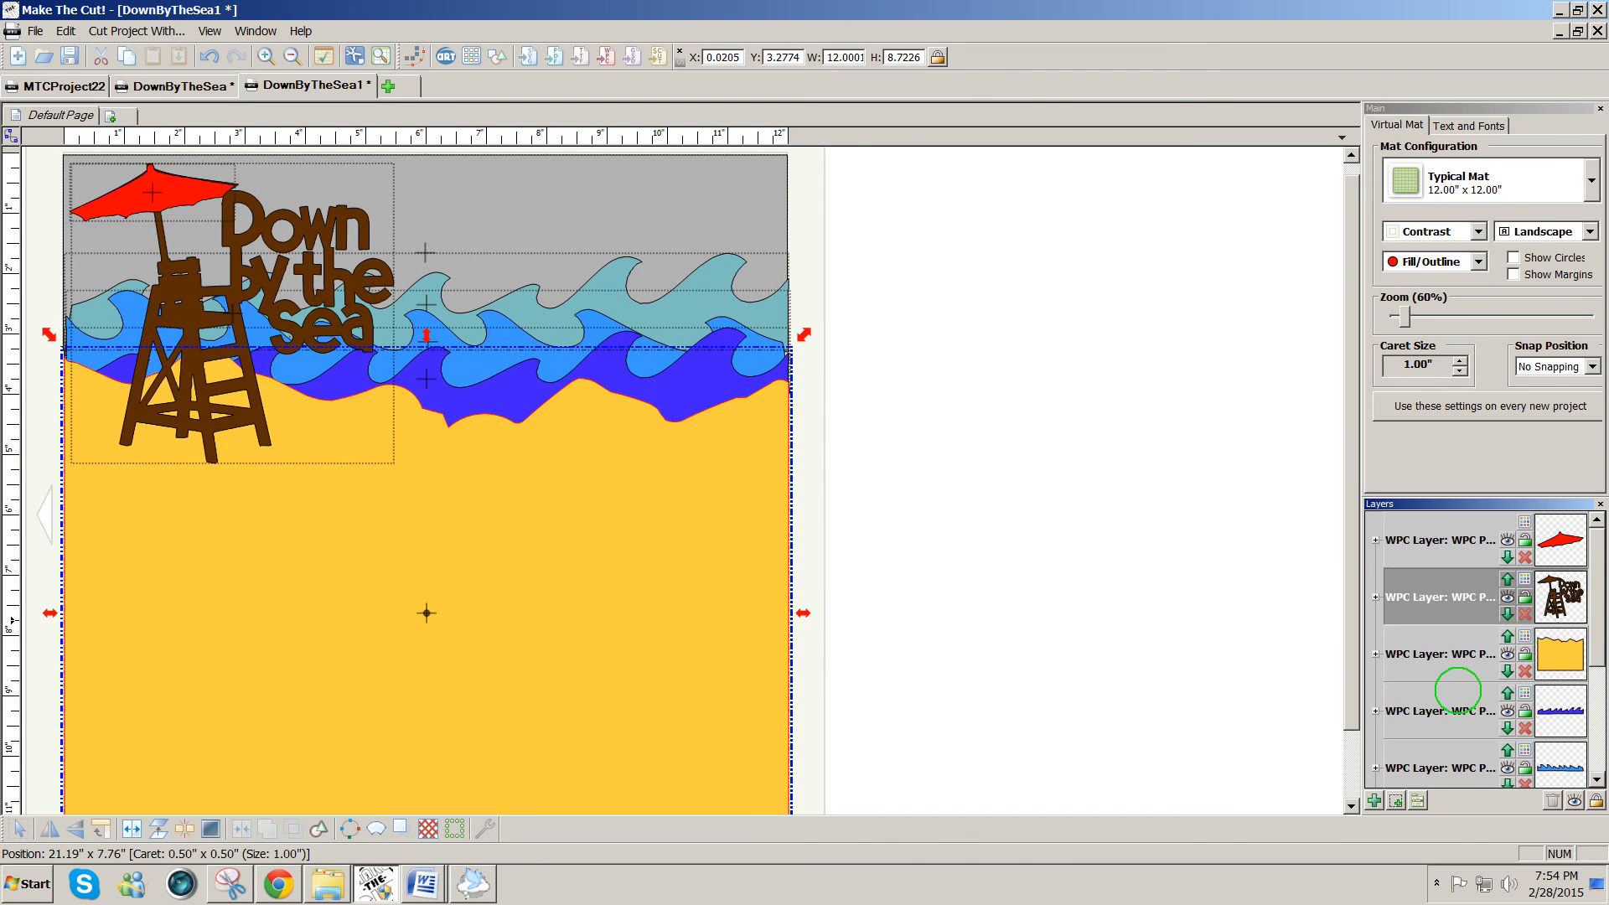
scroll(1575, 671, down, 5)
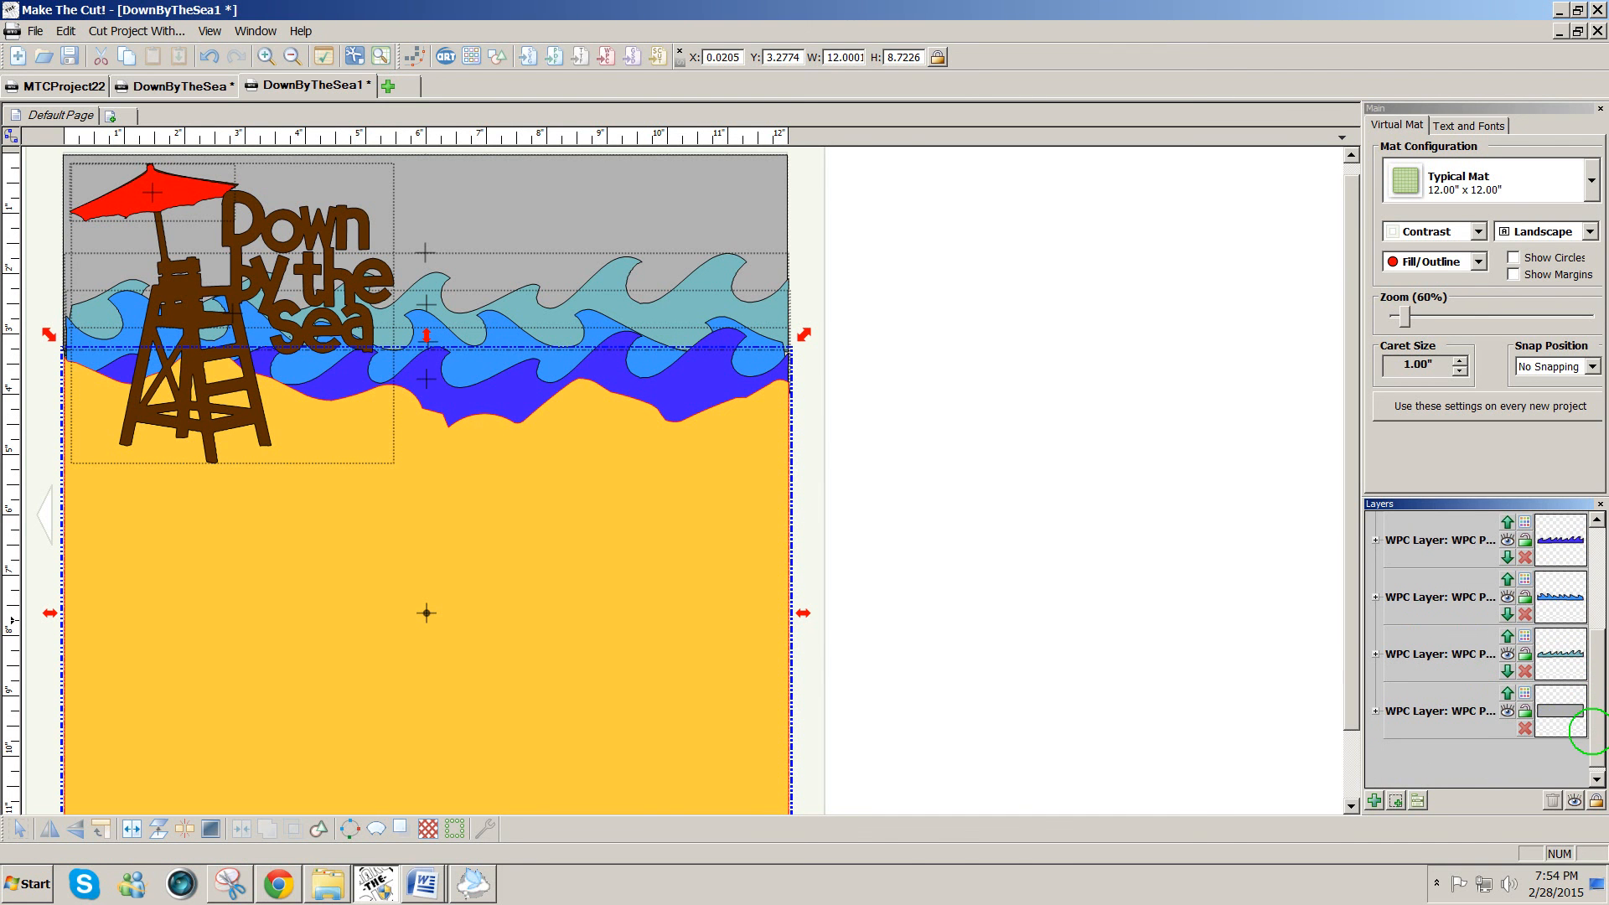
drag(1591, 729, 1599, 624)
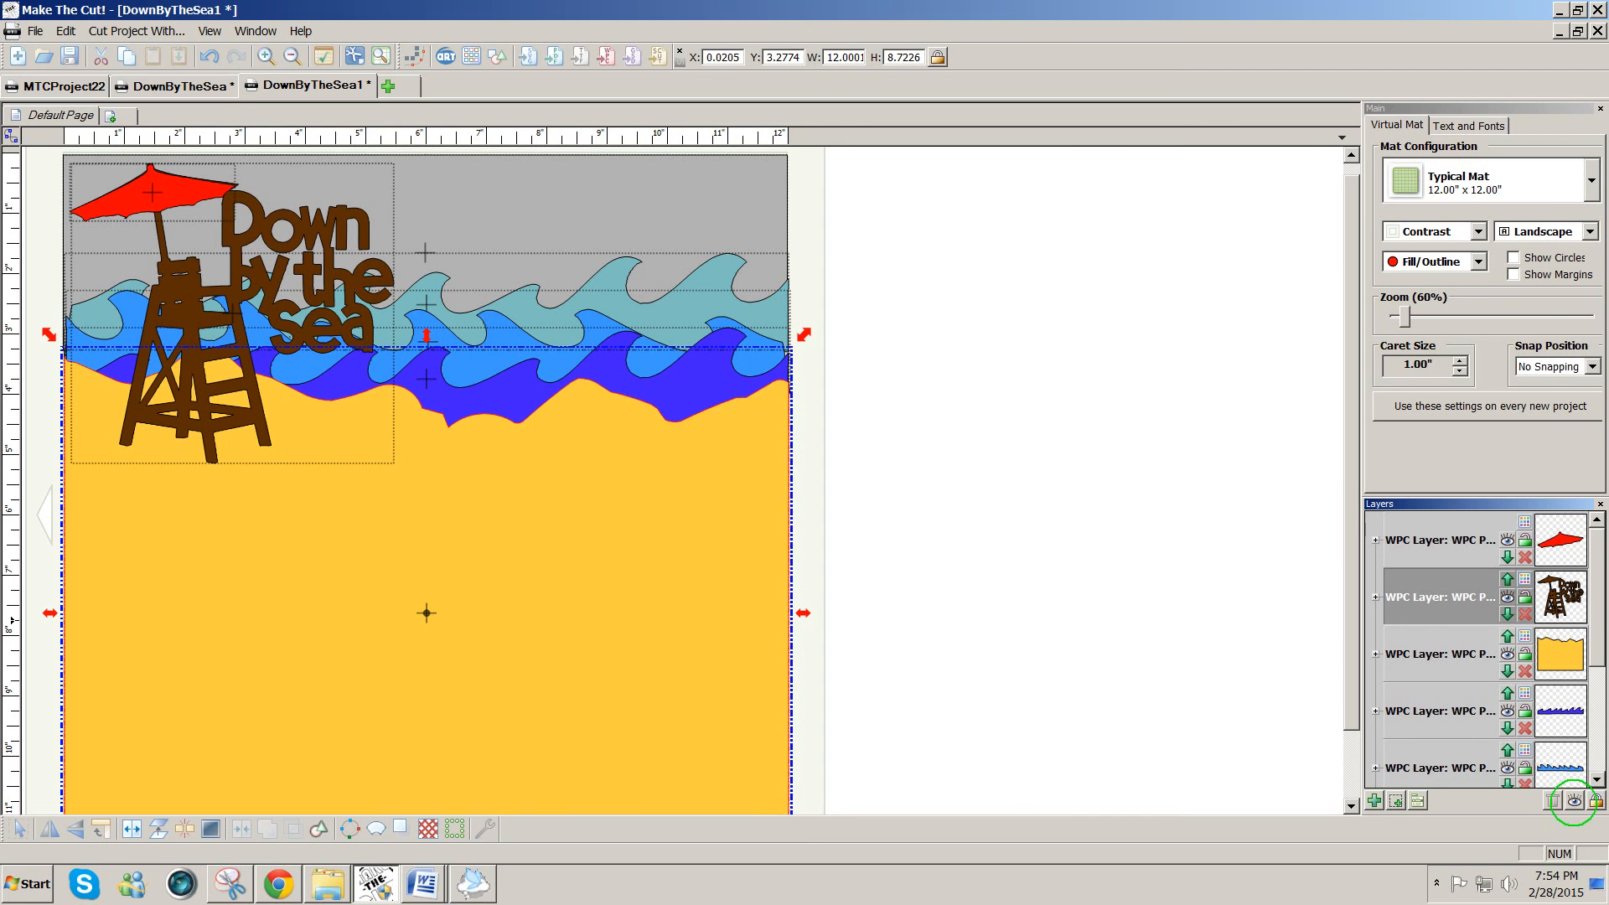
Step: Hide all layers, check the dark blue wave layer alone, and leave only the lighter blue wave layer visible
click(1574, 801)
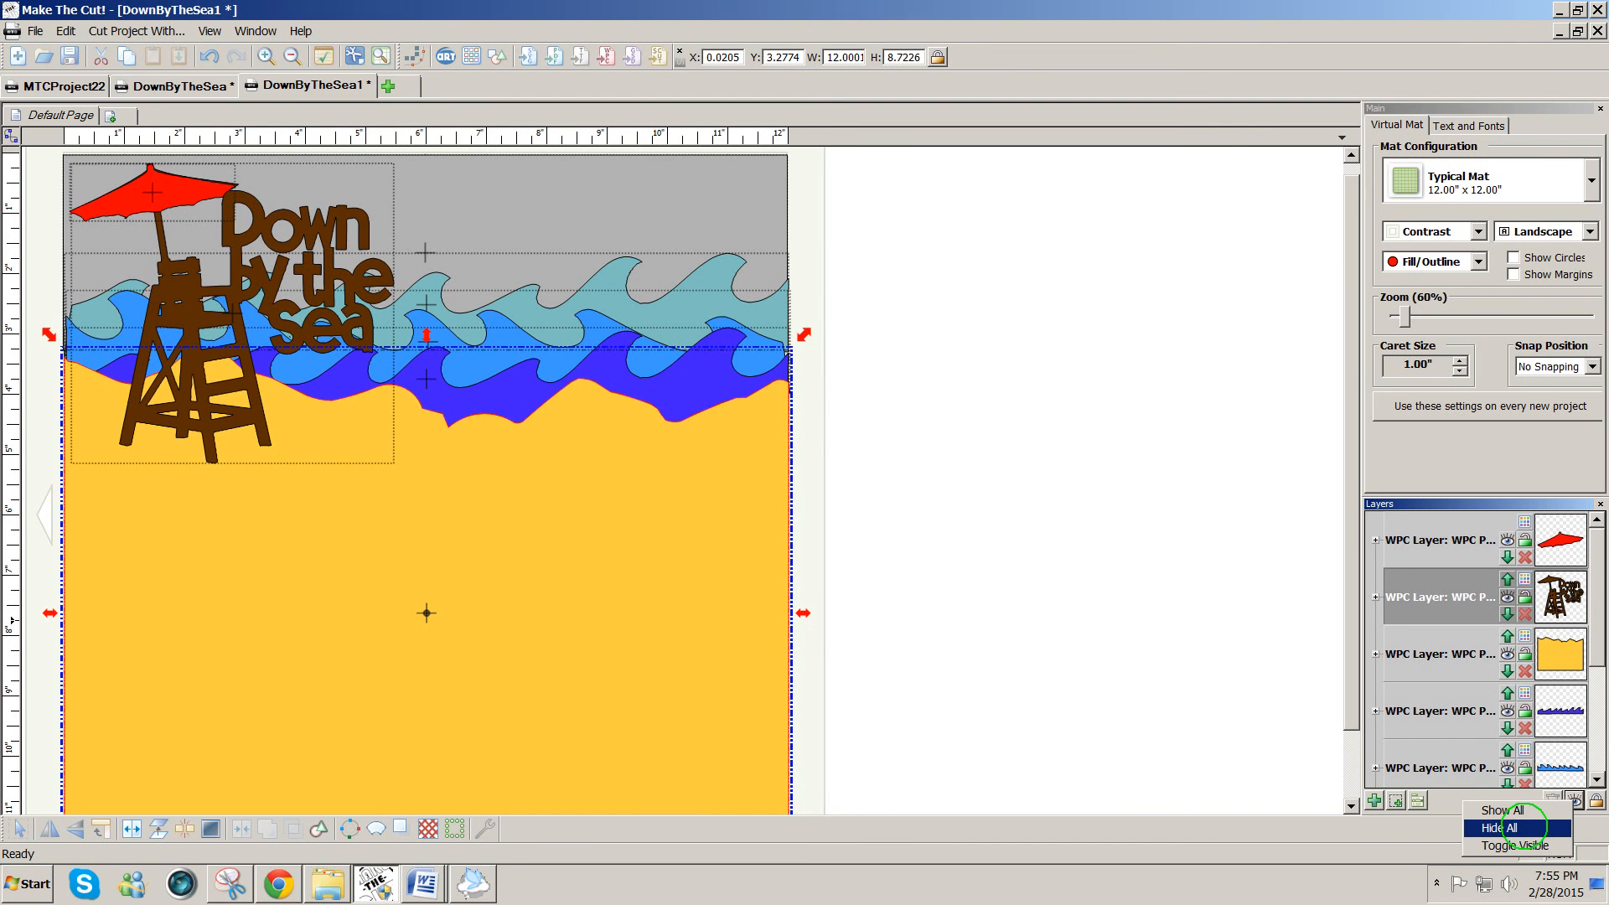
click(1523, 827)
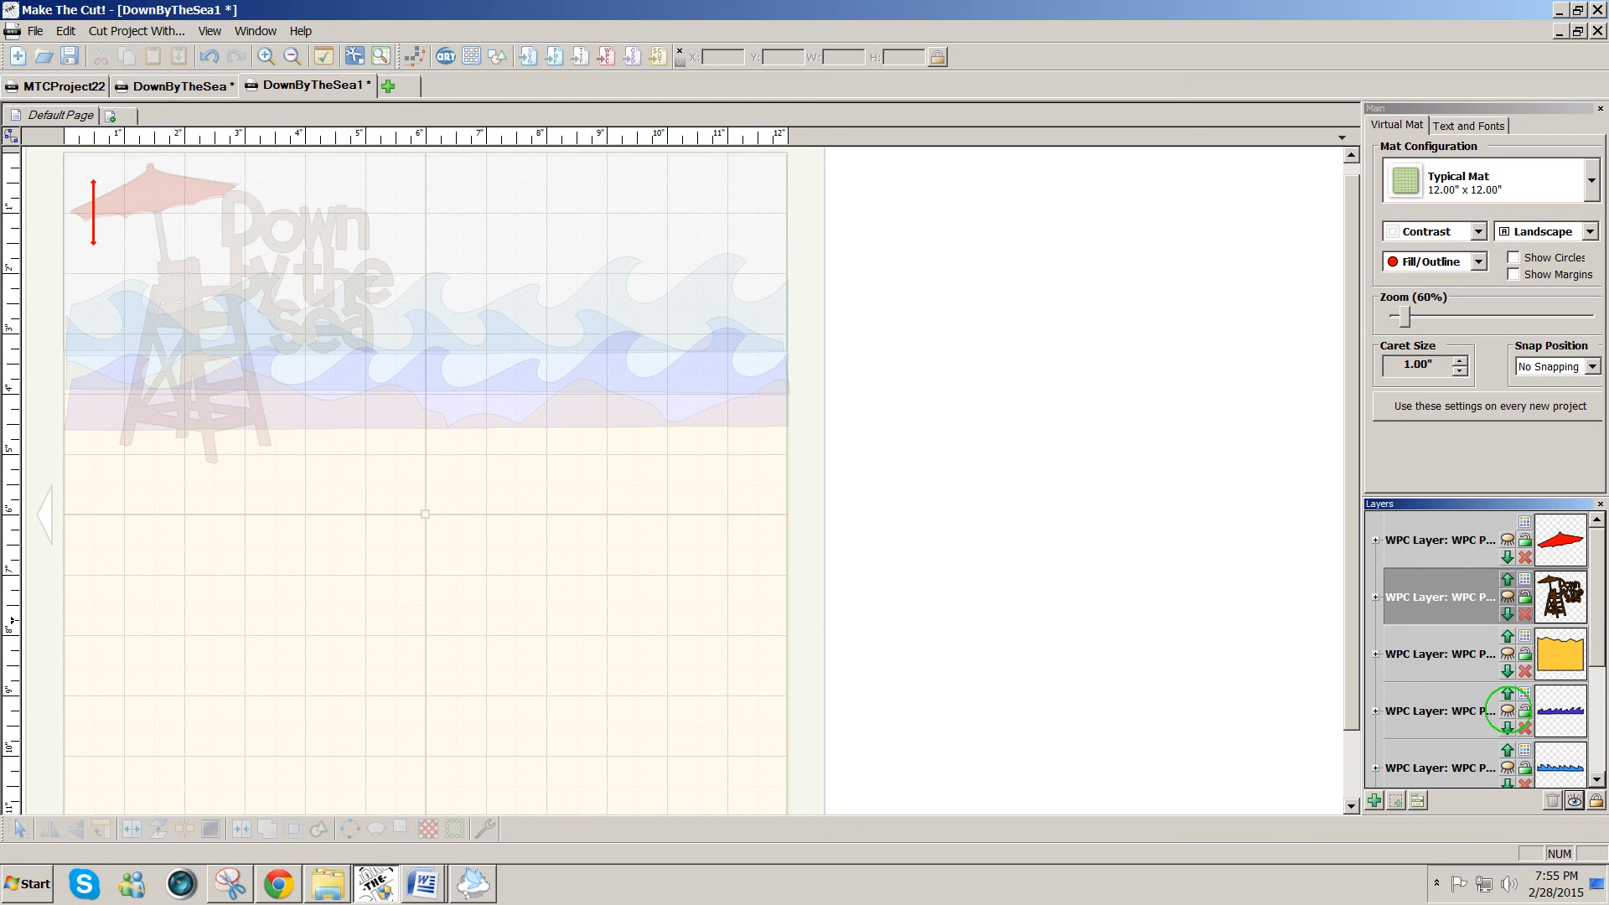
click(1507, 710)
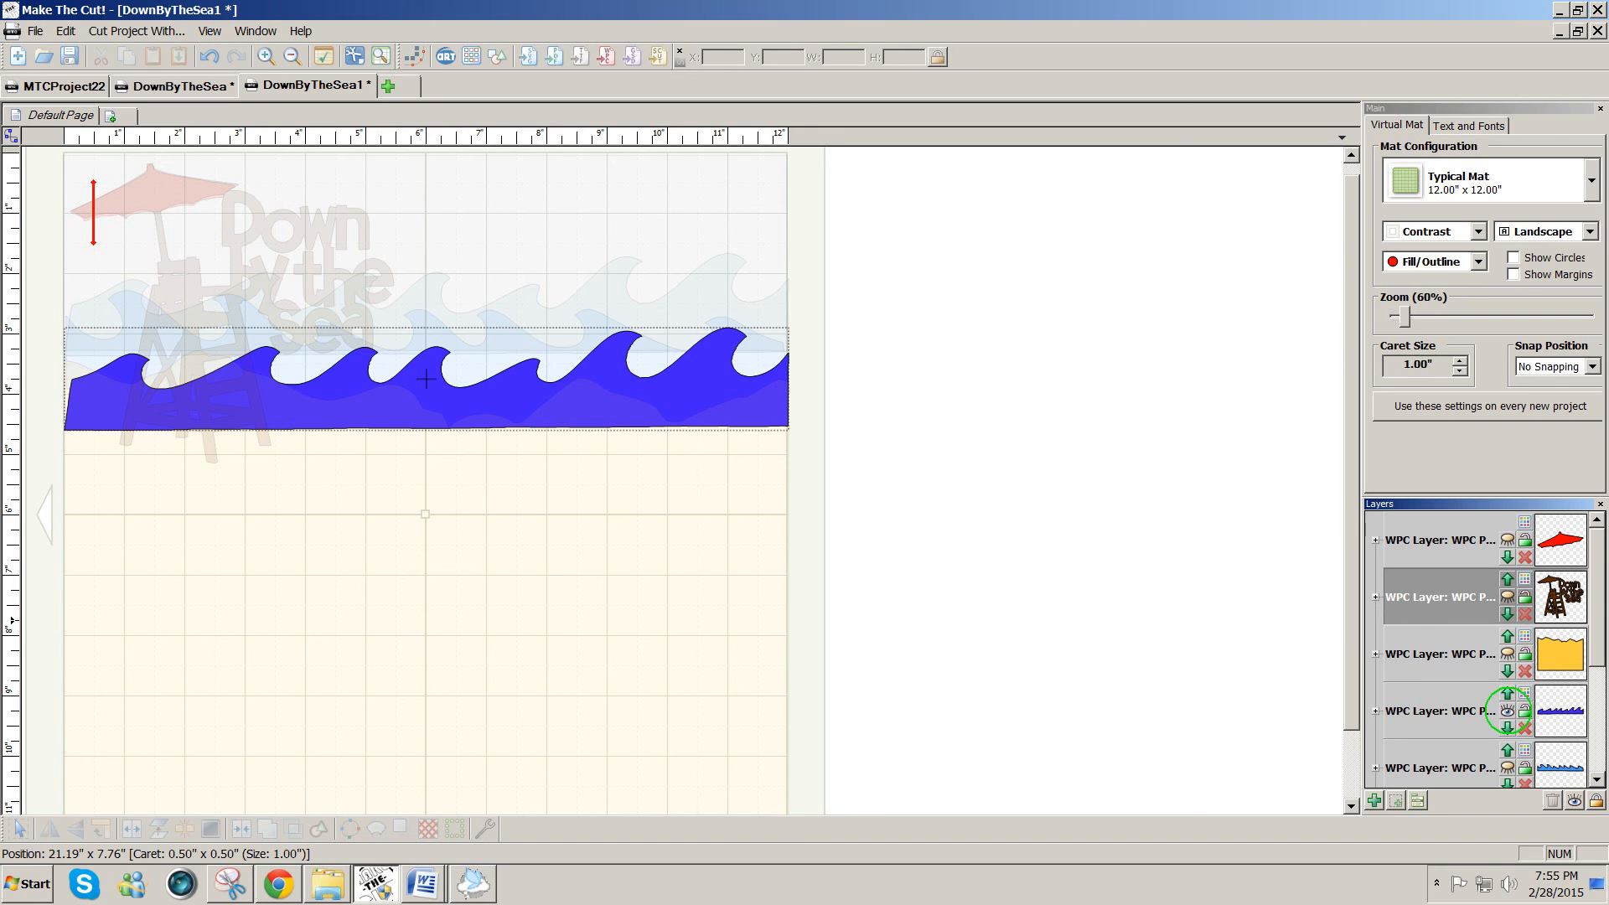
click(1506, 710)
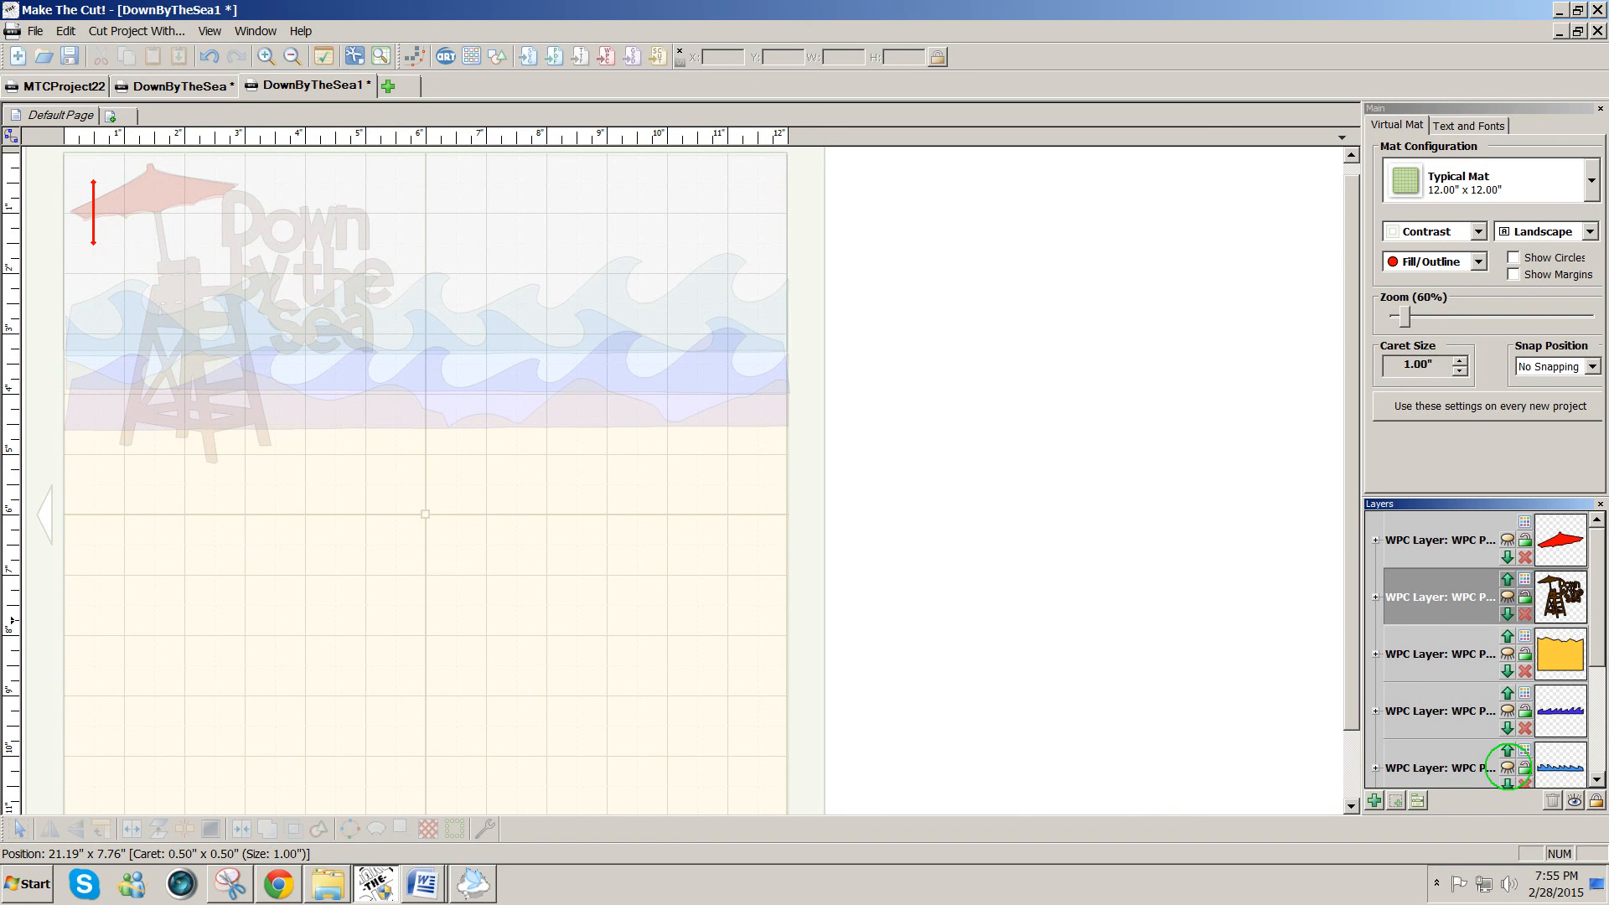
click(1507, 766)
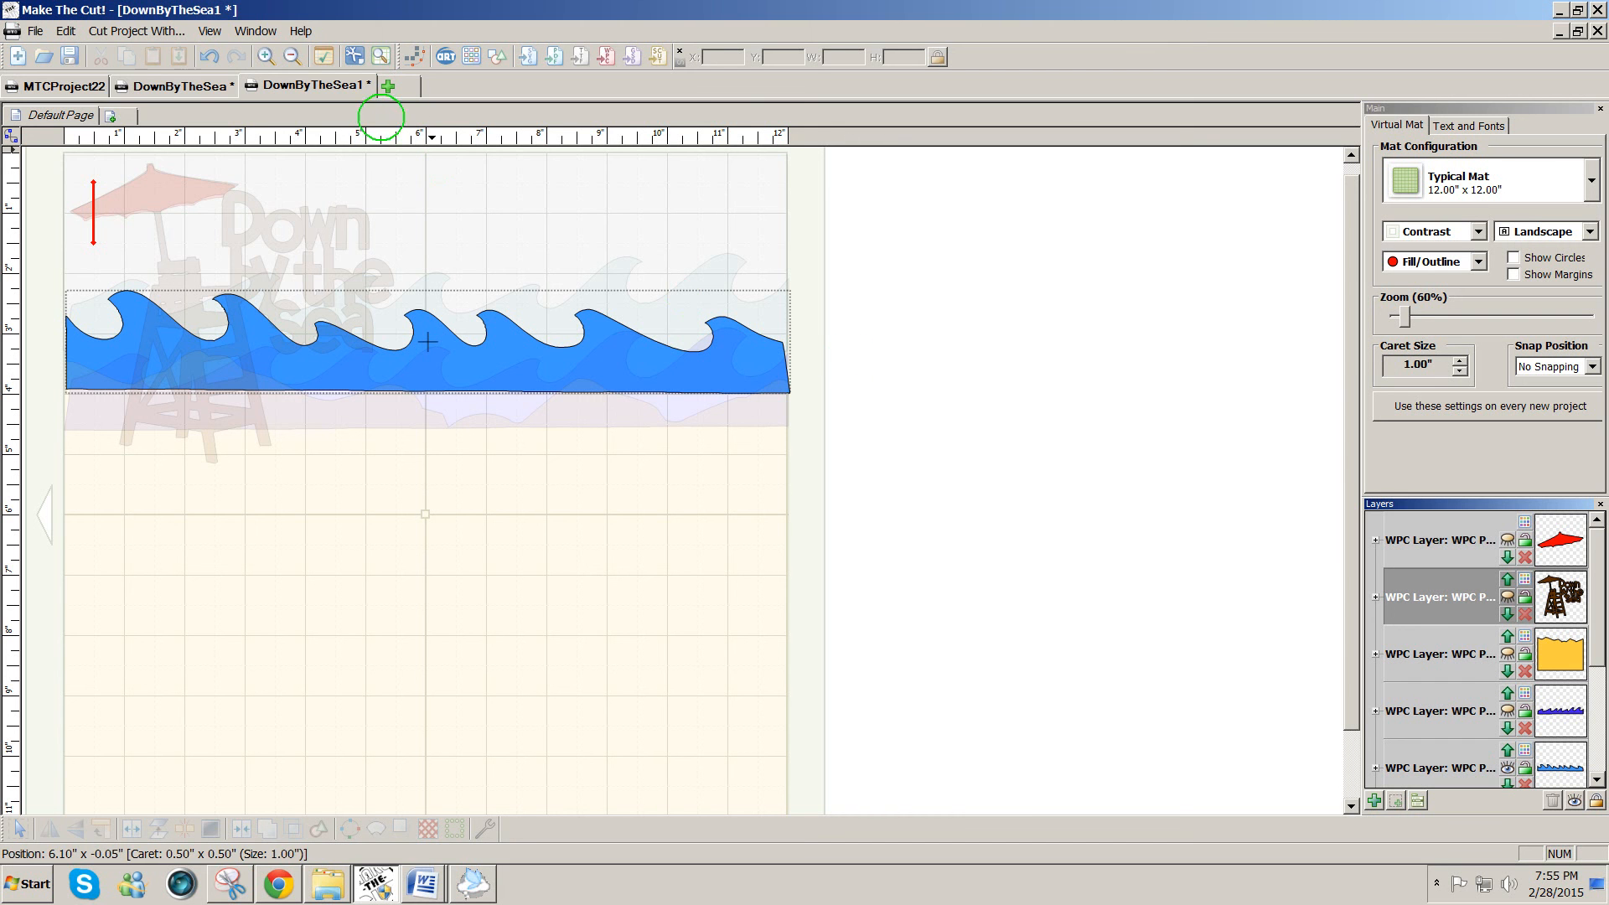
Step: Open the Pazzles Inspiration cut settings for the visible wave layer, examine them, and close them without cutting
click(138, 31)
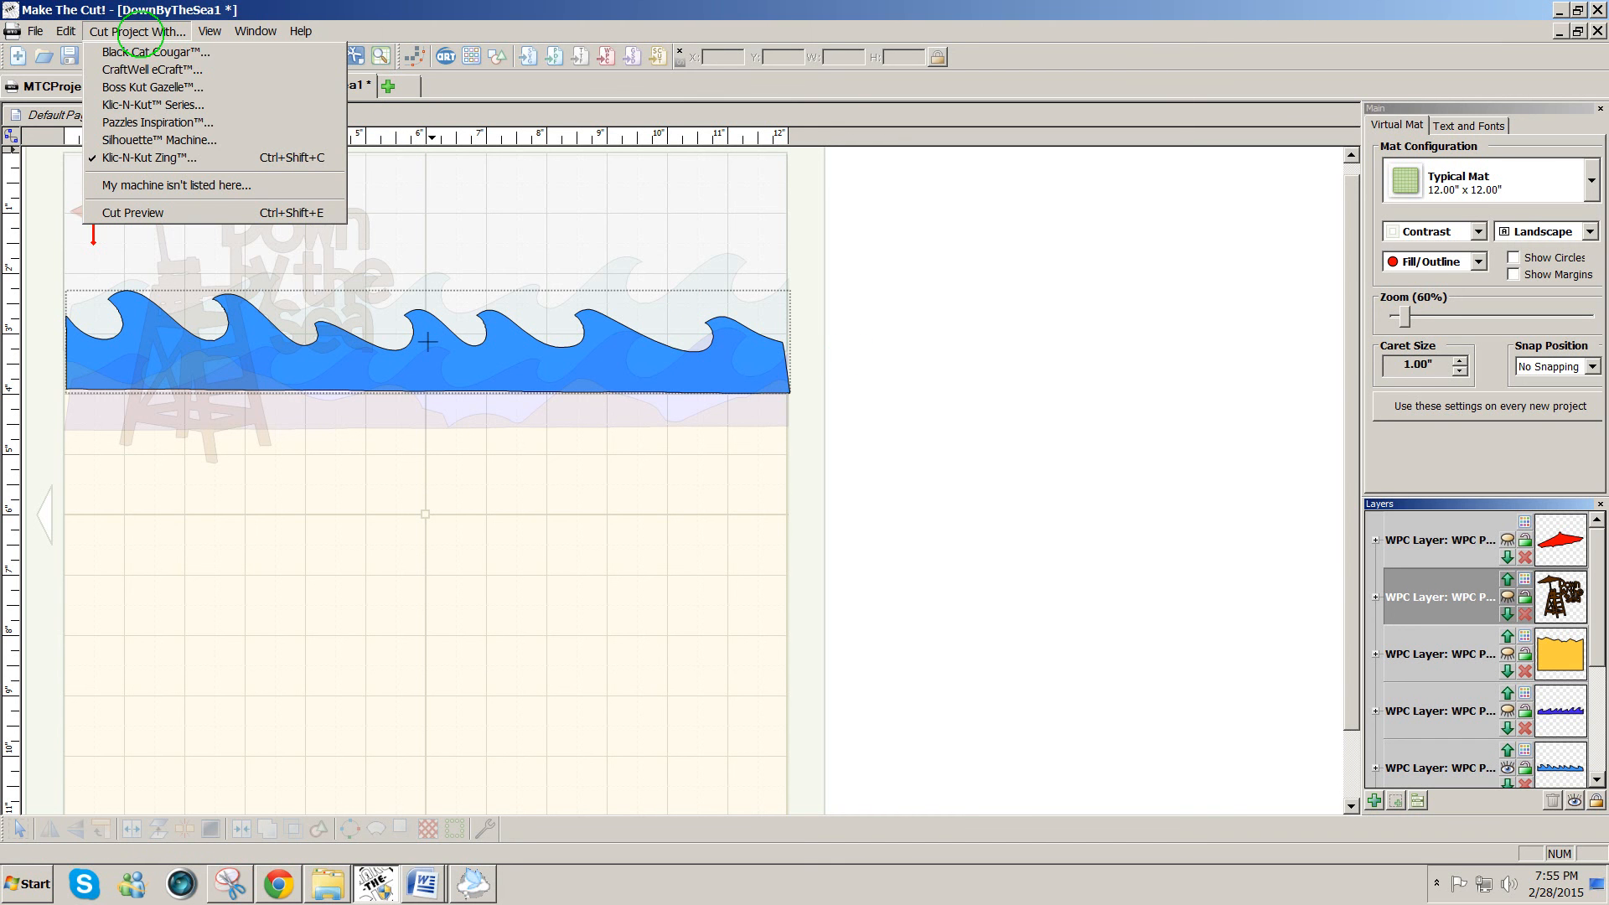
click(155, 122)
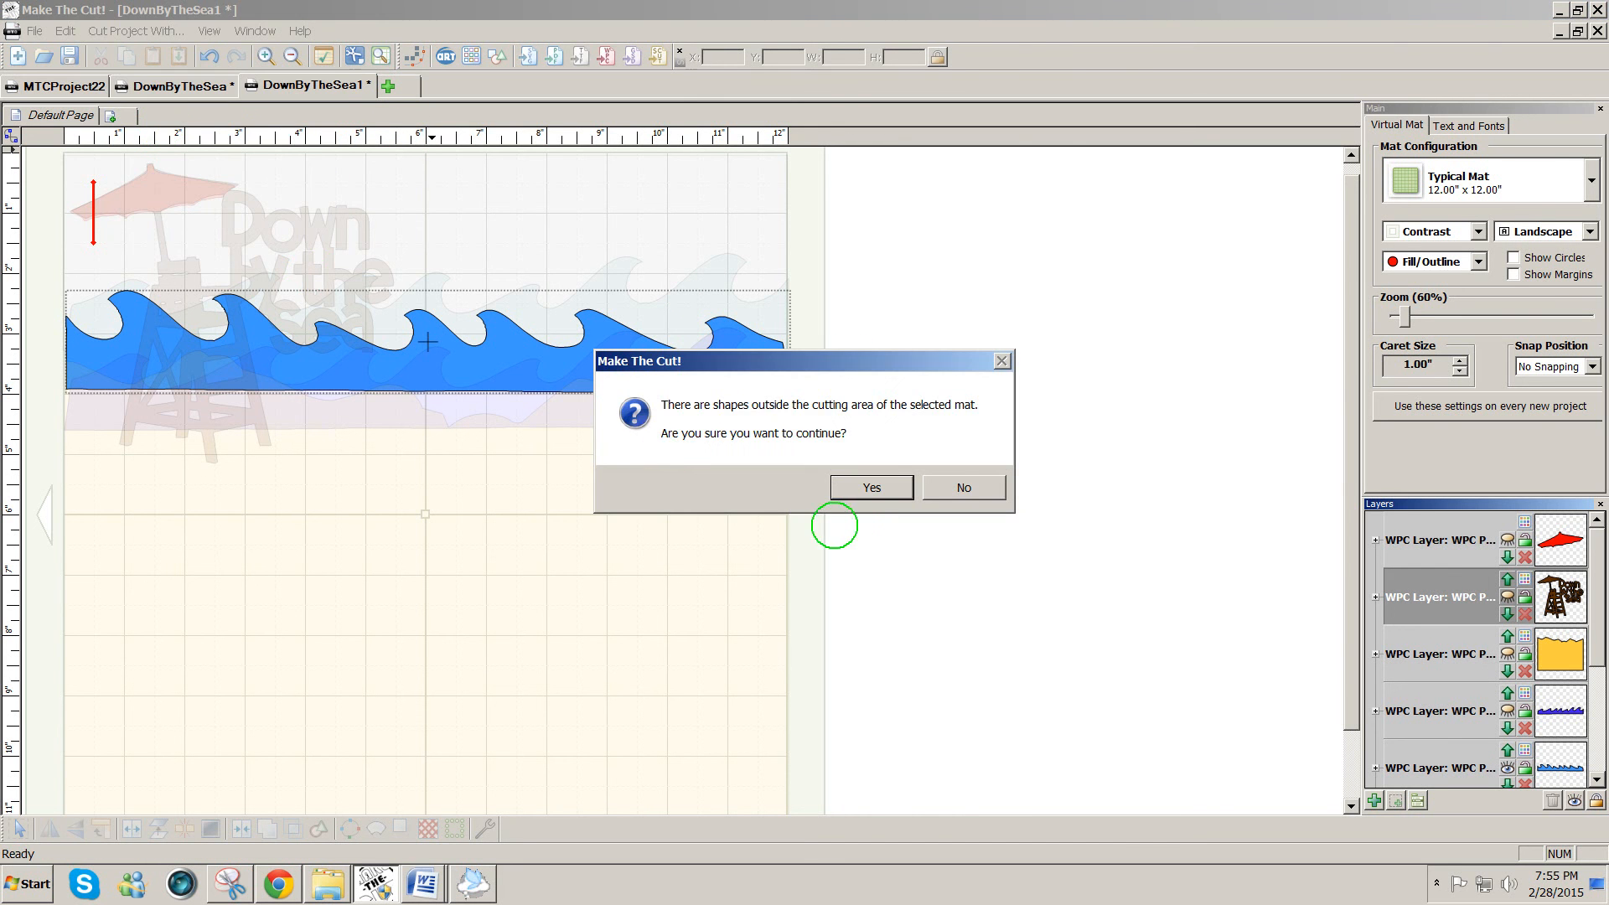
click(884, 488)
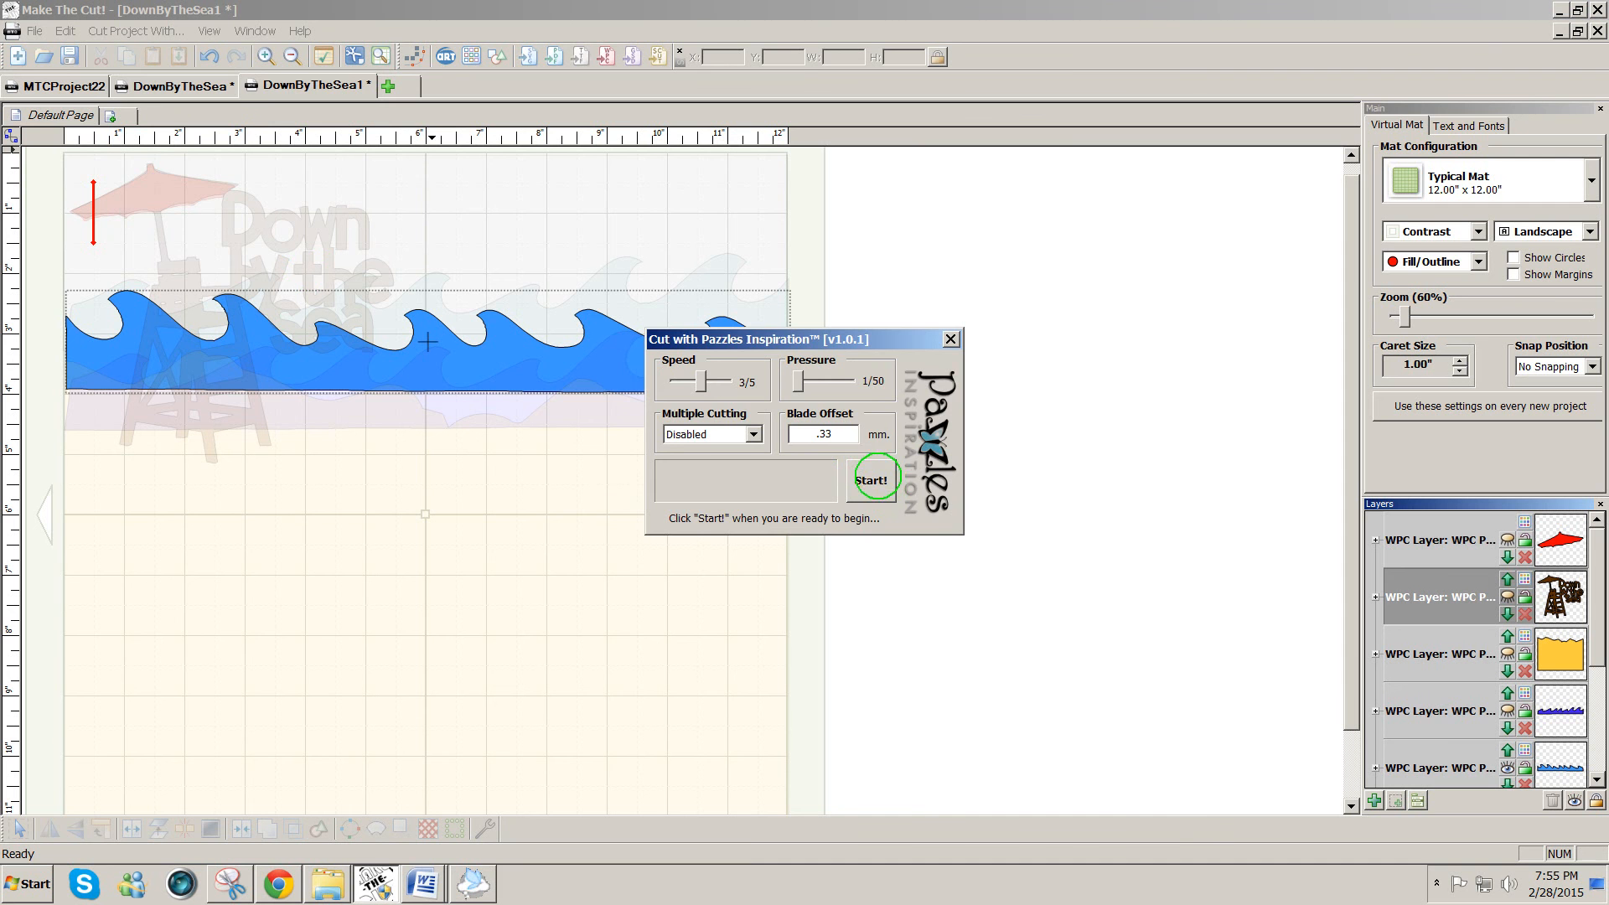
drag(819, 339, 1066, 352)
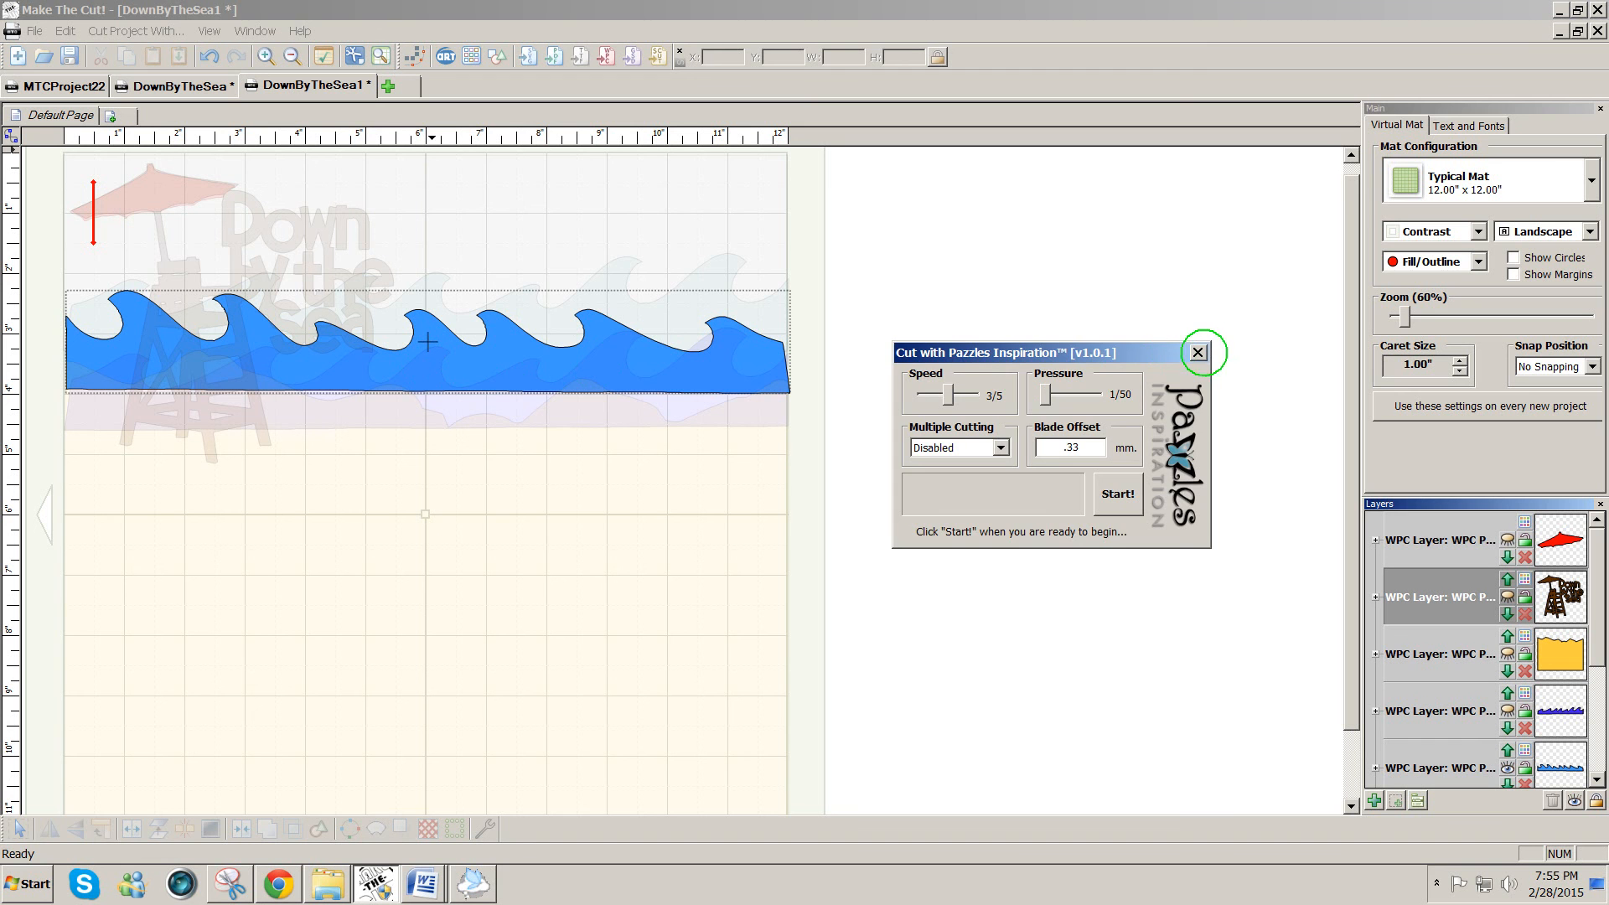
click(1198, 352)
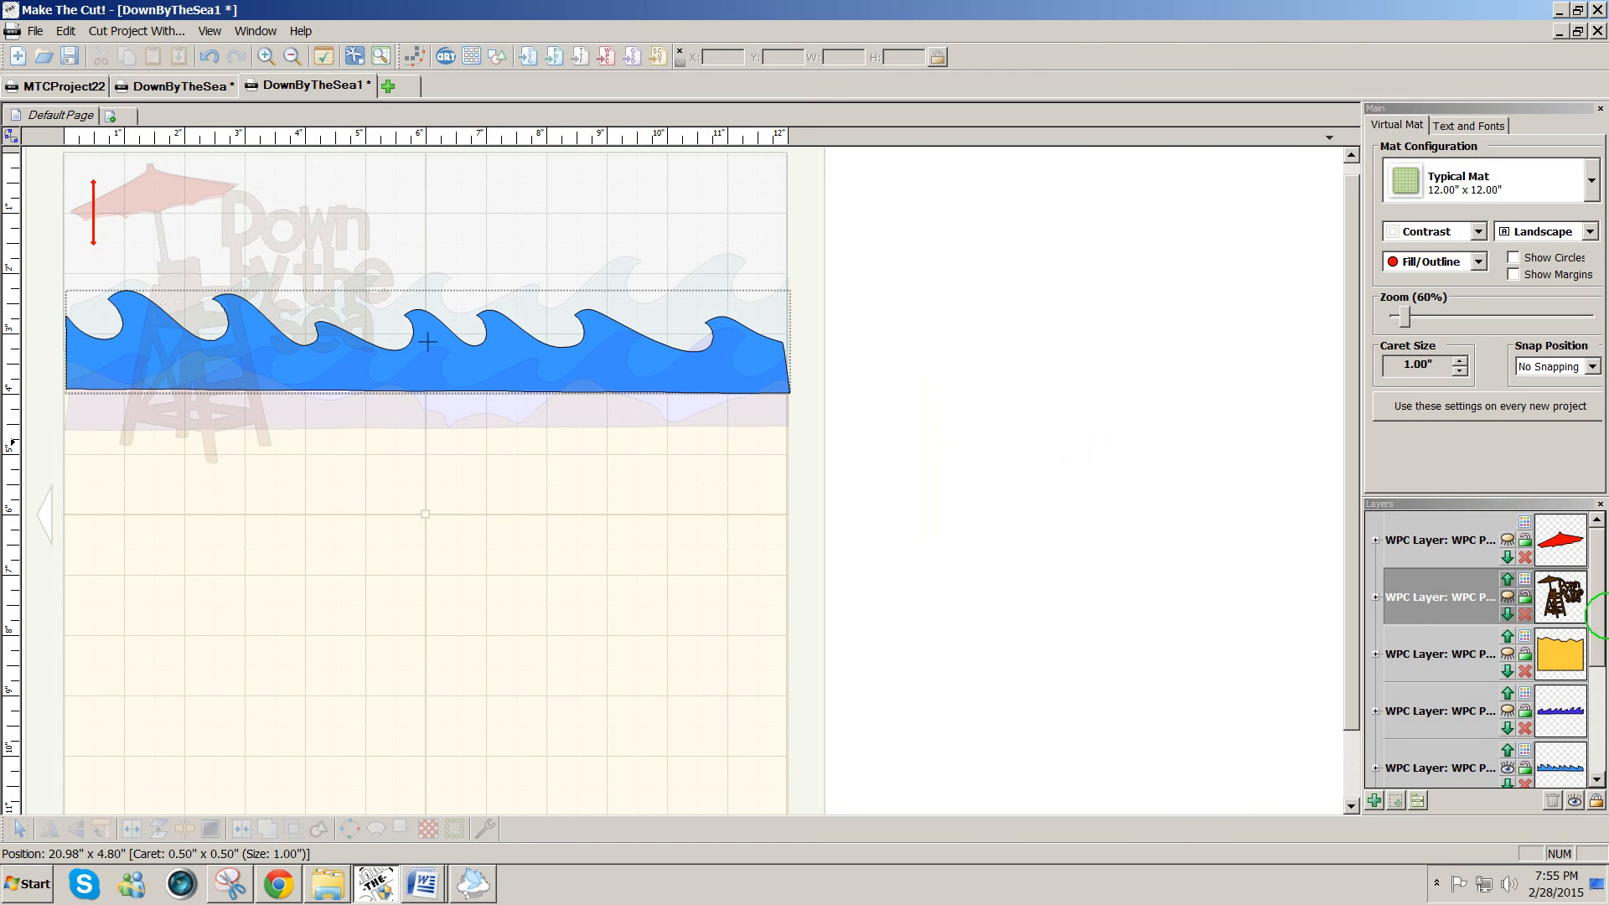
Step: Make all layers of the design visible again
mouse_move(1596, 616)
mouse_down()
mouse_move(1592, 731)
mouse_move(1591, 591)
mouse_up()
click(1573, 800)
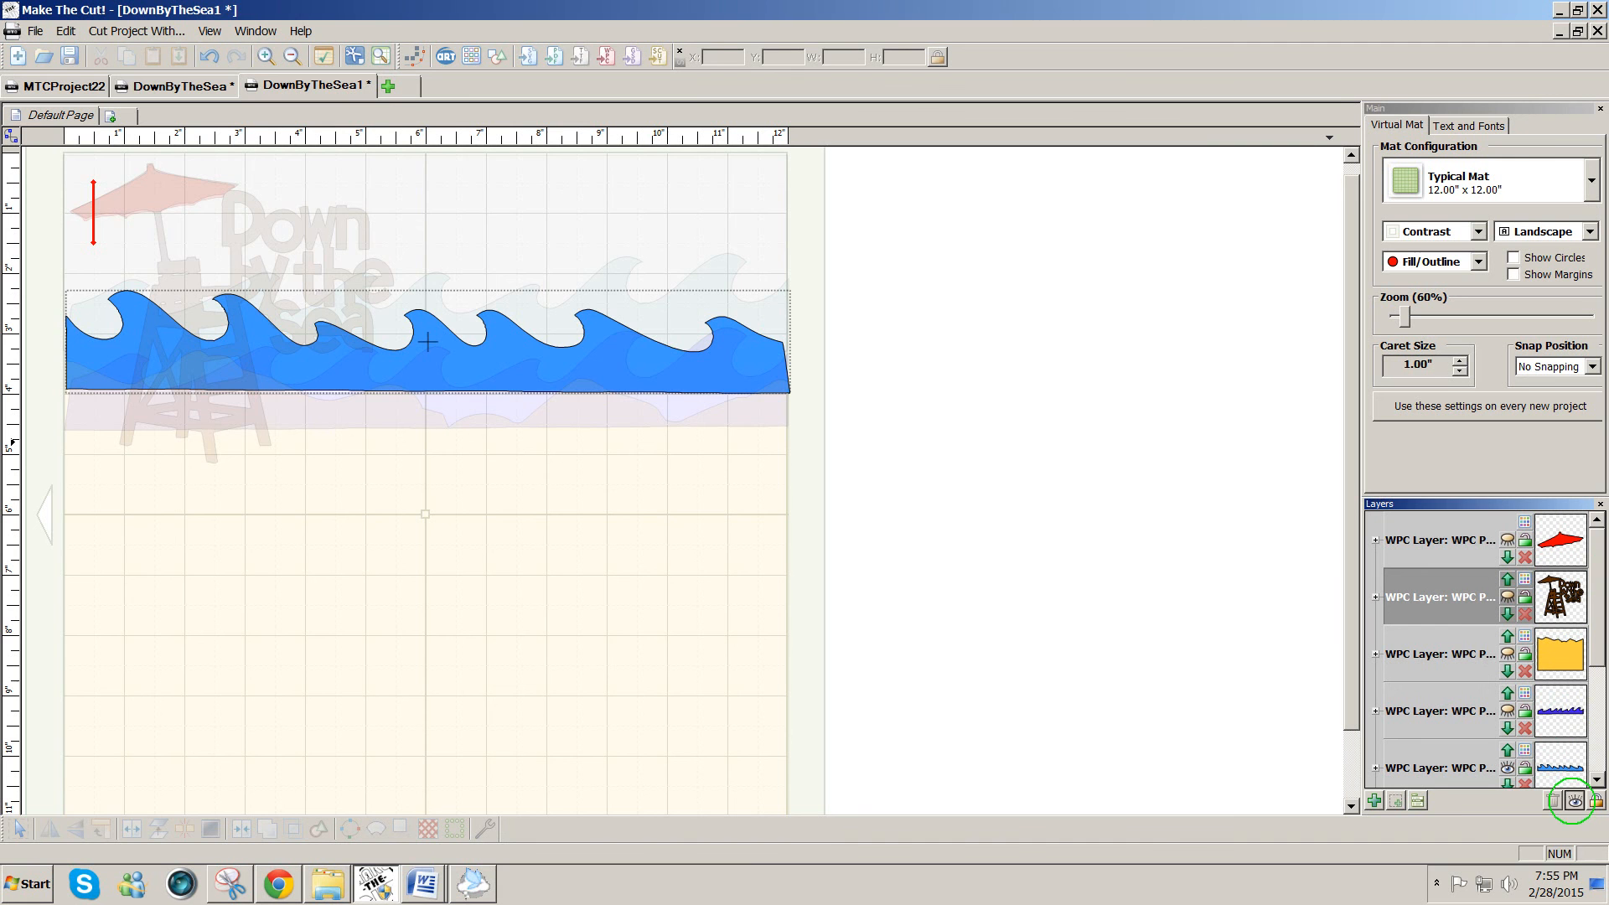
click(1573, 800)
click(1497, 812)
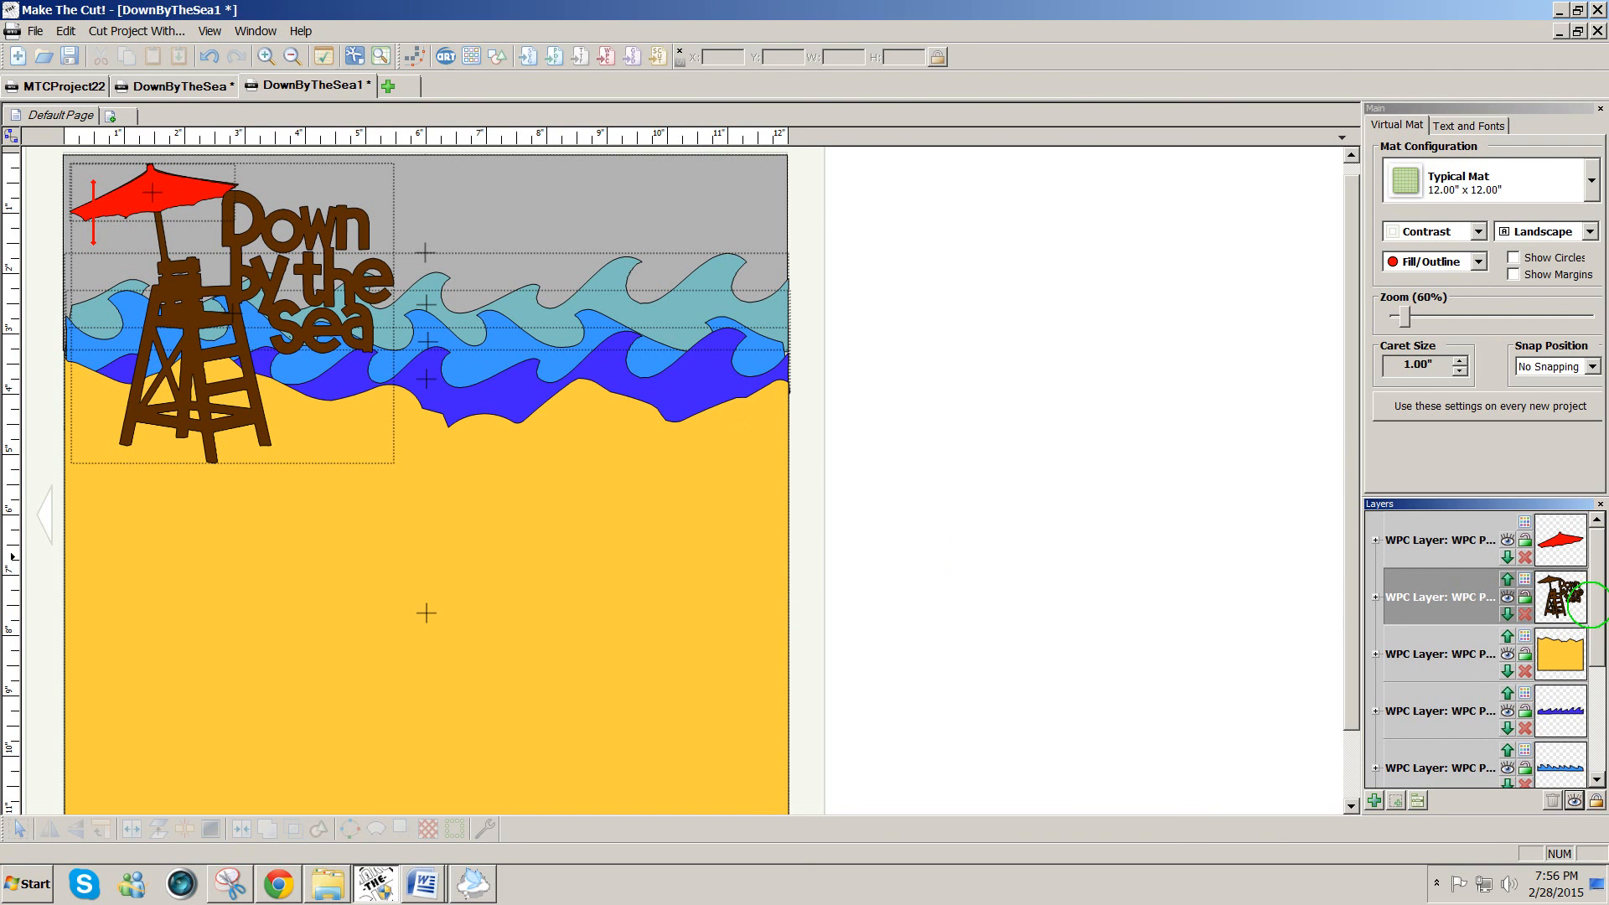
Step: Examine the visibility options for all layers and for the red umbrella layer alone, leaving every layer visible
mouse_move(1595, 605)
mouse_down()
mouse_move(1594, 659)
mouse_move(1601, 606)
mouse_up()
click(1572, 801)
click(1572, 801)
click(1572, 801)
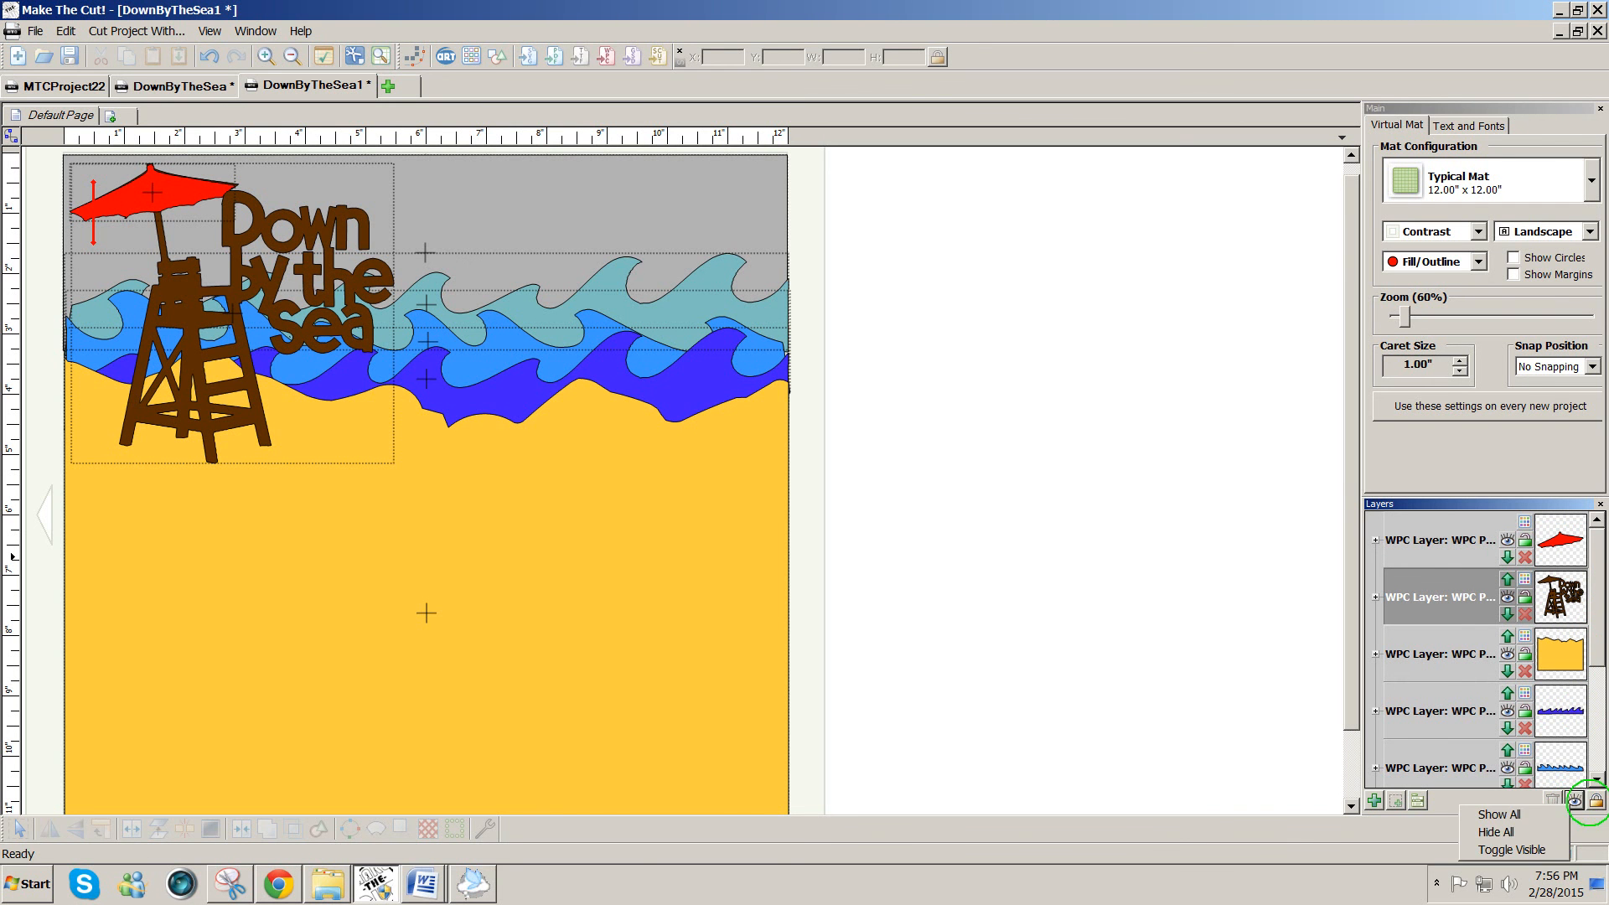
click(1574, 800)
click(1573, 799)
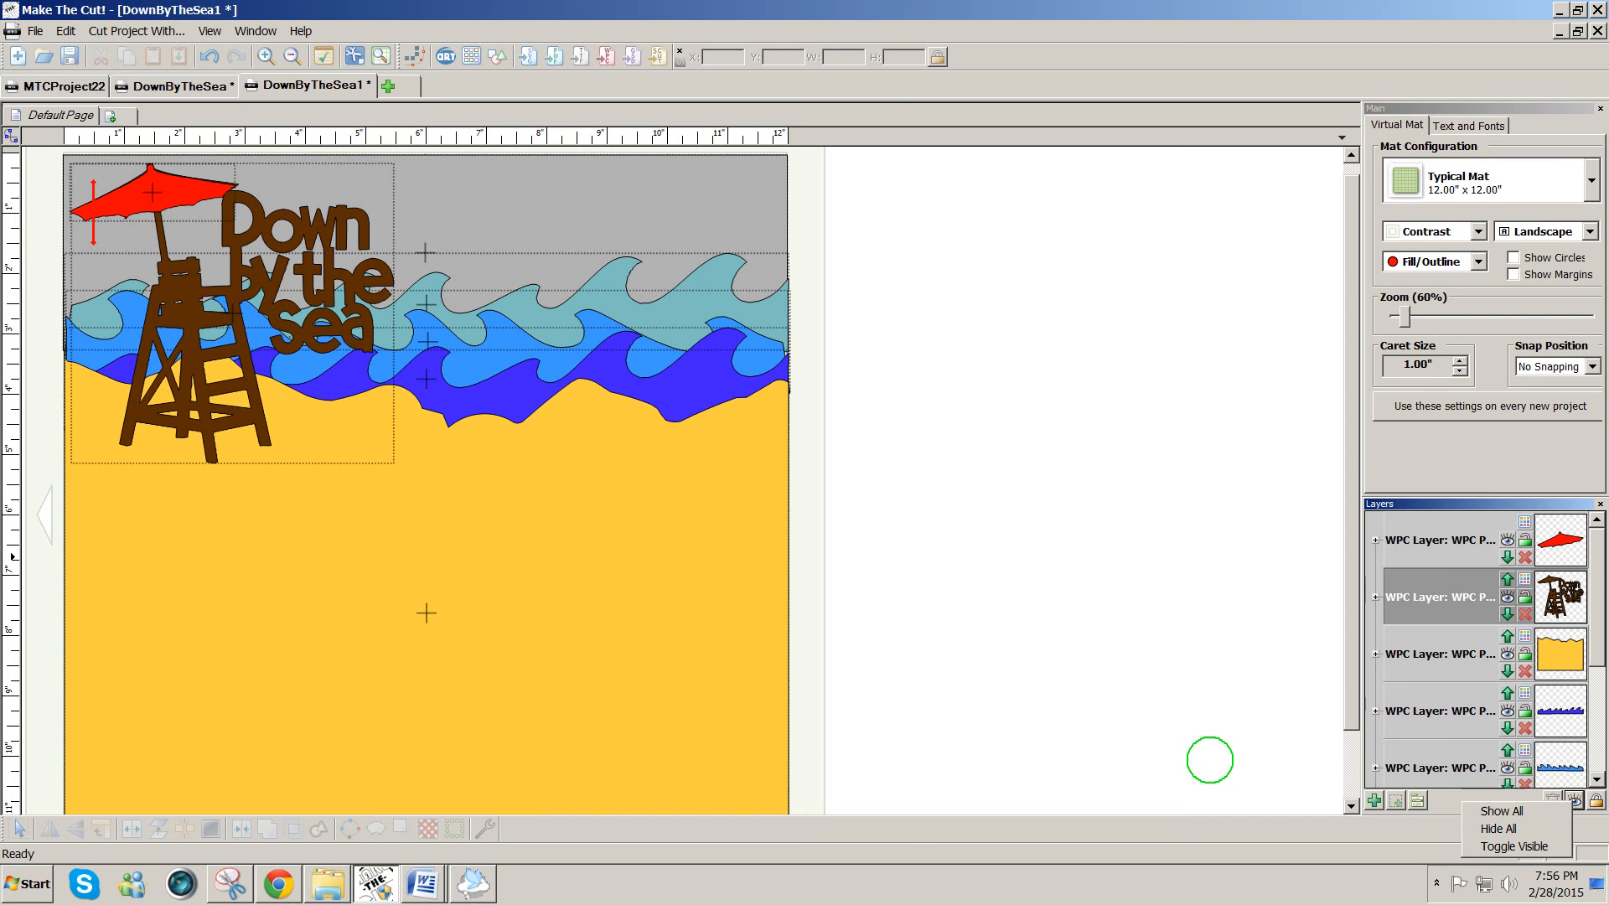
click(1209, 760)
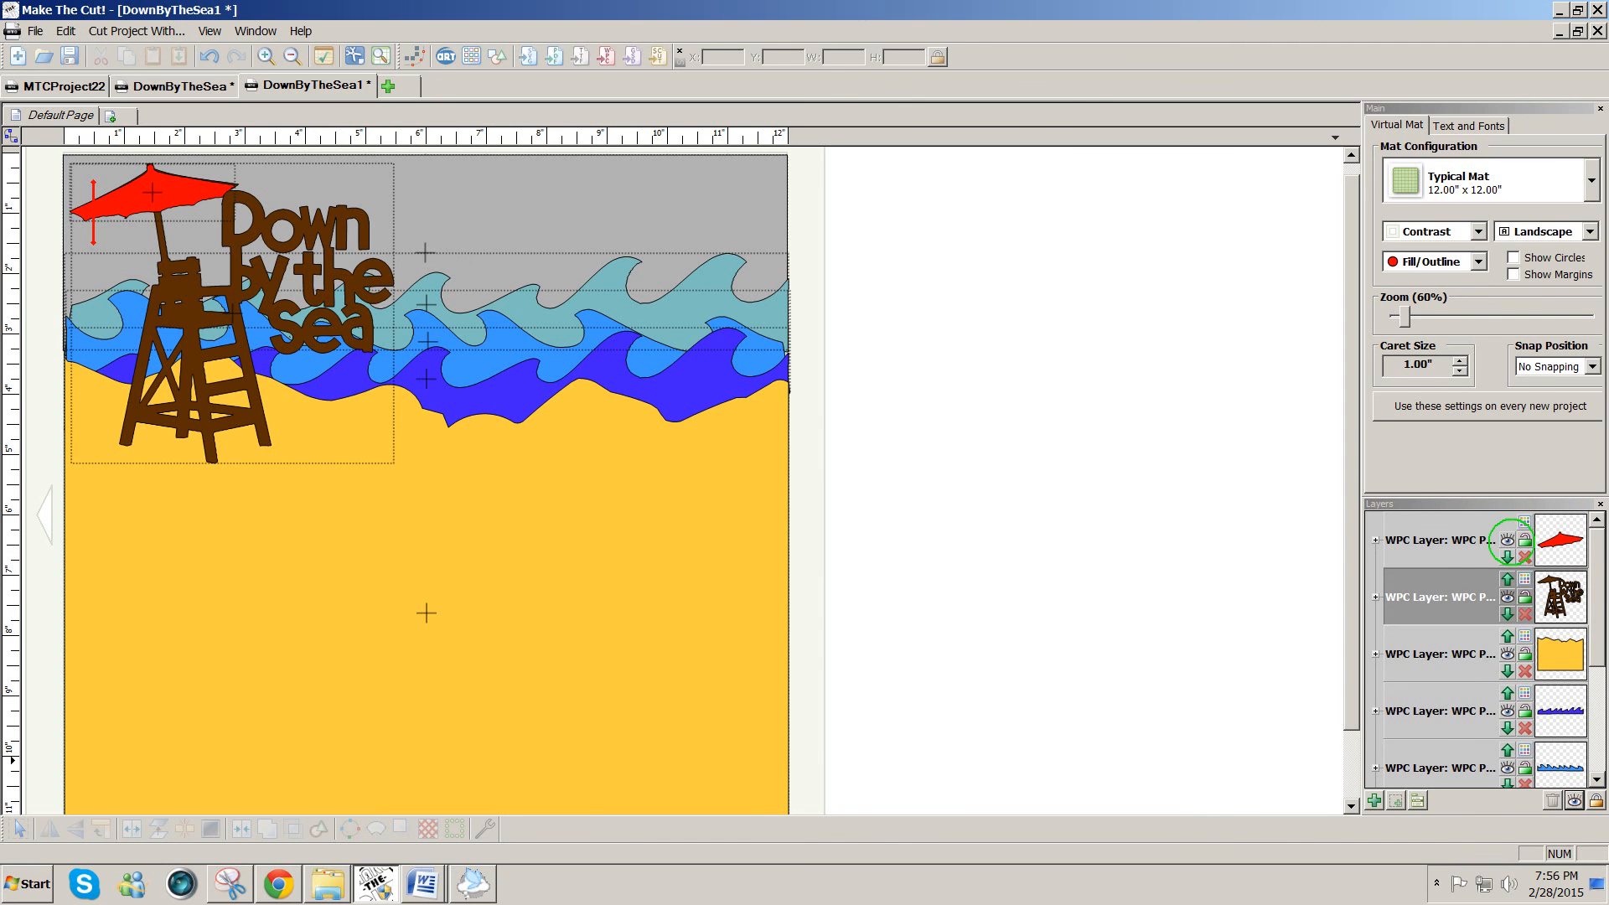
click(1506, 540)
click(1507, 540)
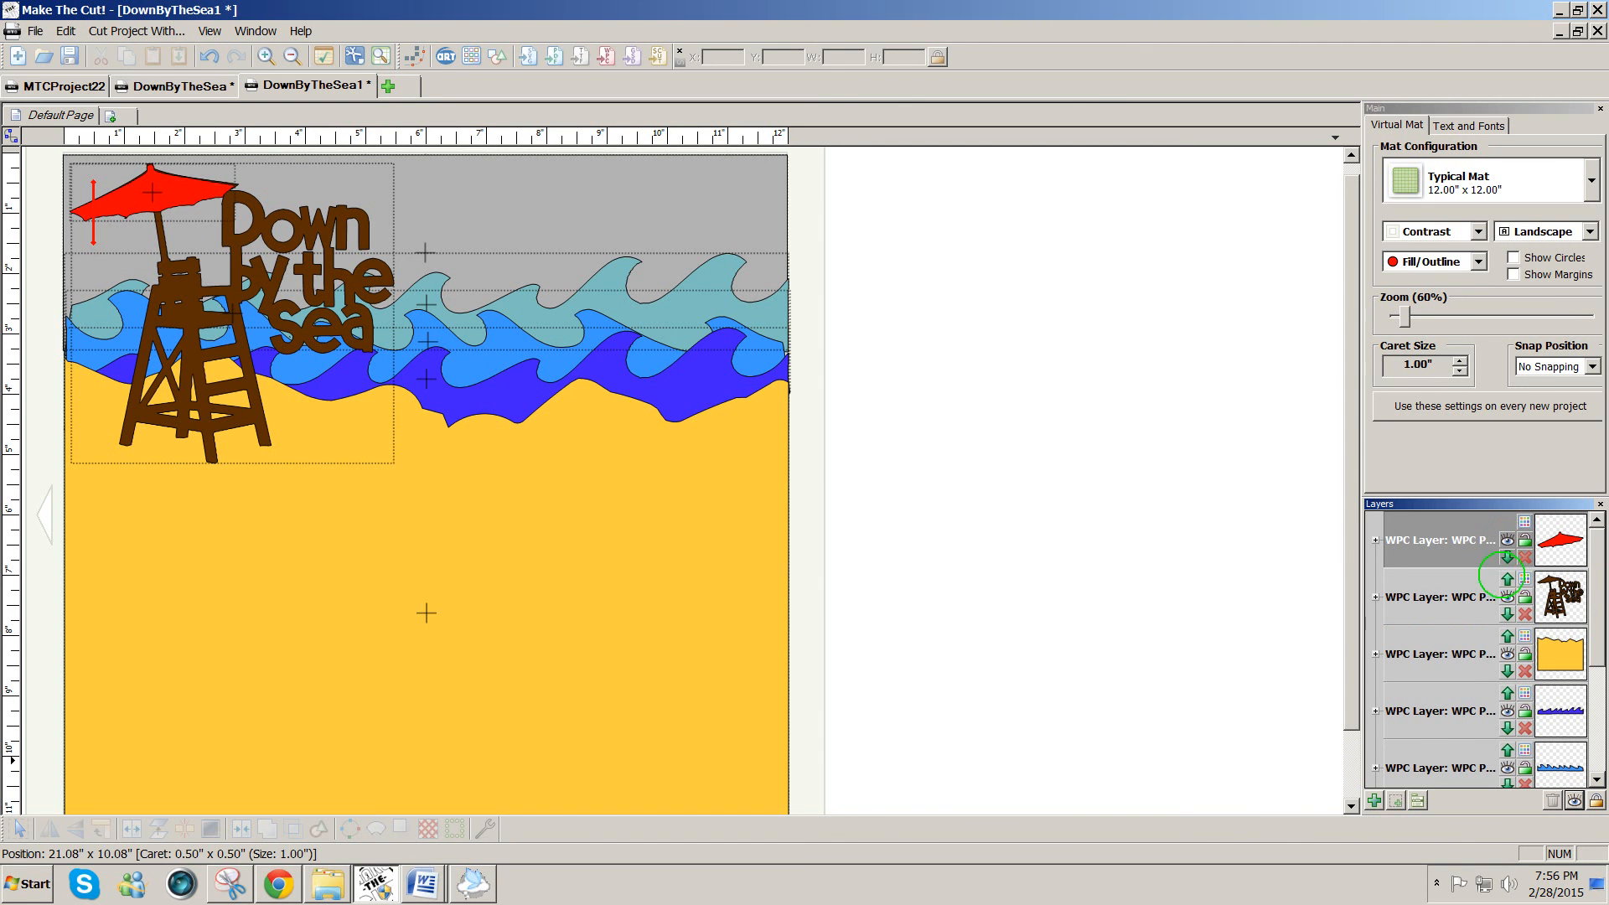
Step: Hide and show the brown tower layer, the sand layer and the dark blue wave layer one at a time to check each
click(1507, 597)
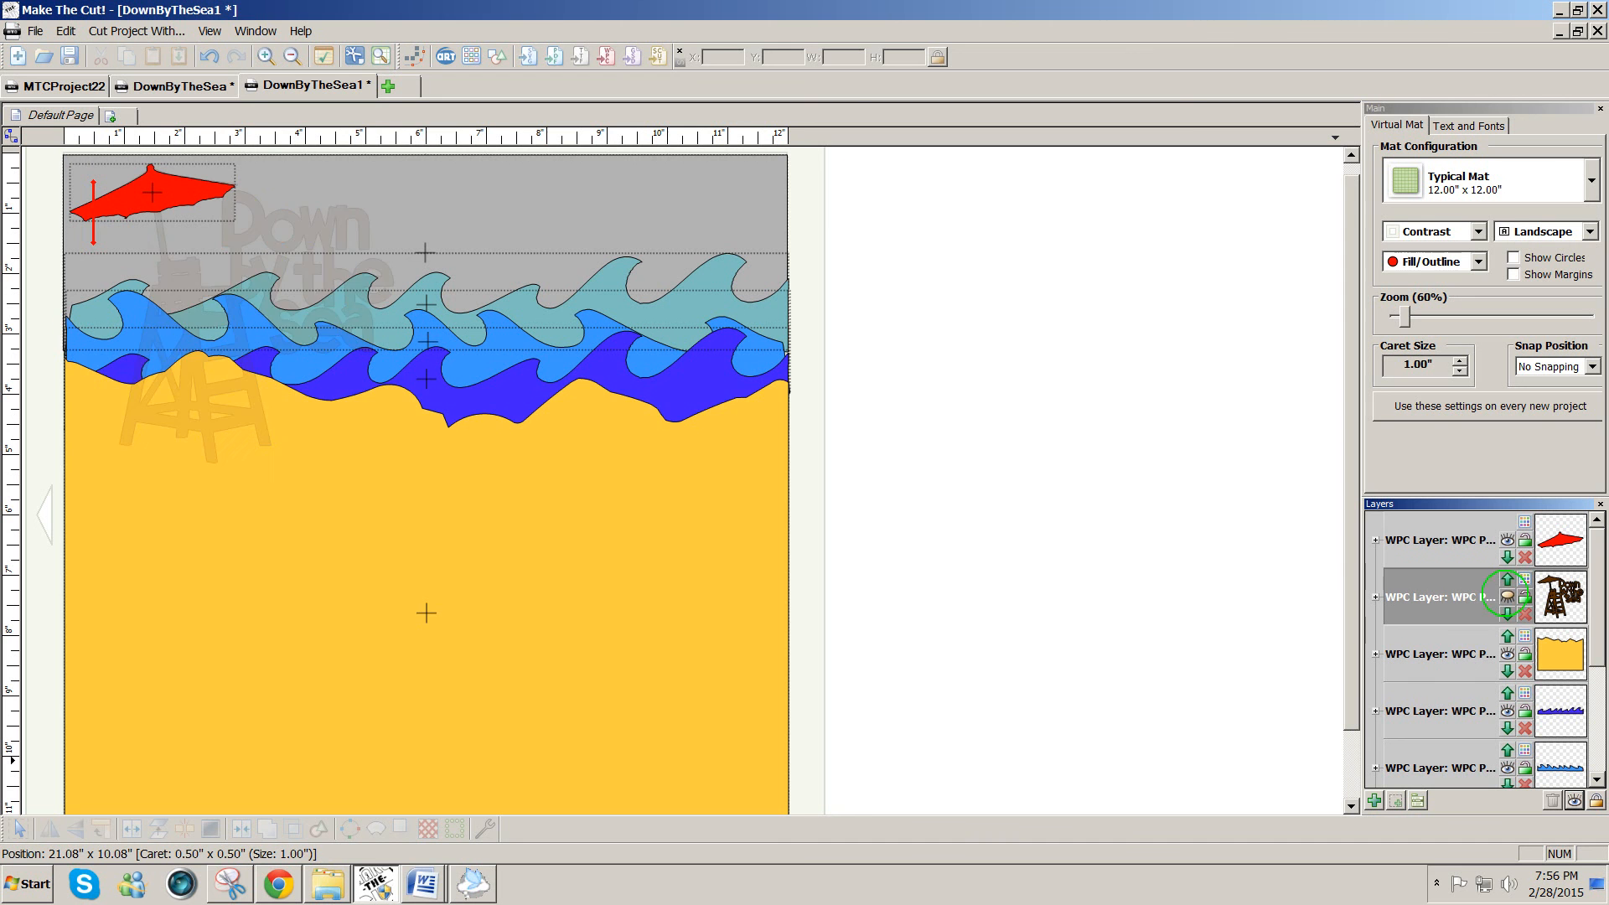
click(1507, 597)
click(1507, 653)
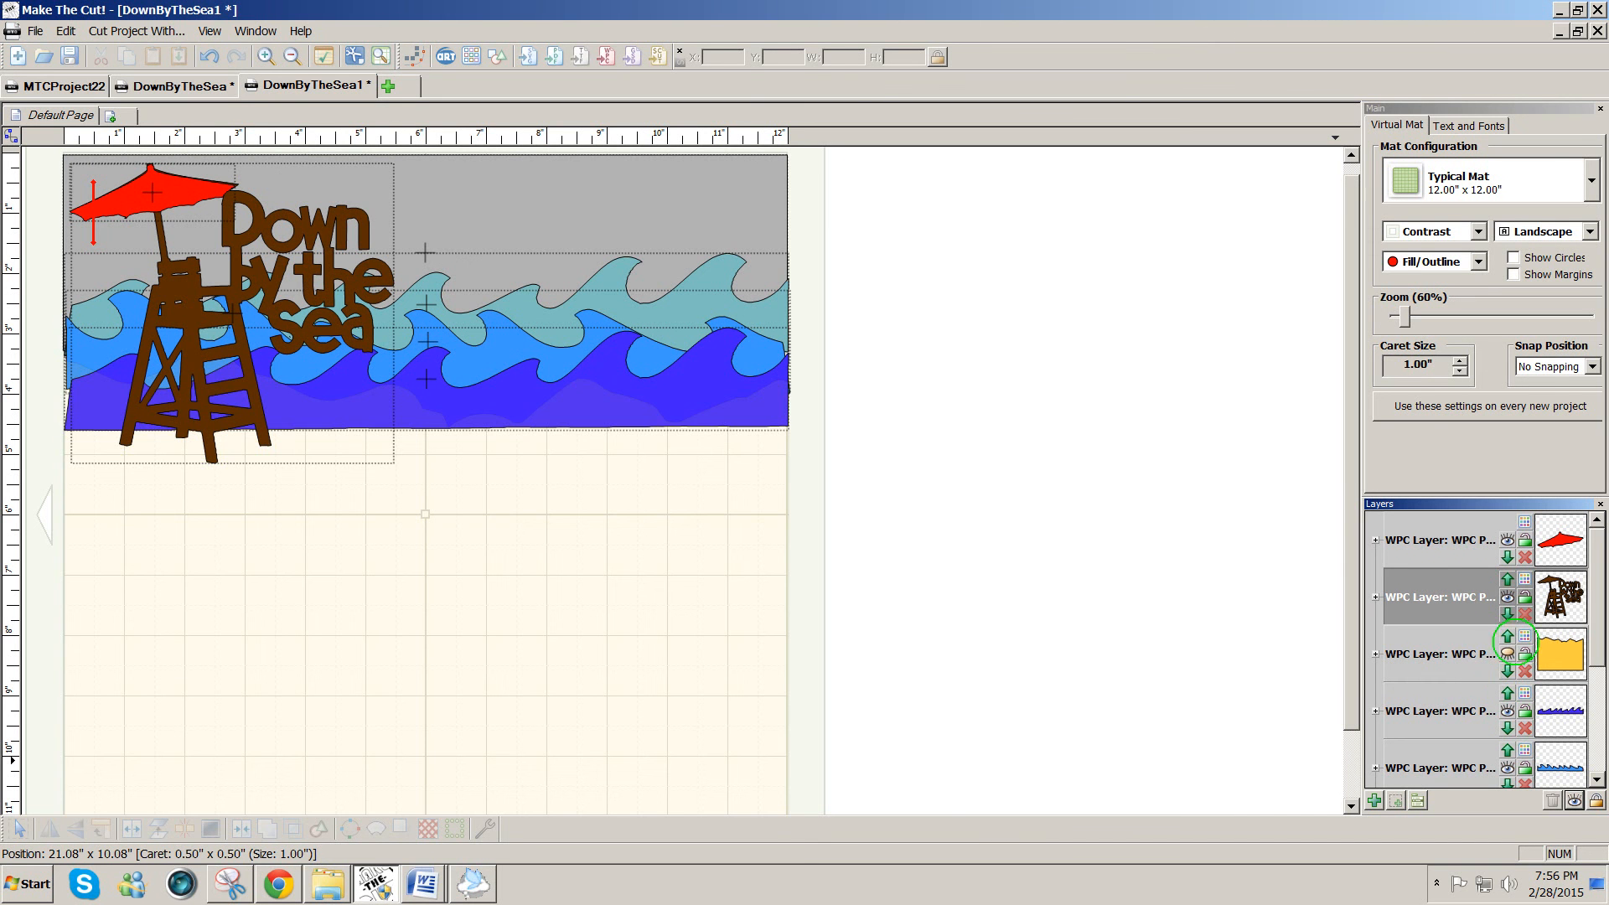
click(1506, 654)
click(1507, 711)
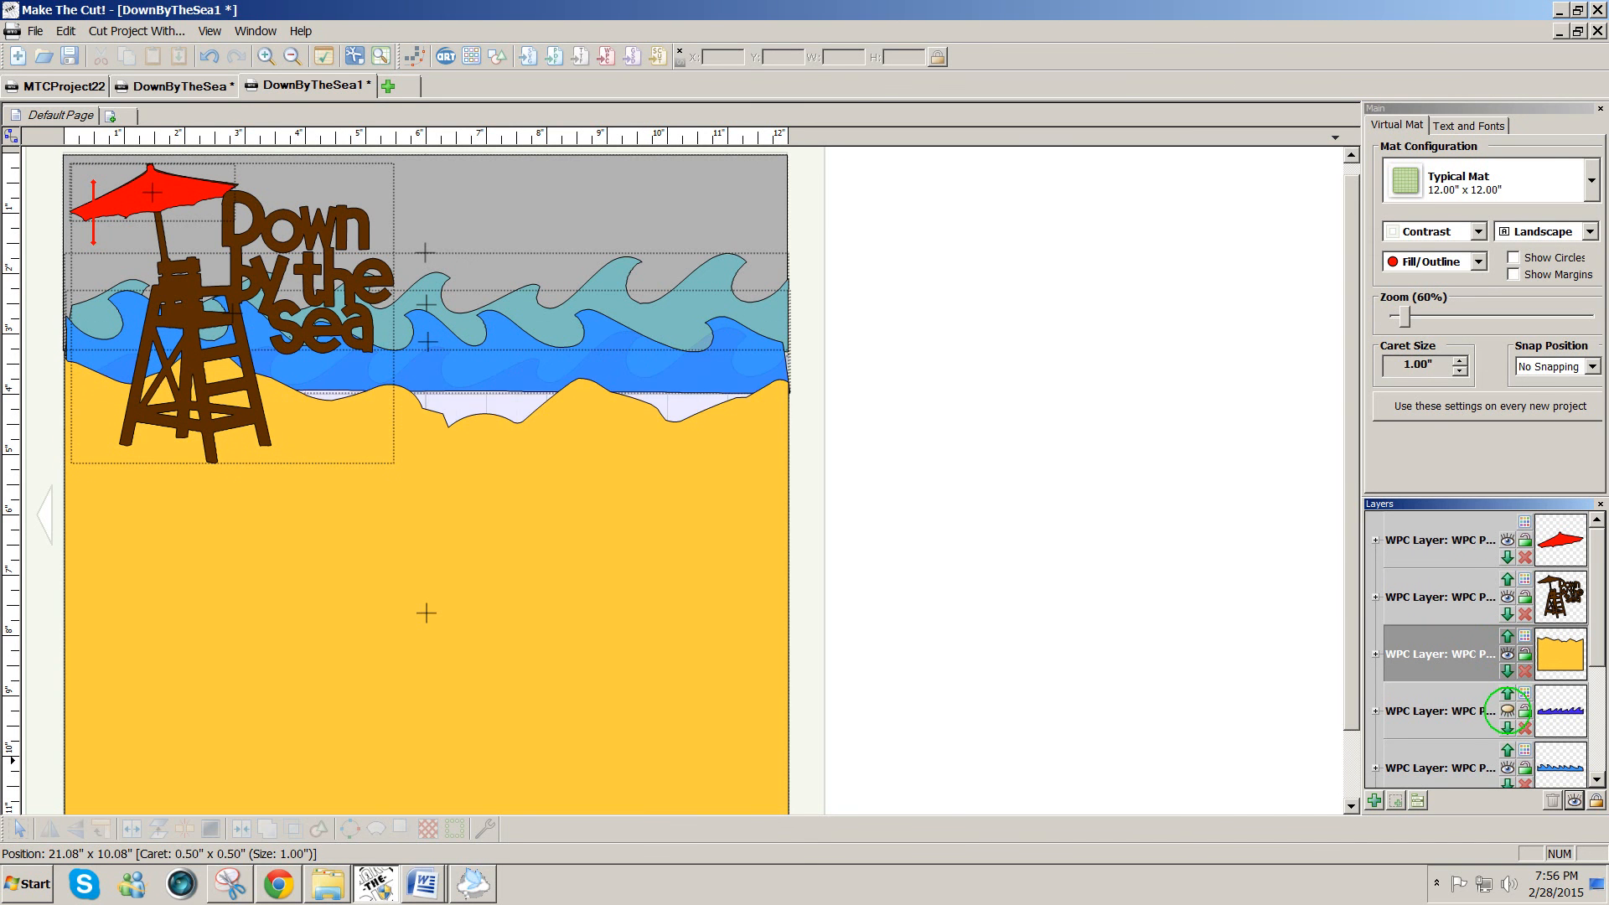
click(1507, 711)
Step: Move the brown tower and title layer above the red umbrella layer, and move it back below the umbrella
click(1592, 671)
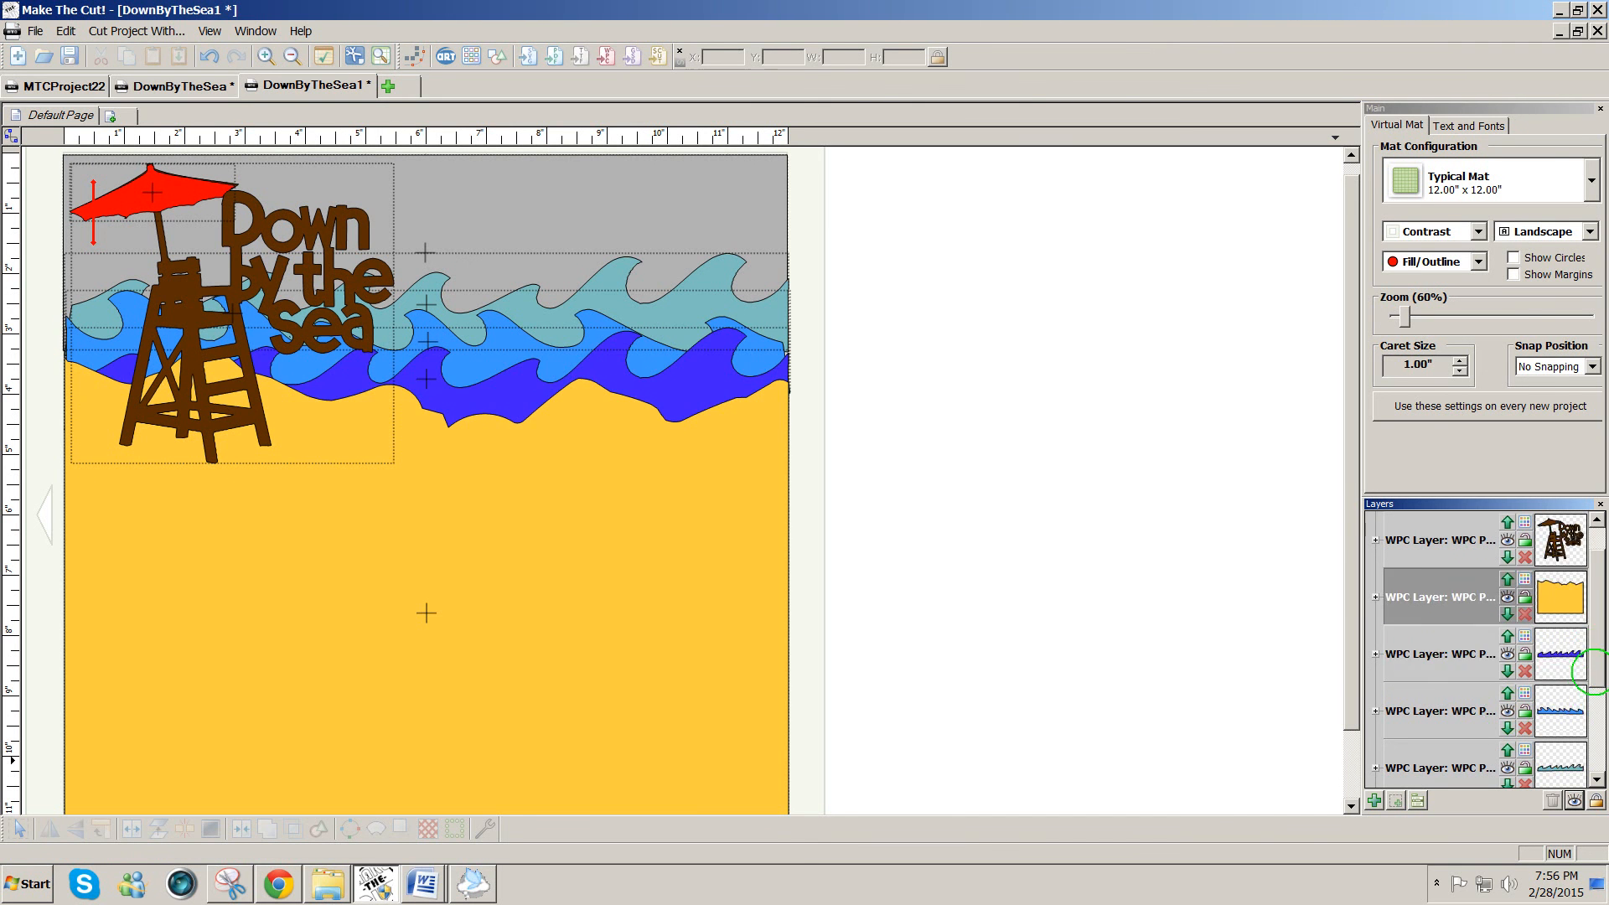
drag(1595, 672, 1601, 633)
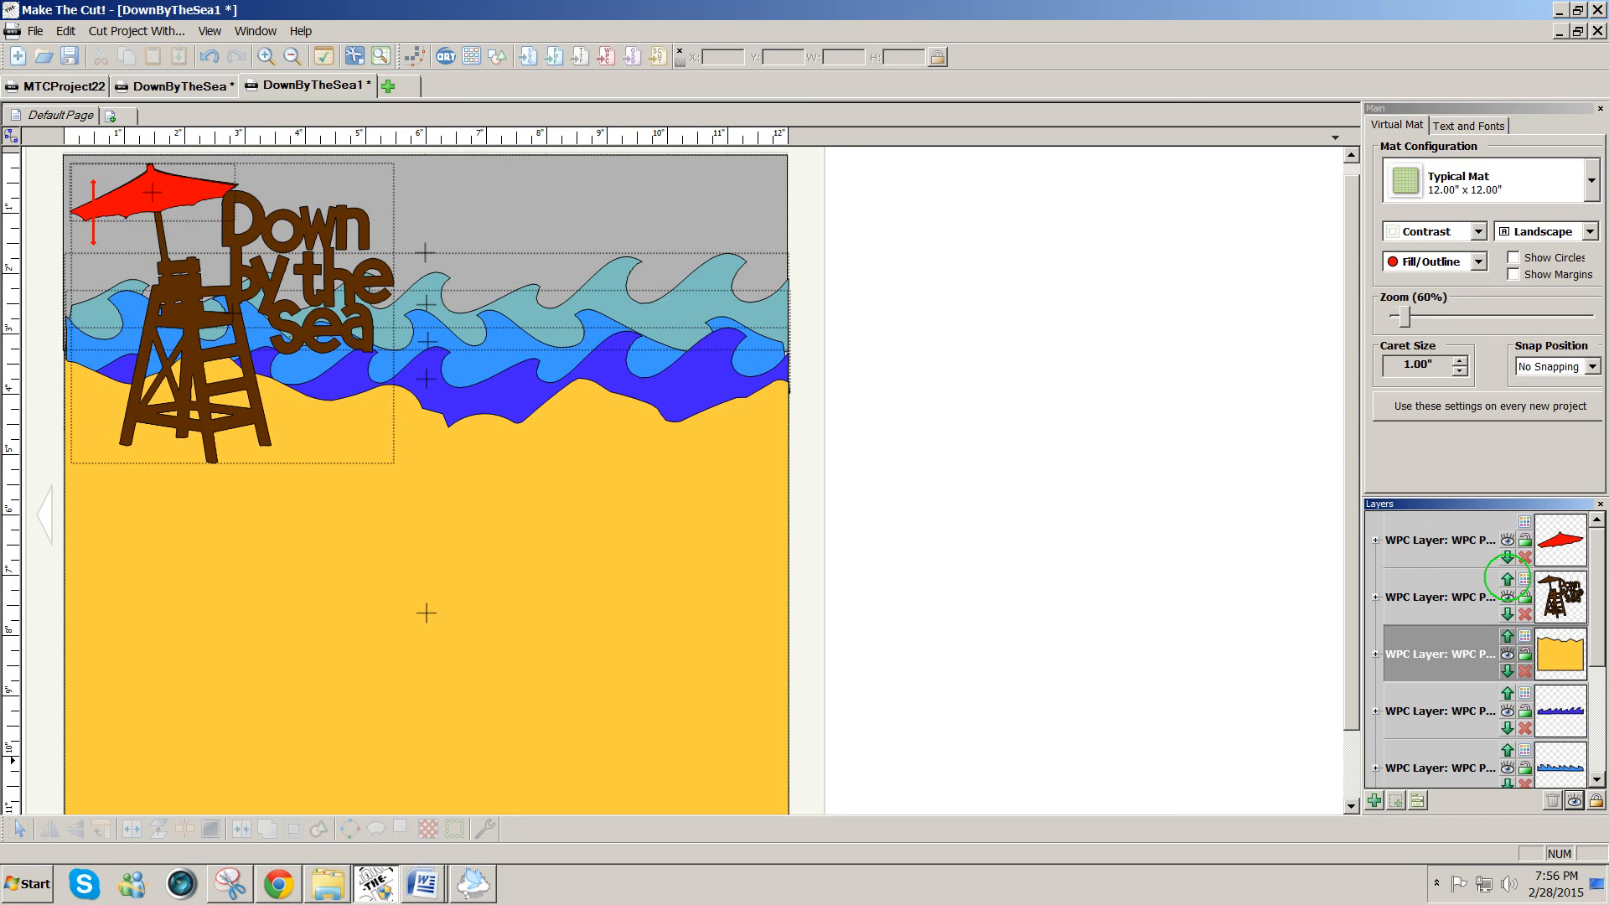
click(1505, 578)
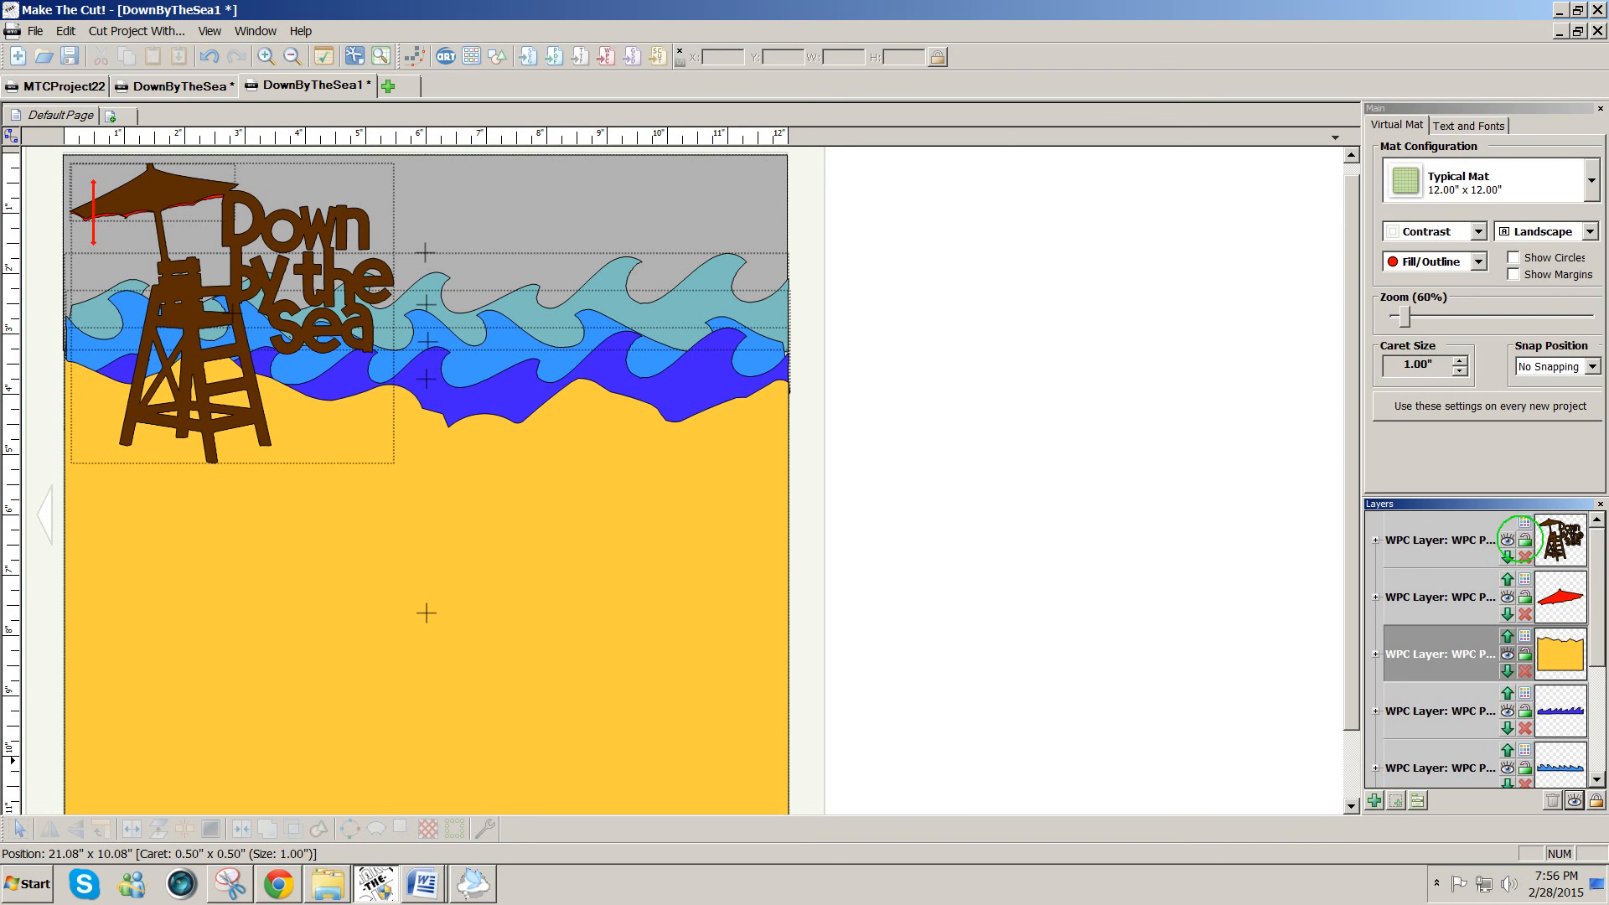
click(1507, 556)
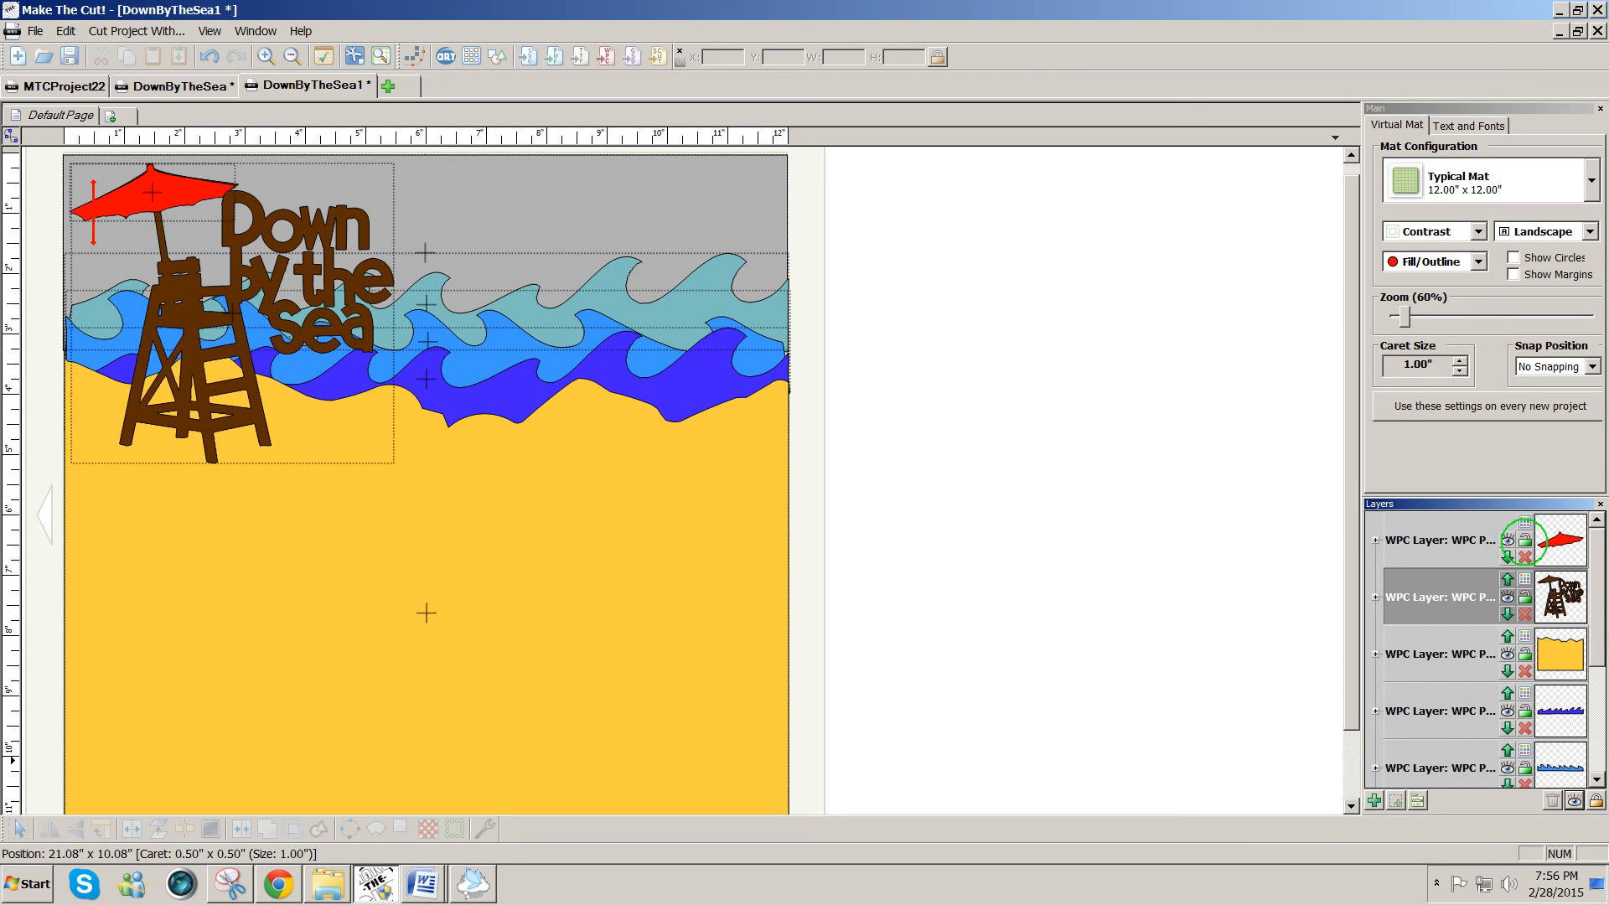
Step: Lock the red umbrella layer, shift the brown tower and title sideways, and try to move the umbrella
click(1524, 540)
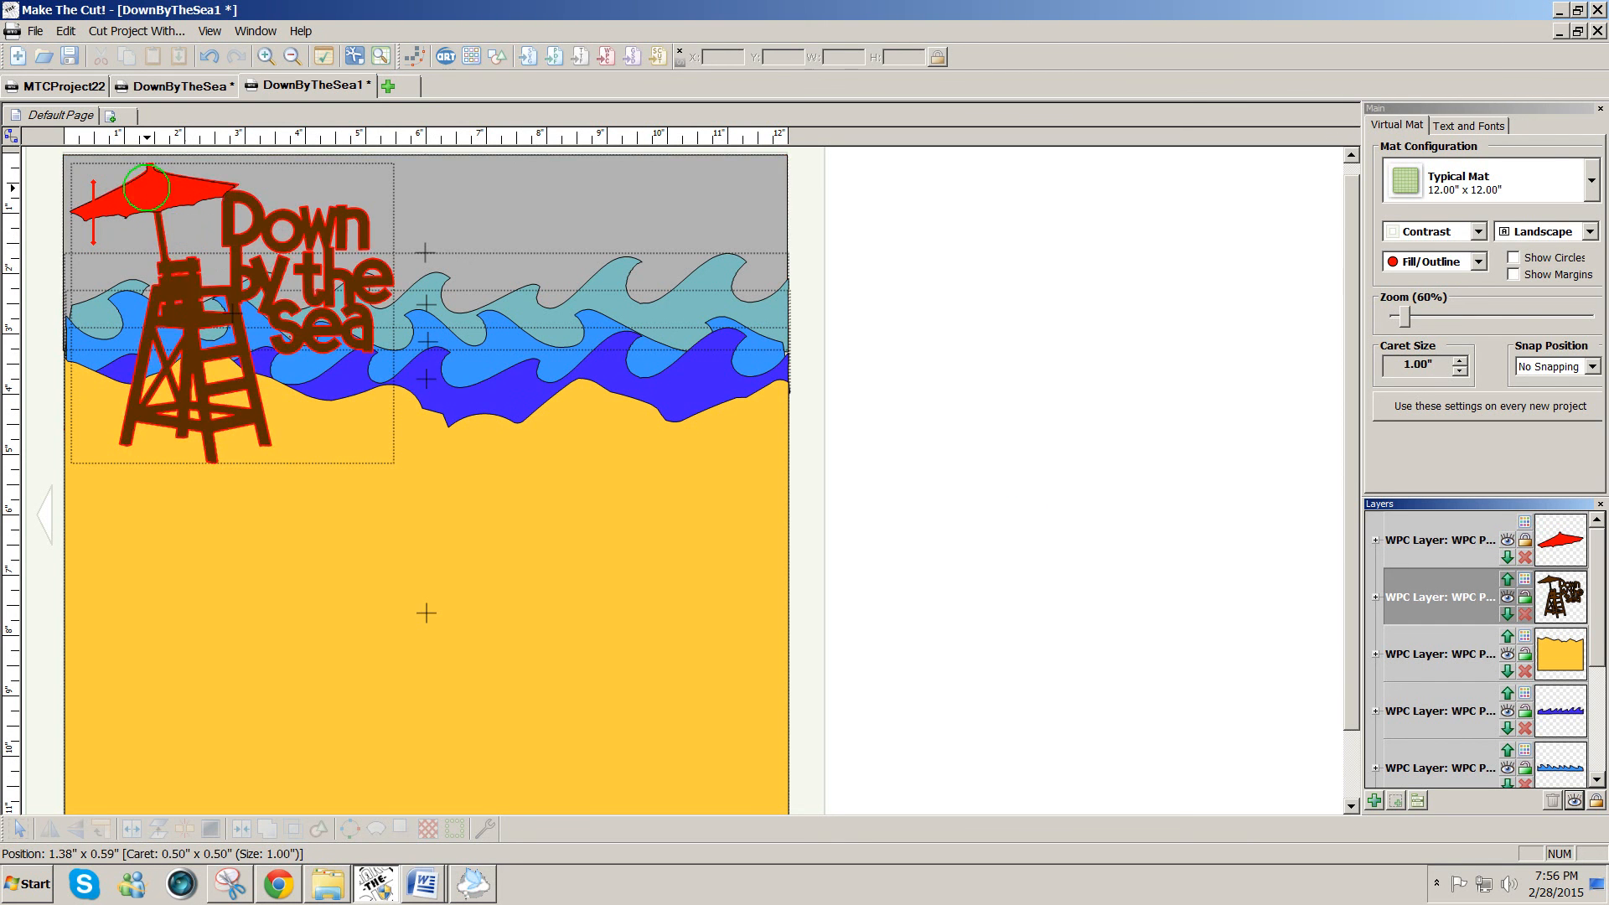
drag(147, 189, 283, 197)
click(139, 198)
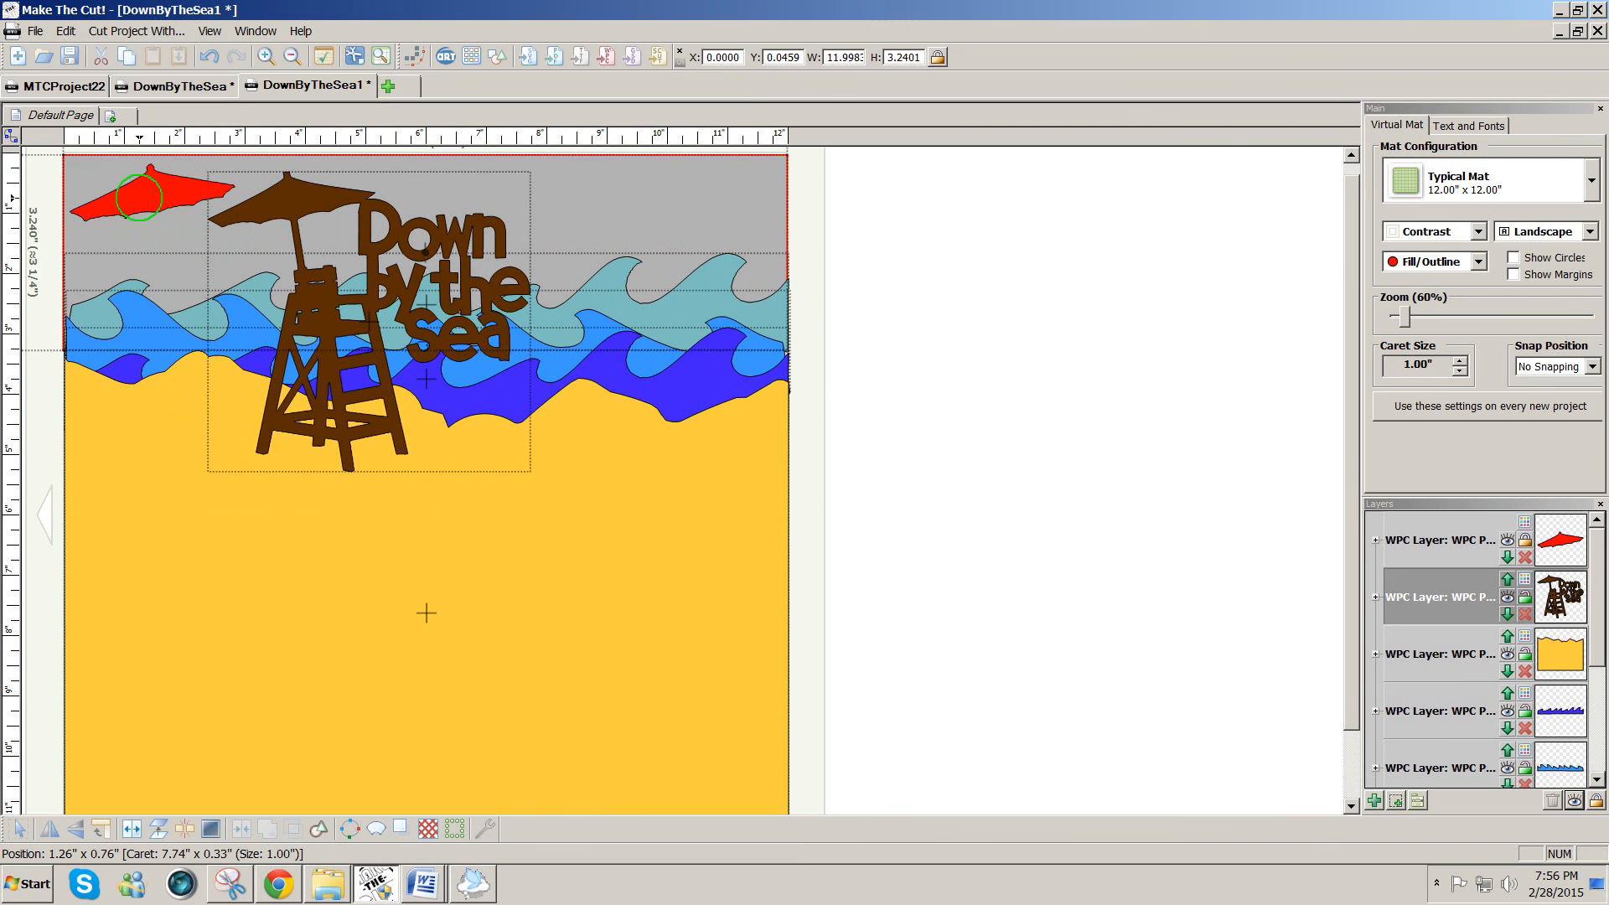
drag(140, 198, 261, 203)
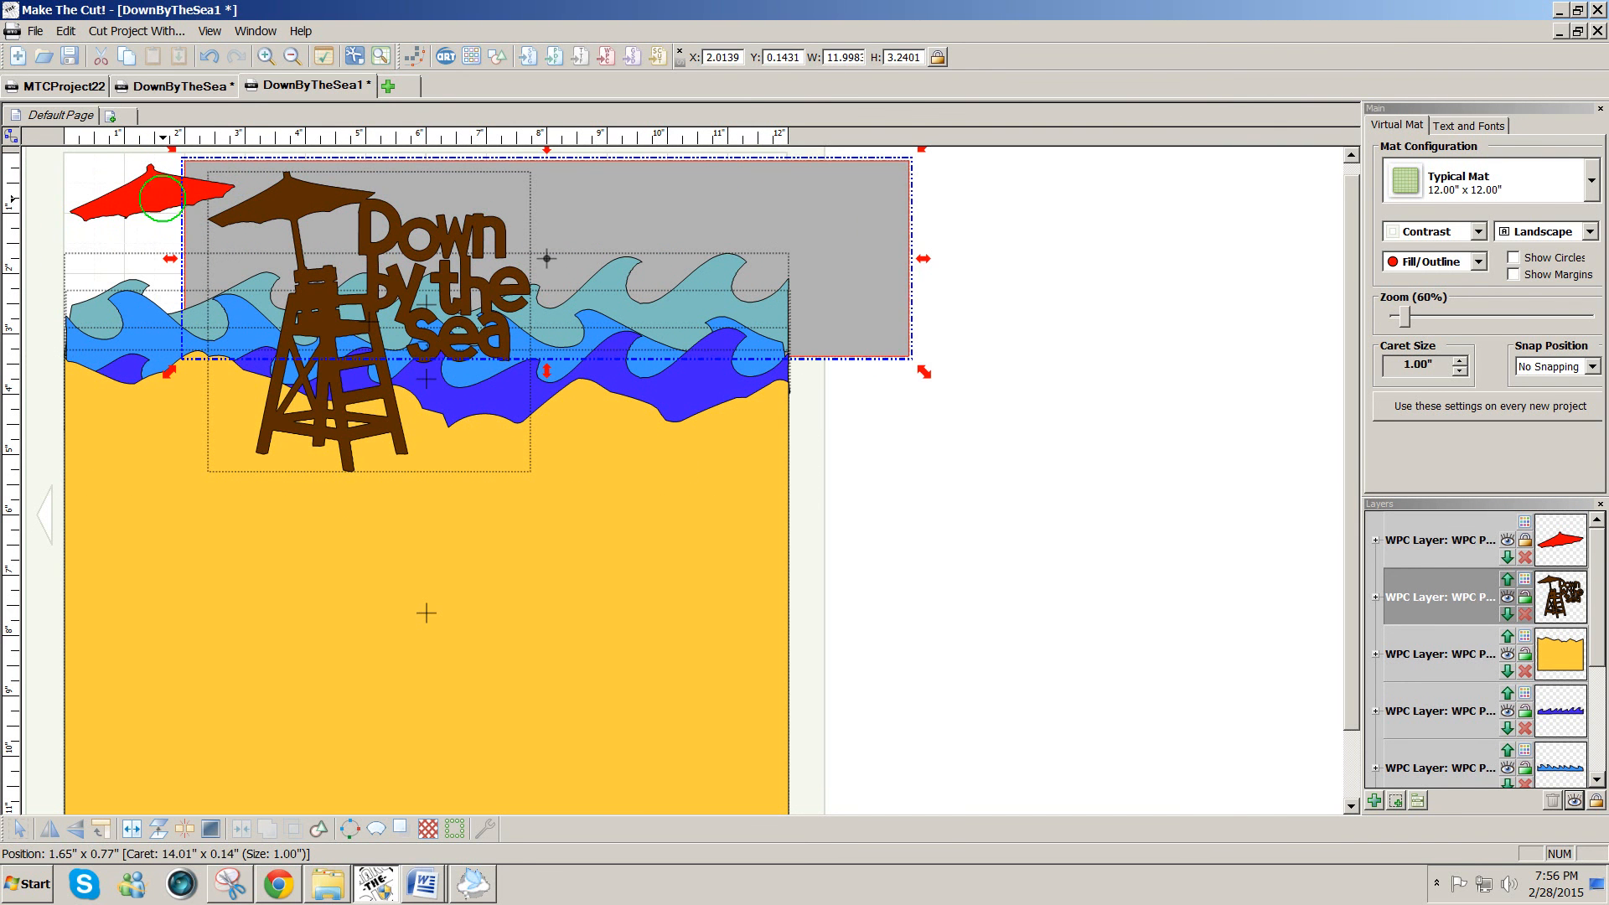
click(128, 196)
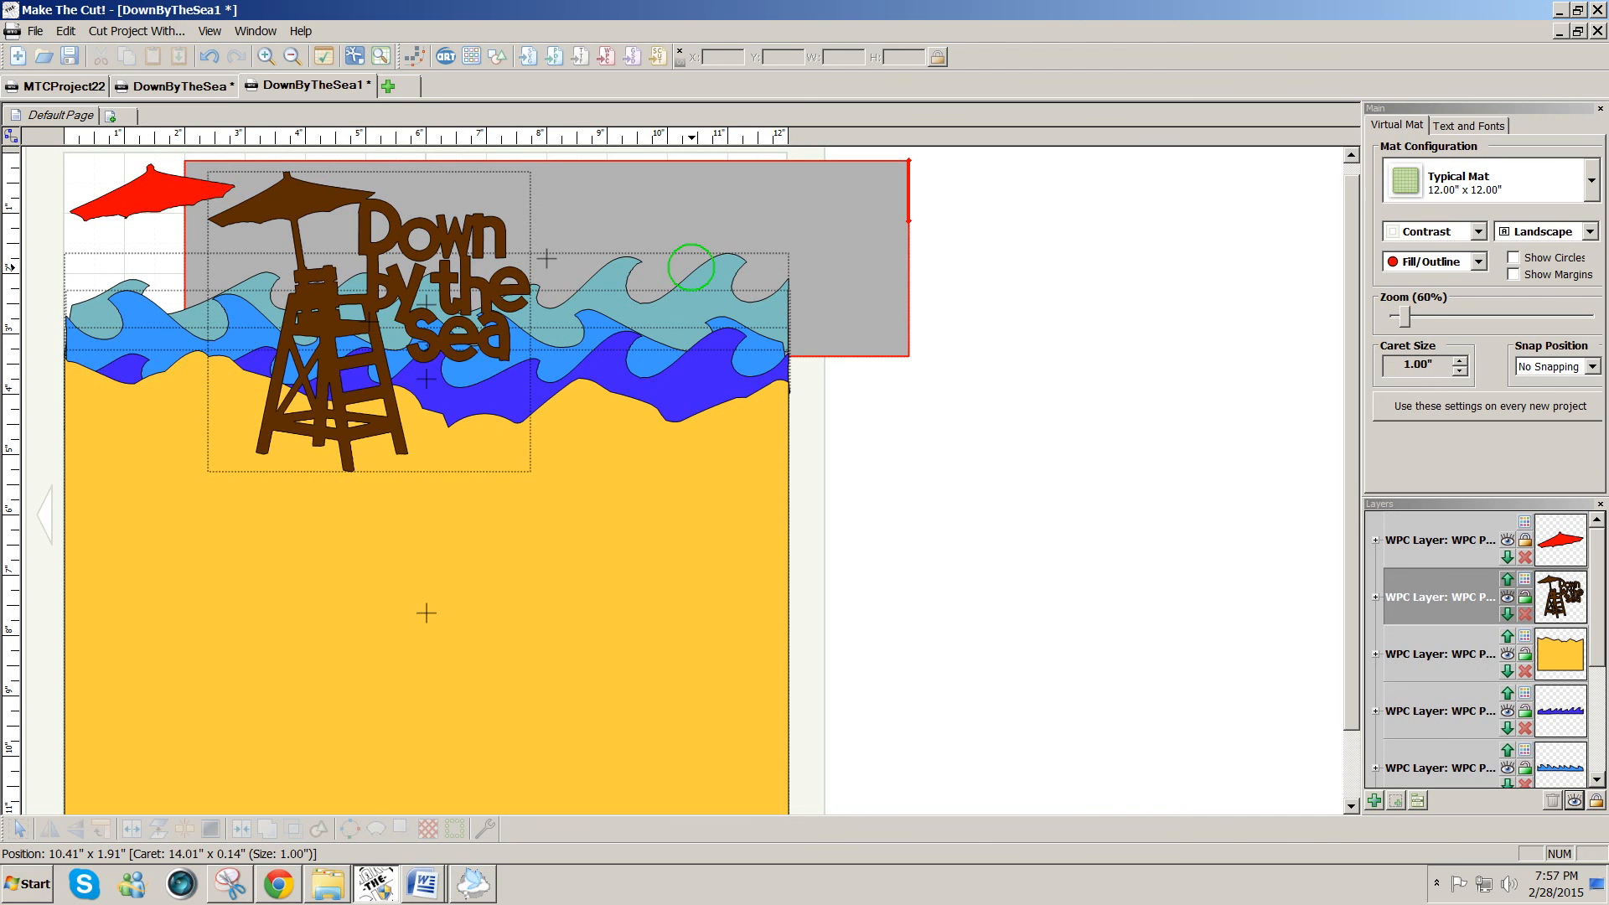
Step: Undo the two shape moves and unlock the red umbrella layer
key(ctrl+z)
key(ctrl+z)
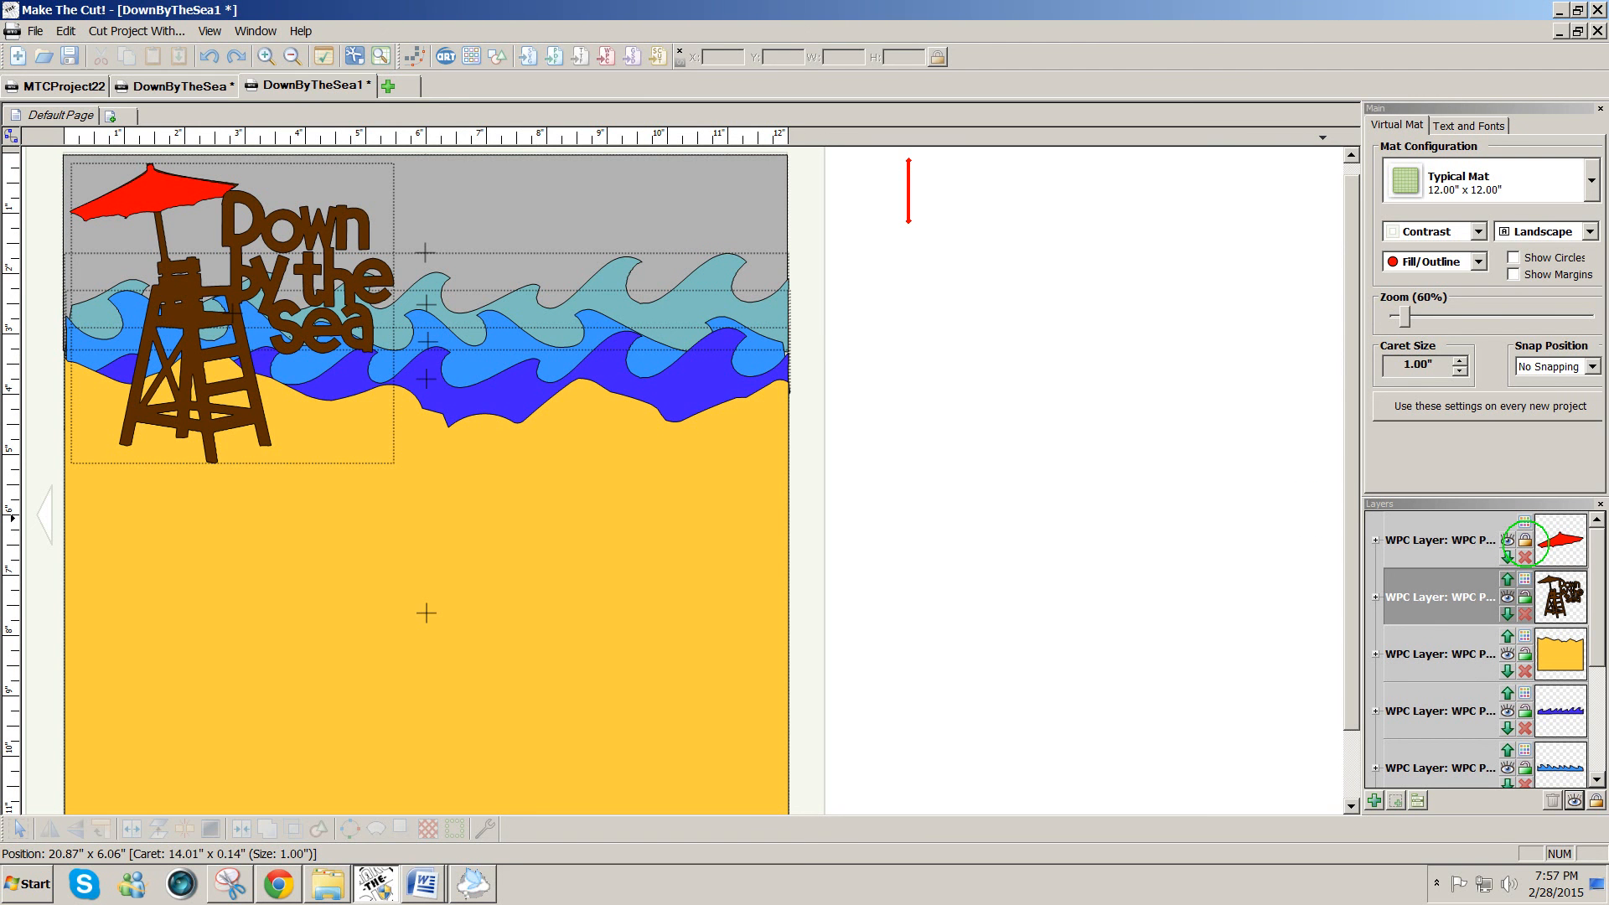
click(1523, 540)
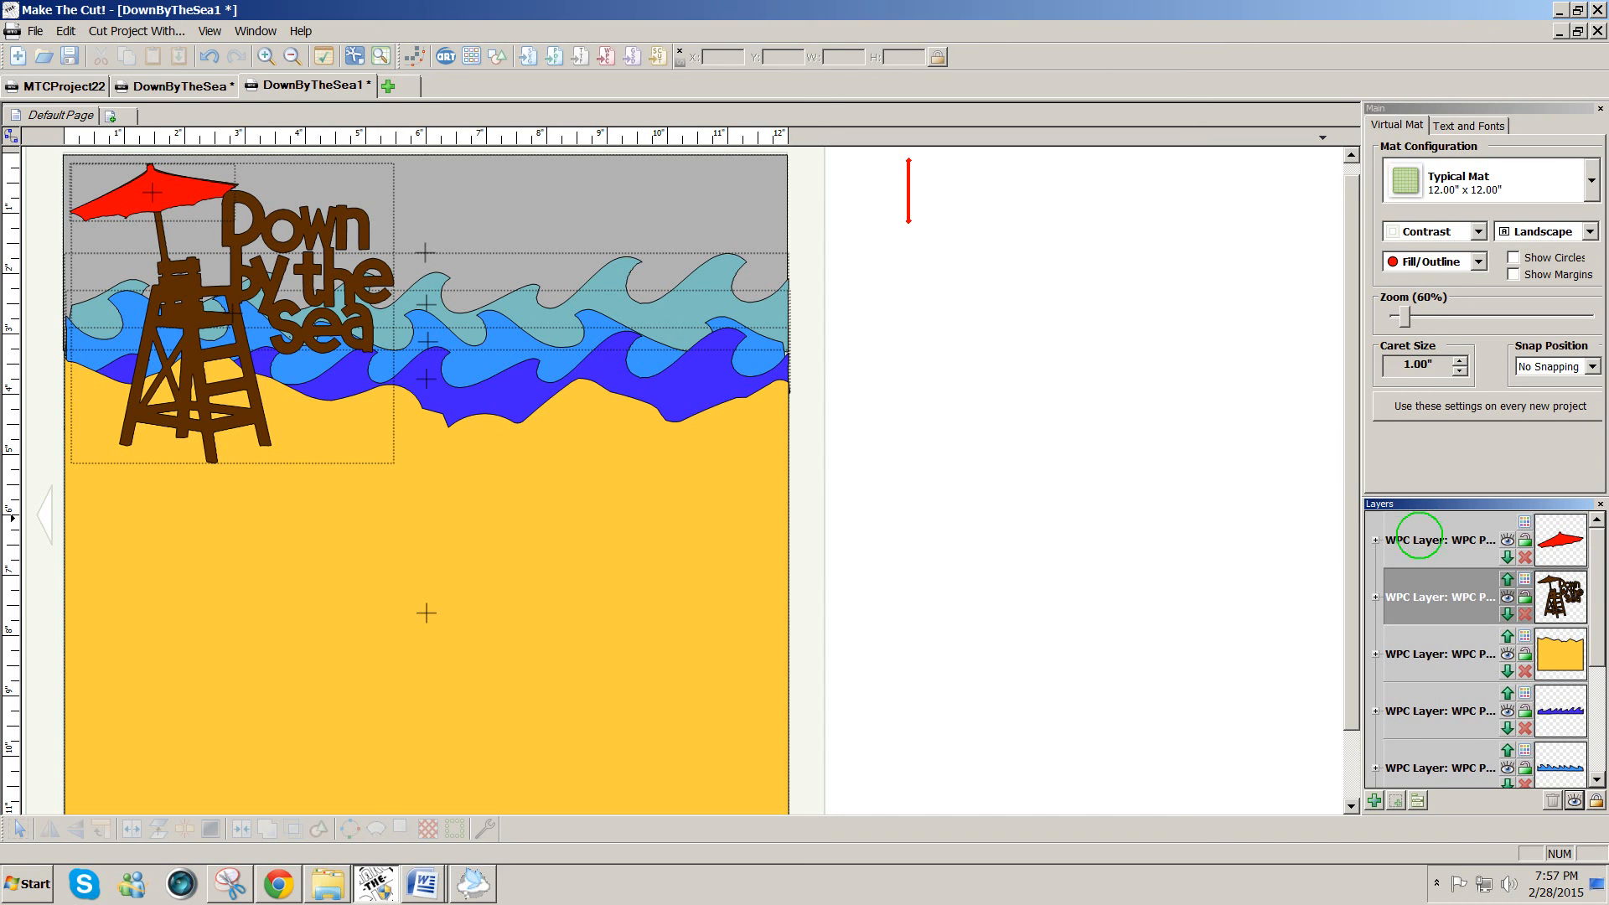
Step: Send each layer of the design to its own page
right_click(1421, 540)
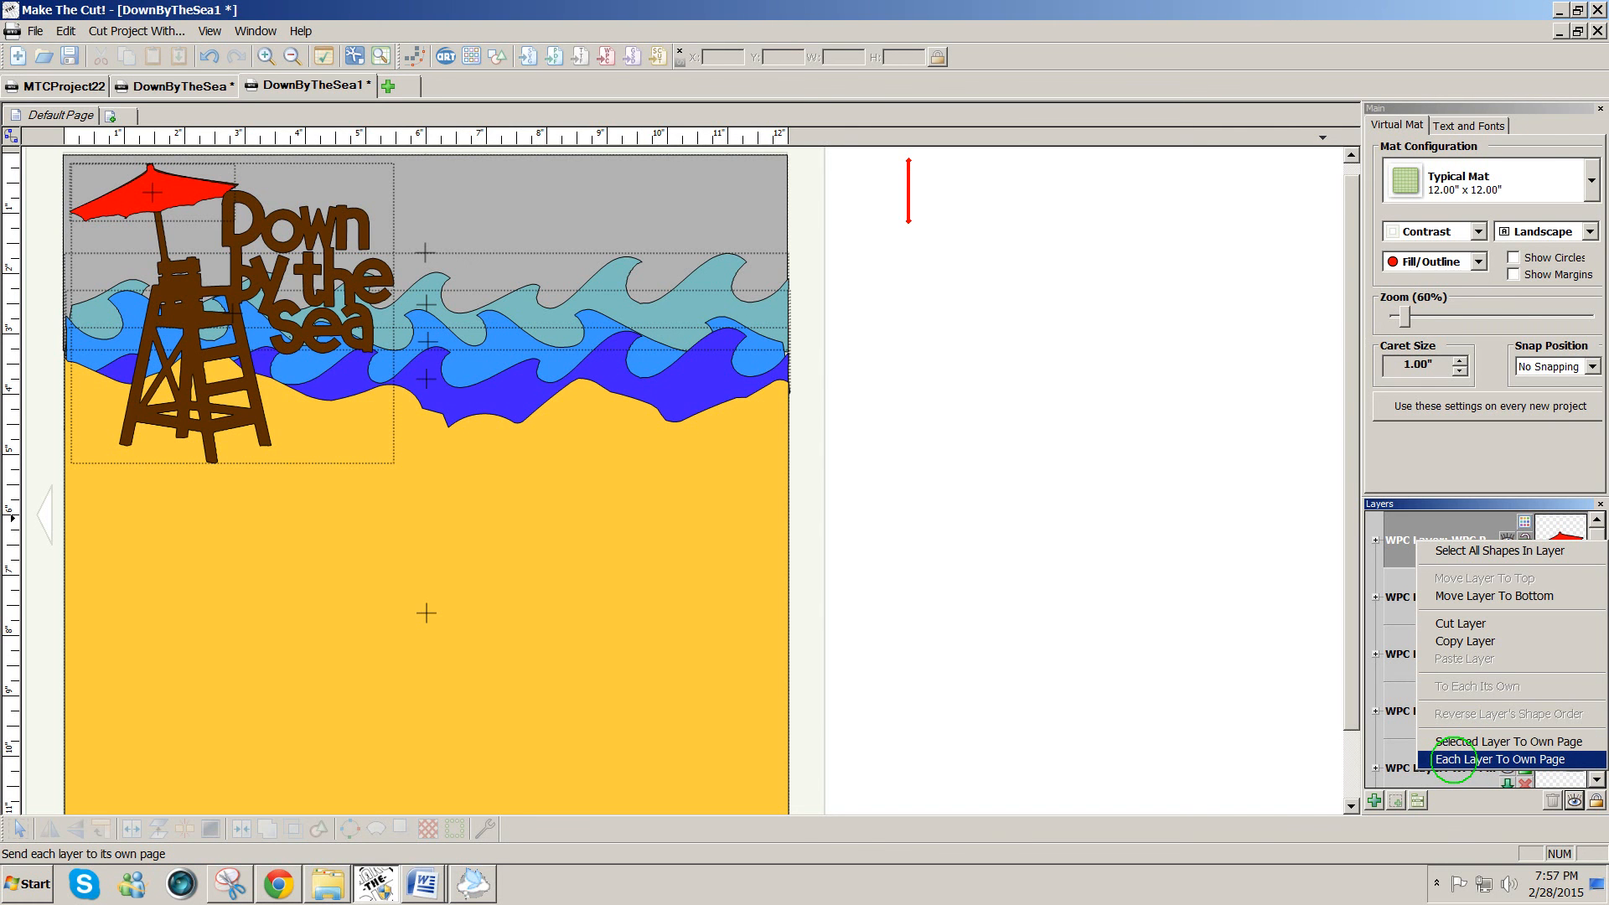
click(1453, 759)
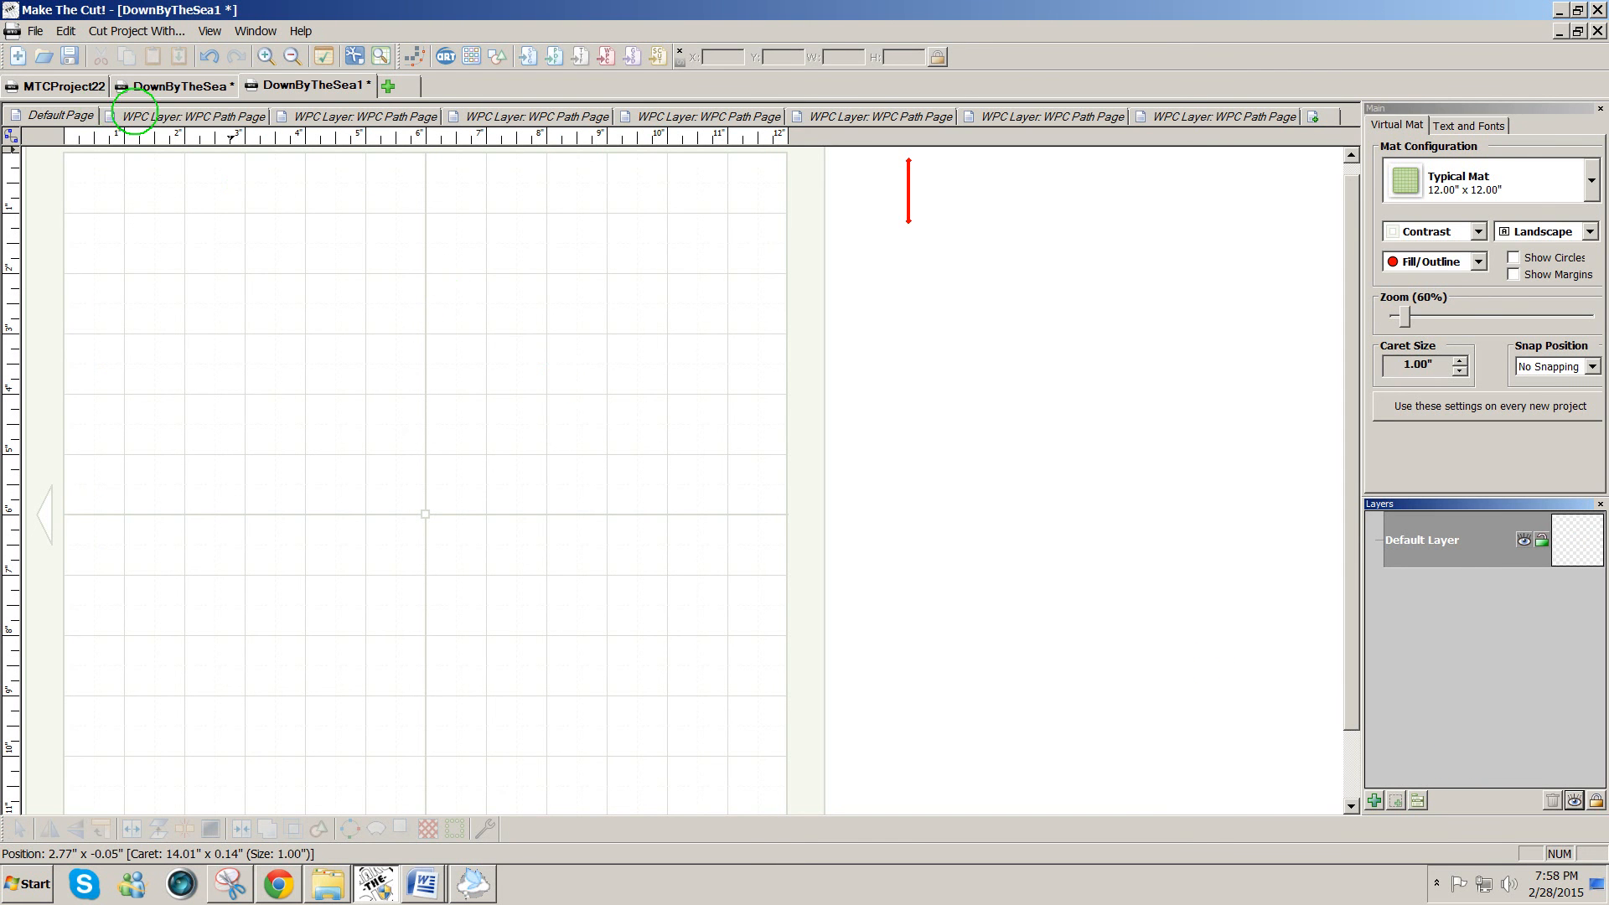
Step: Check each layer's page in turn up to the red umbrella page, and go back through them to the default page
click(133, 115)
click(349, 114)
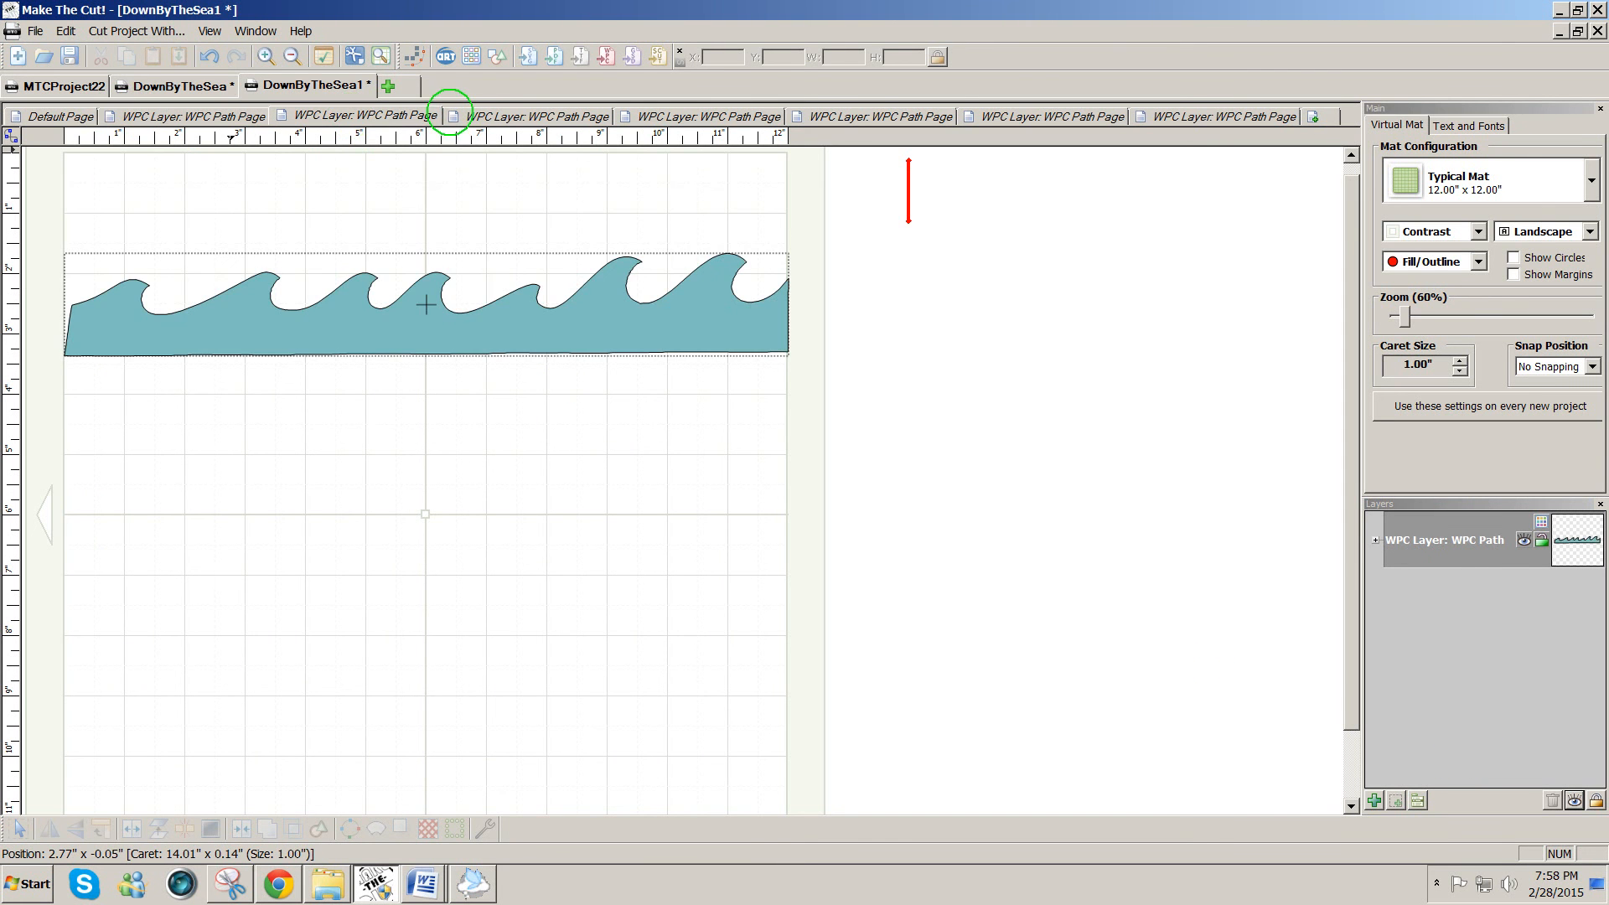
click(499, 115)
click(697, 115)
click(858, 115)
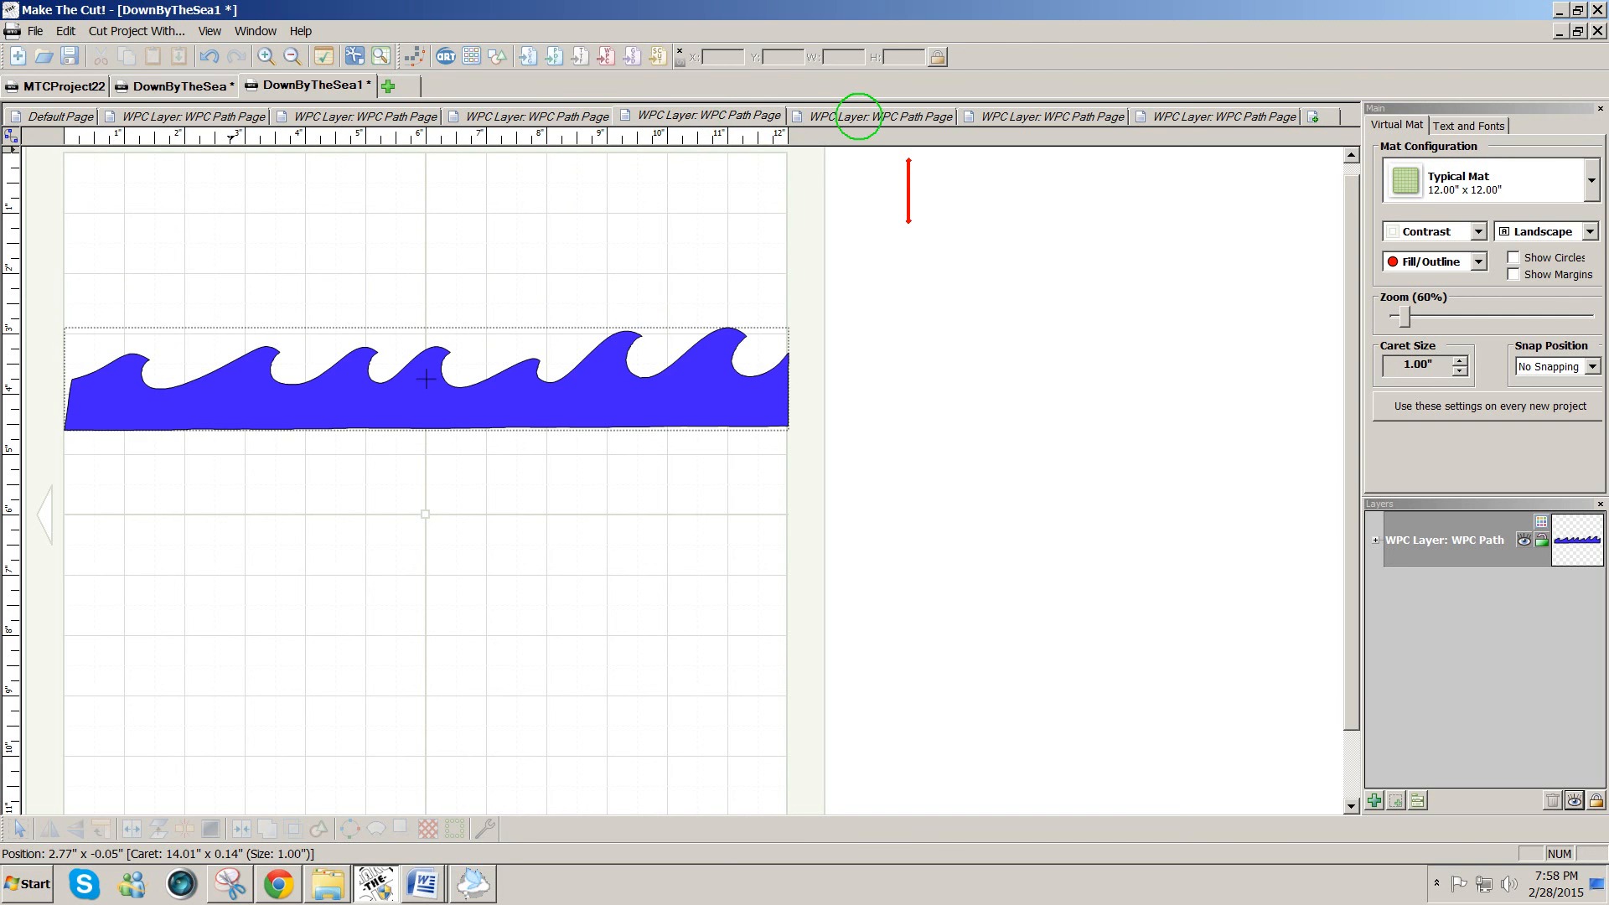
click(1026, 115)
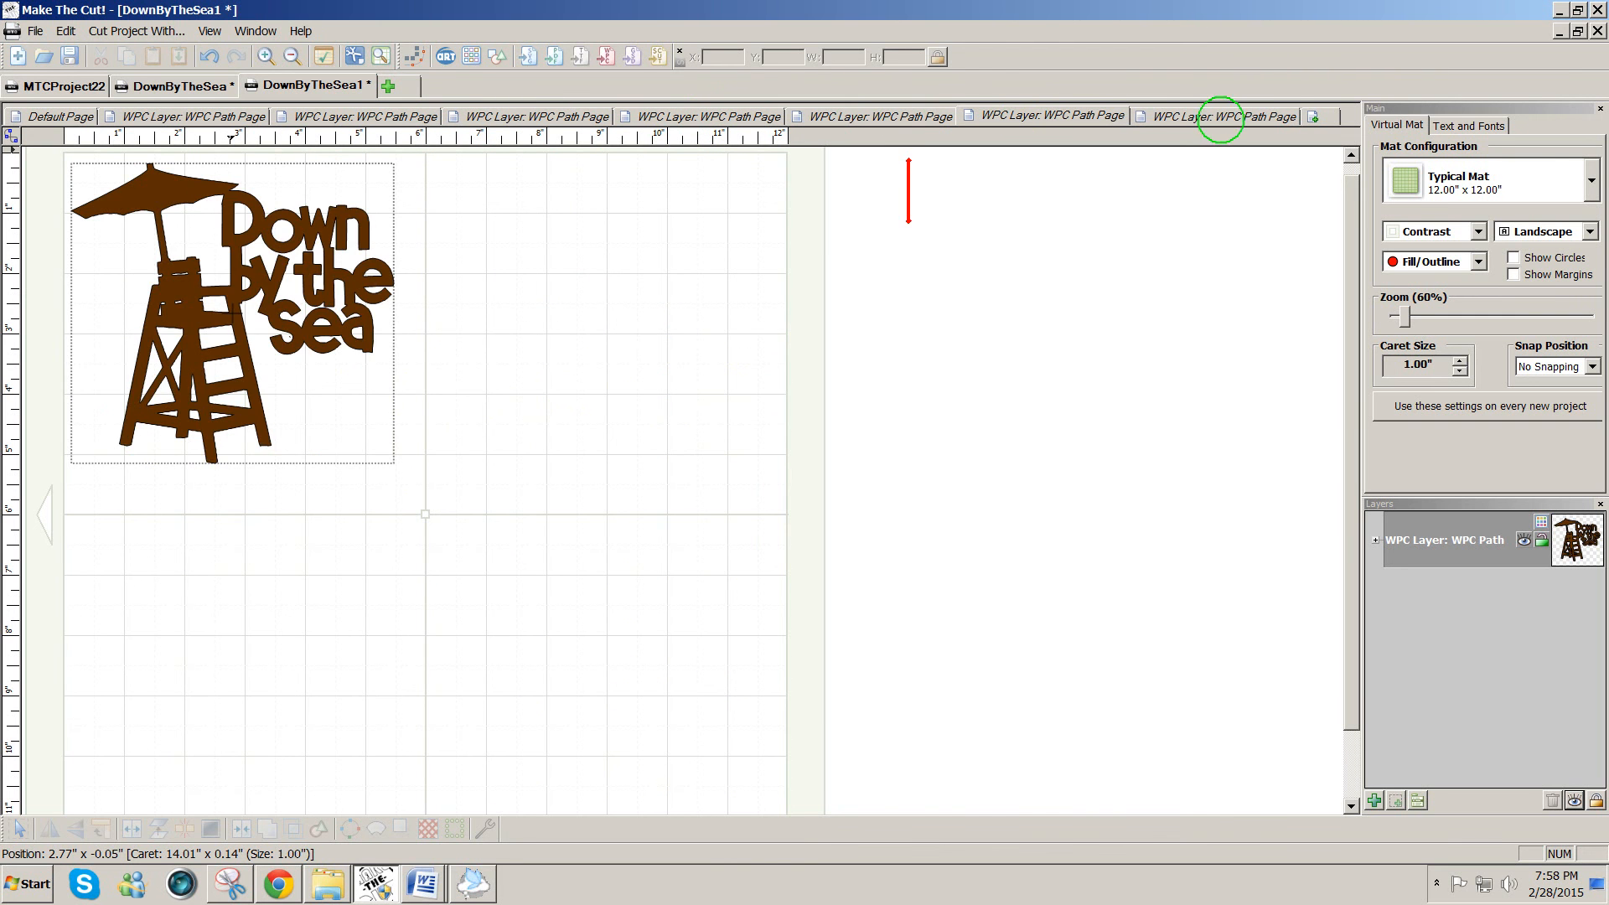
click(1222, 115)
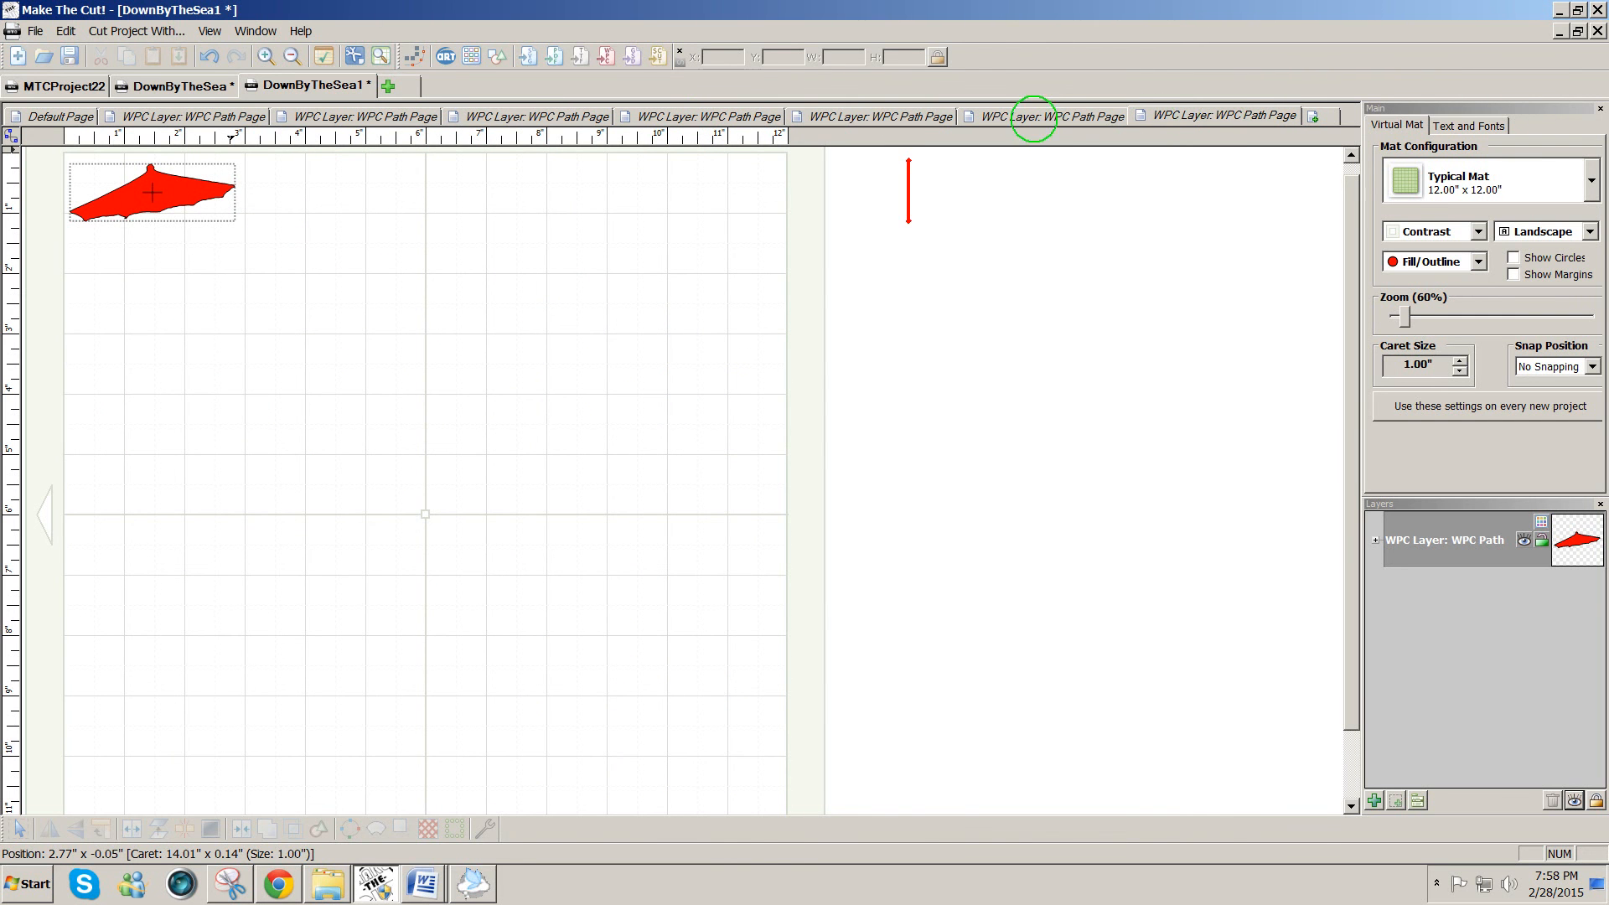
click(1034, 116)
click(877, 115)
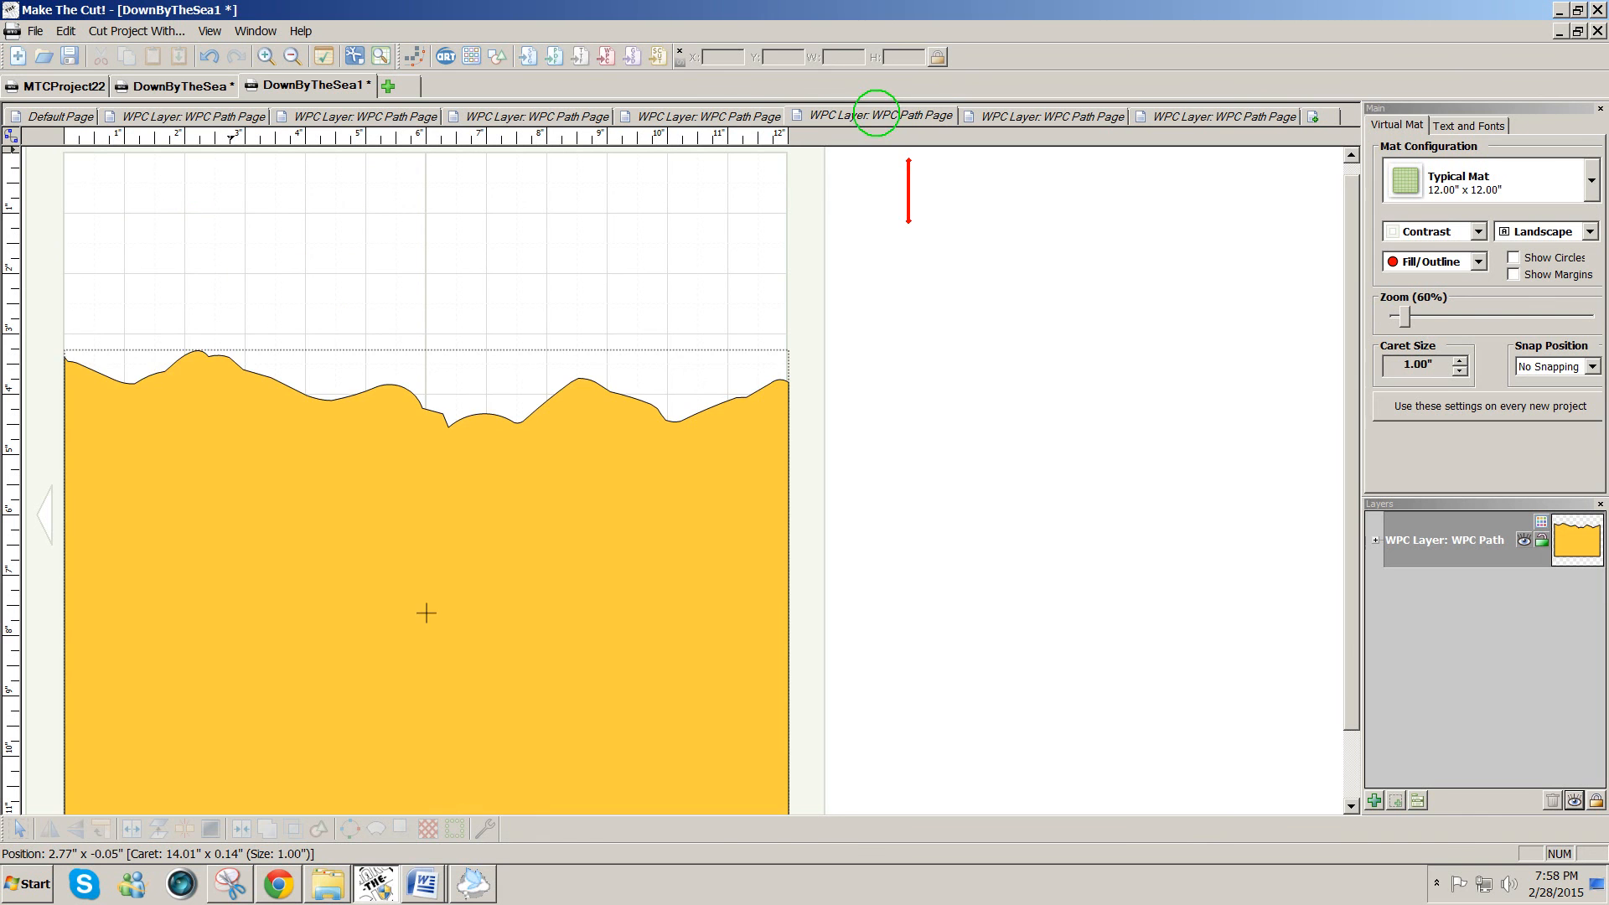
click(732, 117)
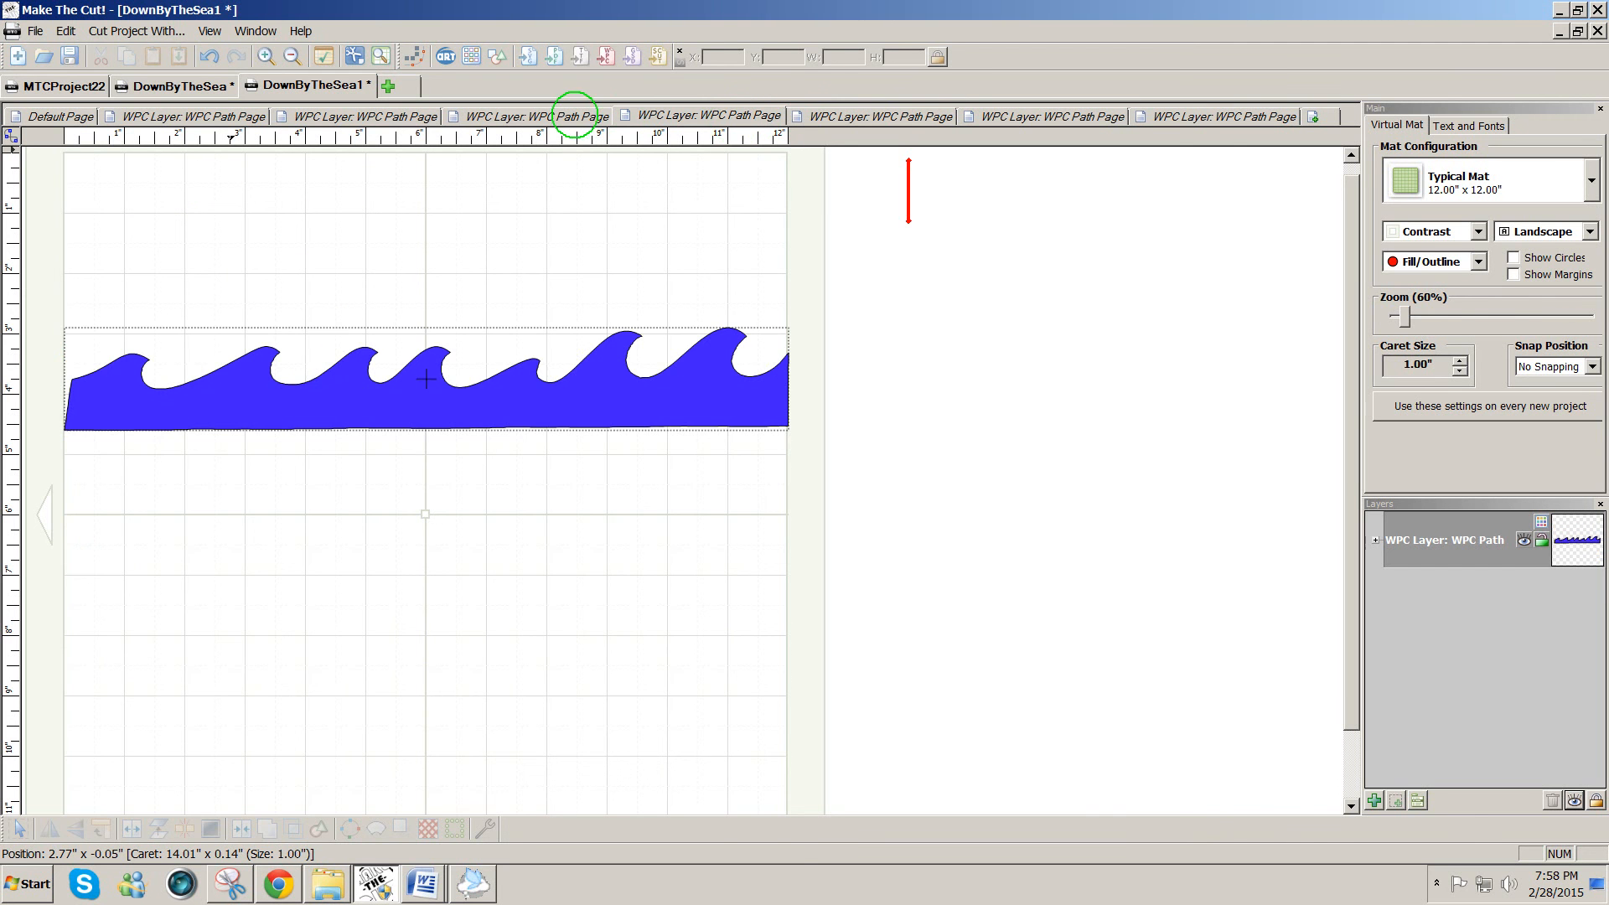
click(566, 116)
click(402, 115)
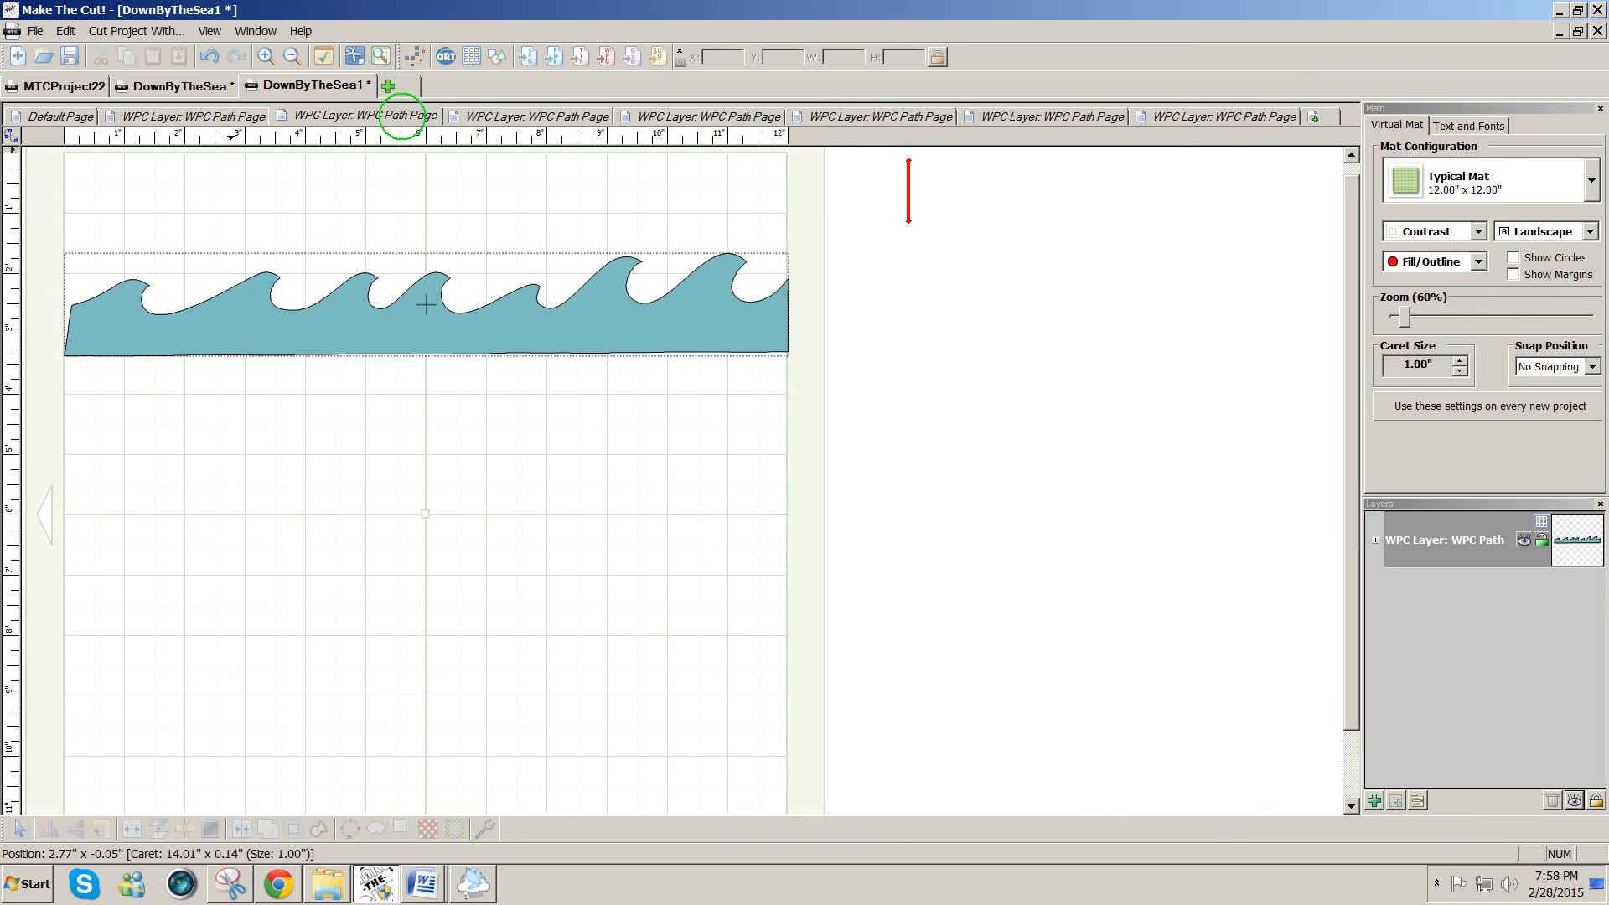
click(239, 116)
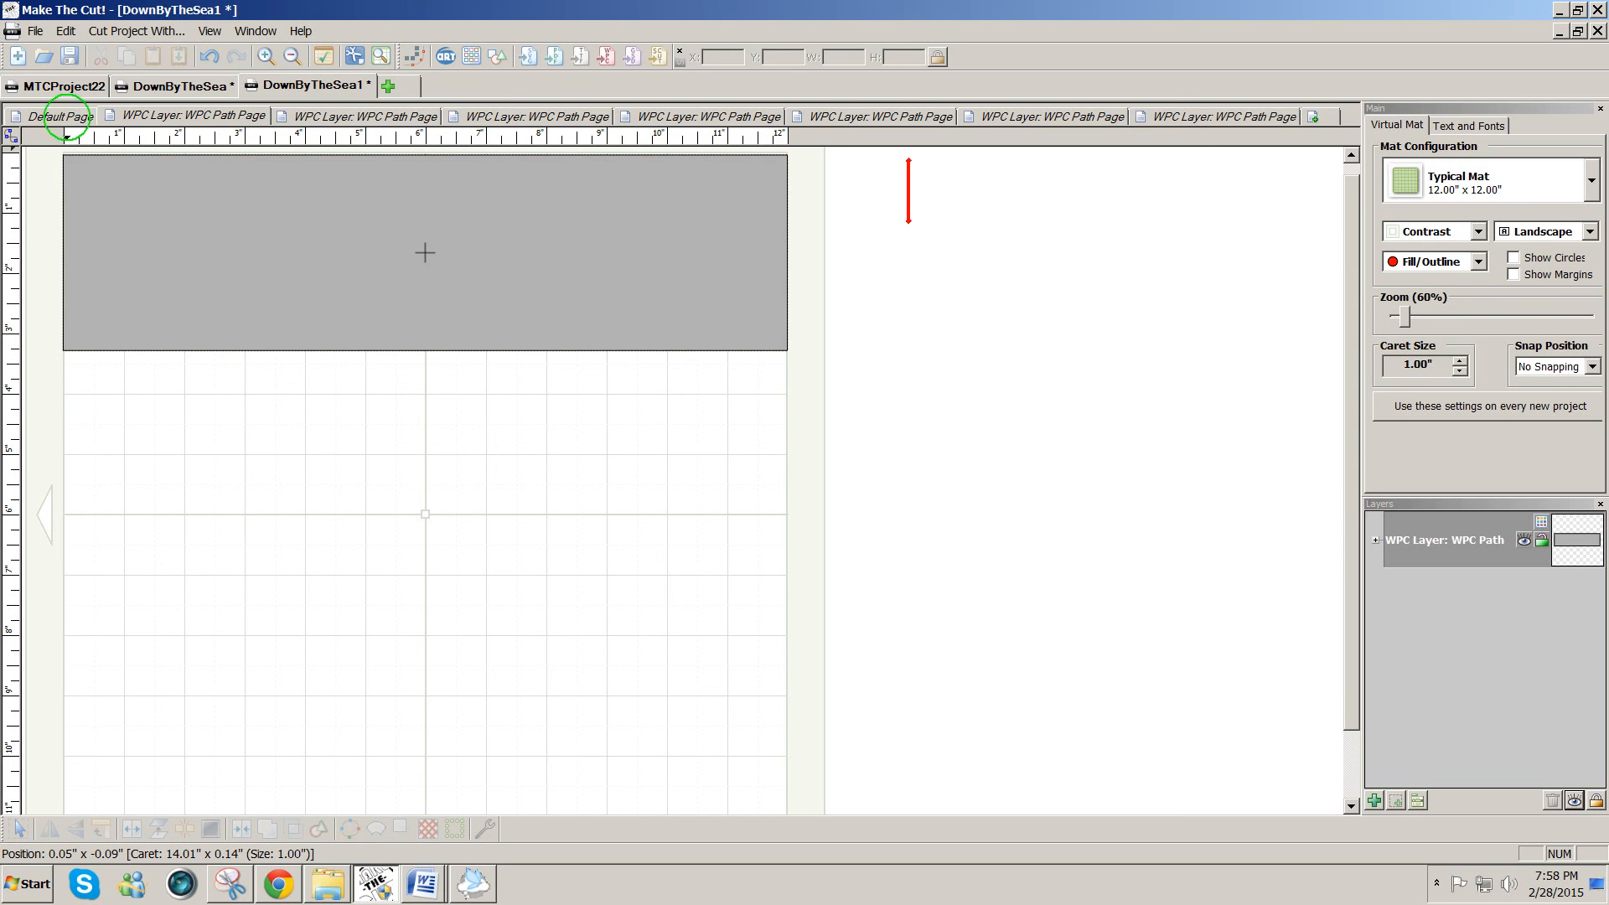
click(64, 118)
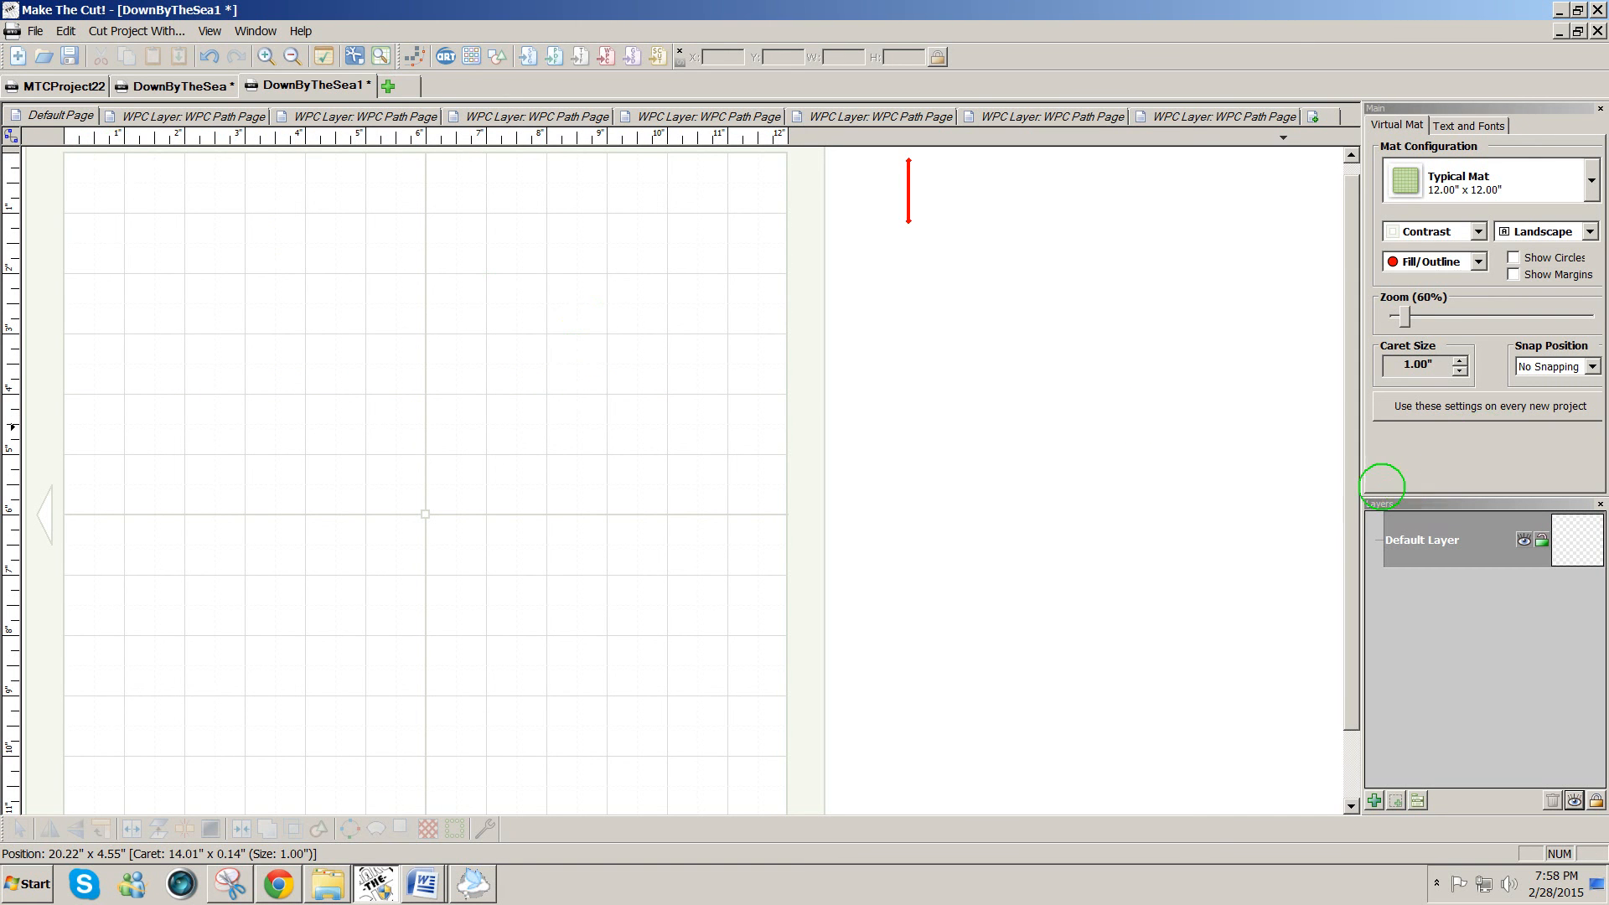
Step: Page through all the layer pages in both directions, ending on the empty default page
scroll(1345, 508, up, 1)
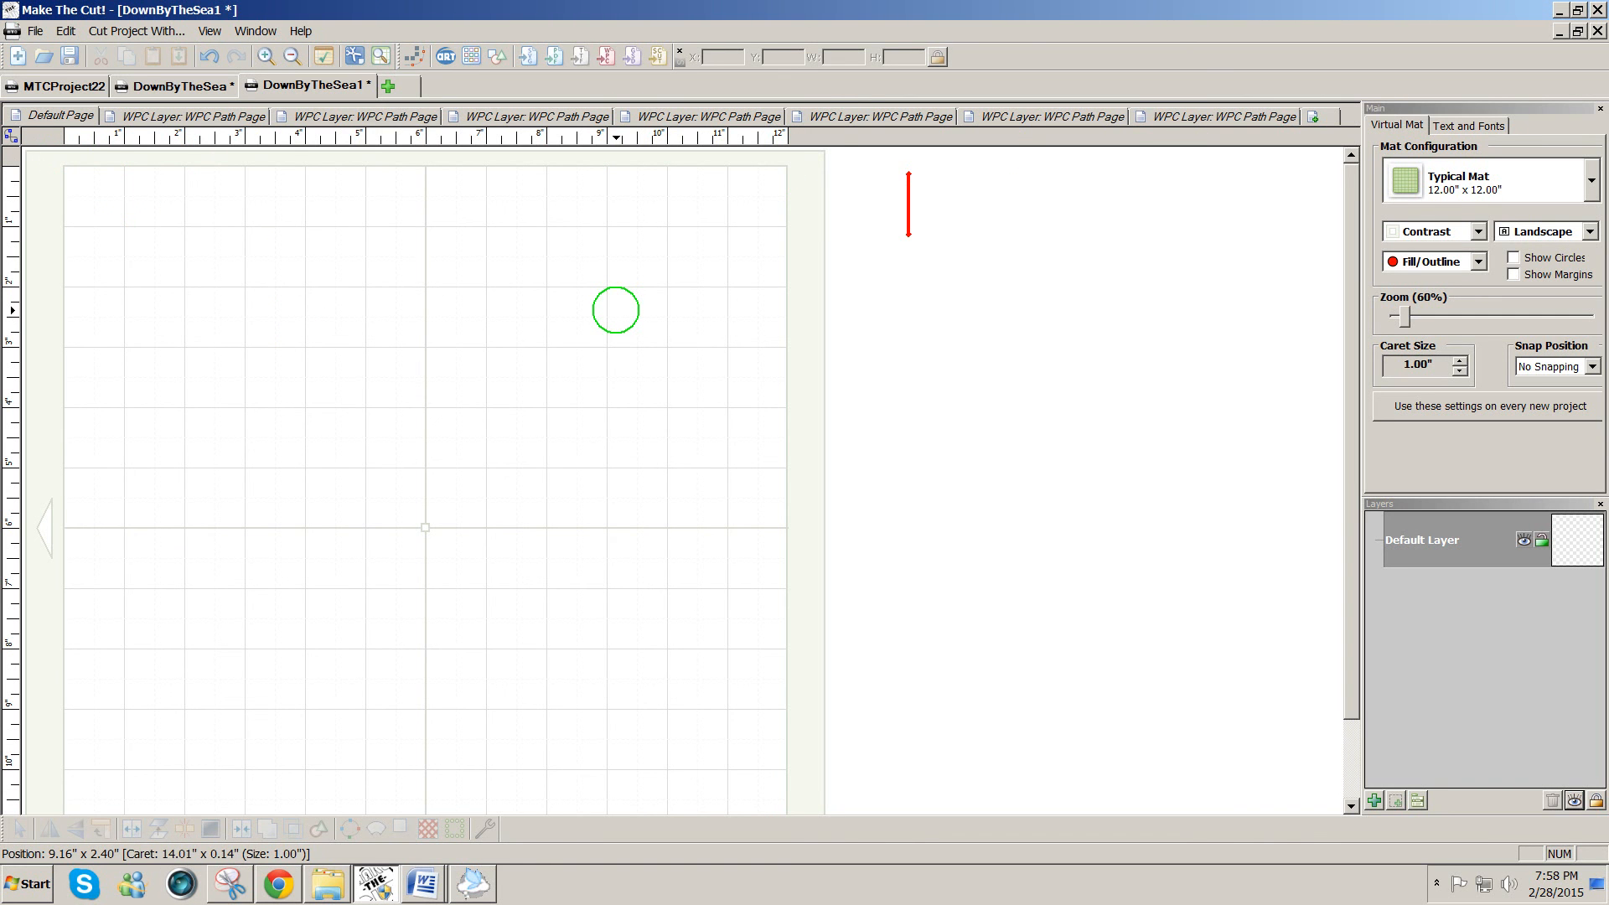
key(Page_Down)
key(Page_Down)
key(Page_Down)
key(Page_Down)
key(Page_Down)
key(Page_Down)
key(Page_Down)
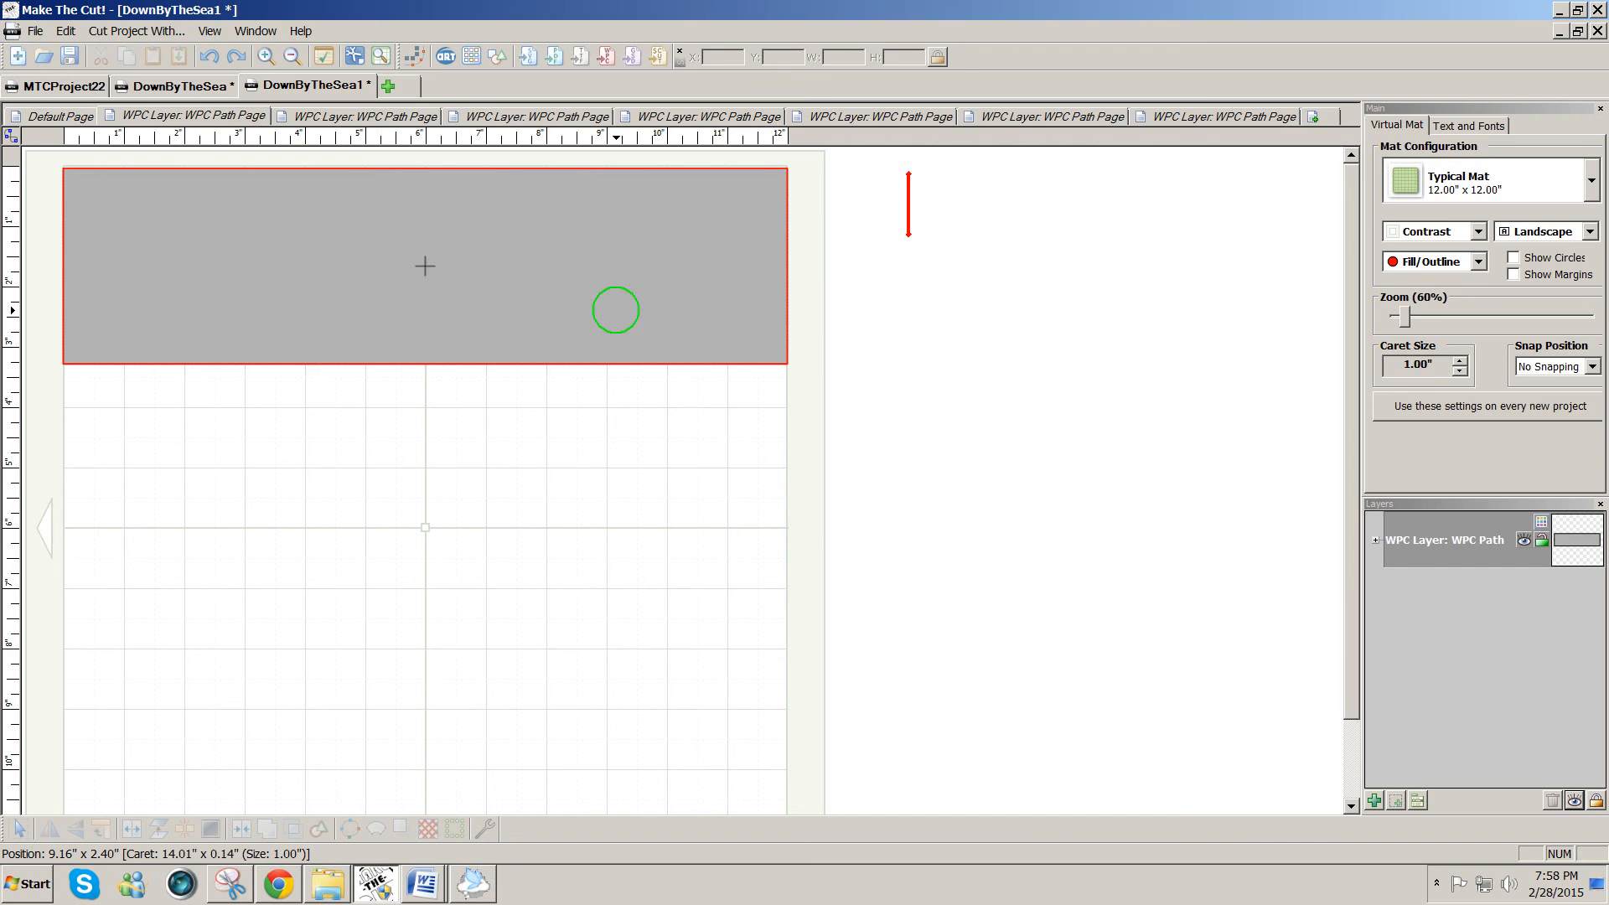
key(Page_Up)
key(Page_Up)
key(Page_Up)
key(Page_Up)
key(Page_Up)
key(Page_Up)
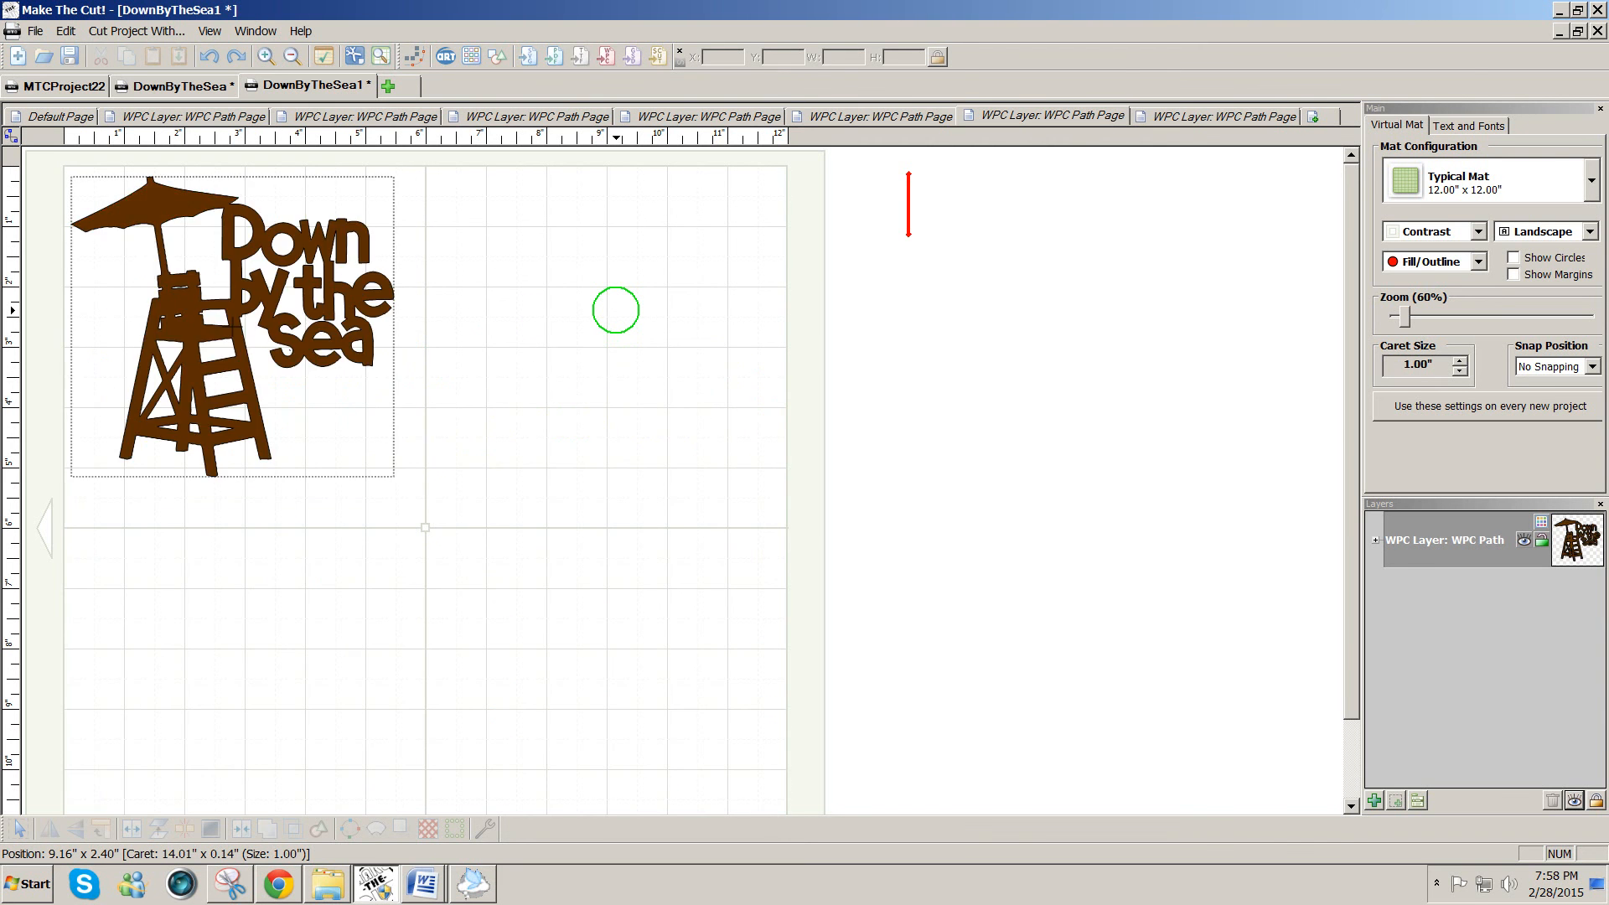
key(Page_Up)
key(Page_Up)
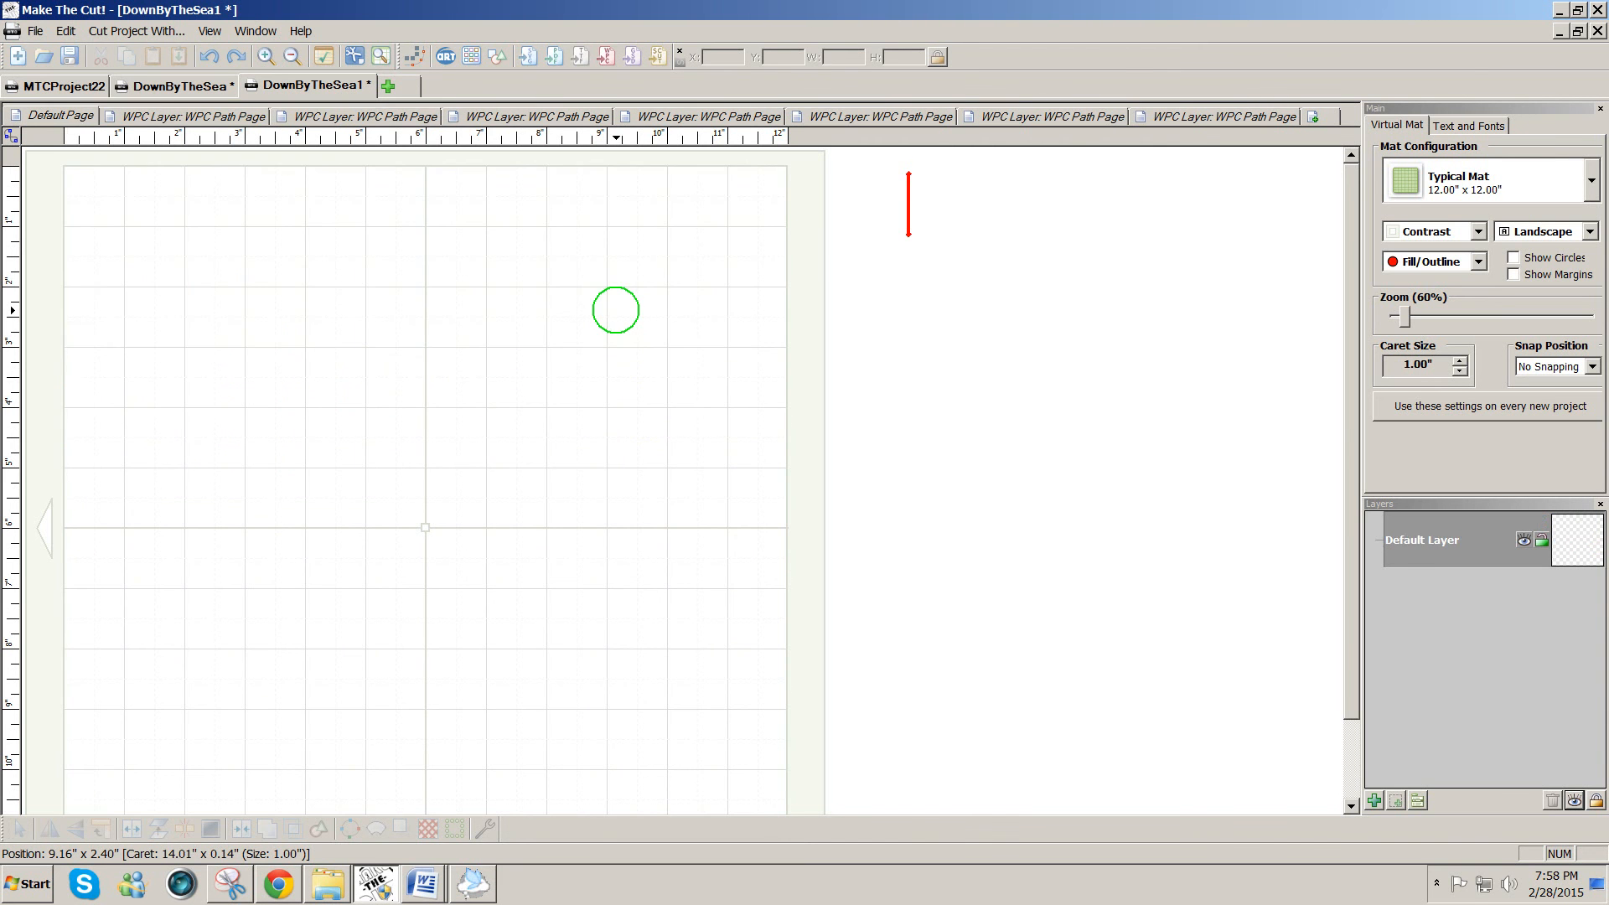
Step: Undo the separation of the layers onto their own pages
key(ctrl+z)
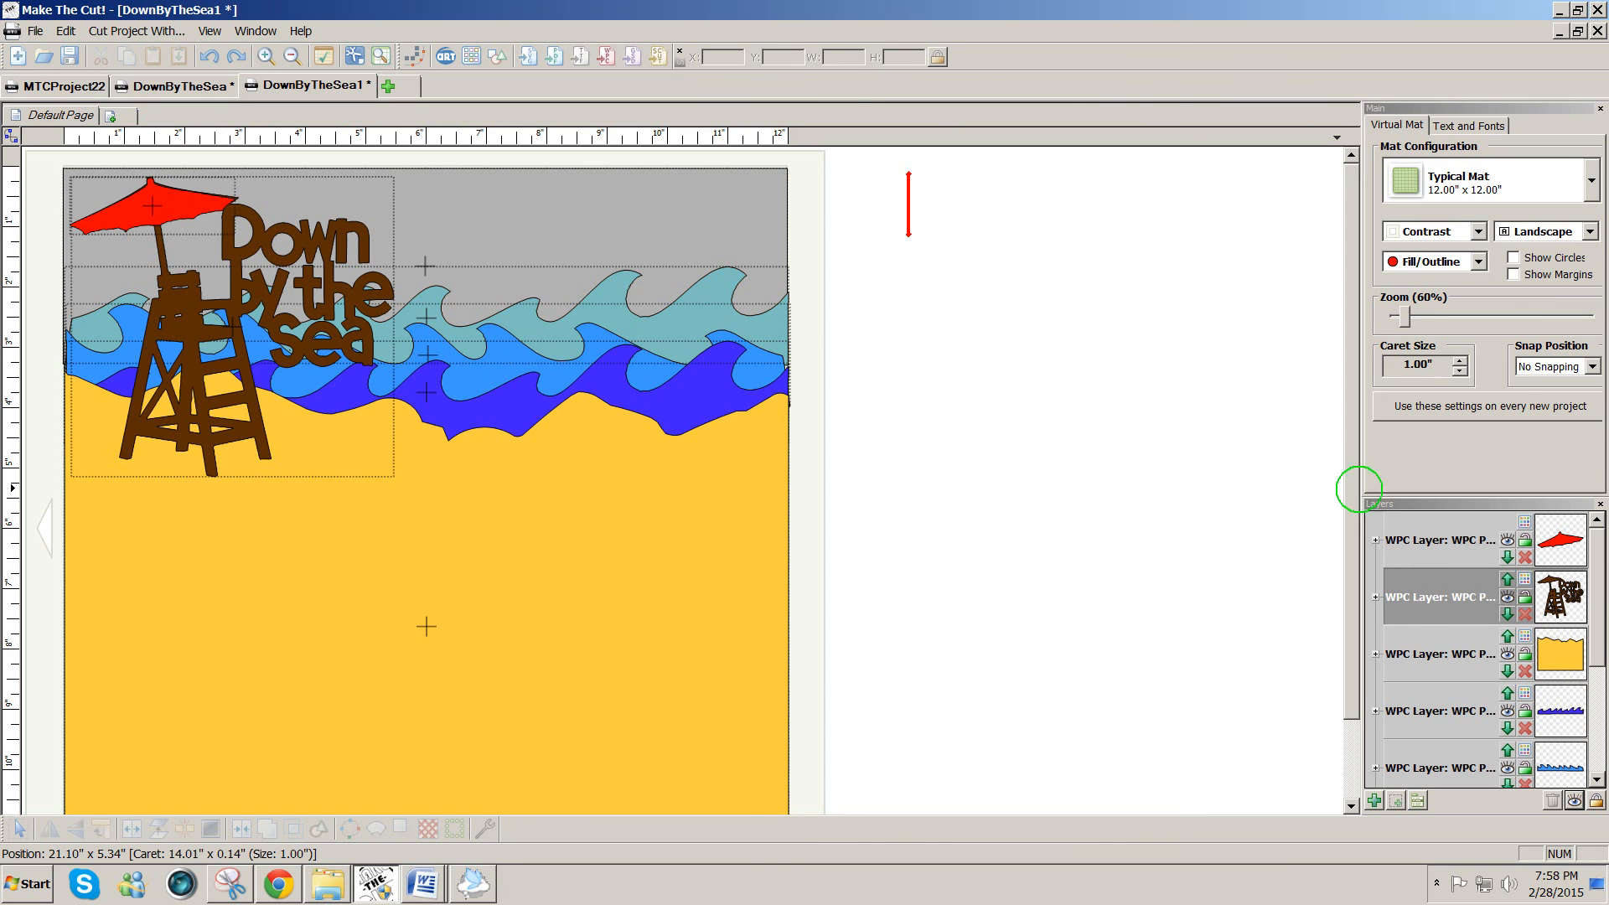
mouse_move(1592, 622)
mouse_down()
mouse_move(1601, 673)
mouse_move(1596, 618)
mouse_up()
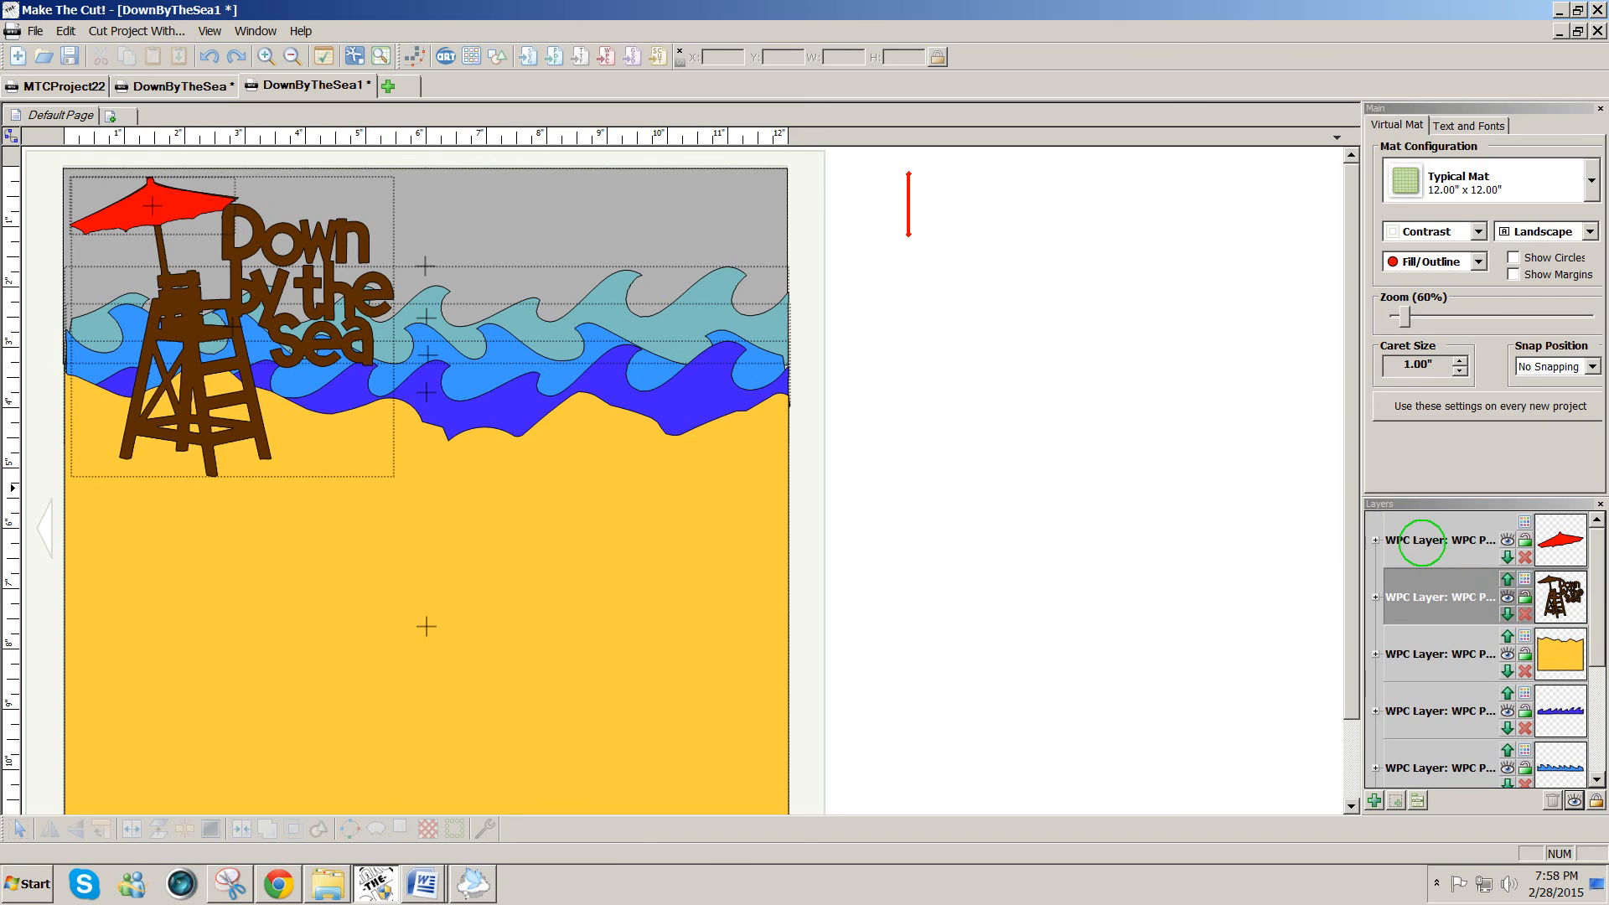
Step: Rename the red umbrella layer as Red
click(1420, 541)
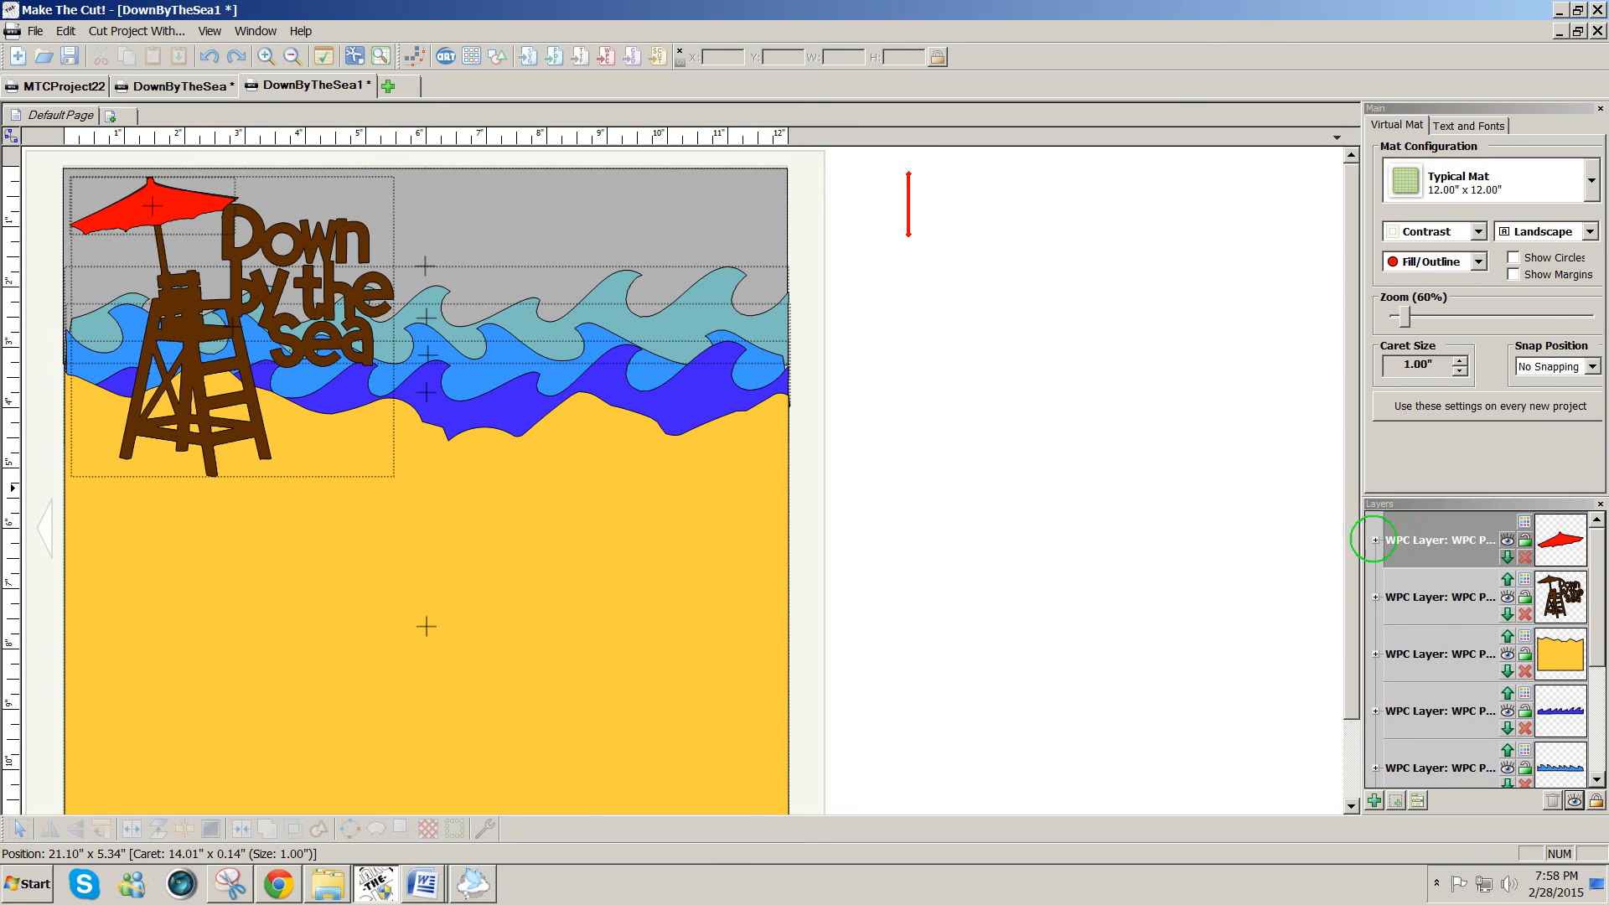
double_click(1412, 541)
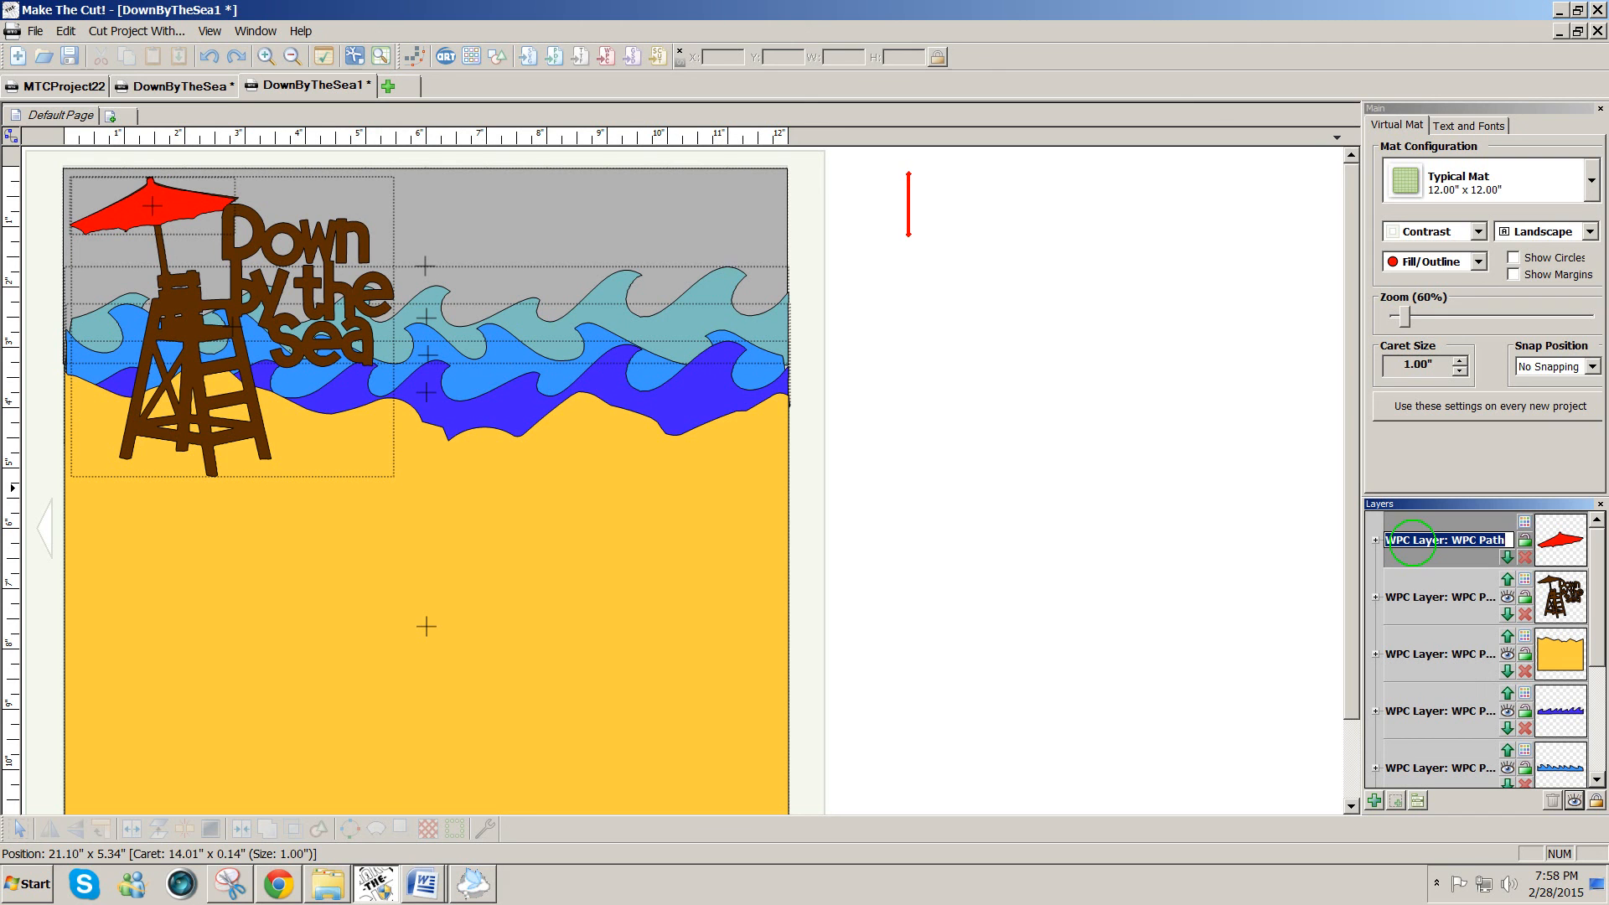
text(Red)
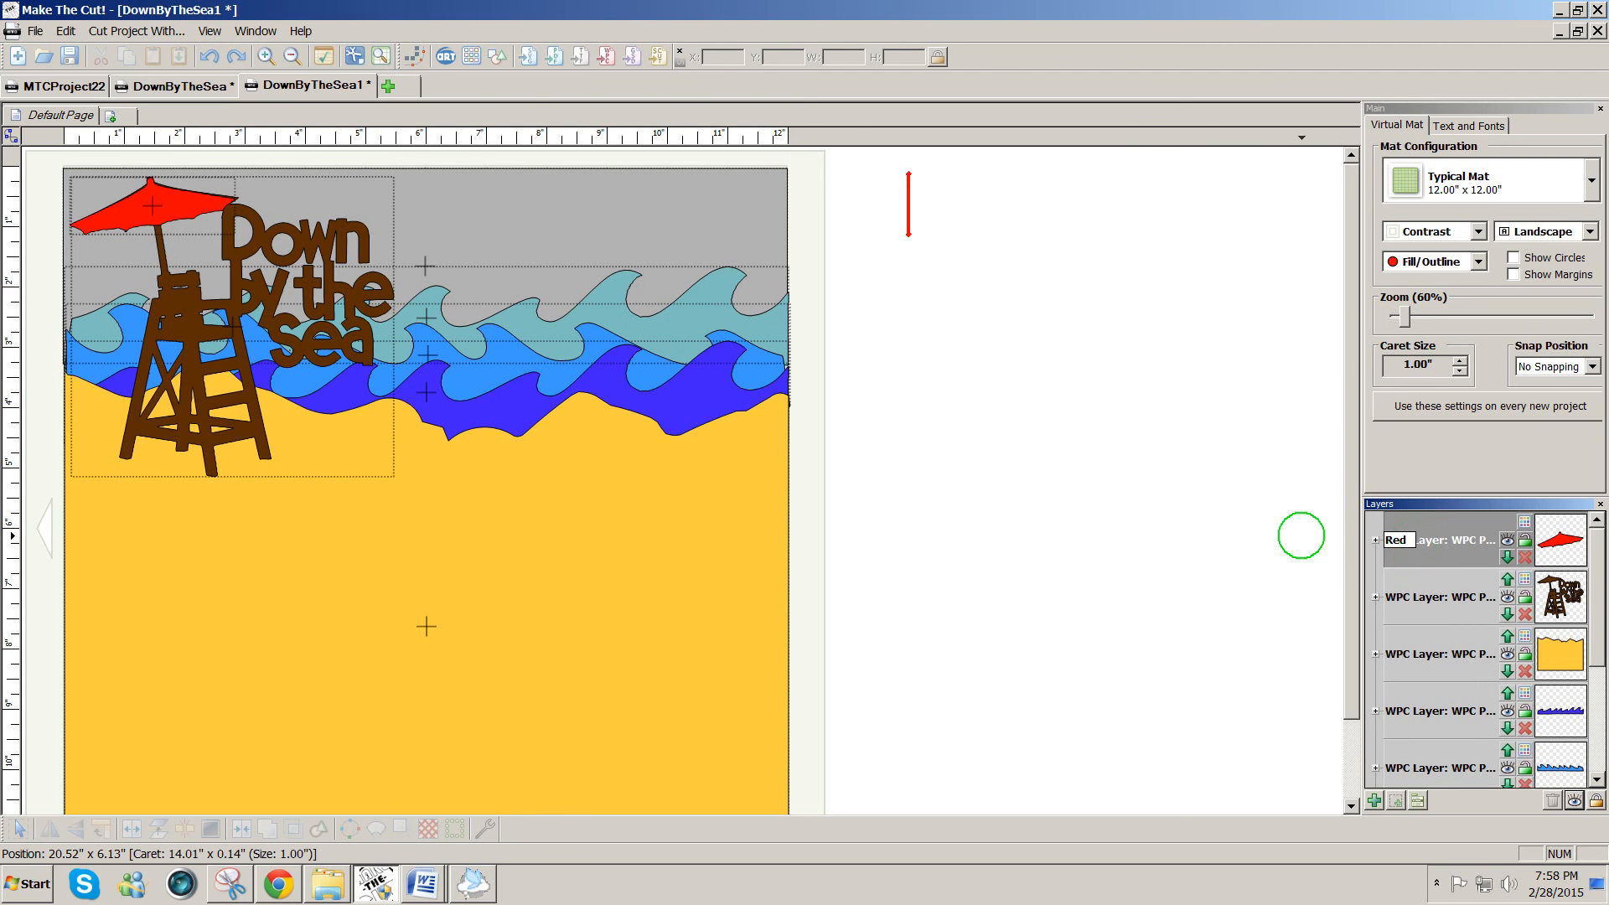
key(Return)
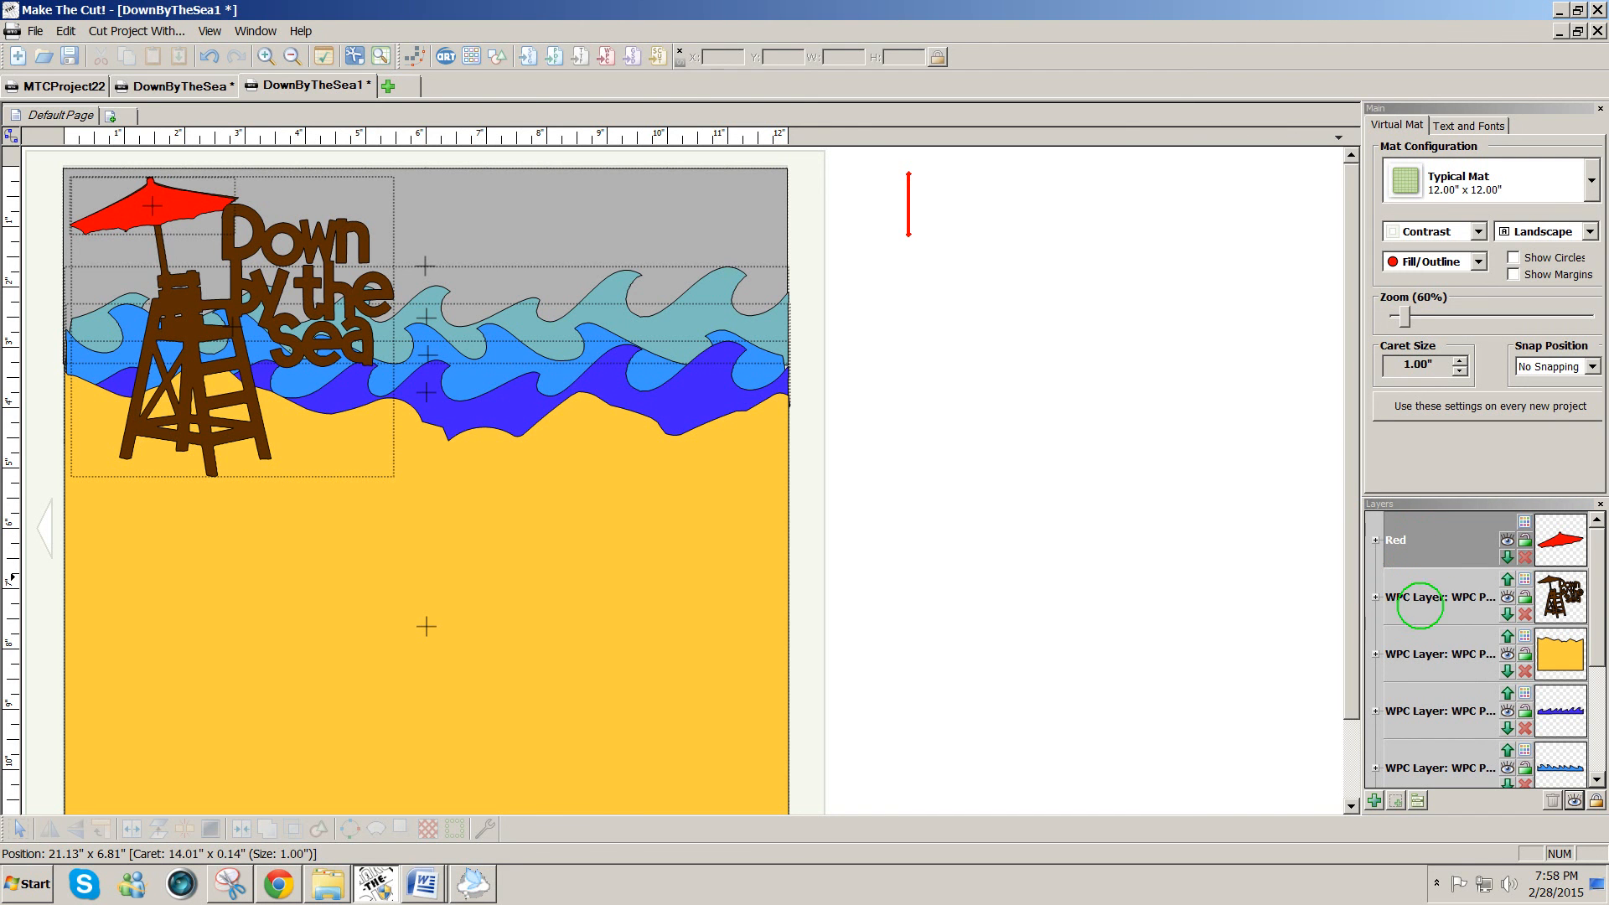
Step: Rename the layer holding the lifeguard chair and the Down by the sea lettering as Black
double_click(1416, 599)
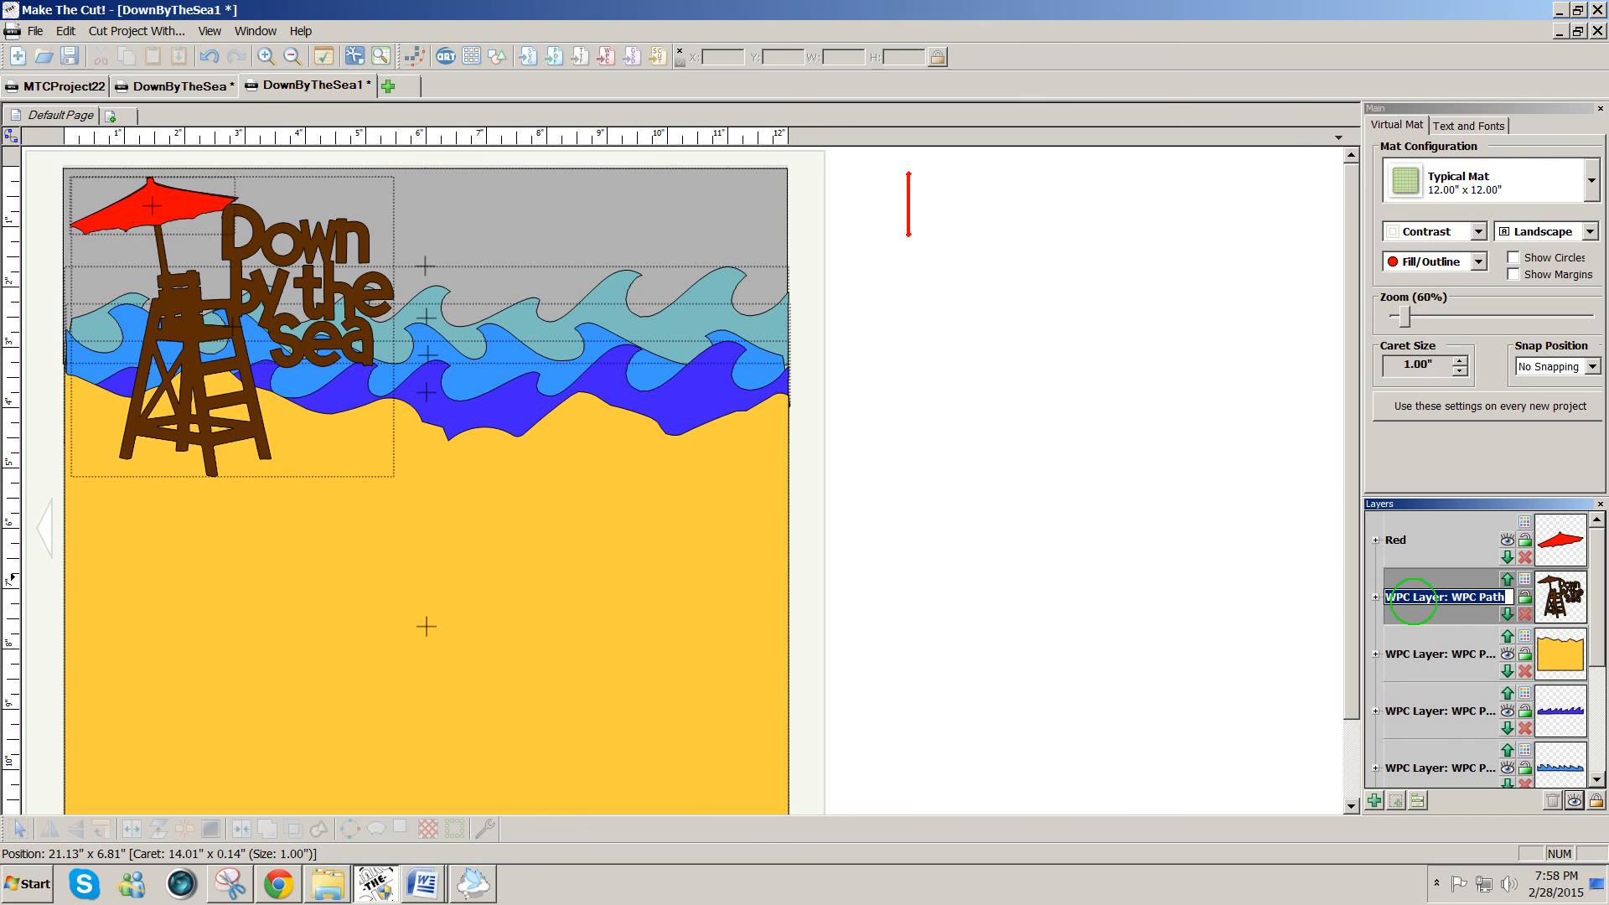
text(Black)
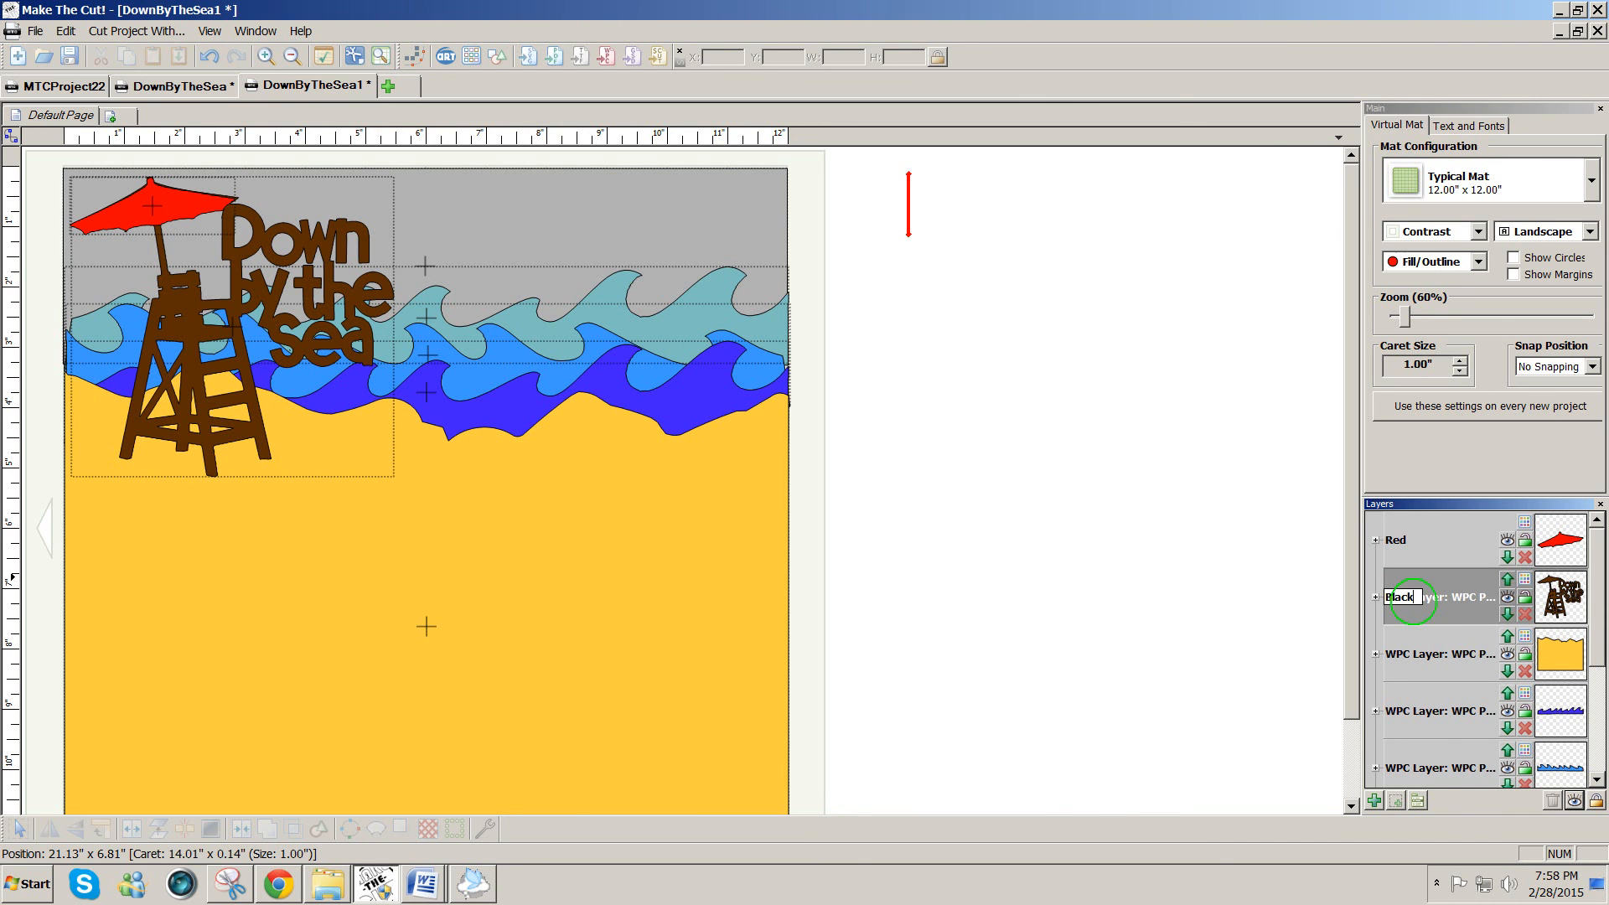
click(1267, 620)
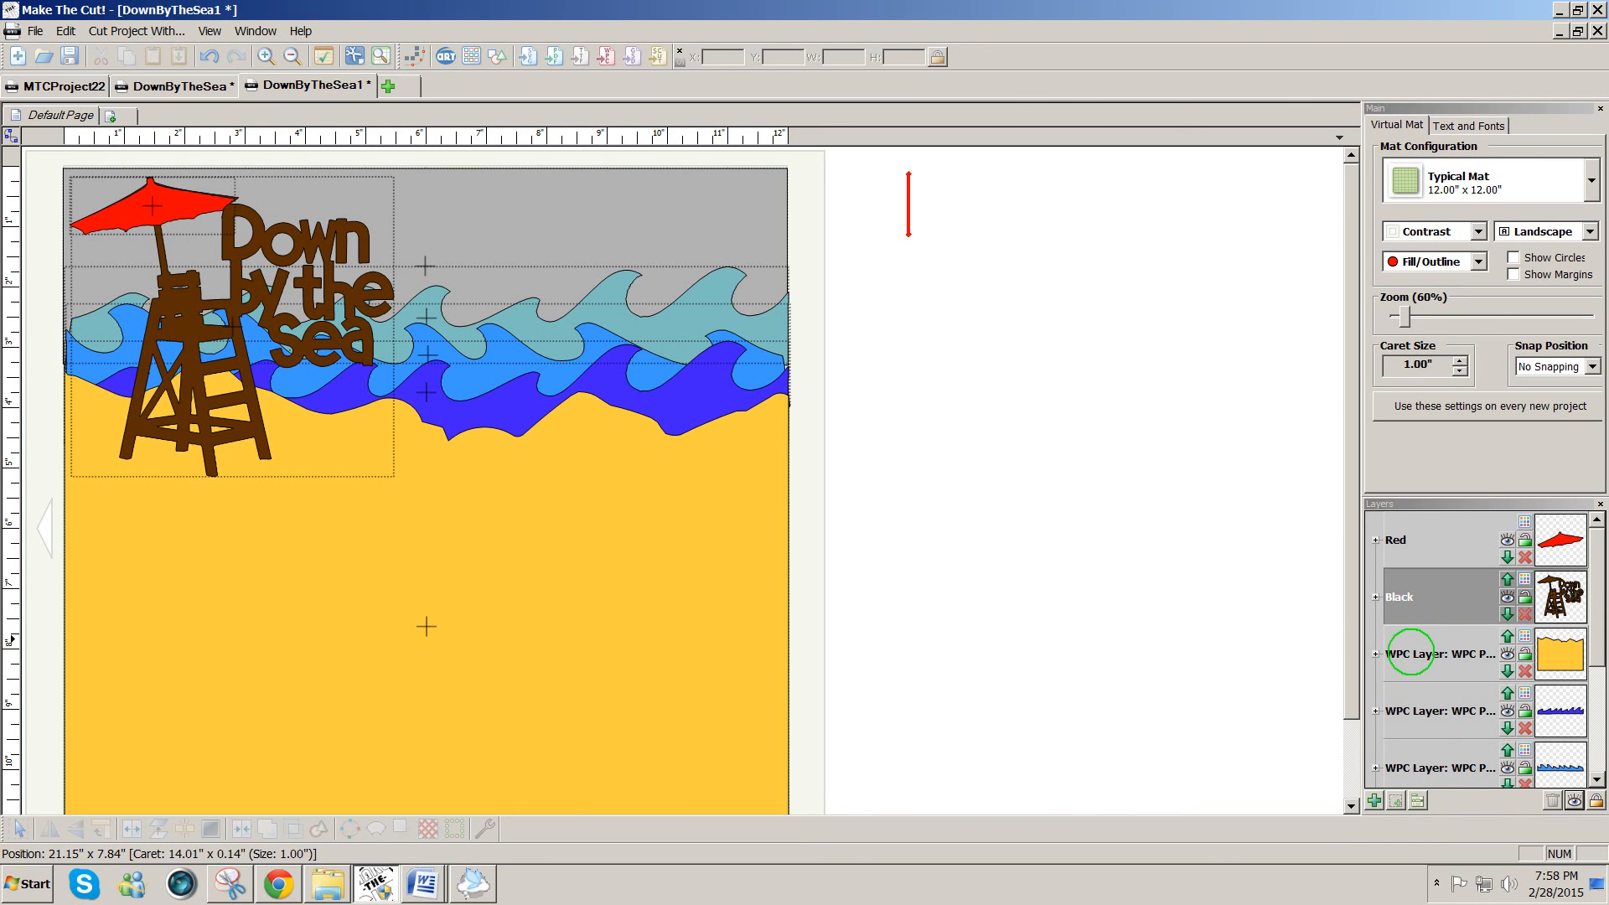
Step: Rename the yellow sand layer as Gold
click(1411, 654)
double_click(1411, 652)
double_click(1411, 654)
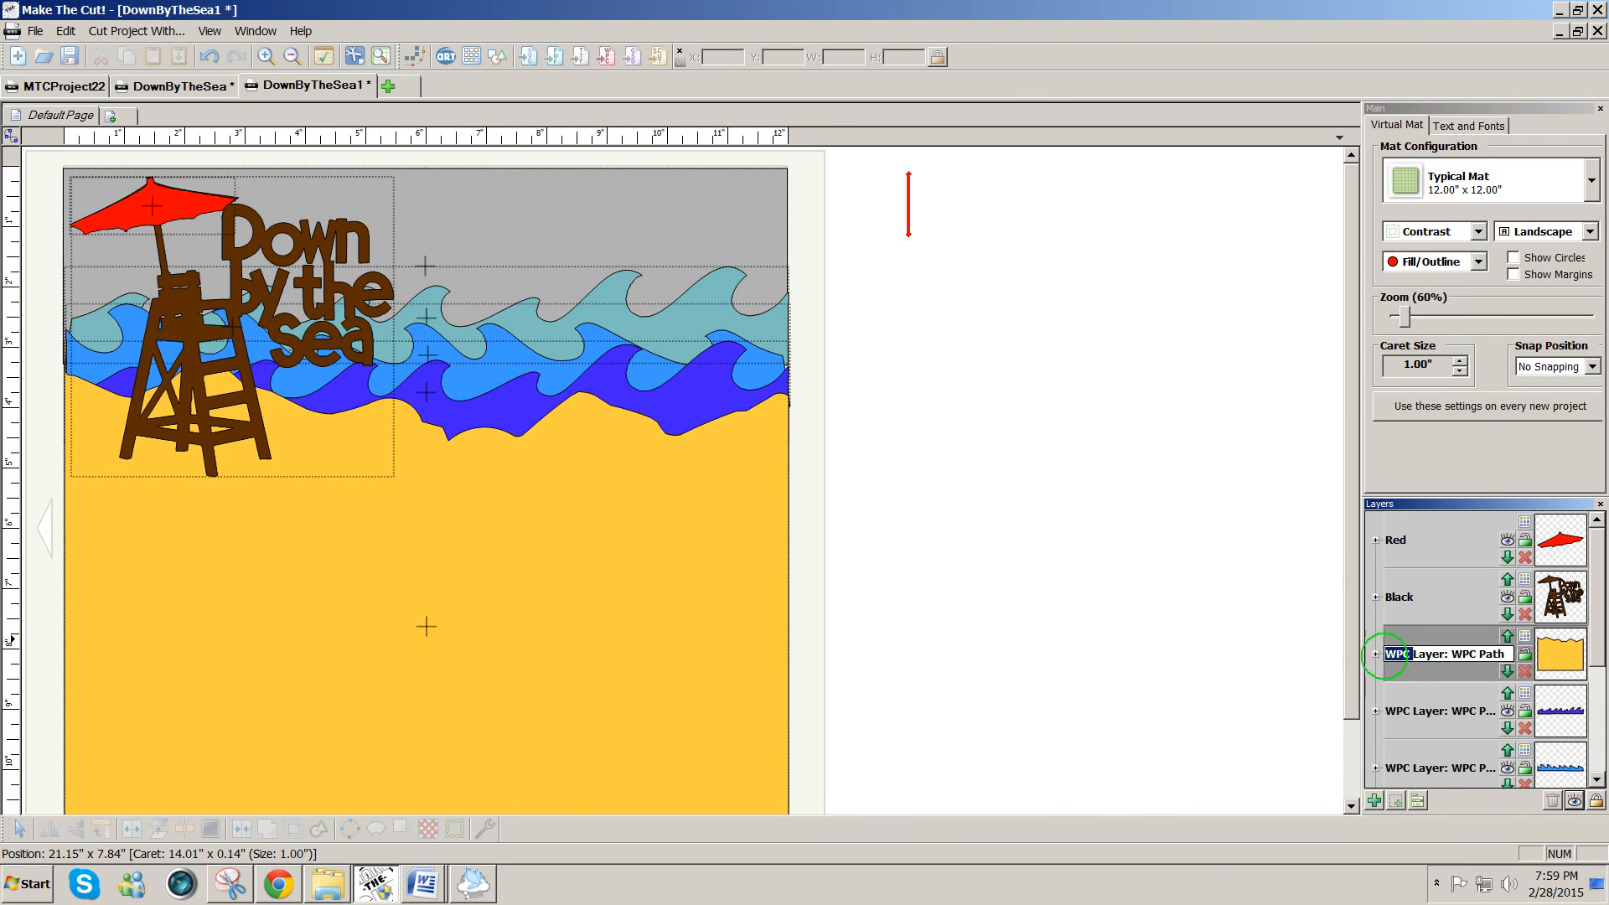
drag(1387, 655, 1540, 653)
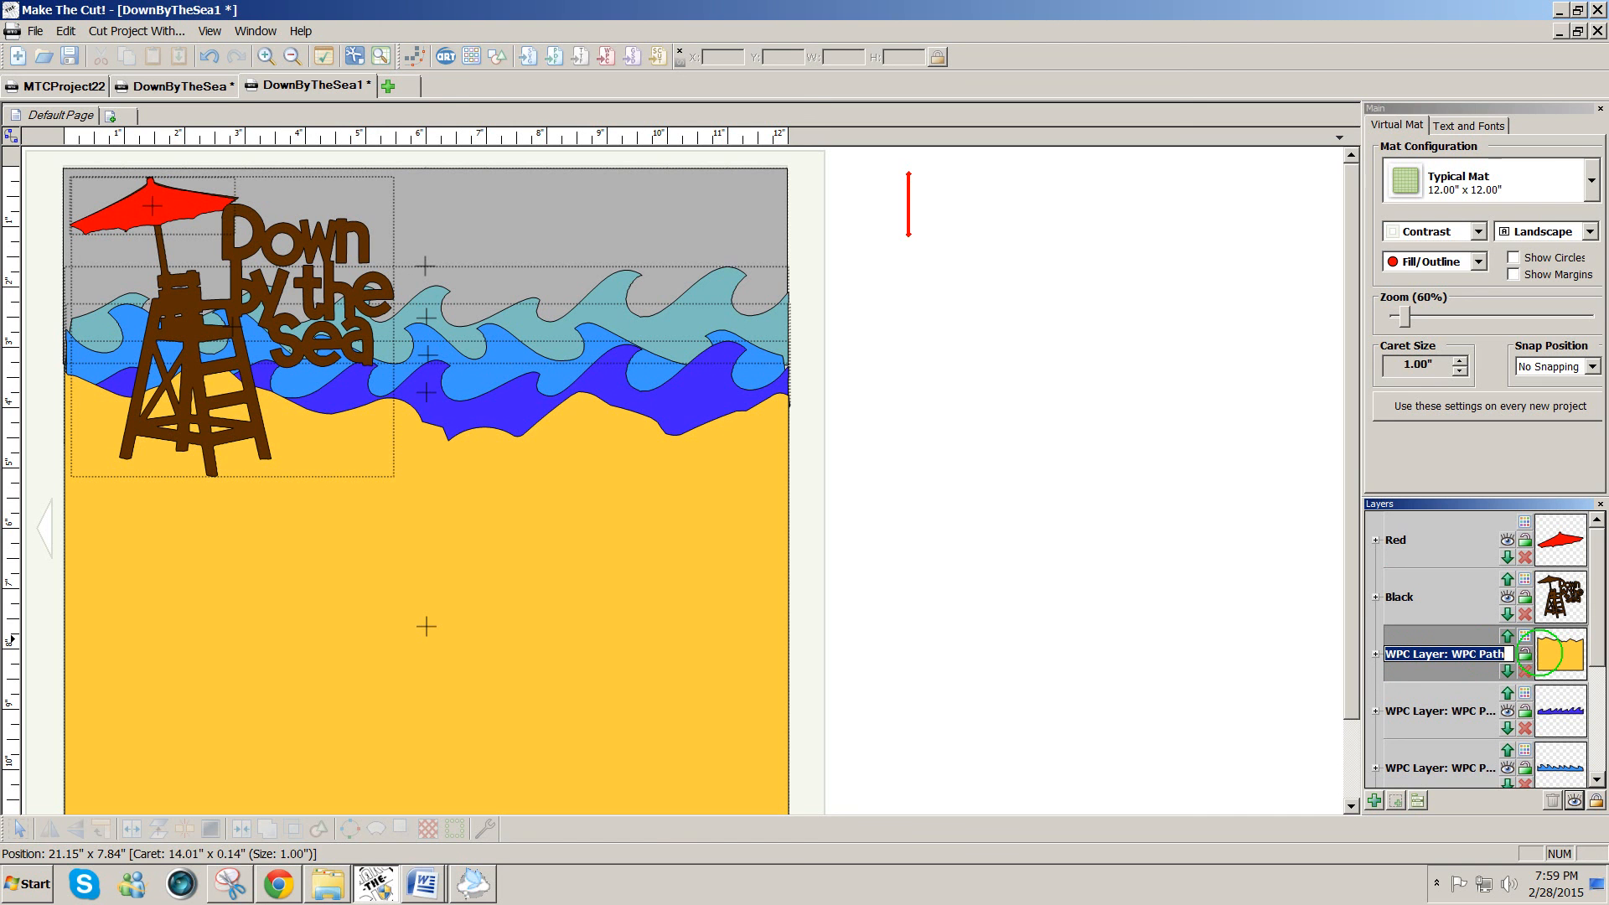
text(Gold)
click(1318, 601)
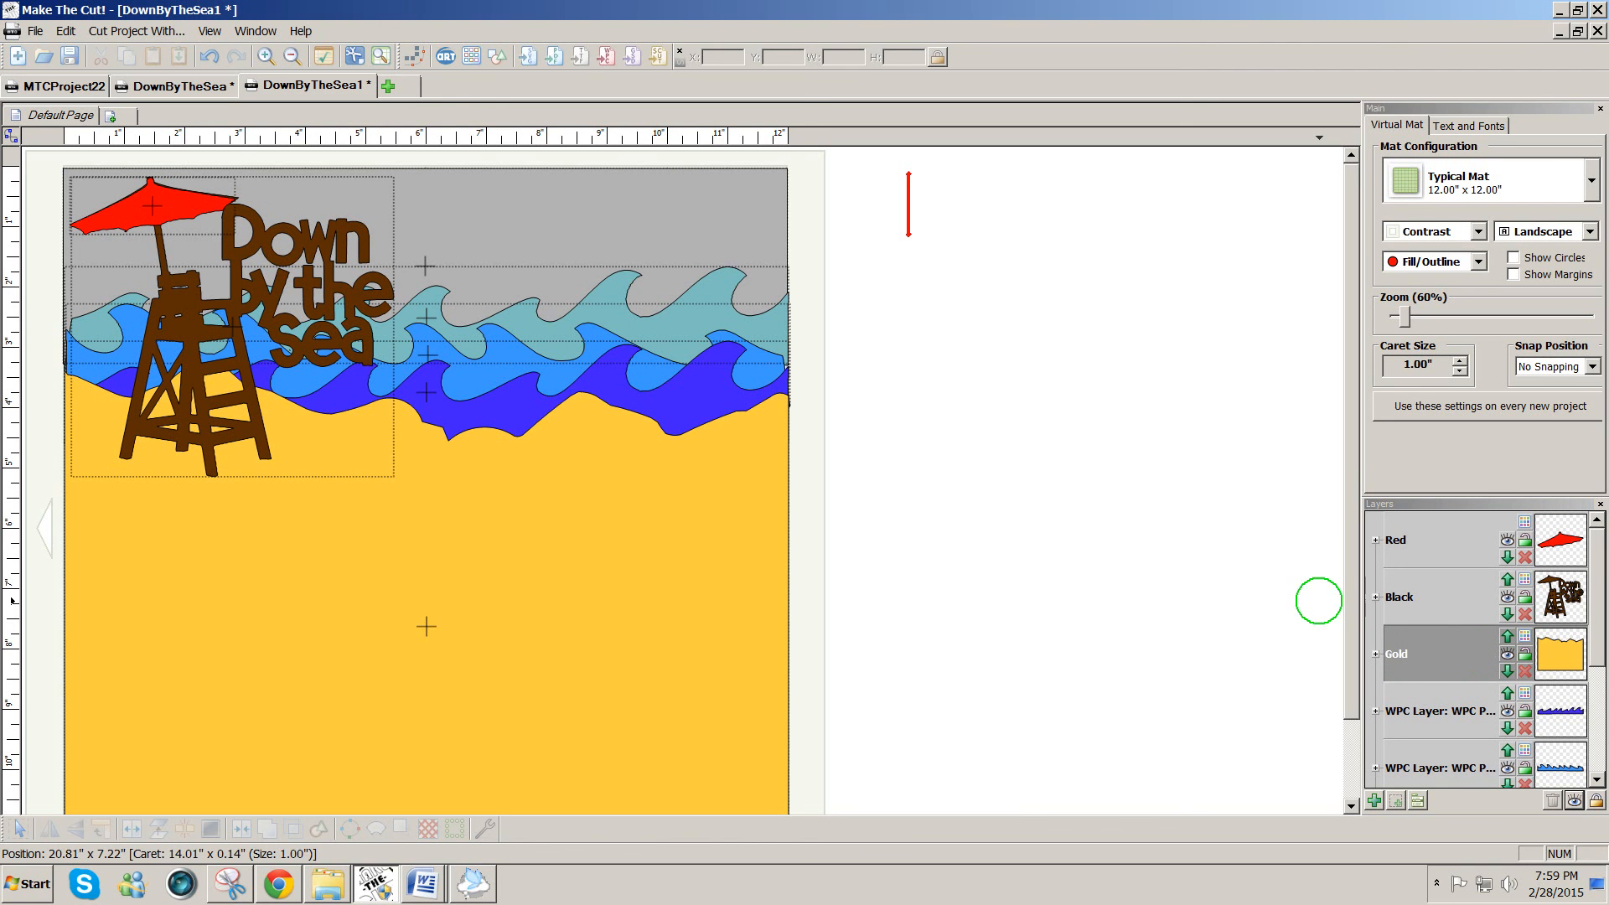
Step: Review the full layer list and add a new empty layer above the Red layer
scroll(1585, 662, down, 1)
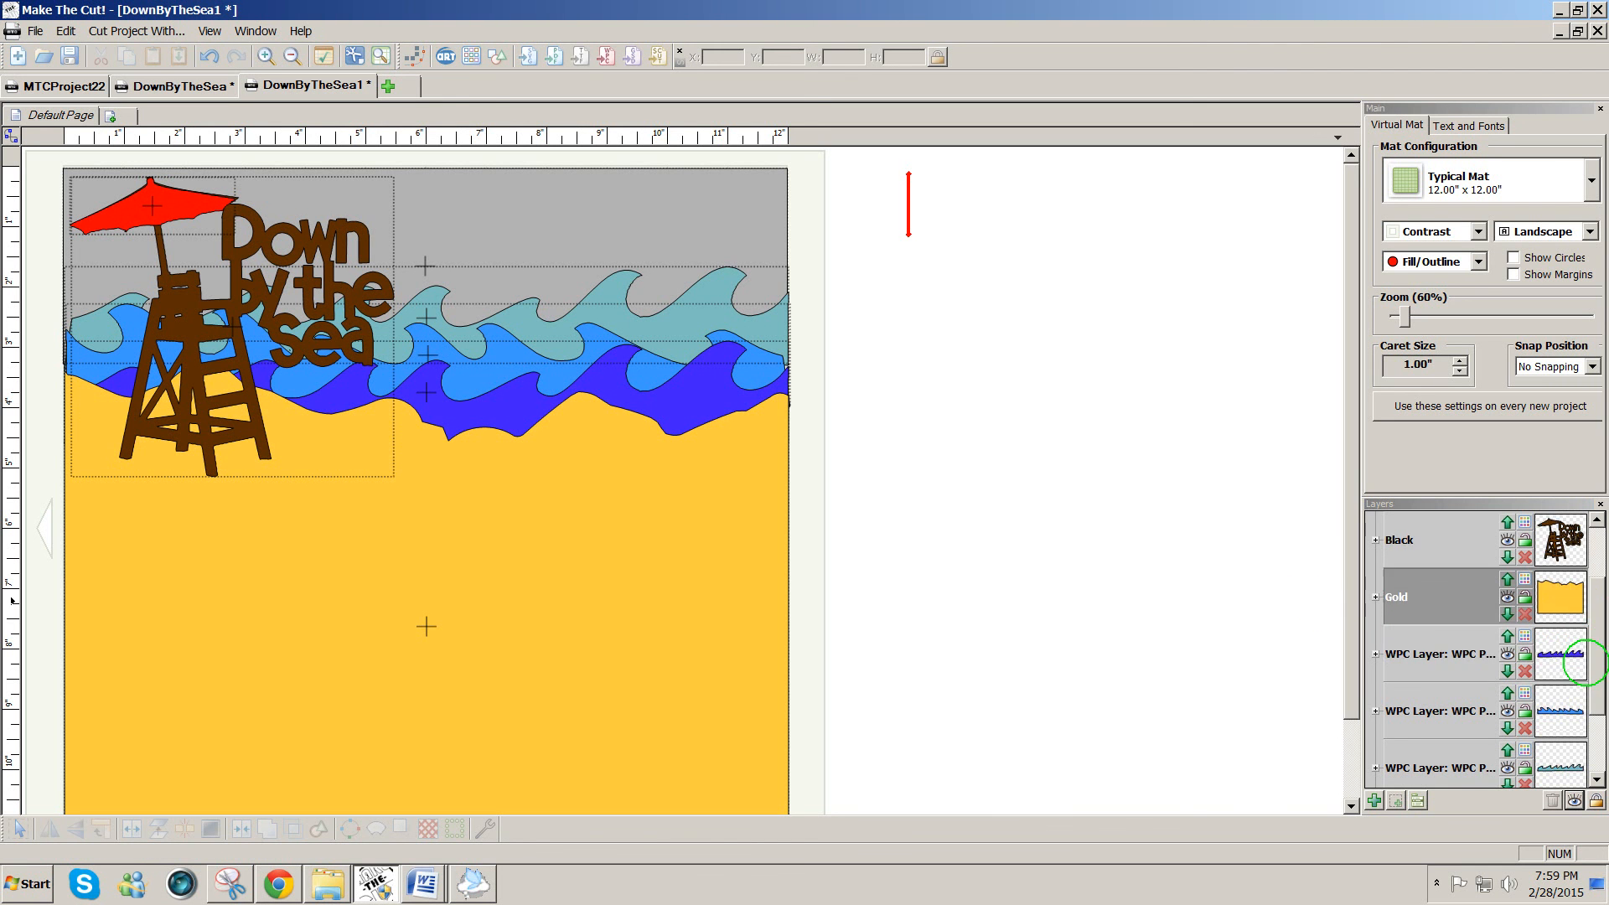
scroll(1585, 662, down, 2)
scroll(1592, 620, up, 3)
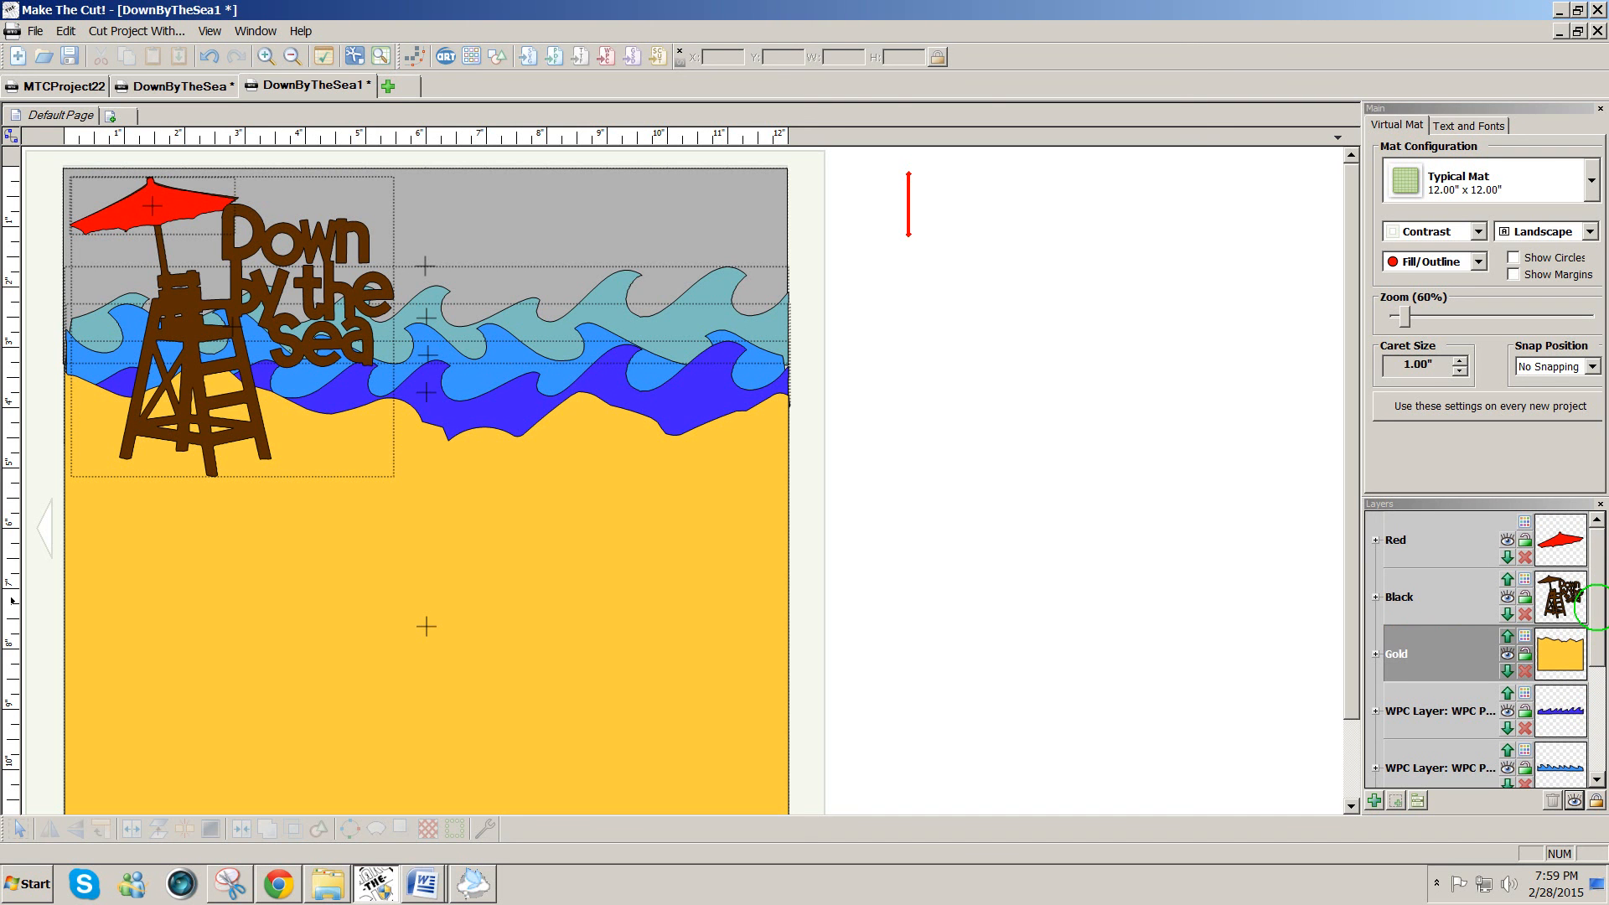
scroll(1592, 637, down, 1)
scroll(1590, 639, down, 2)
scroll(1592, 612, up, 3)
click(1374, 800)
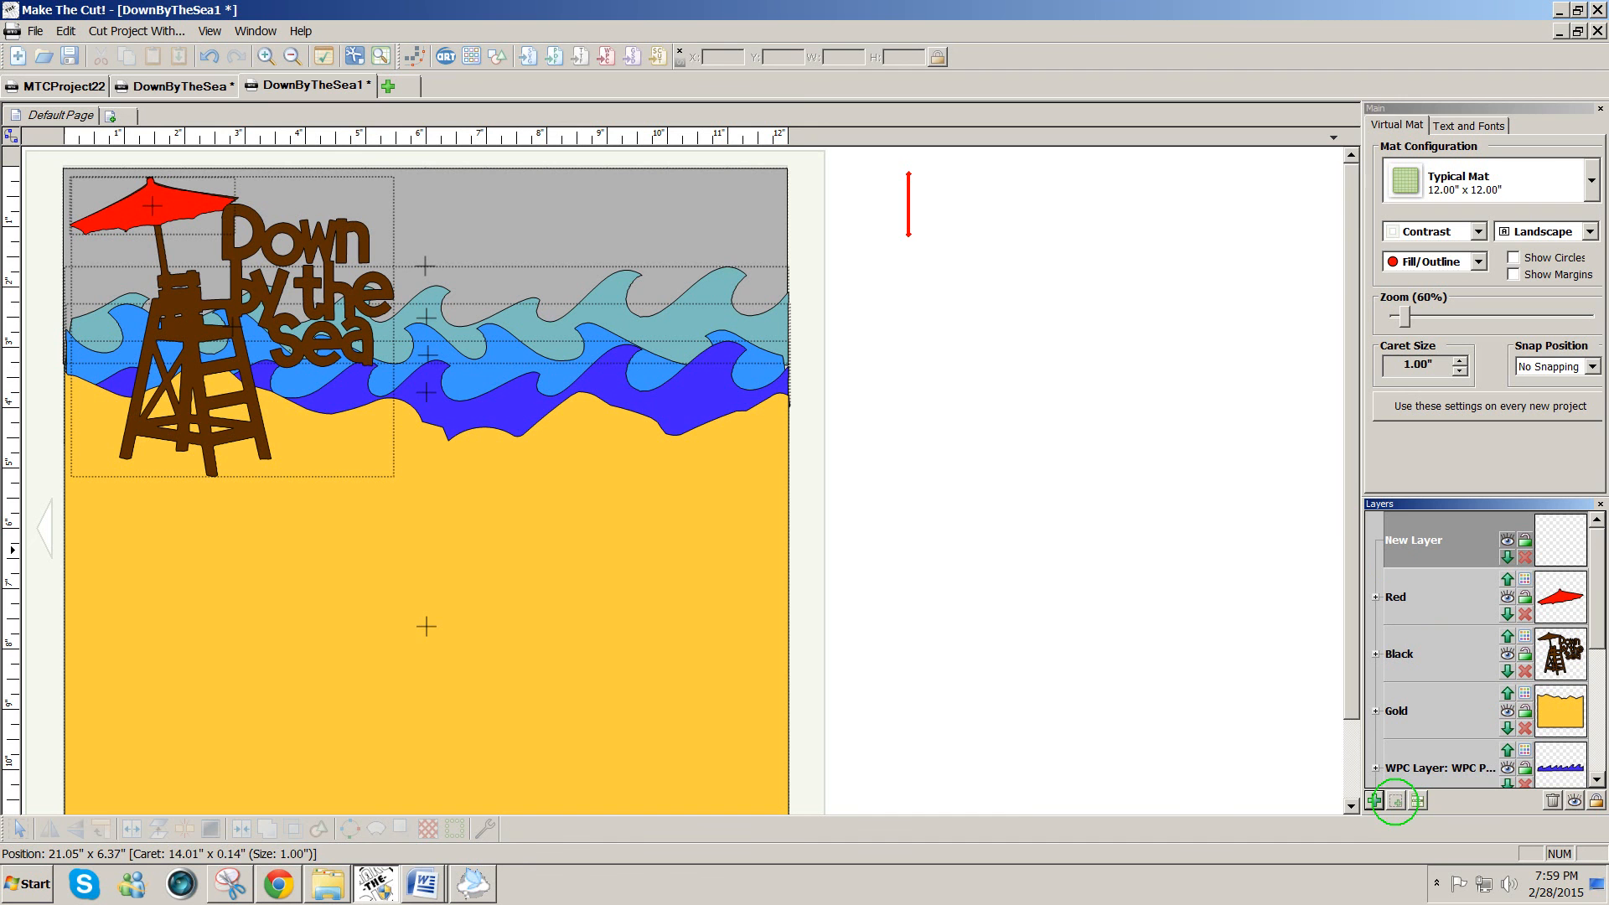
click(1010, 558)
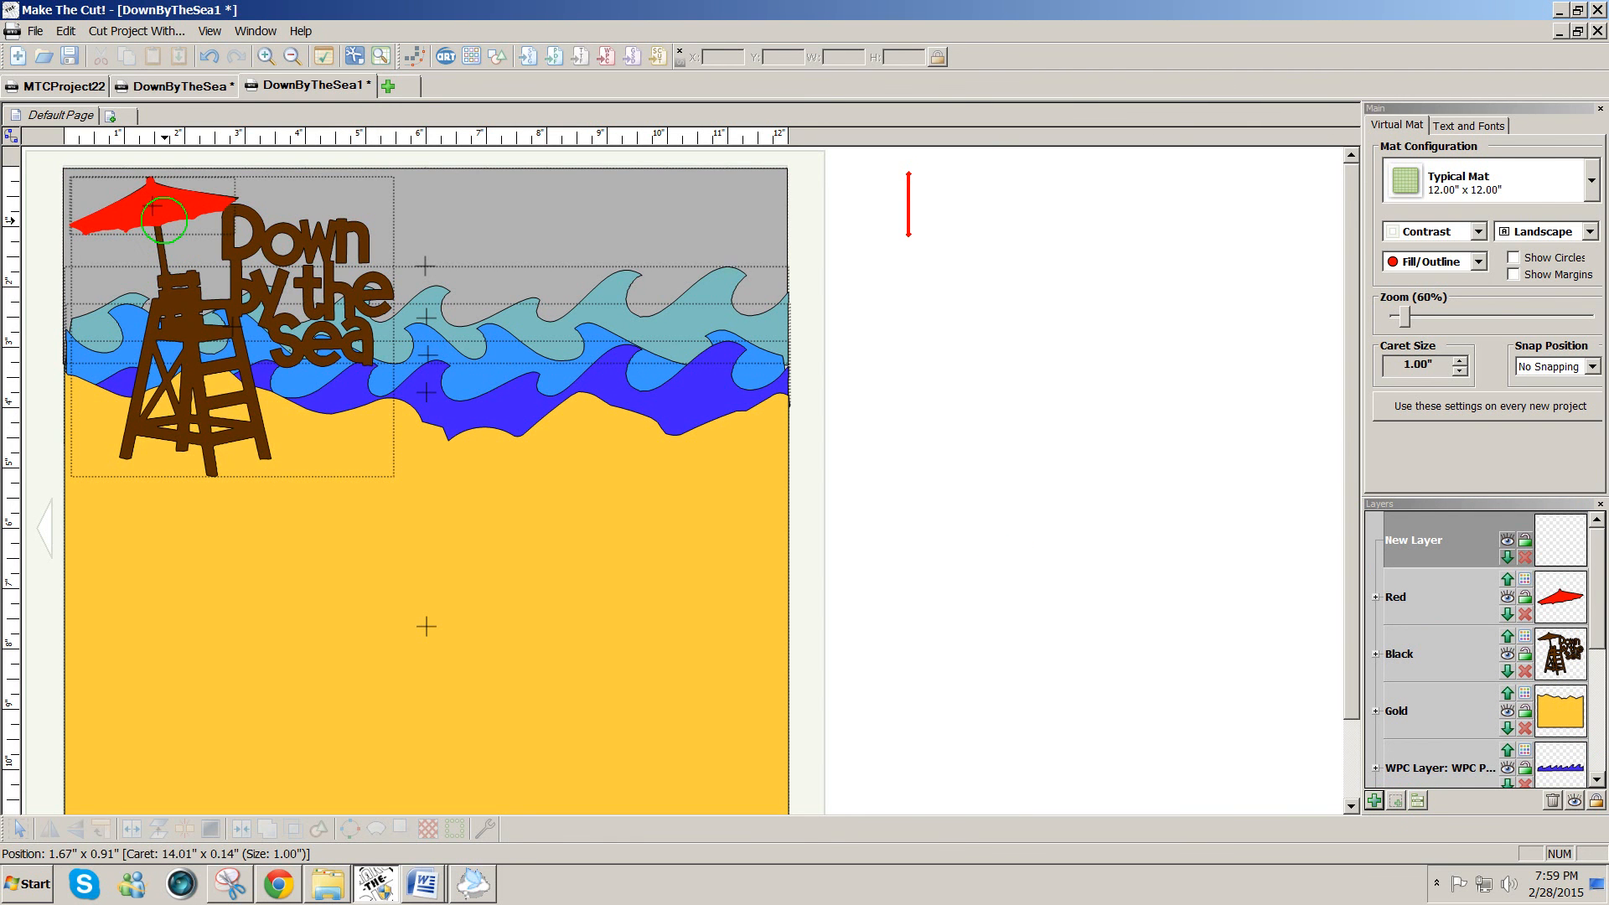
Step: Select the umbrella and the lifeguard chair shape together and send both to one new layer
click(164, 219)
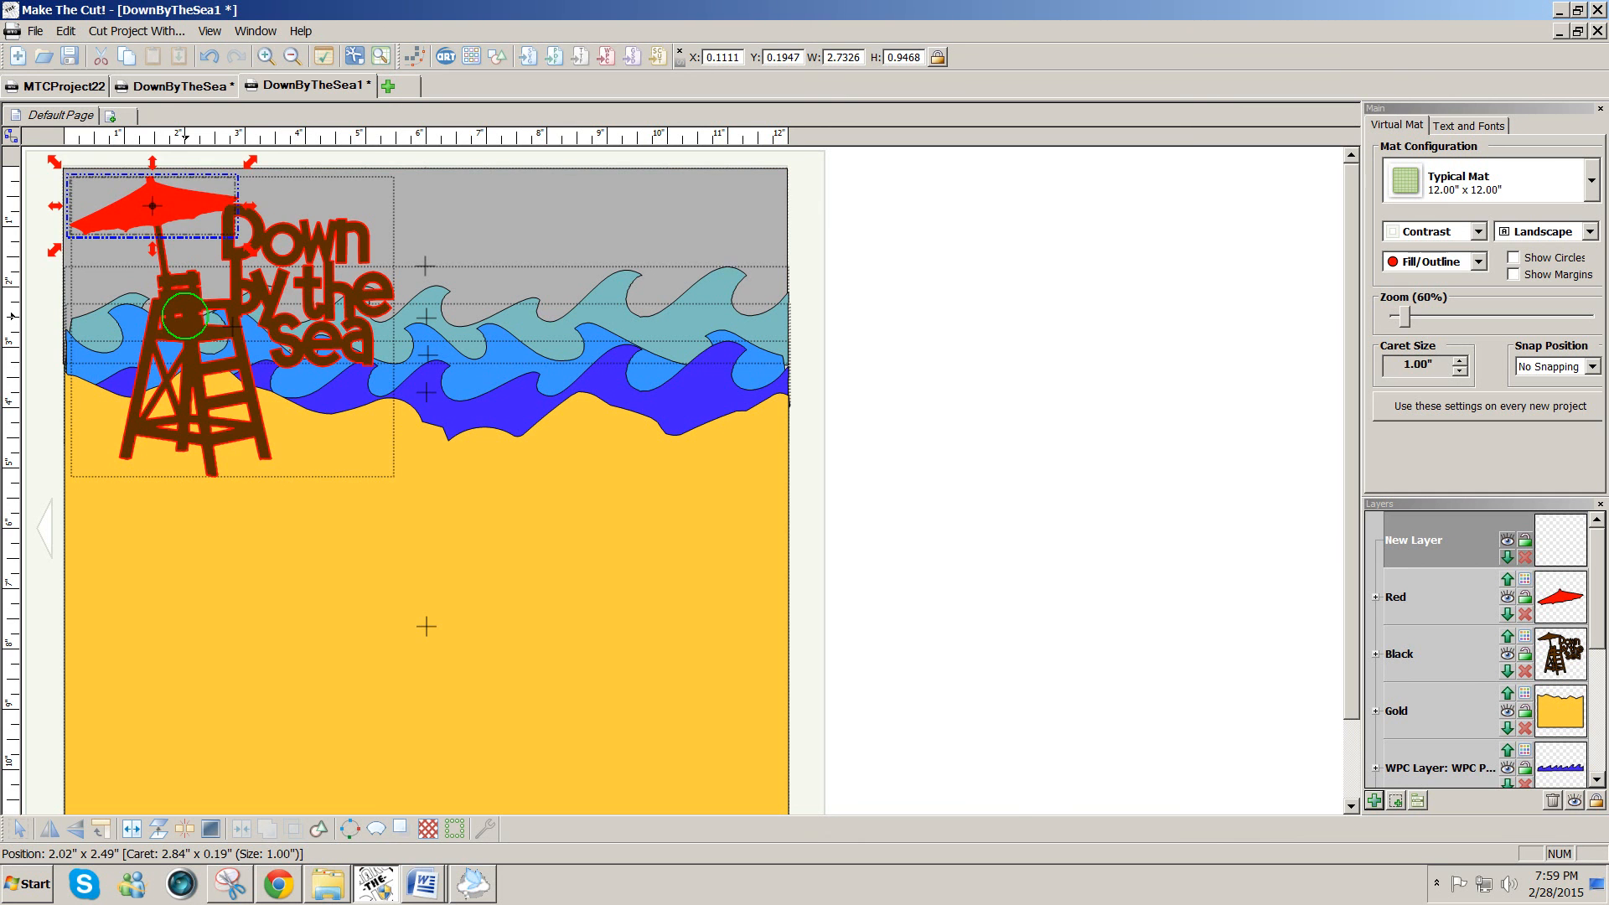
shift+click(184, 316)
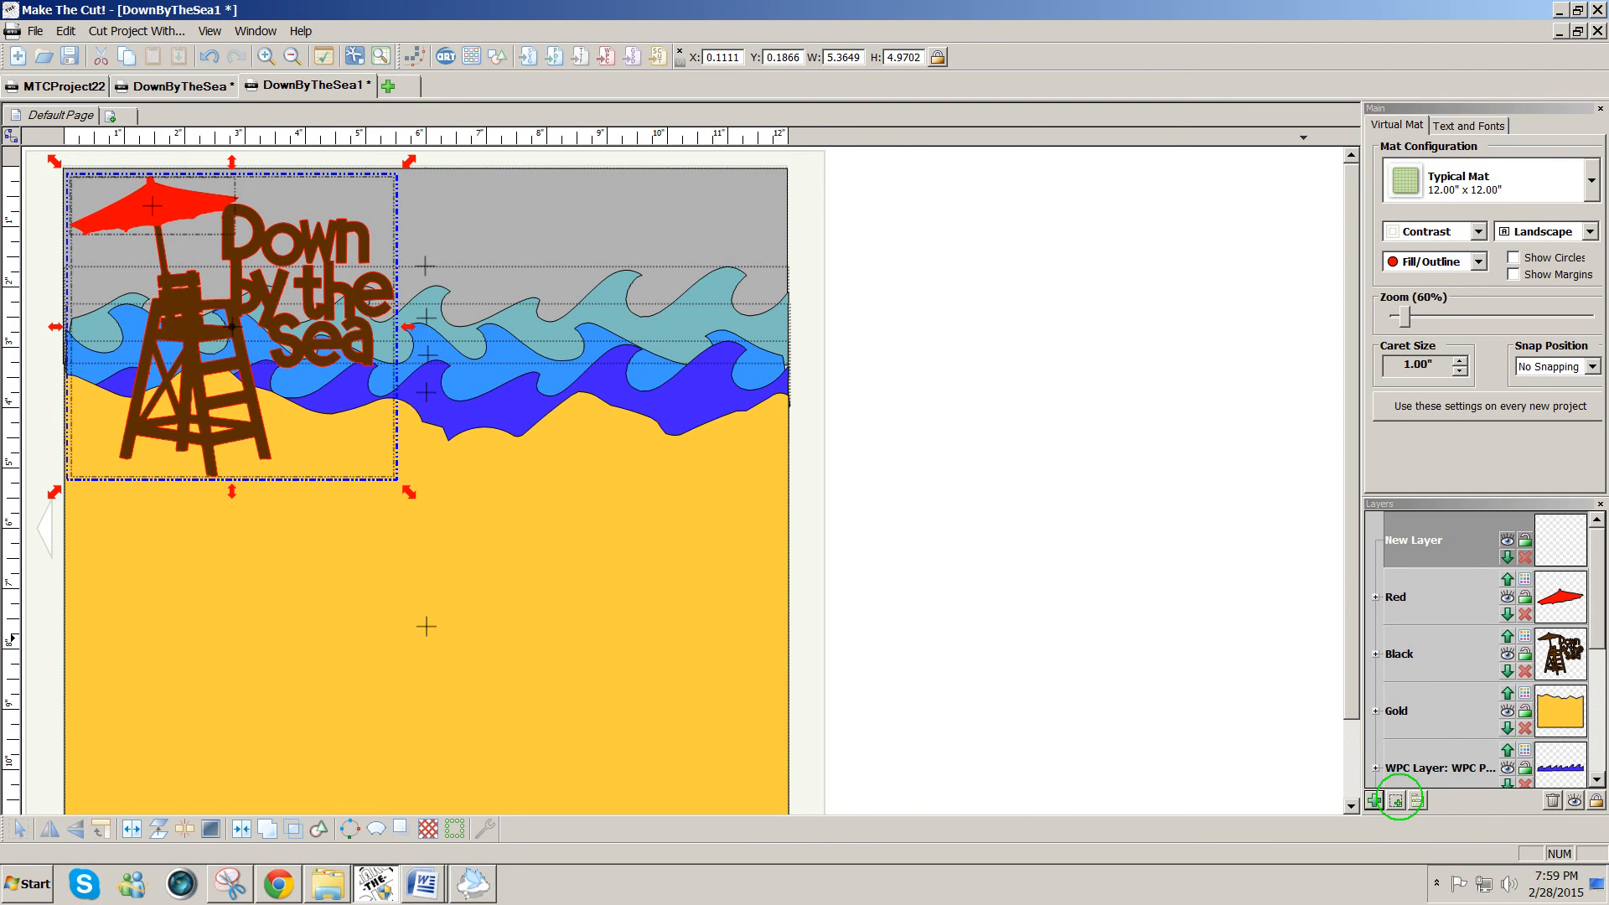
click(1396, 800)
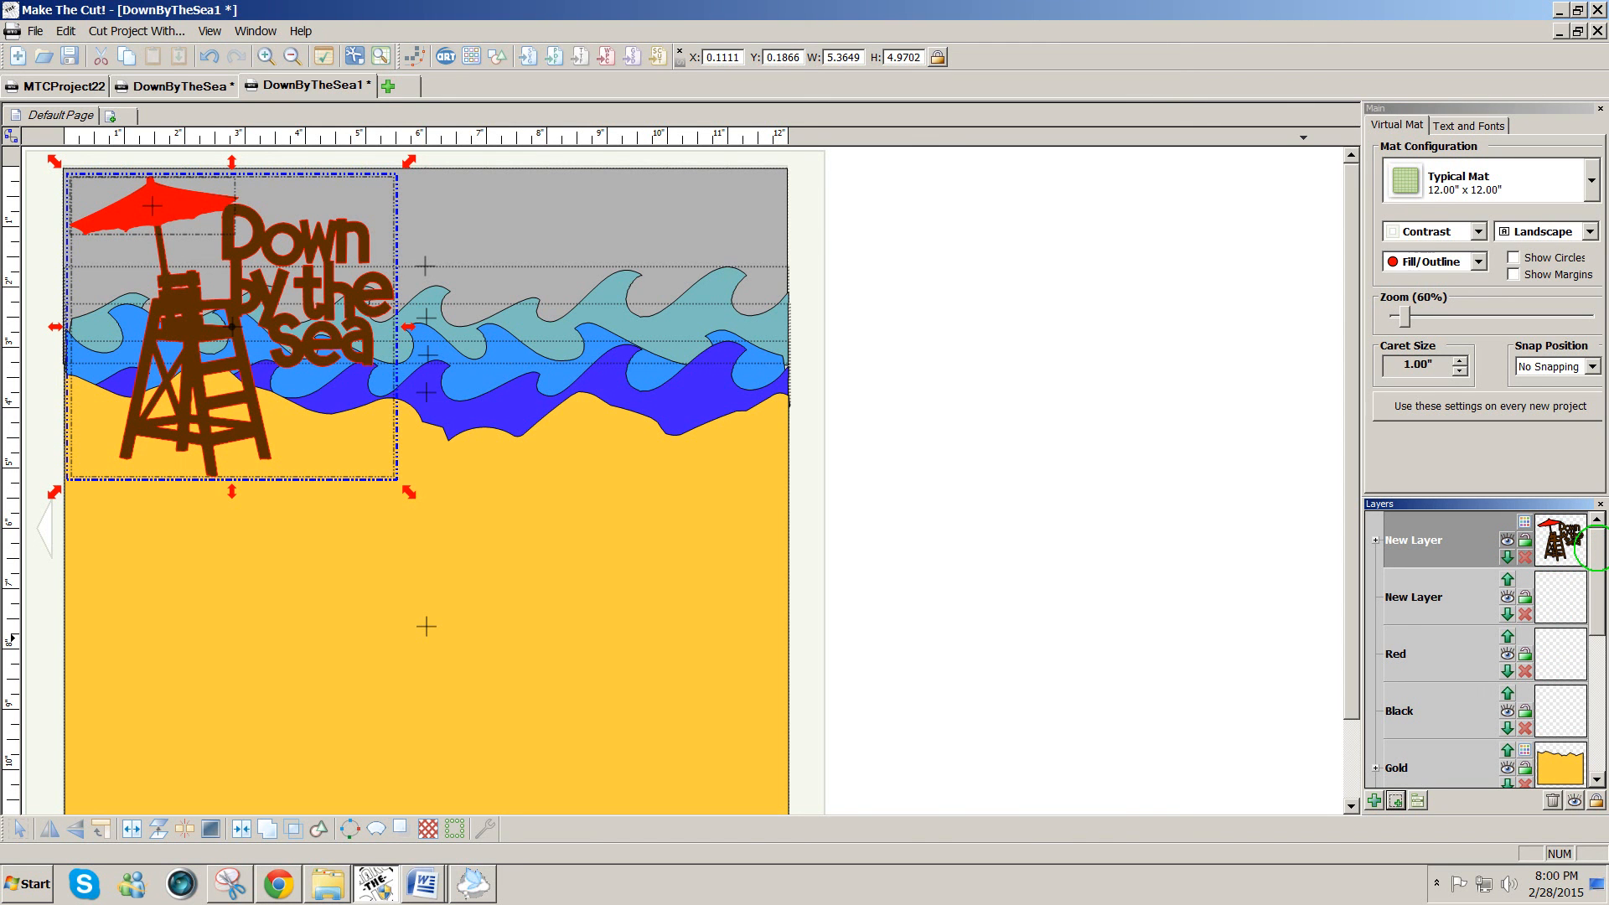
Step: Separate the brown chair and lettering shape from the umbrella by sending it to its own new layer
click(1235, 564)
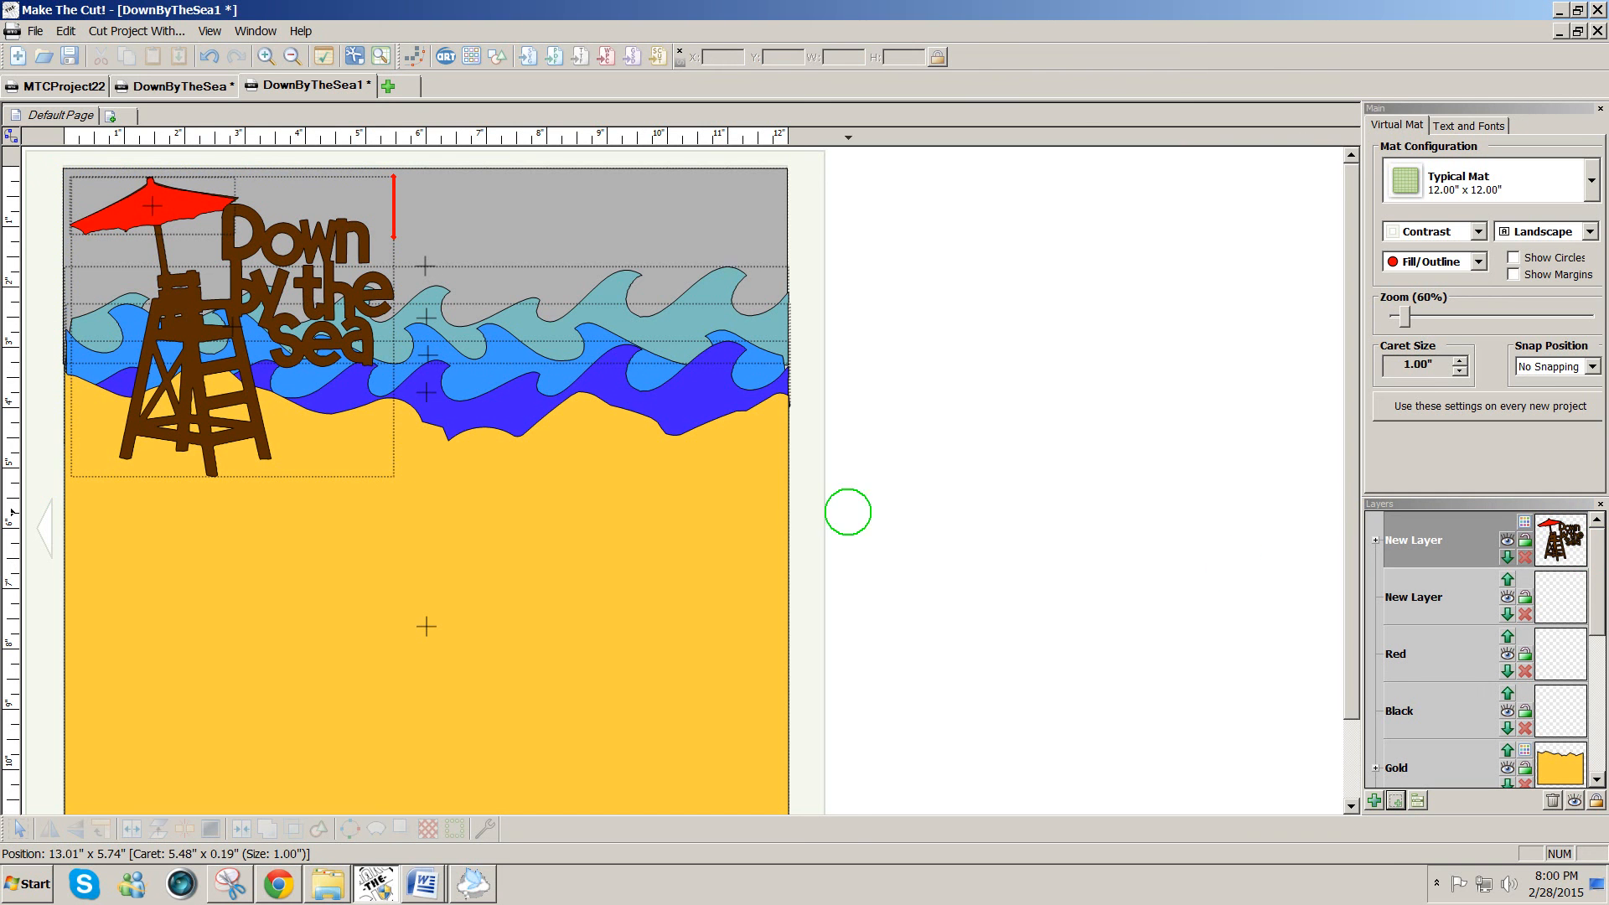
click(265, 450)
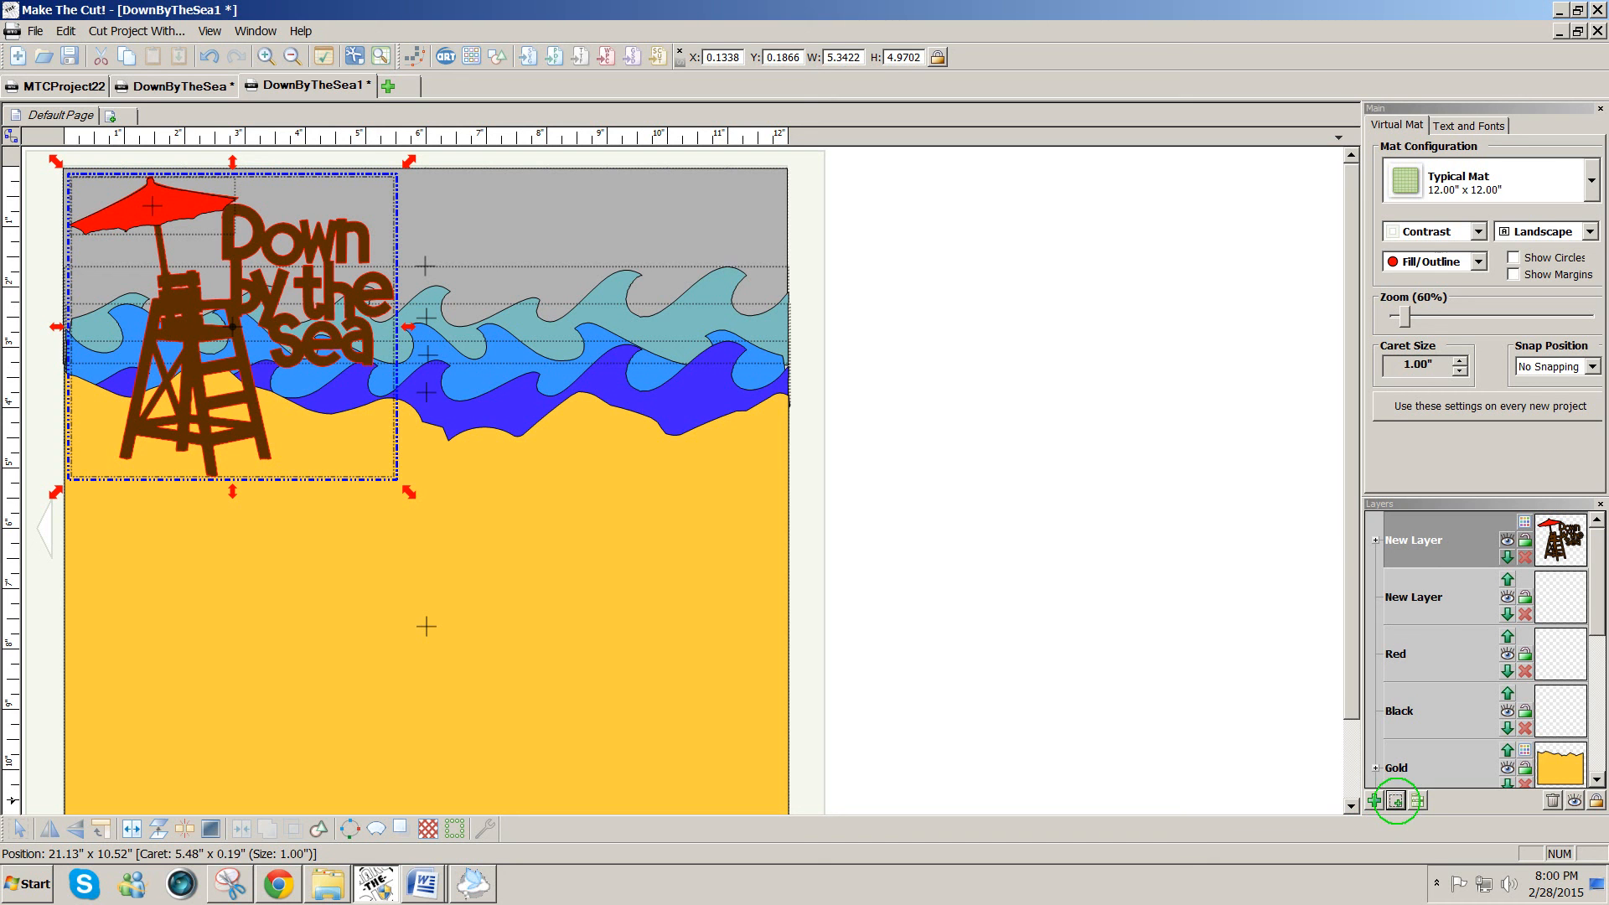
click(1395, 800)
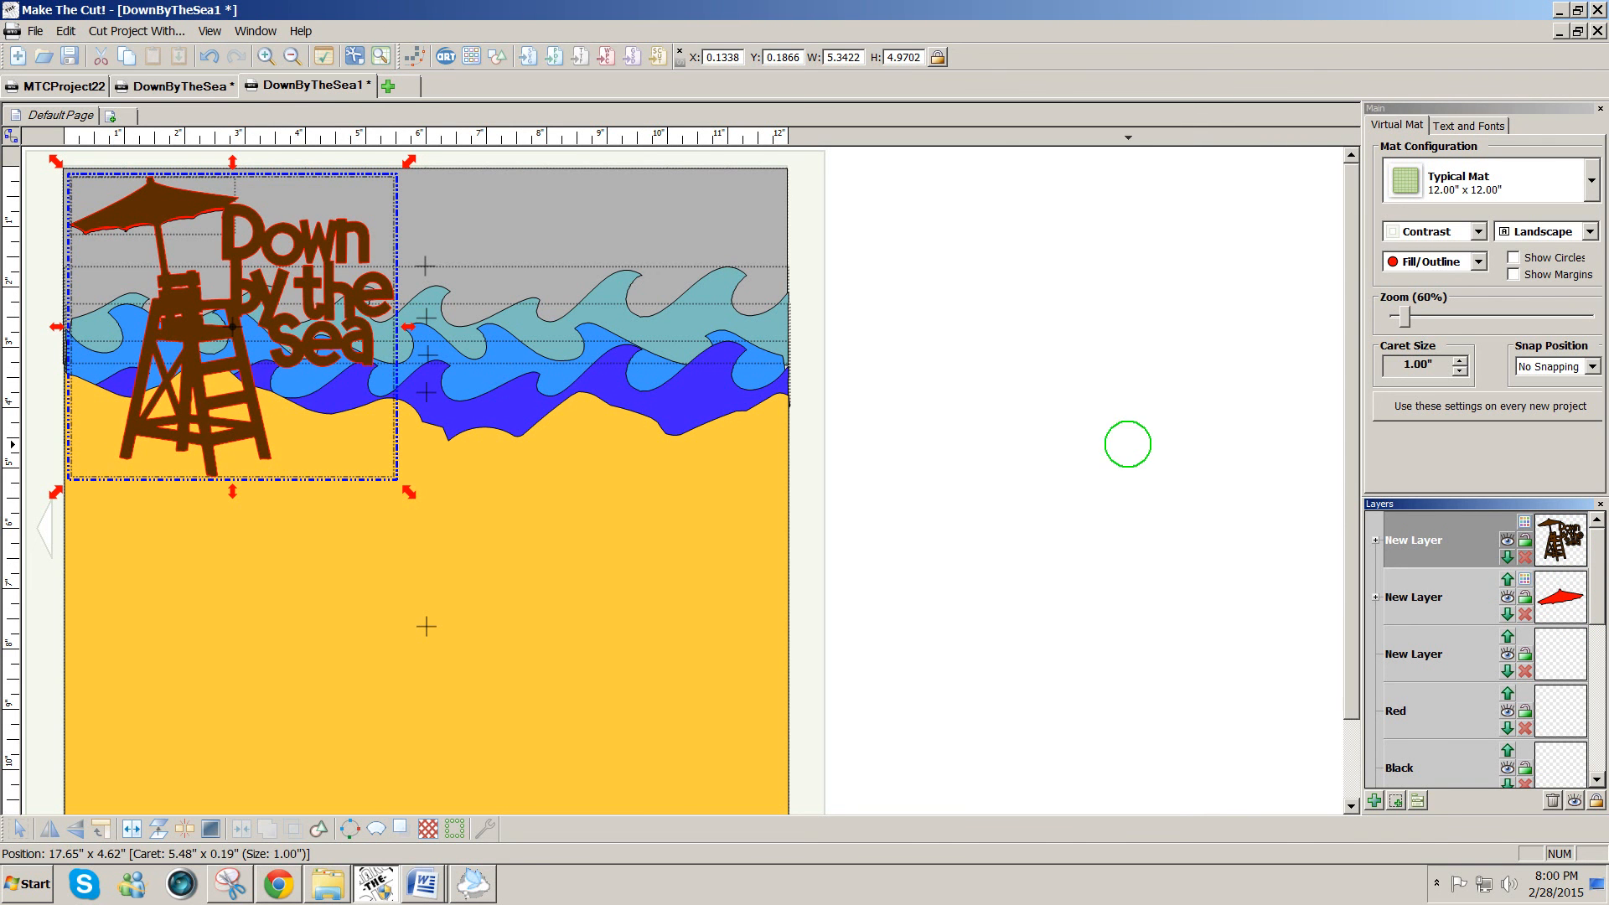
Step: Raise the umbrella layer above the brown chair layer and delete all empty layers
click(1506, 579)
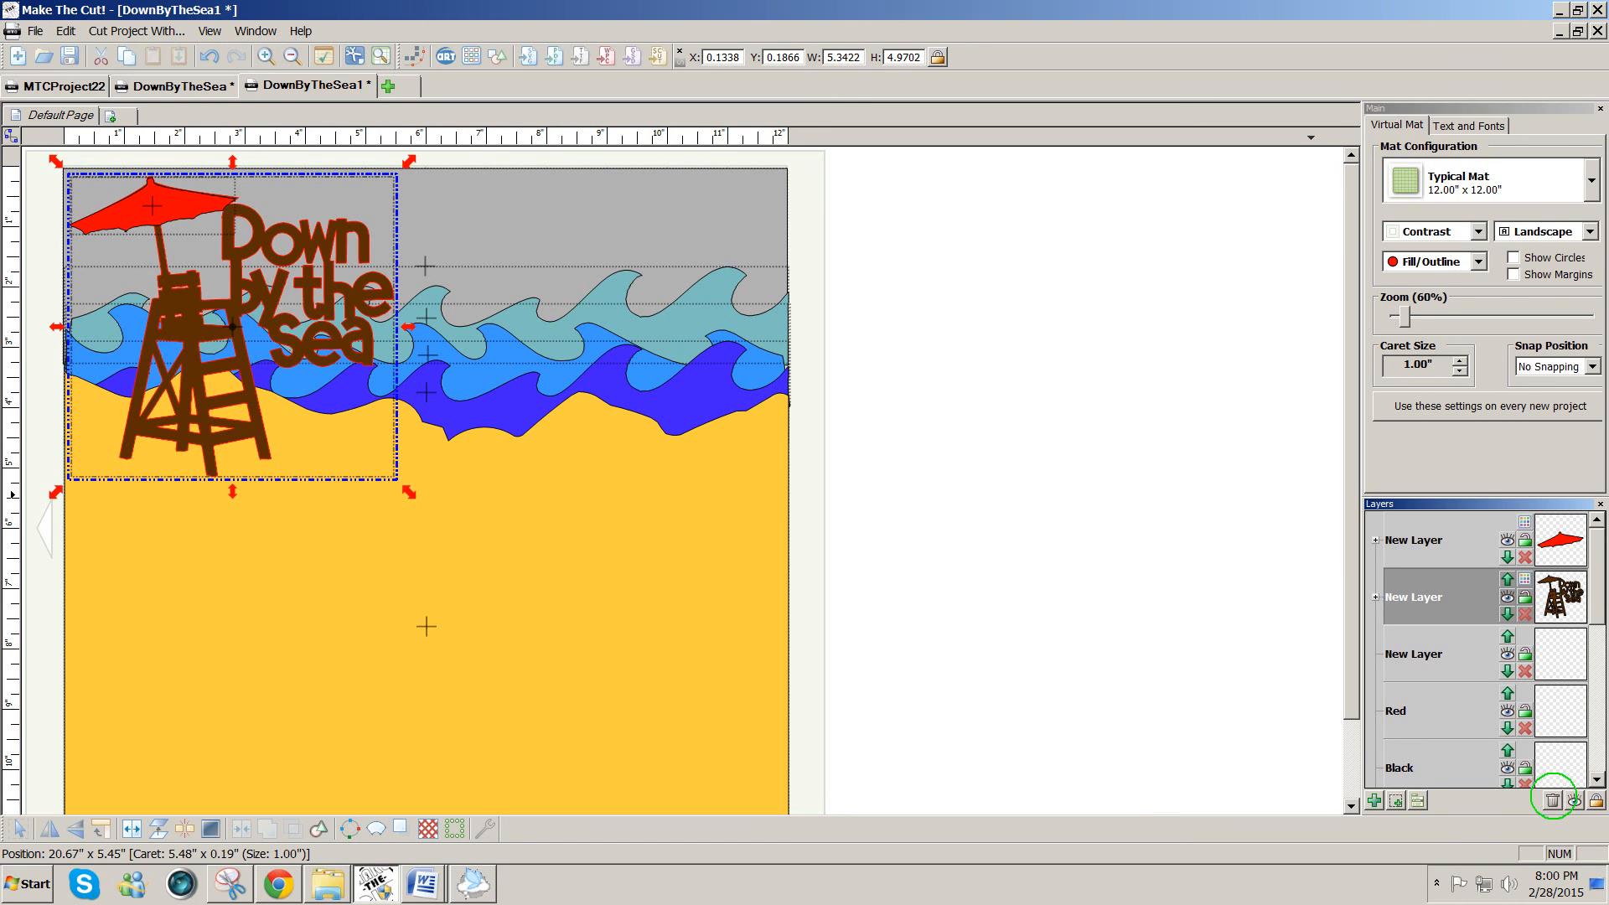
click(1552, 799)
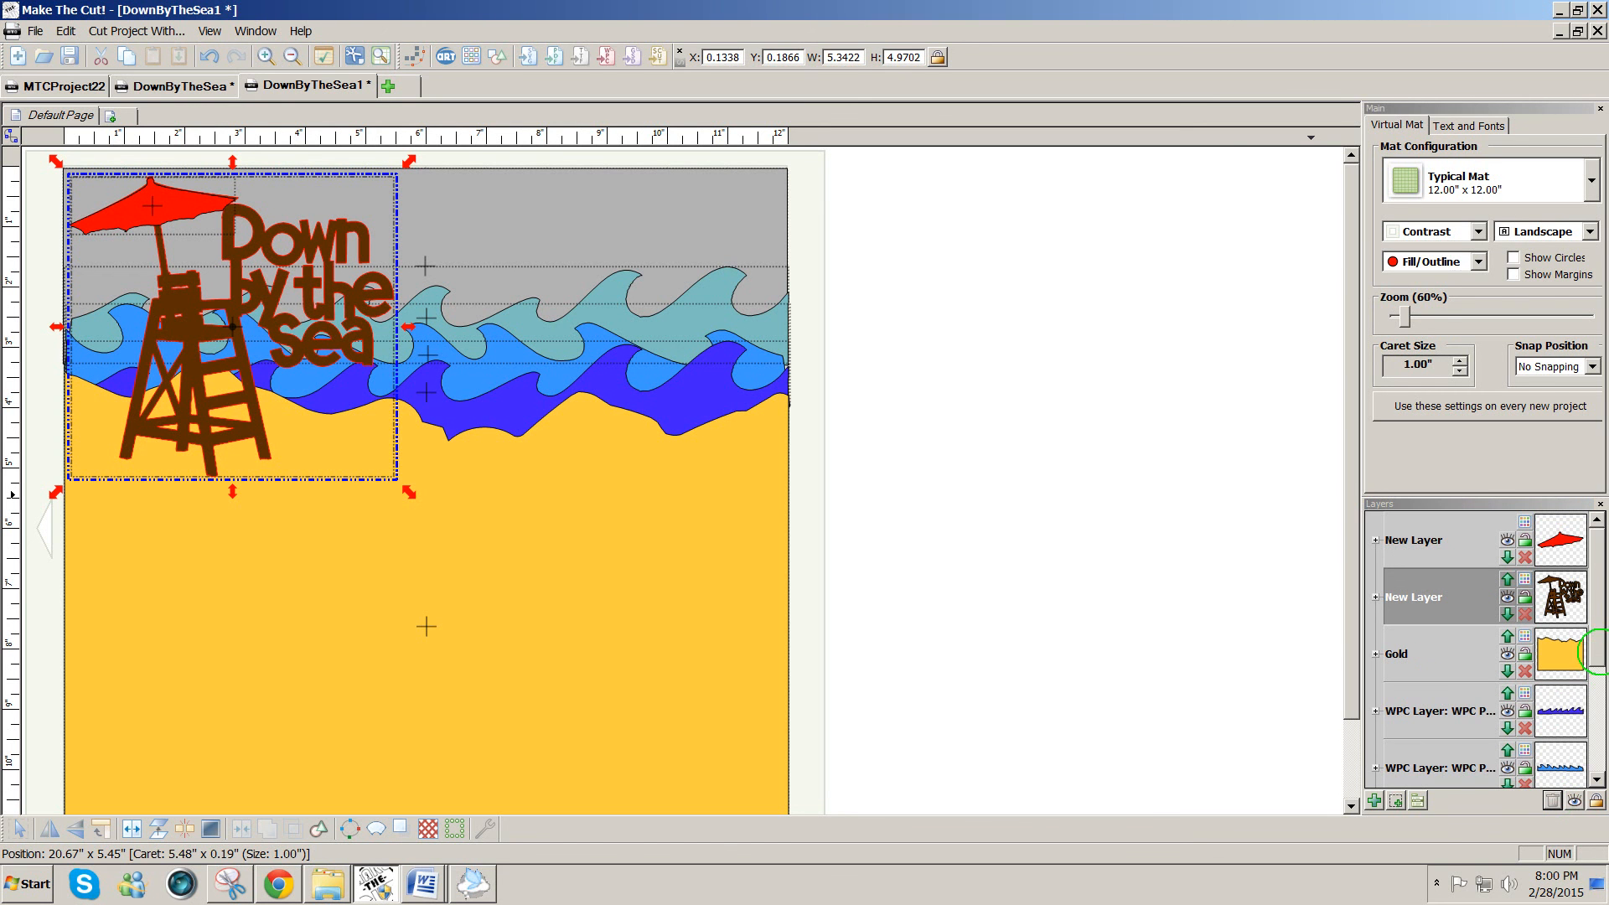
mouse_move(1601, 651)
mouse_down()
mouse_move(1602, 757)
mouse_move(1606, 656)
mouse_up()
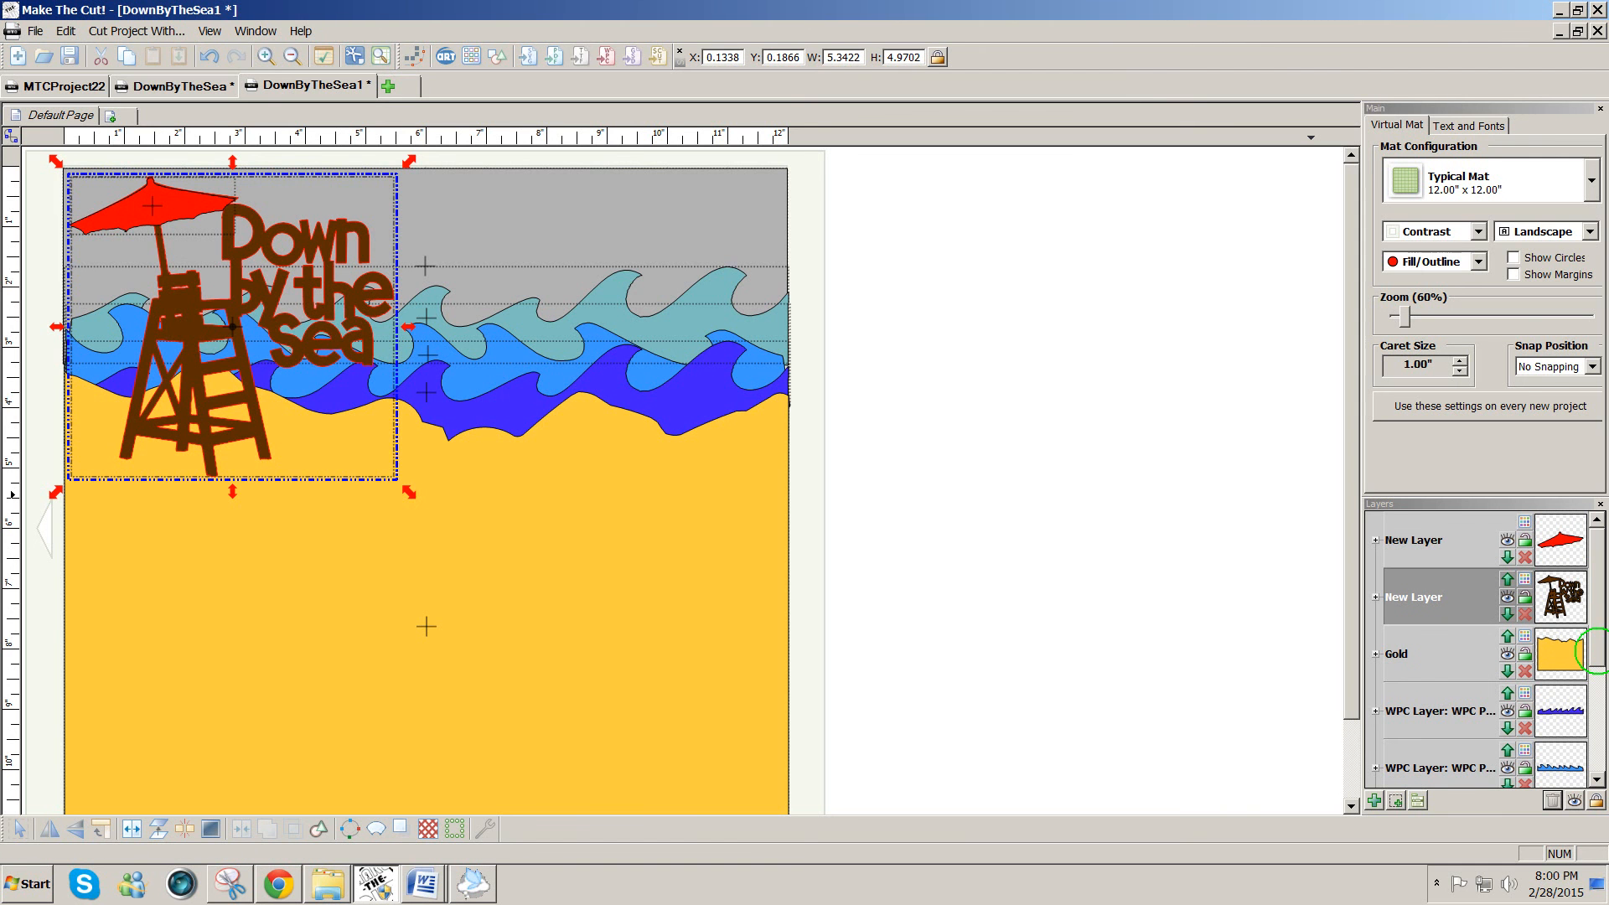
Step: Delete the Gold sand layer and undo the deletion
click(1565, 670)
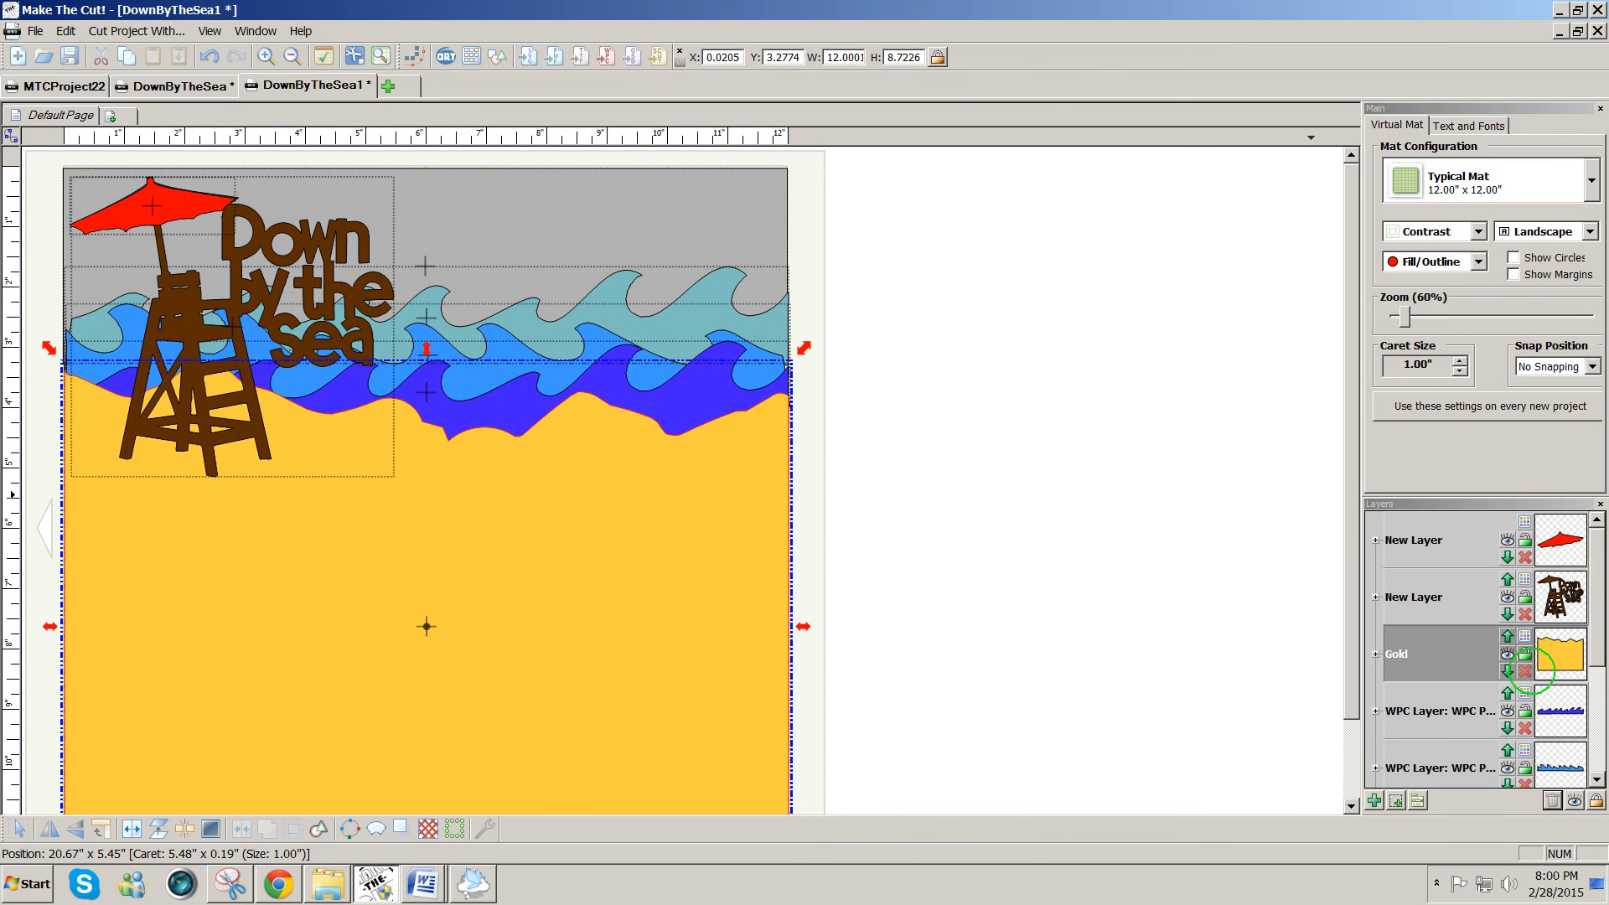
click(1525, 671)
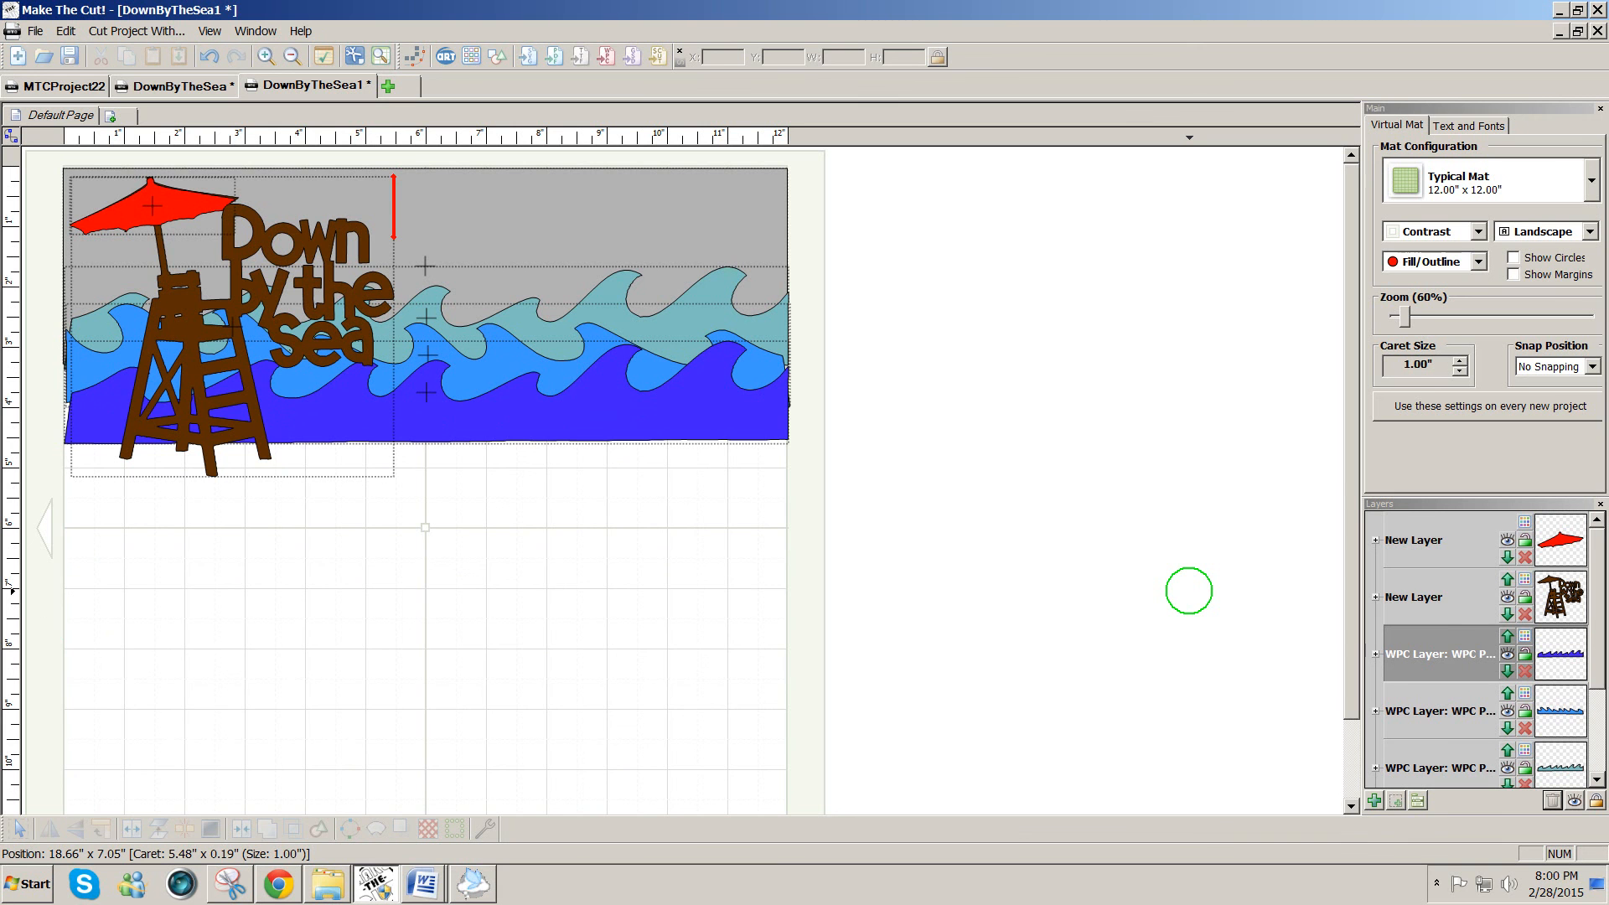
key(ctrl+z)
click(1146, 578)
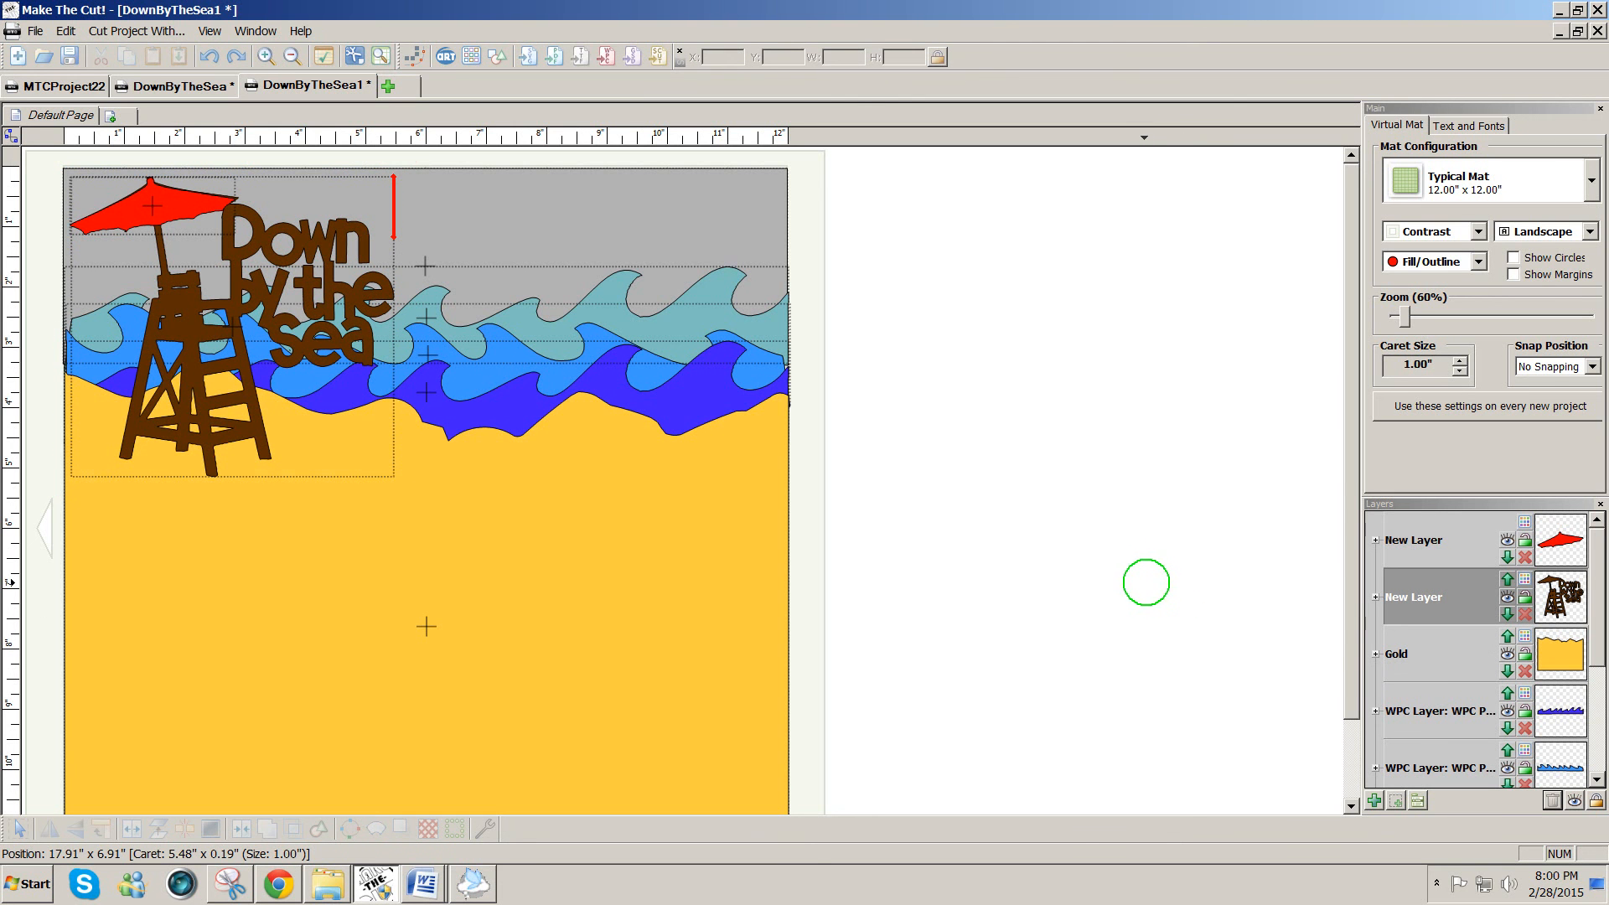
Step: Move the red umbrella layer to the bottom of the layer order
scroll(1596, 687, down, 2)
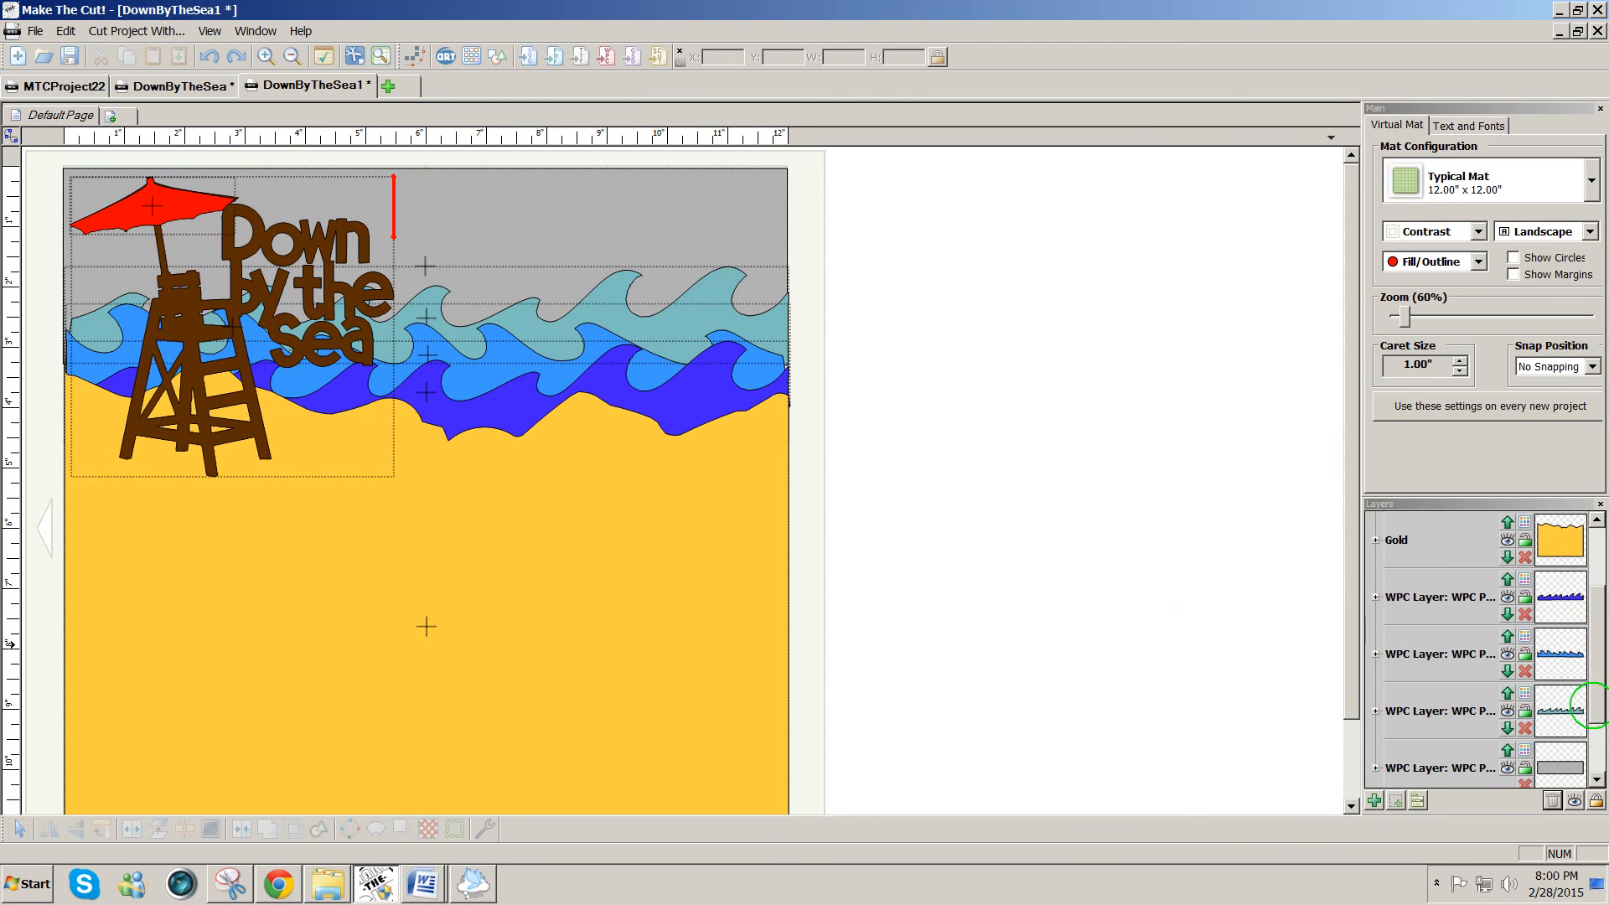
scroll(1582, 727, up, 2)
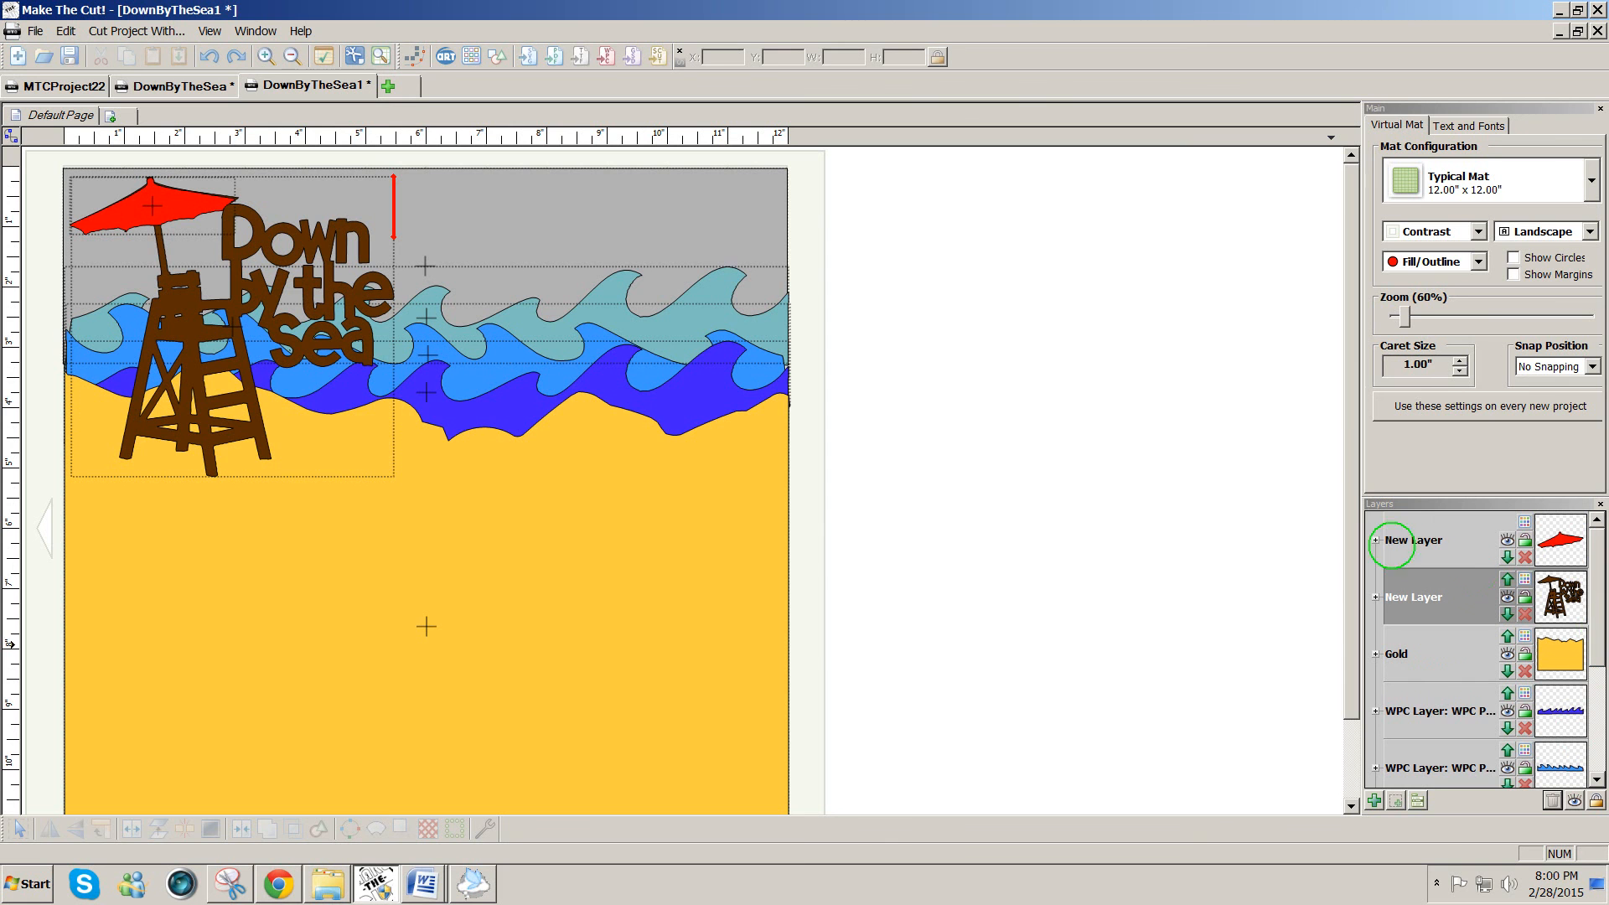
right_click(1416, 541)
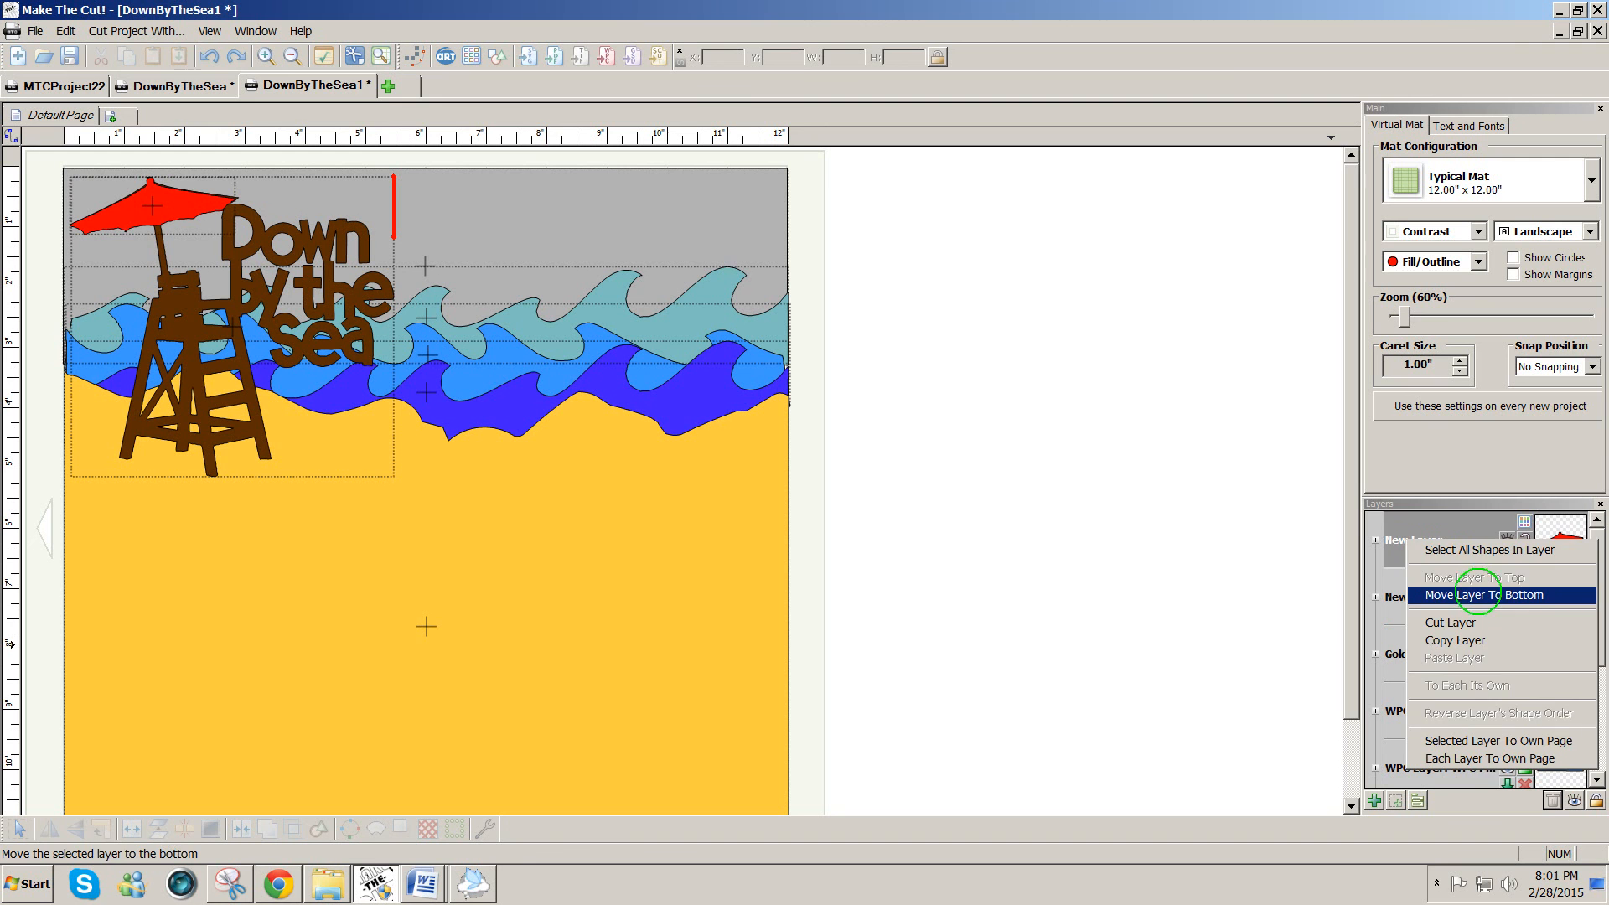
click(1477, 594)
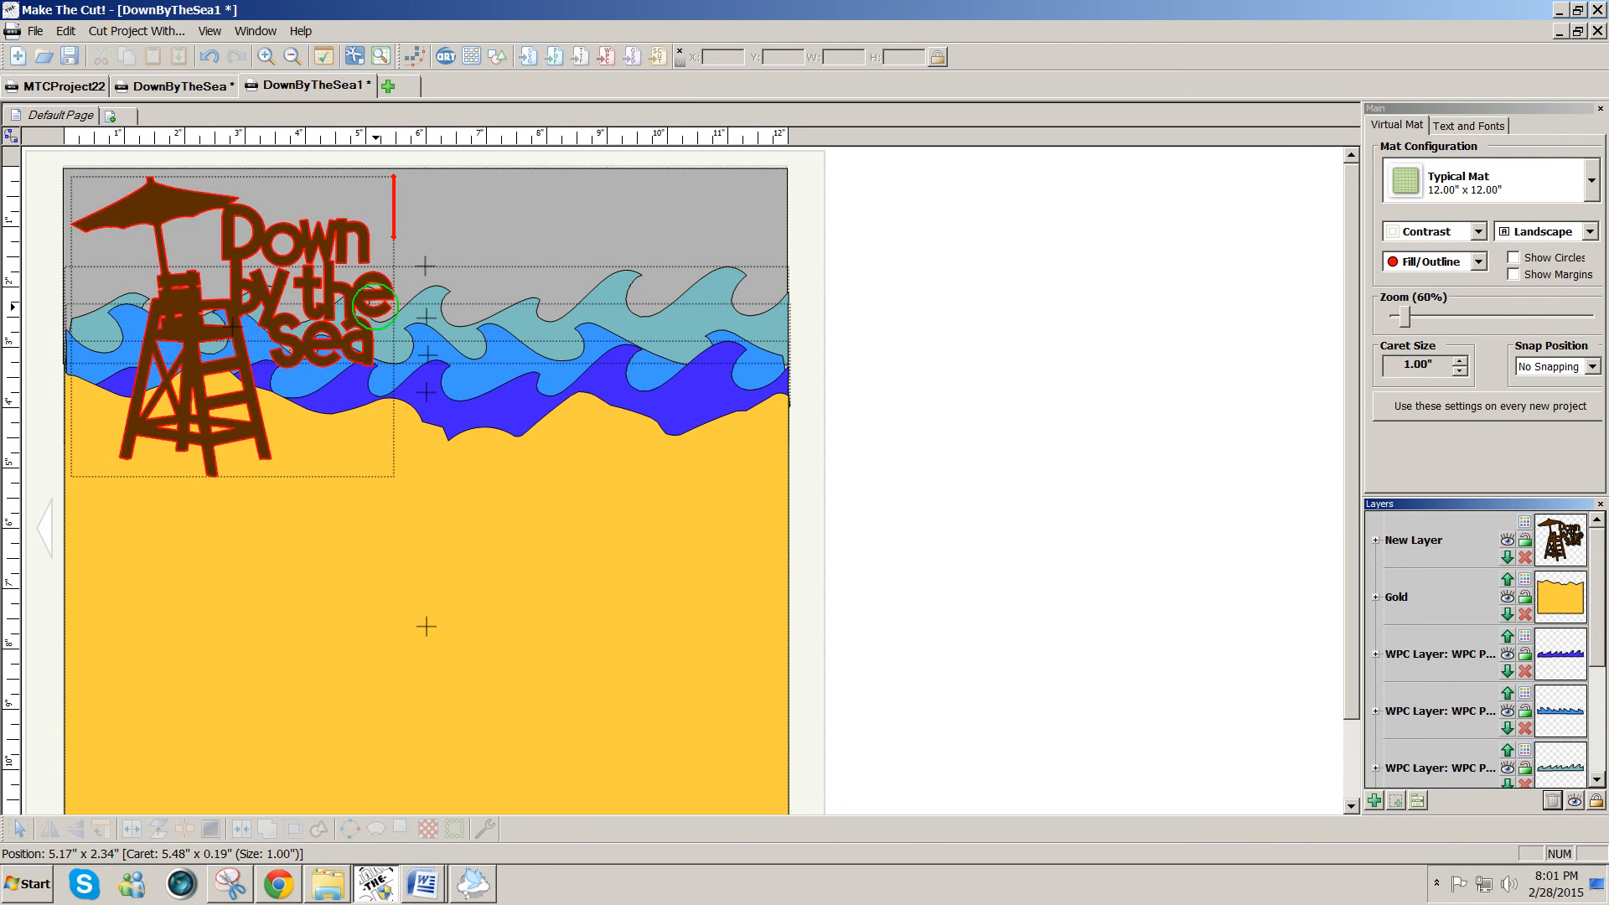
Step: Move the red umbrella layer back to the top of the layer order
drag(1596, 553, 1596, 683)
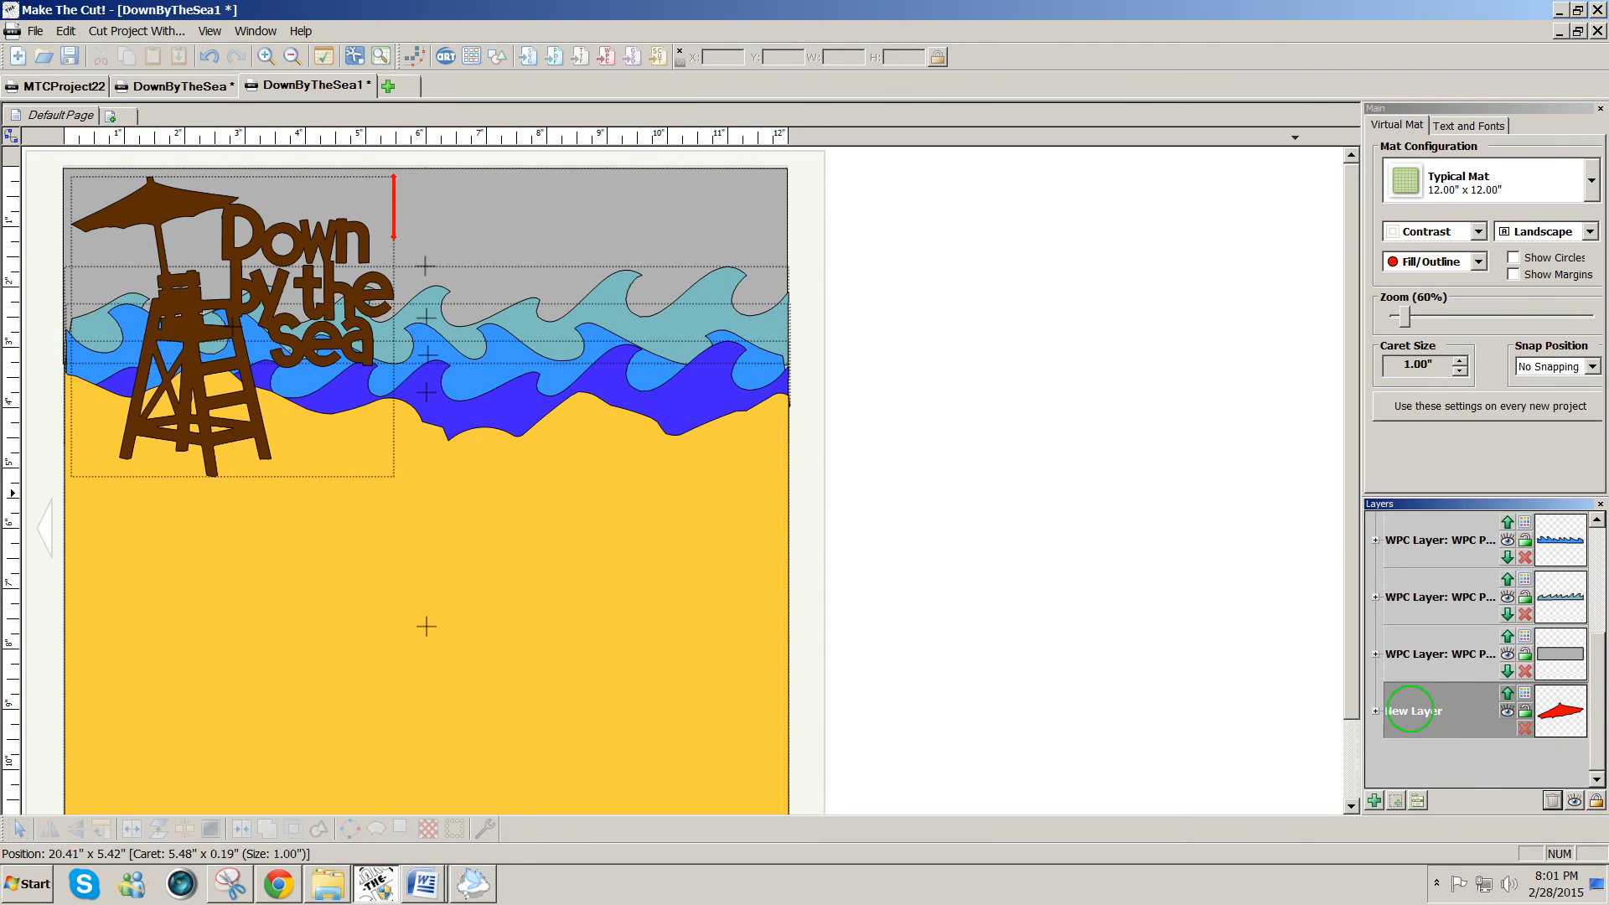
right_click(1410, 708)
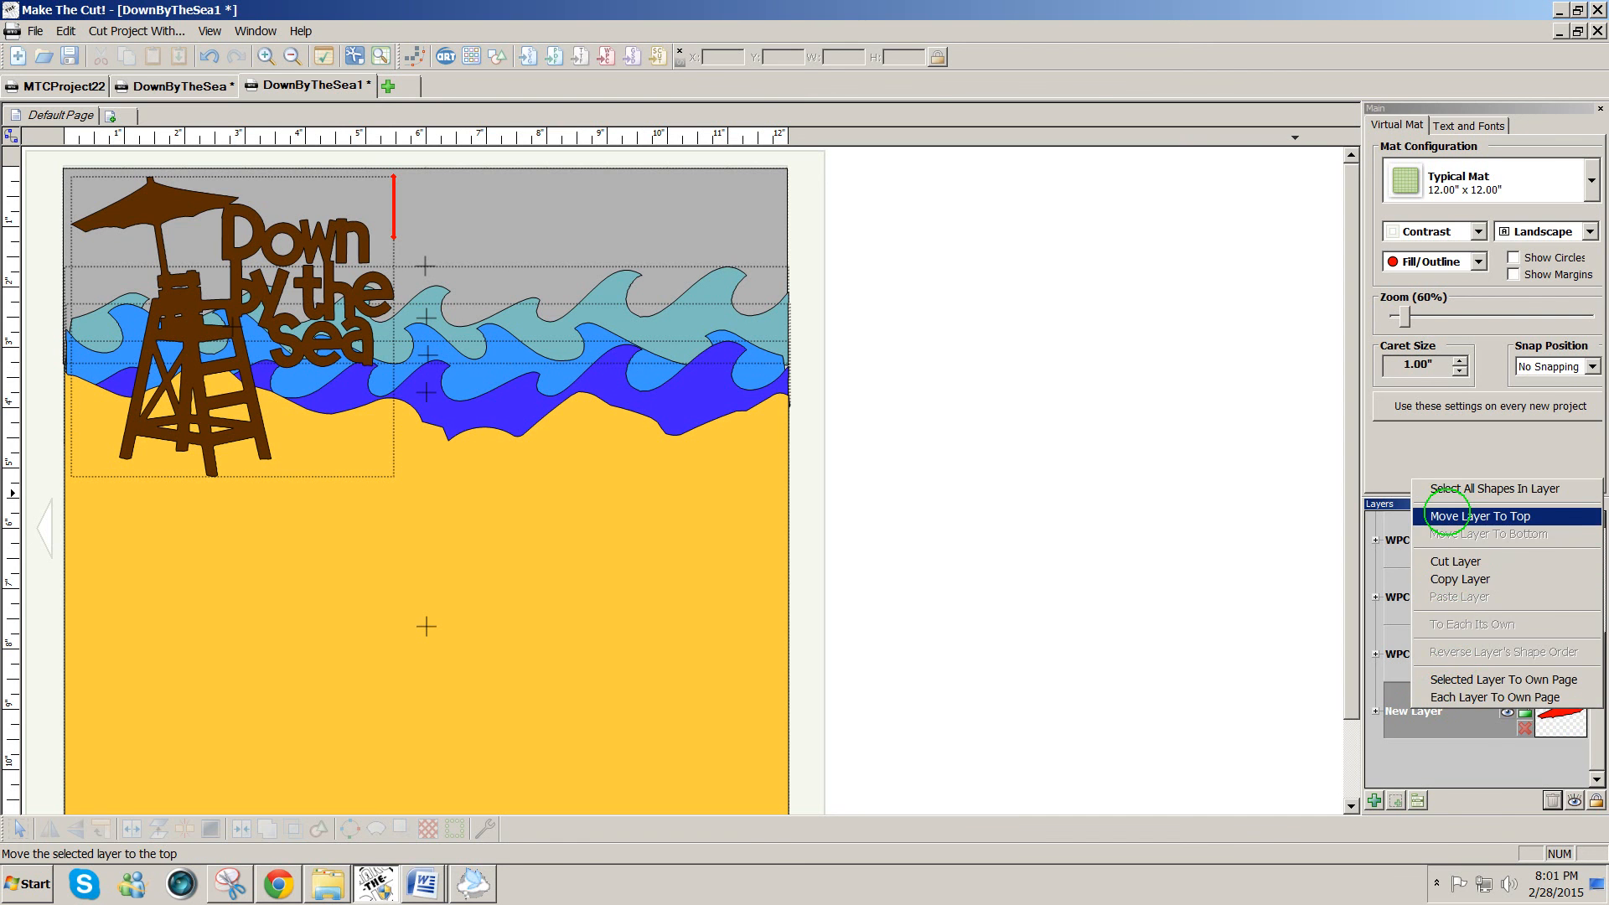
click(1446, 515)
drag(1596, 582, 1596, 545)
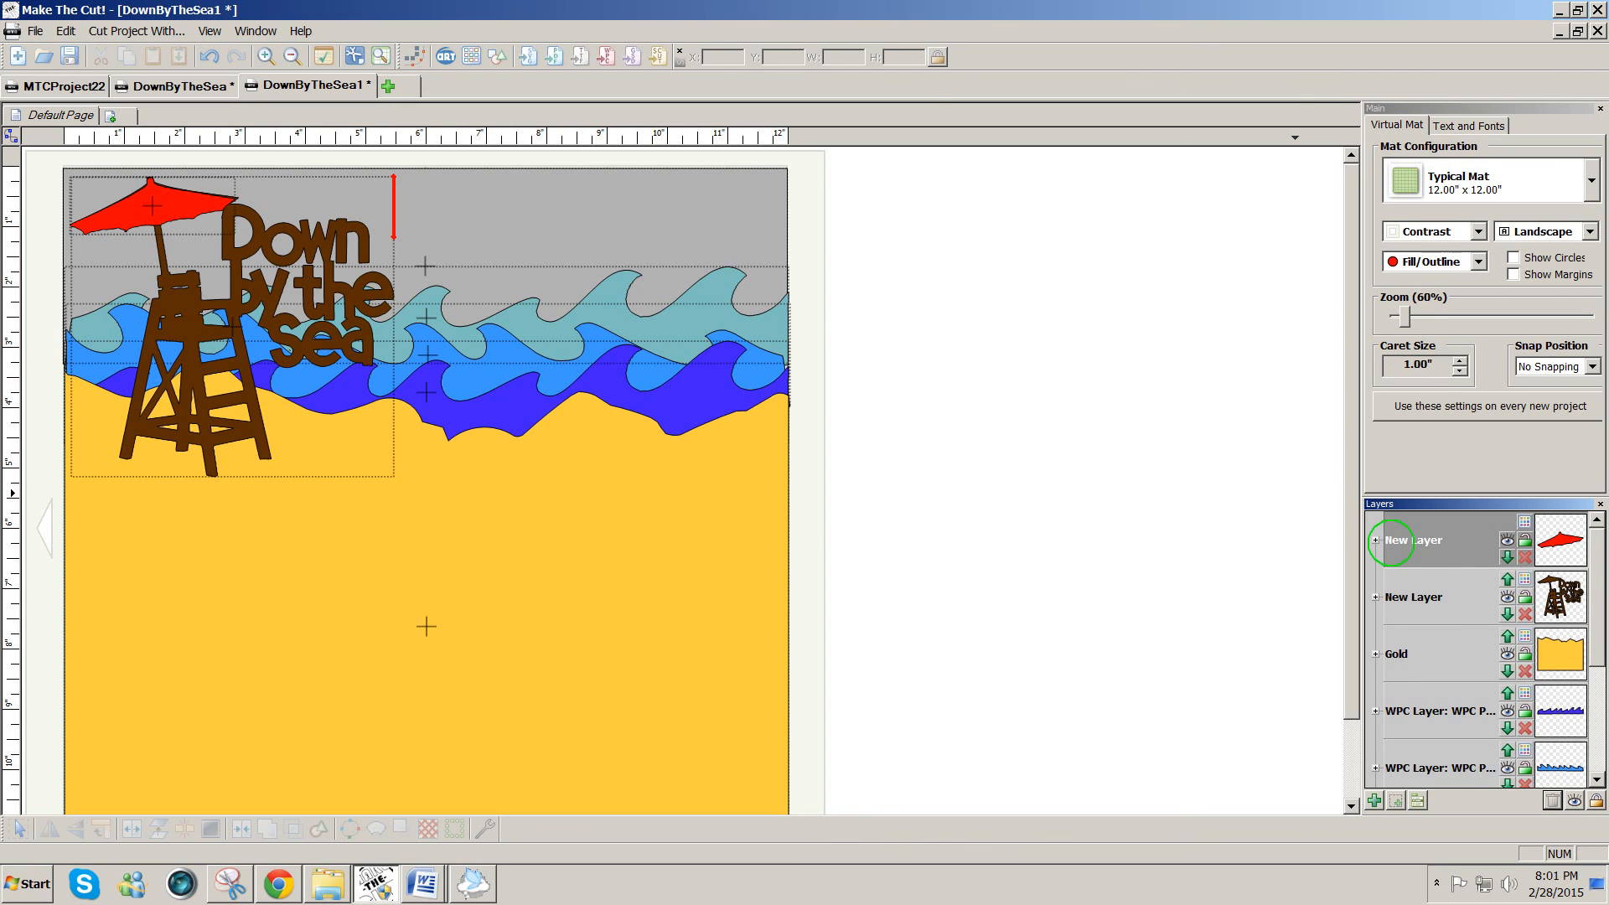
right_click(1391, 542)
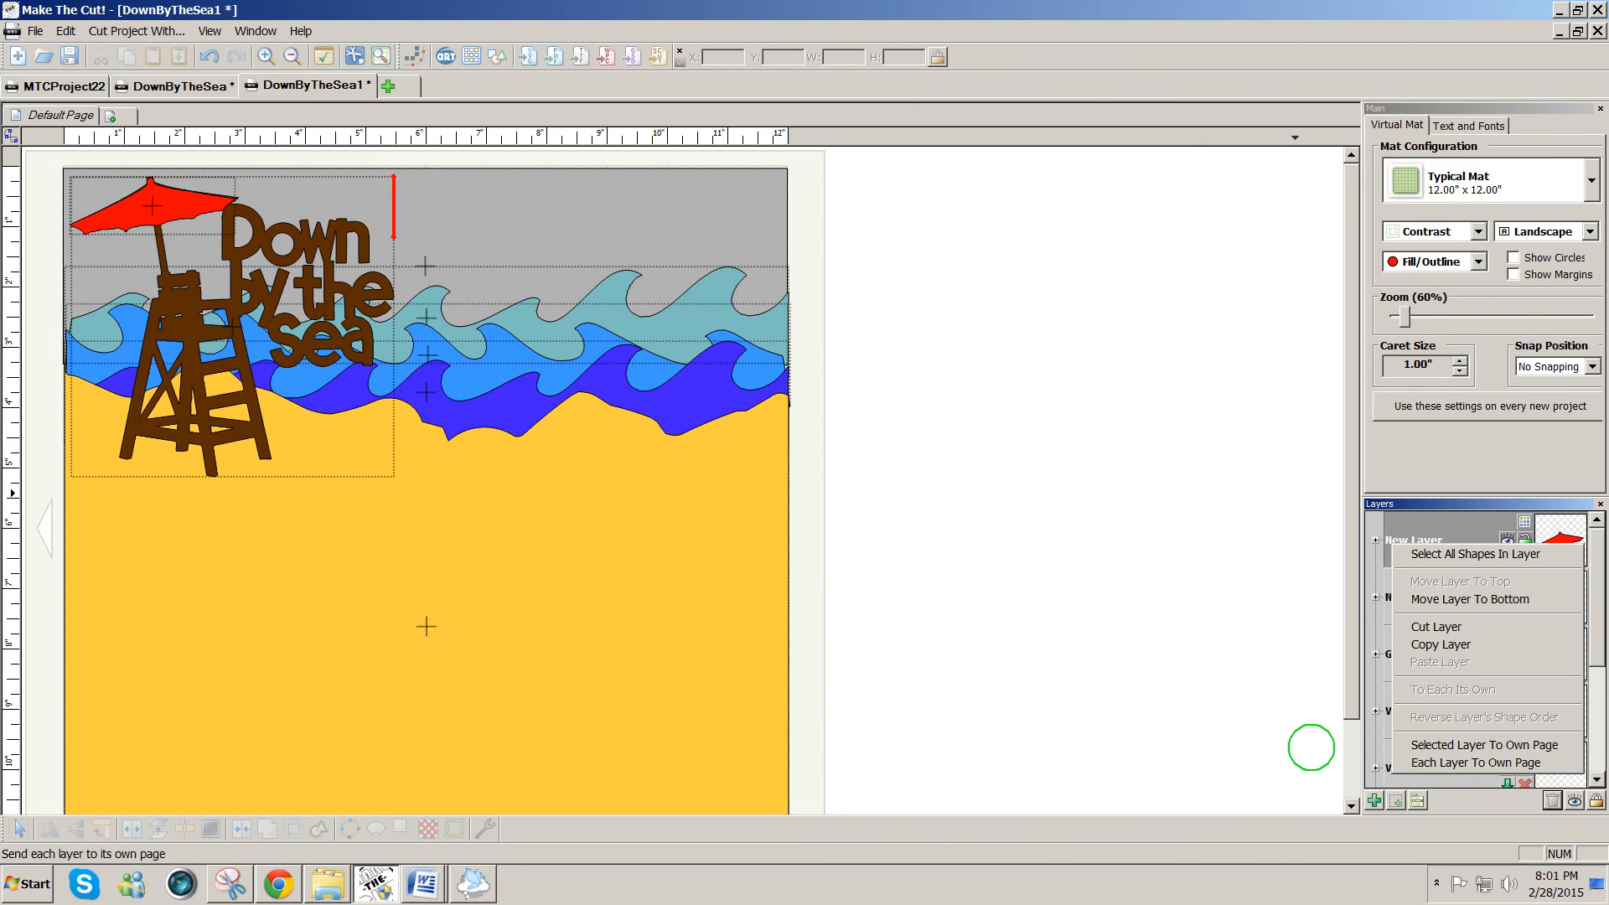
click(1309, 747)
drag(1594, 647, 1586, 578)
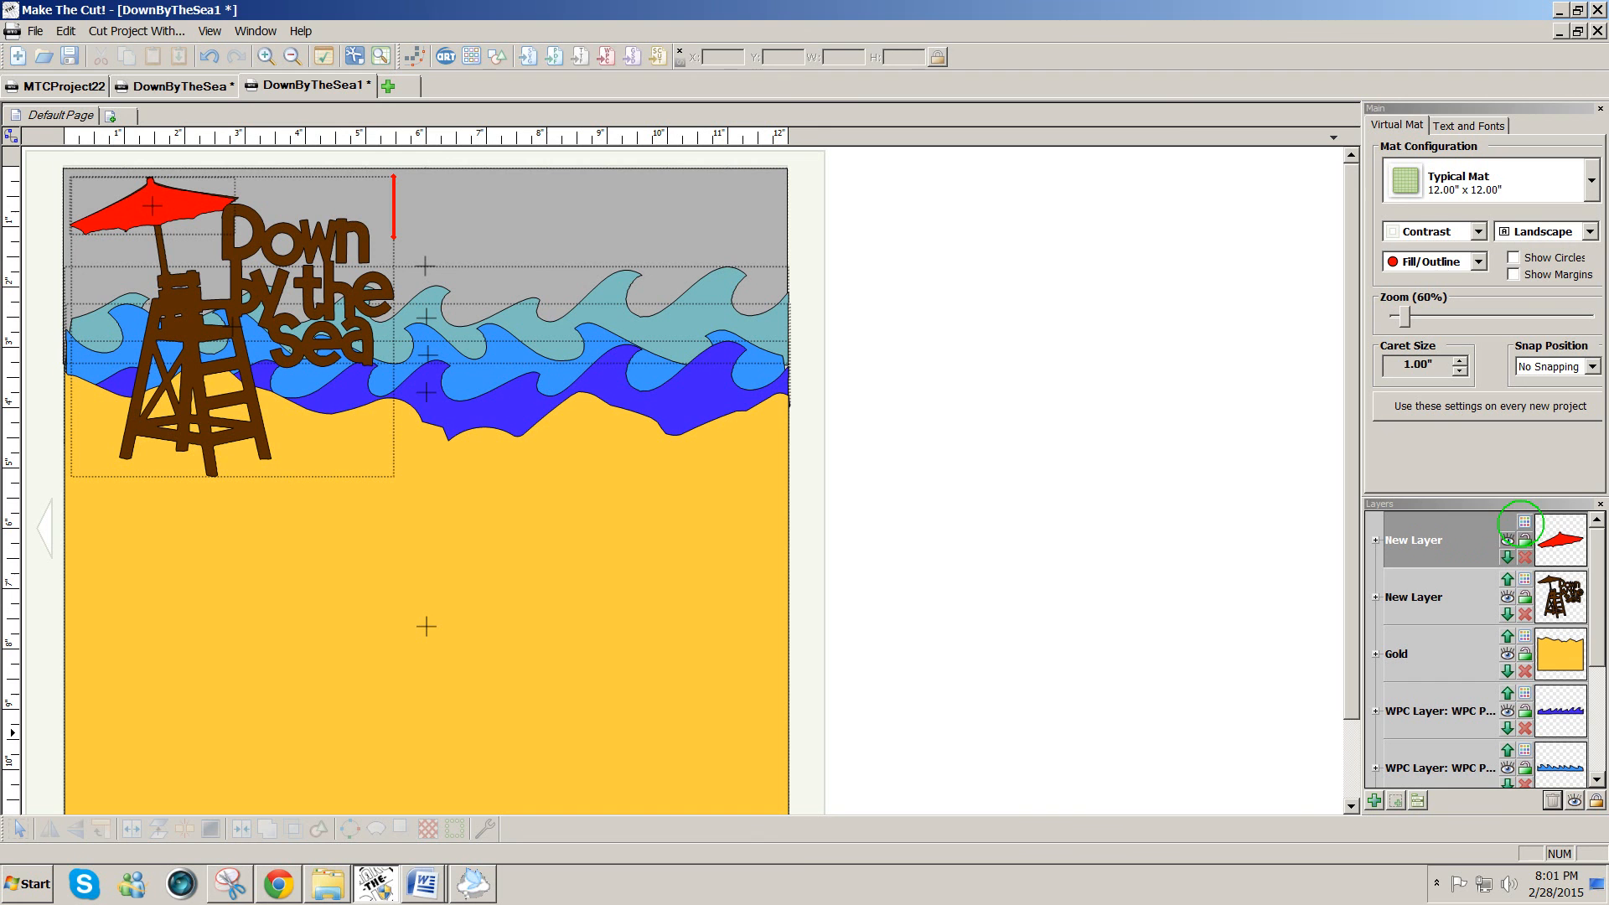
Step: Change the umbrella layer's color to purple
click(1523, 521)
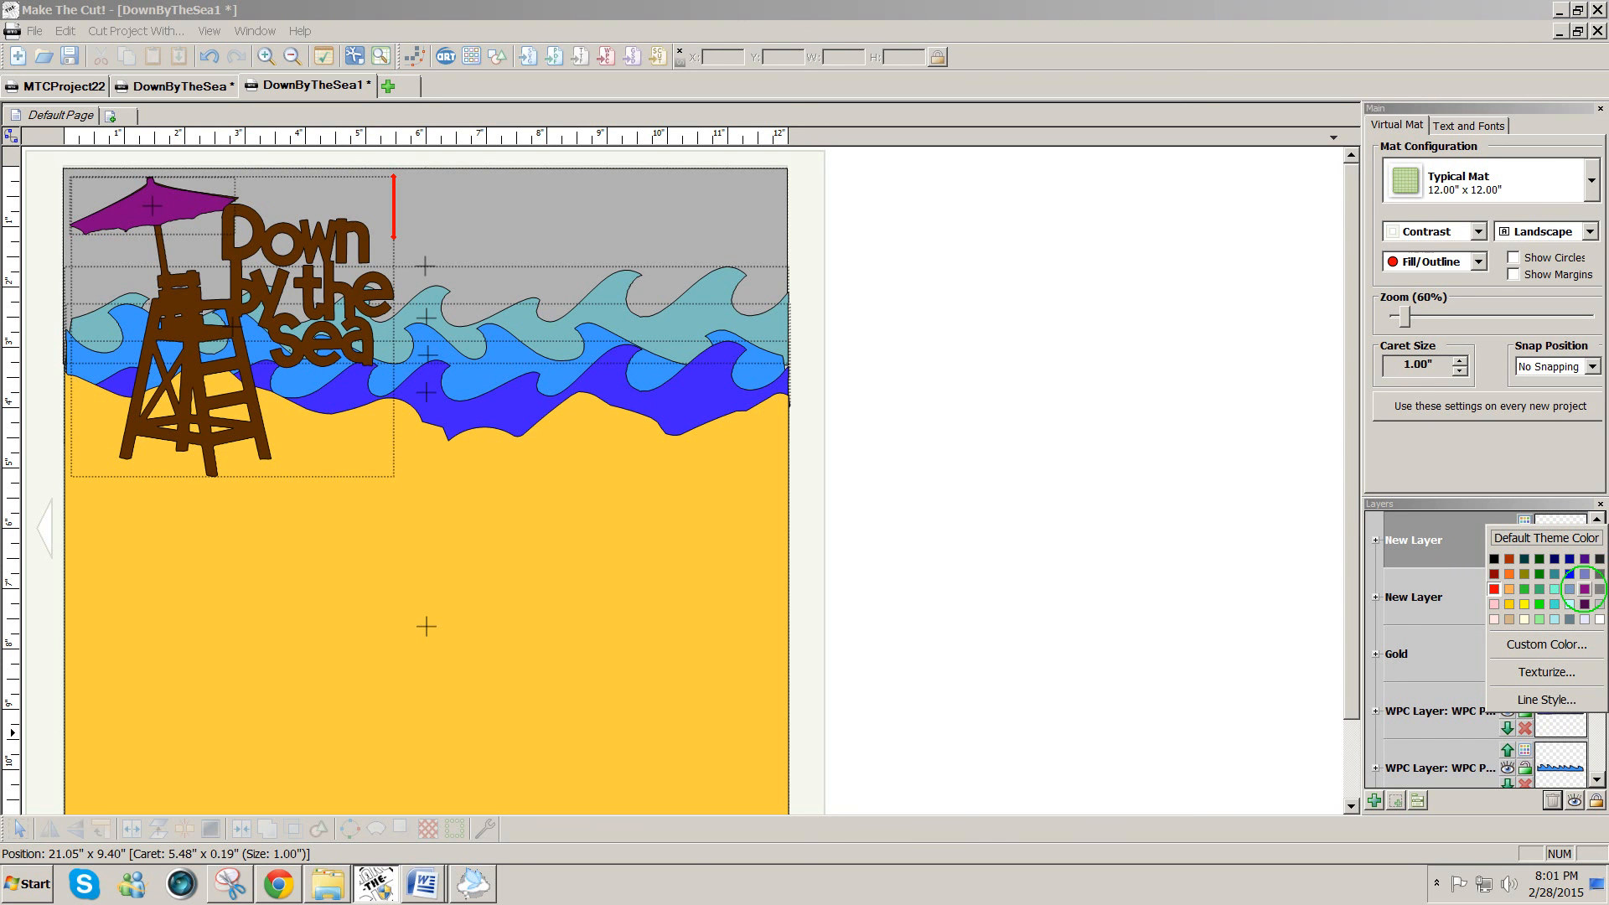
click(1585, 589)
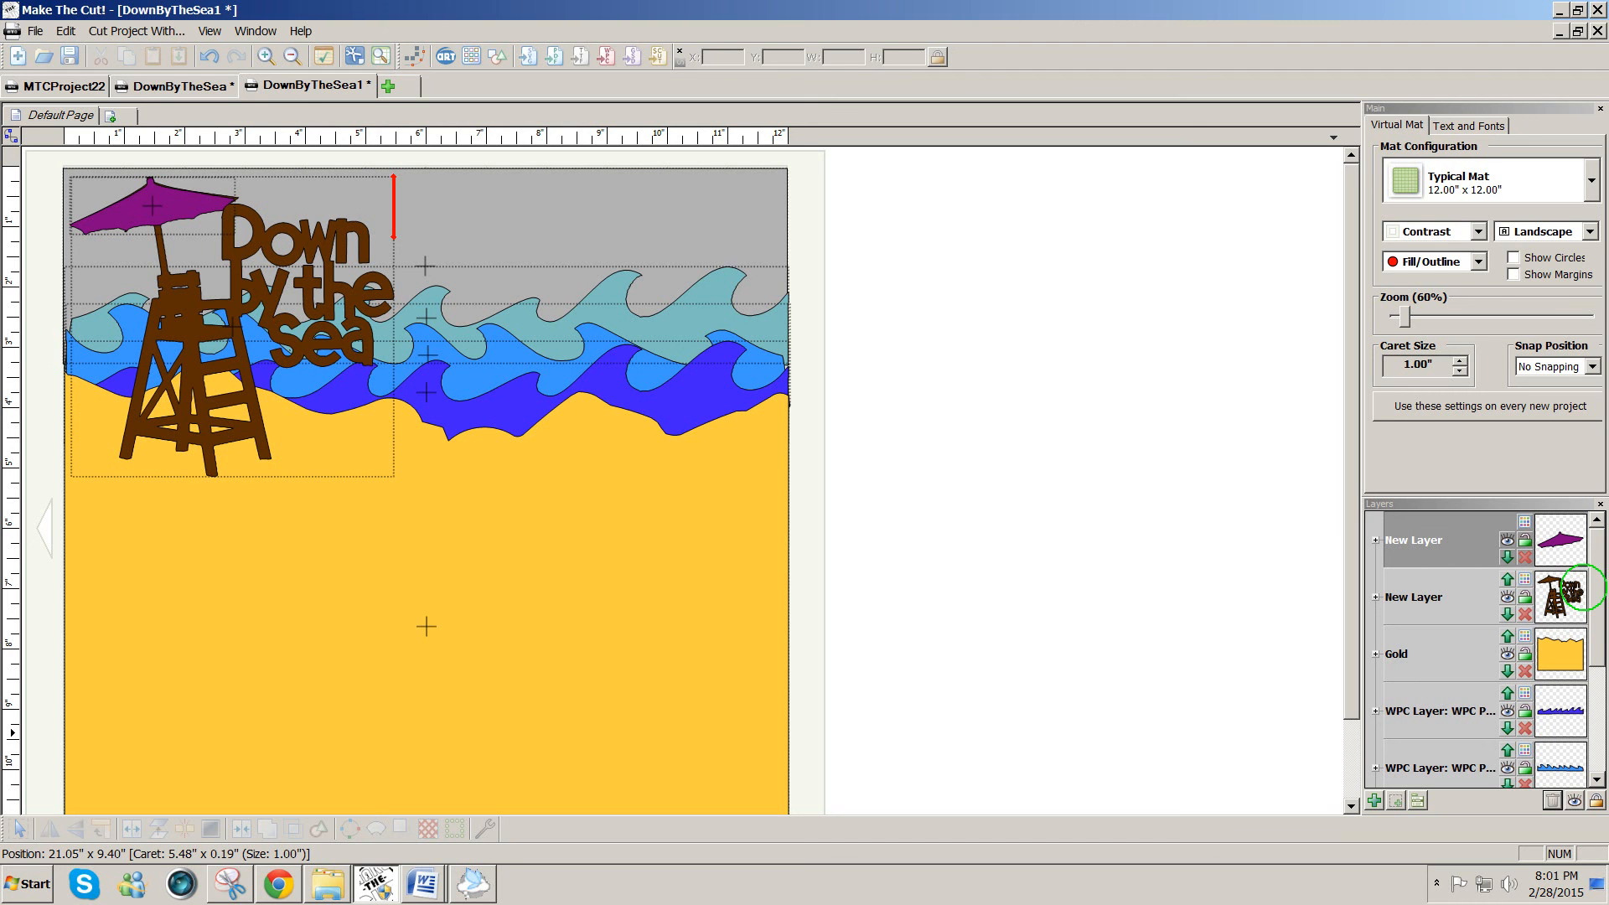
Step: Give the umbrella layer a brighter custom magenta with luminosity 94 (red 200, green 0, blue 200)
click(1525, 521)
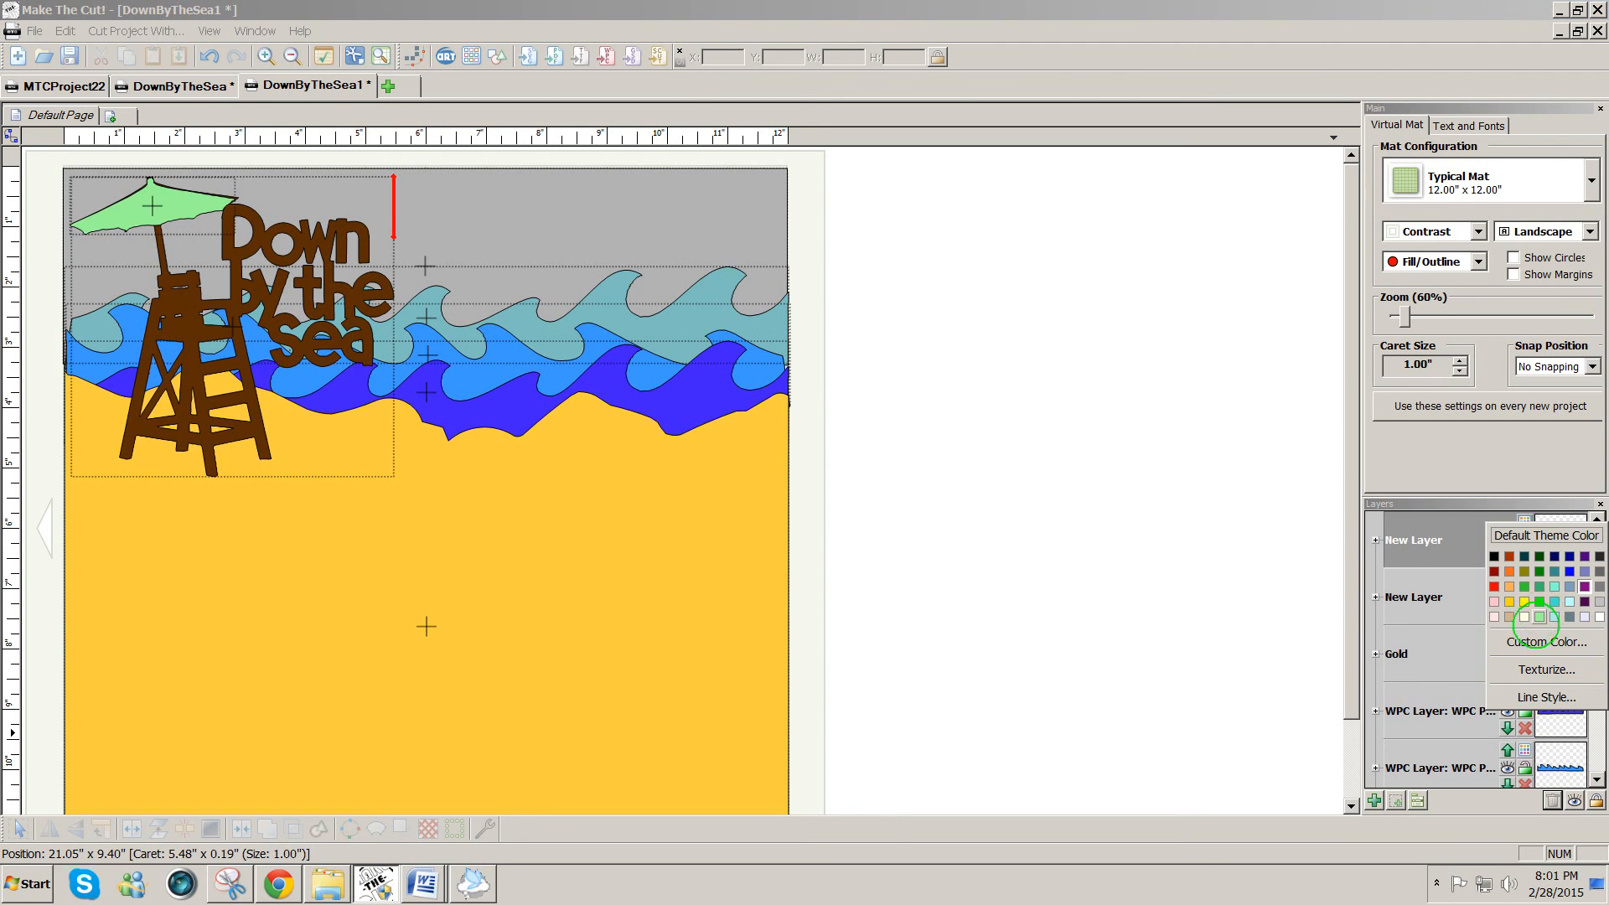
click(1534, 642)
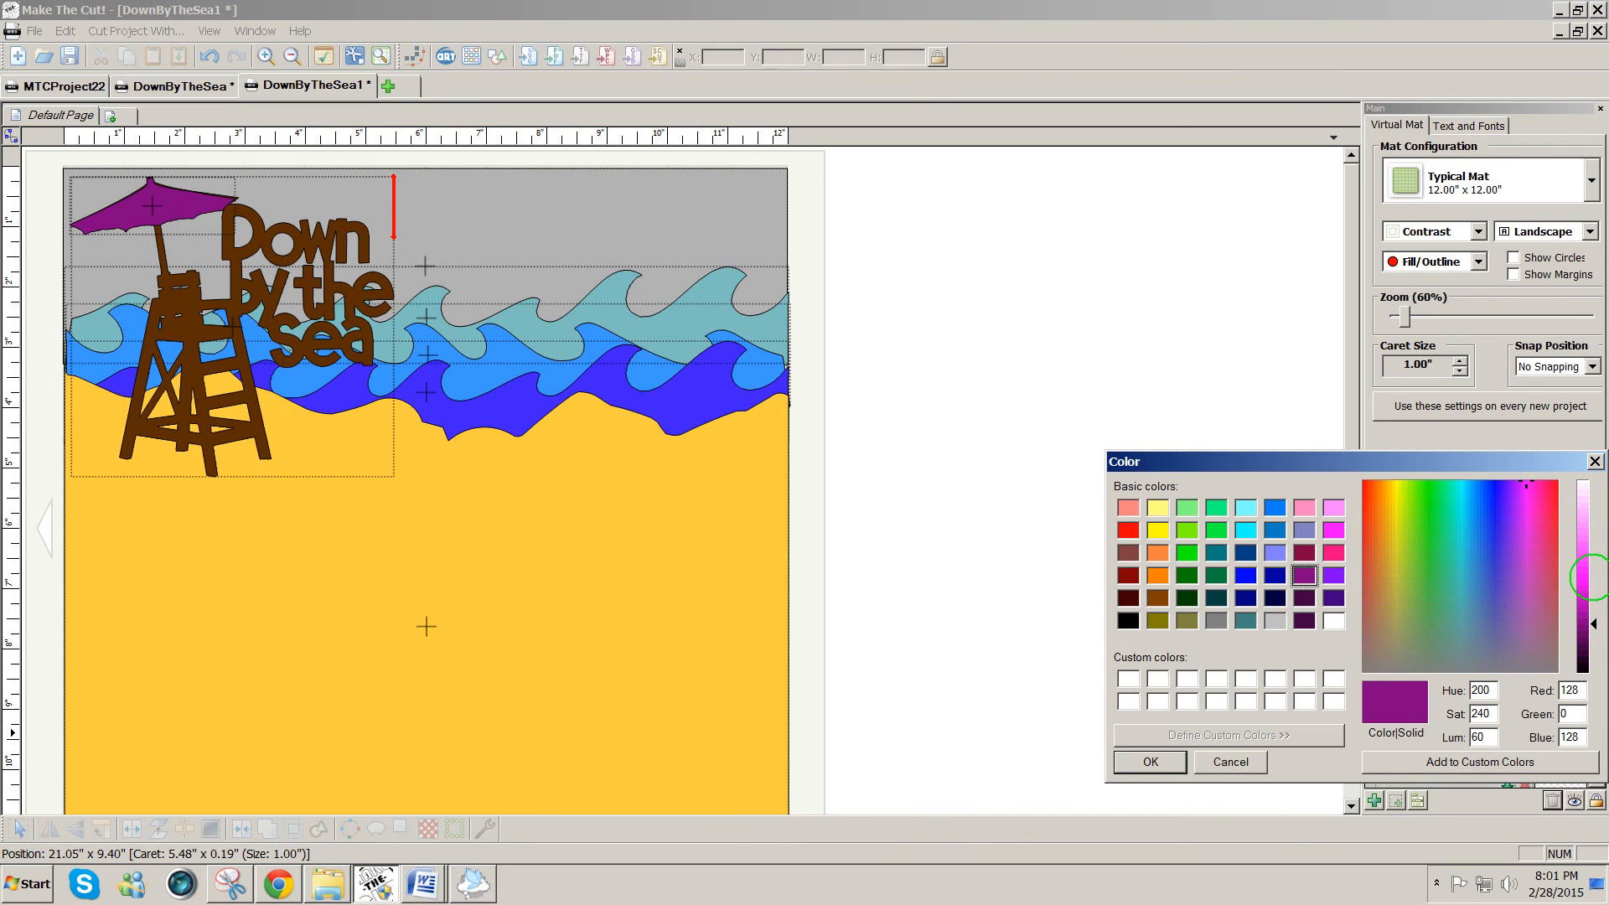
drag(1592, 623, 1592, 597)
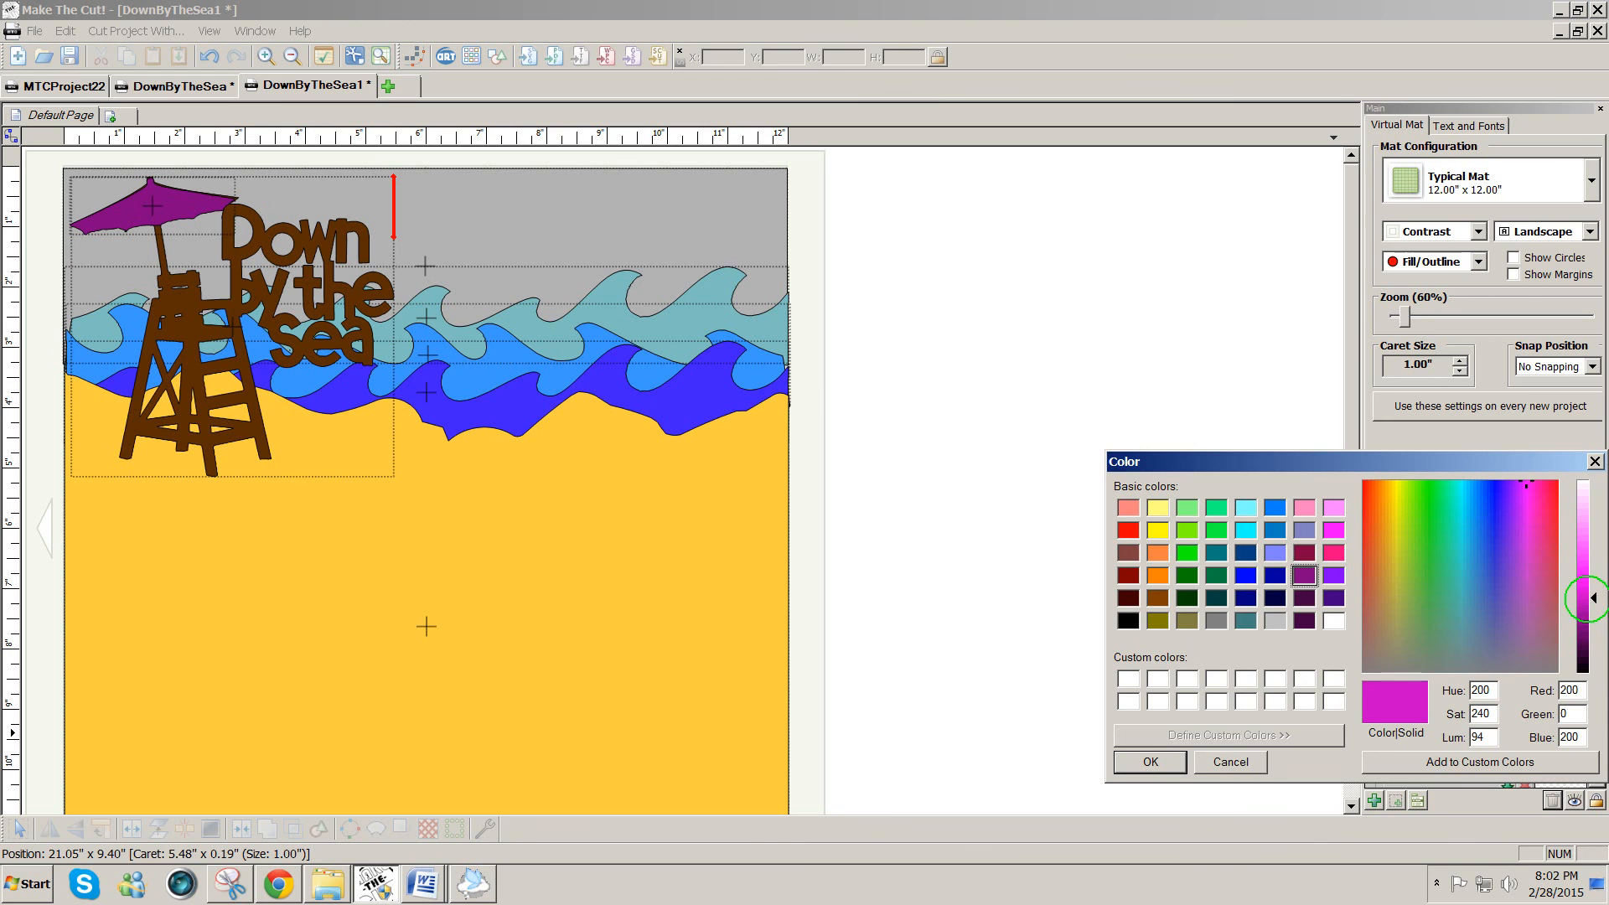
click(1152, 762)
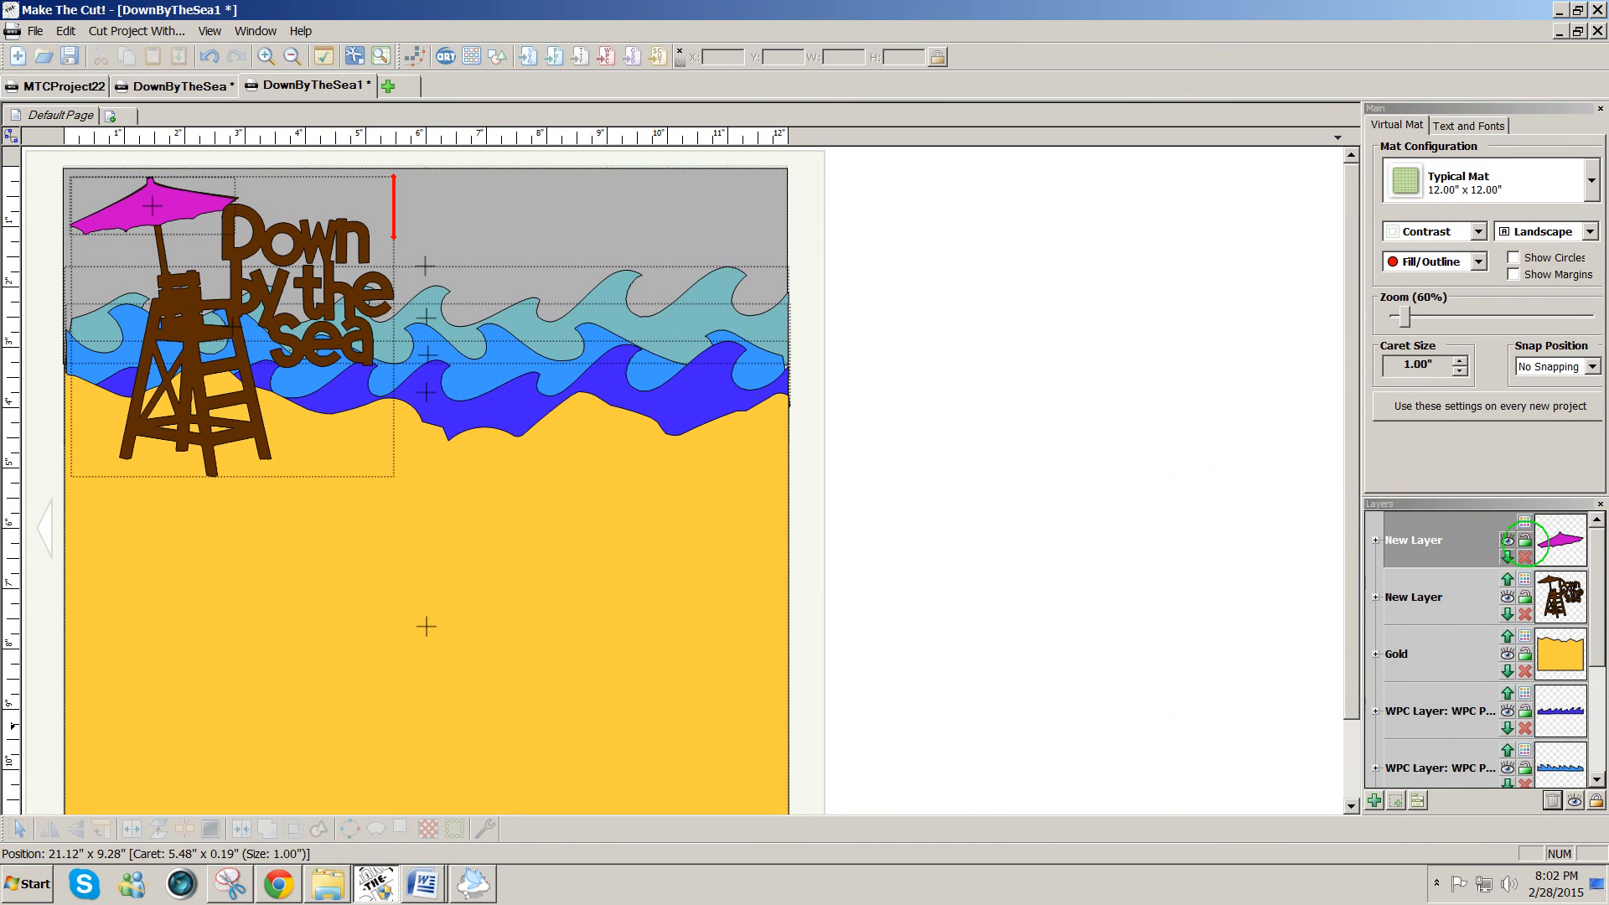
Step: Apply a new dashed line style to the umbrella layer with a 0.11" dash and a 0.13" space
click(1524, 520)
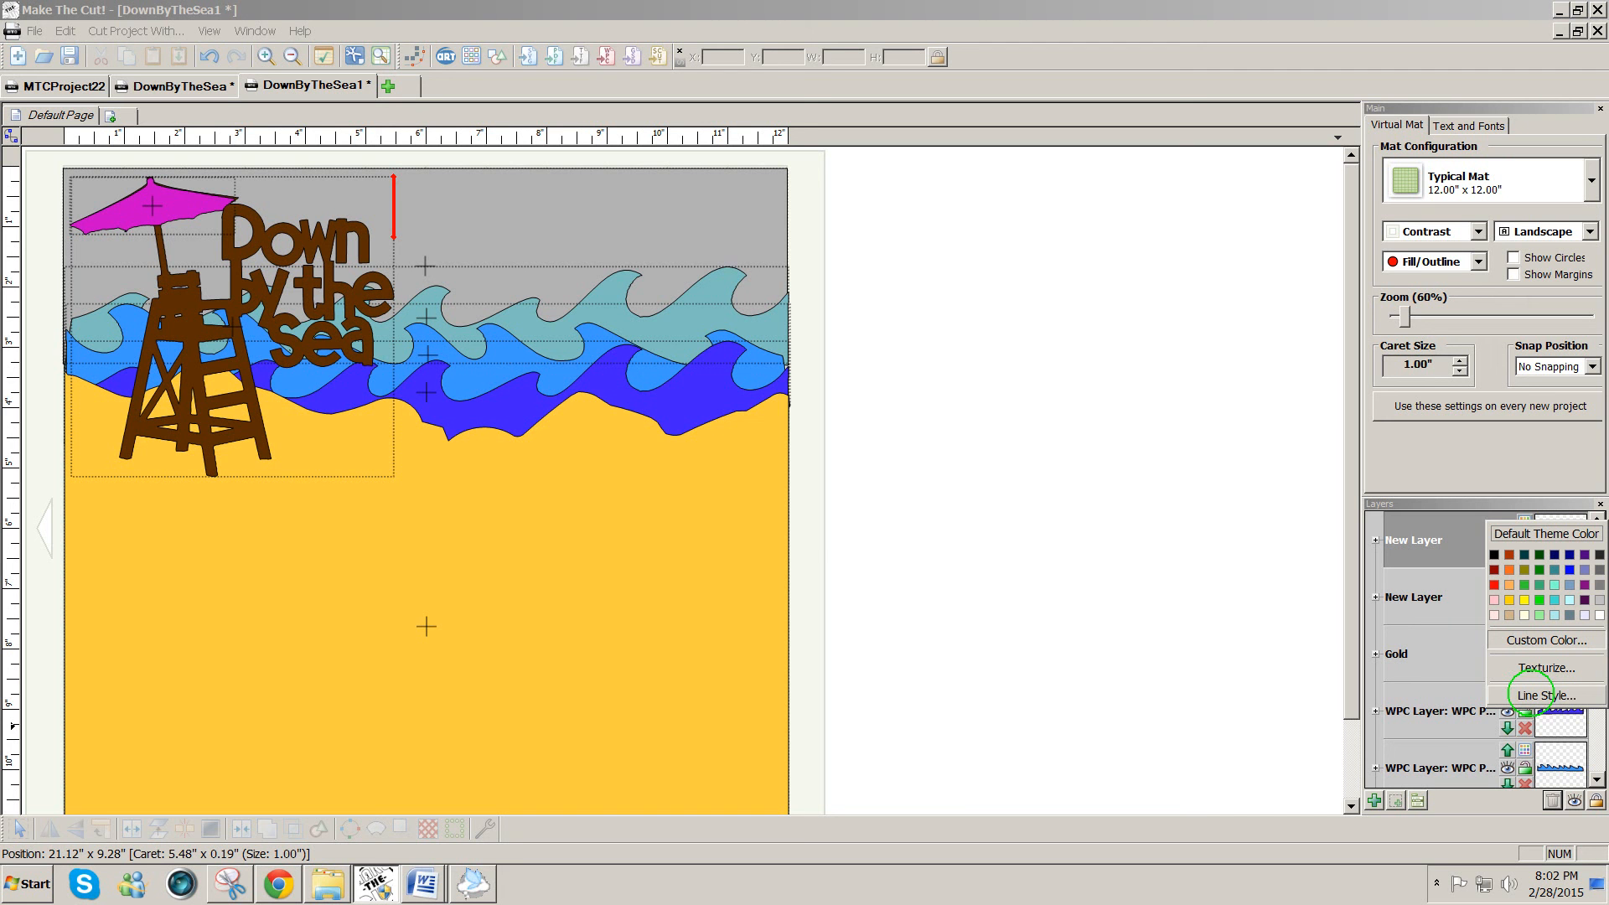
click(1546, 694)
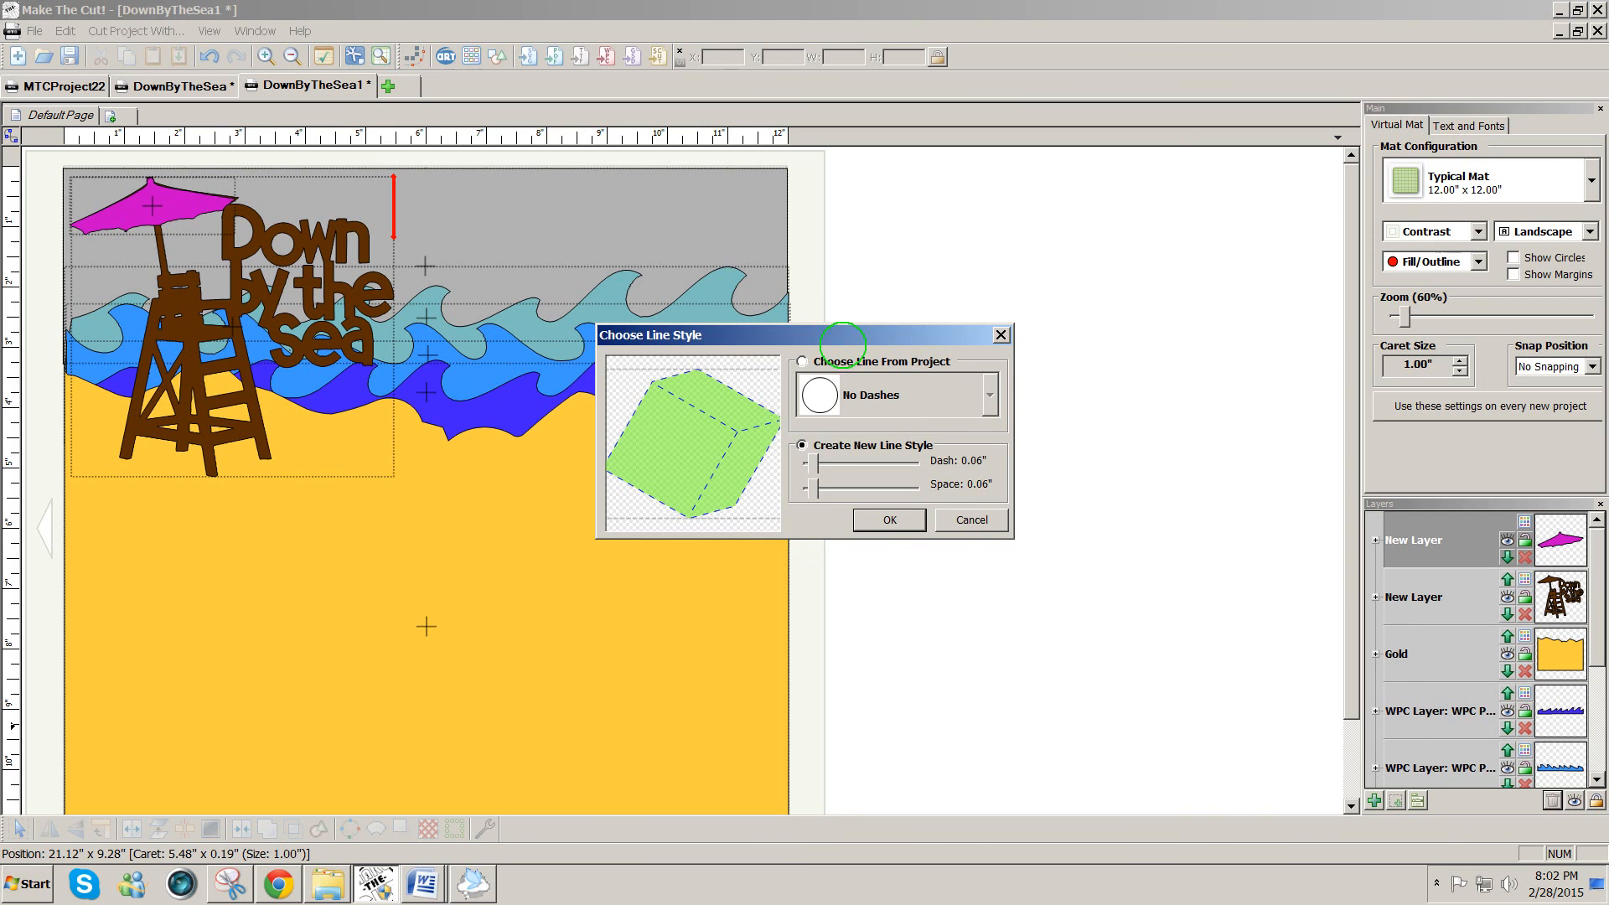
drag(846, 335, 1046, 344)
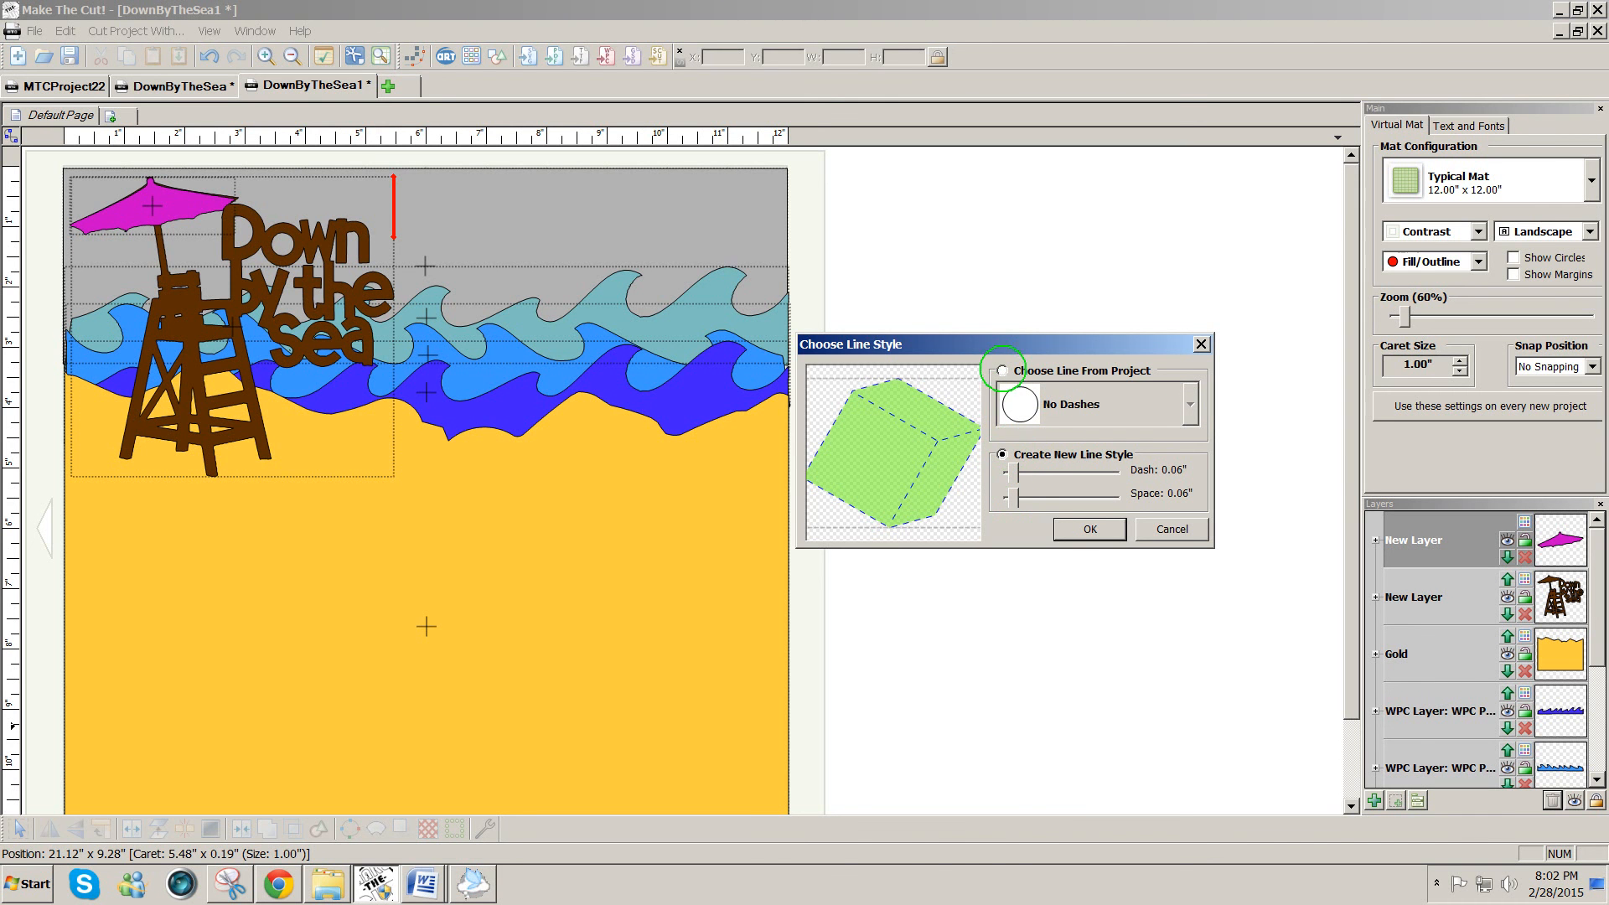
click(1002, 371)
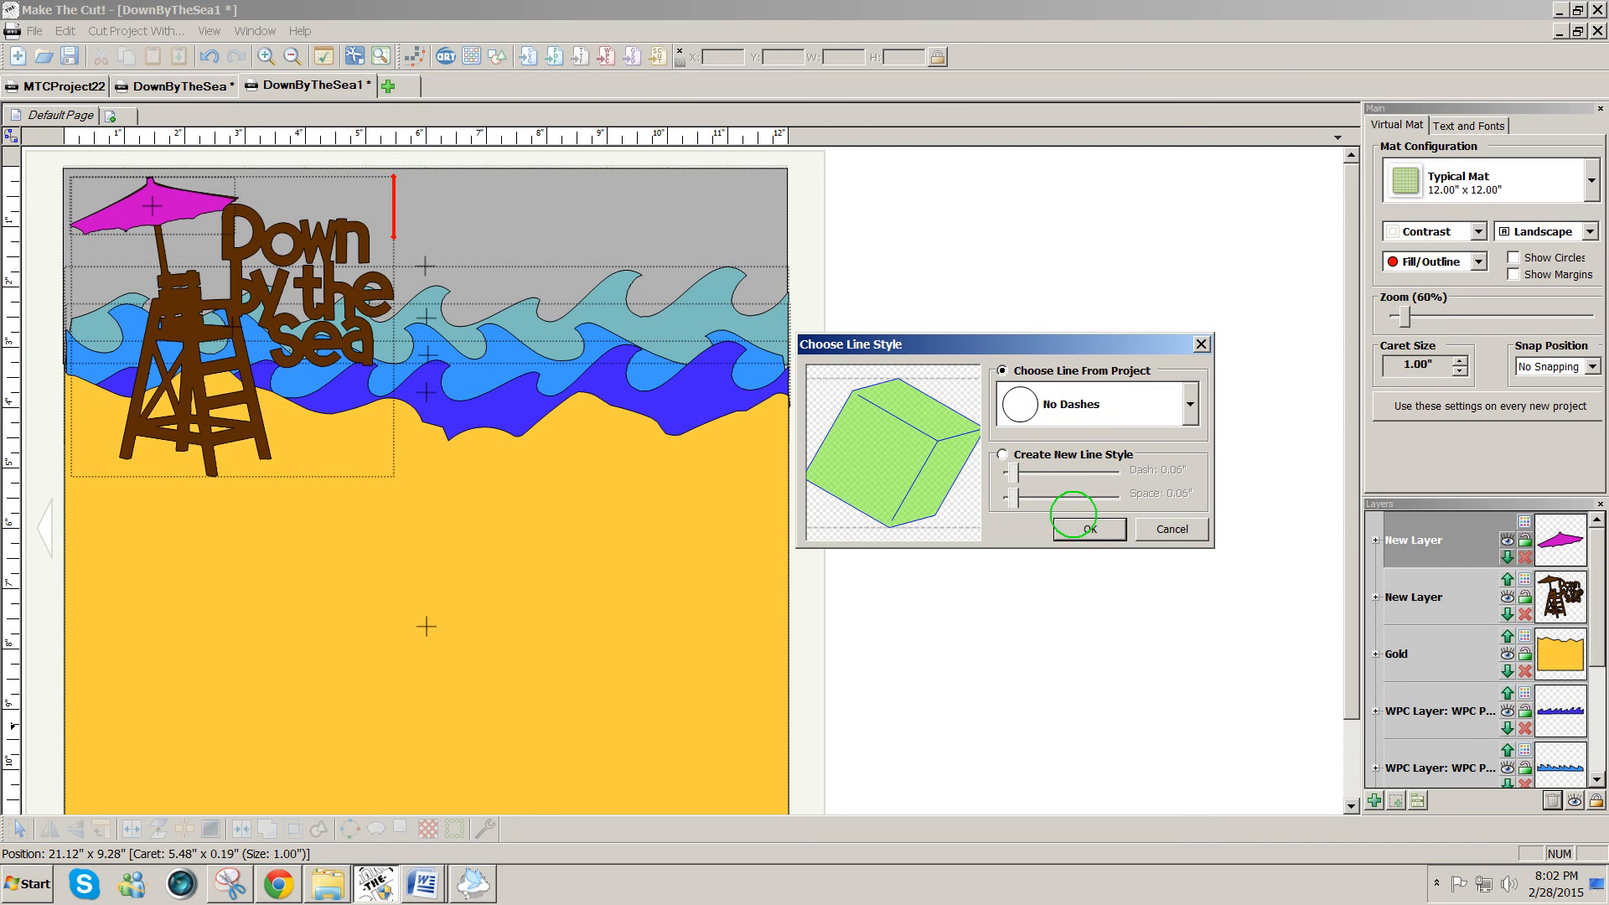
click(1001, 454)
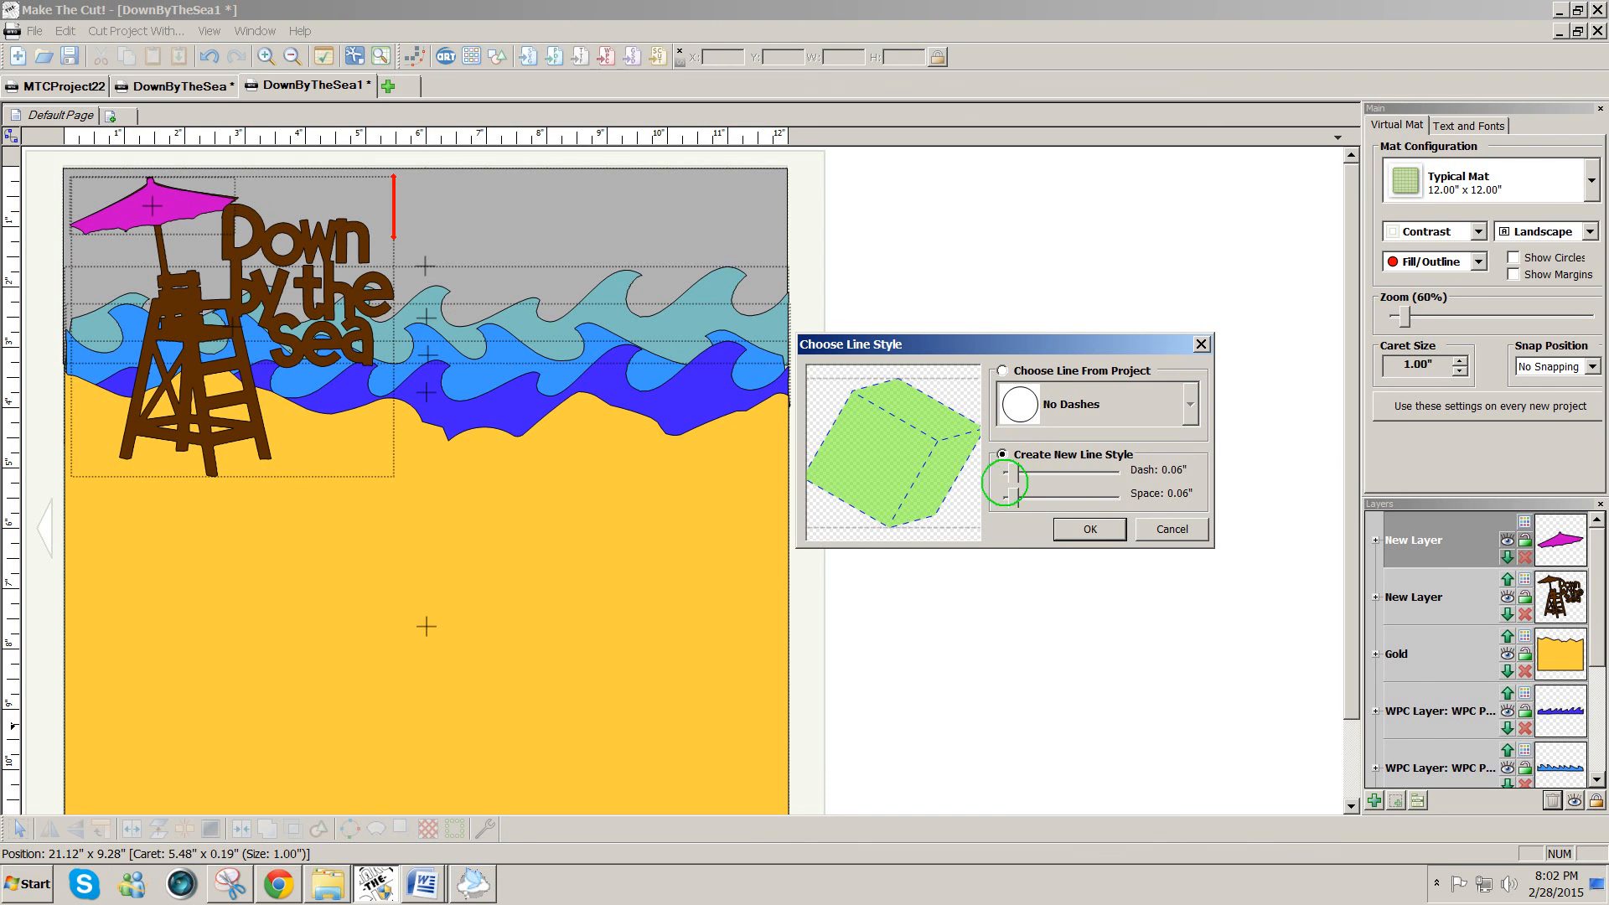
drag(1015, 472, 1021, 498)
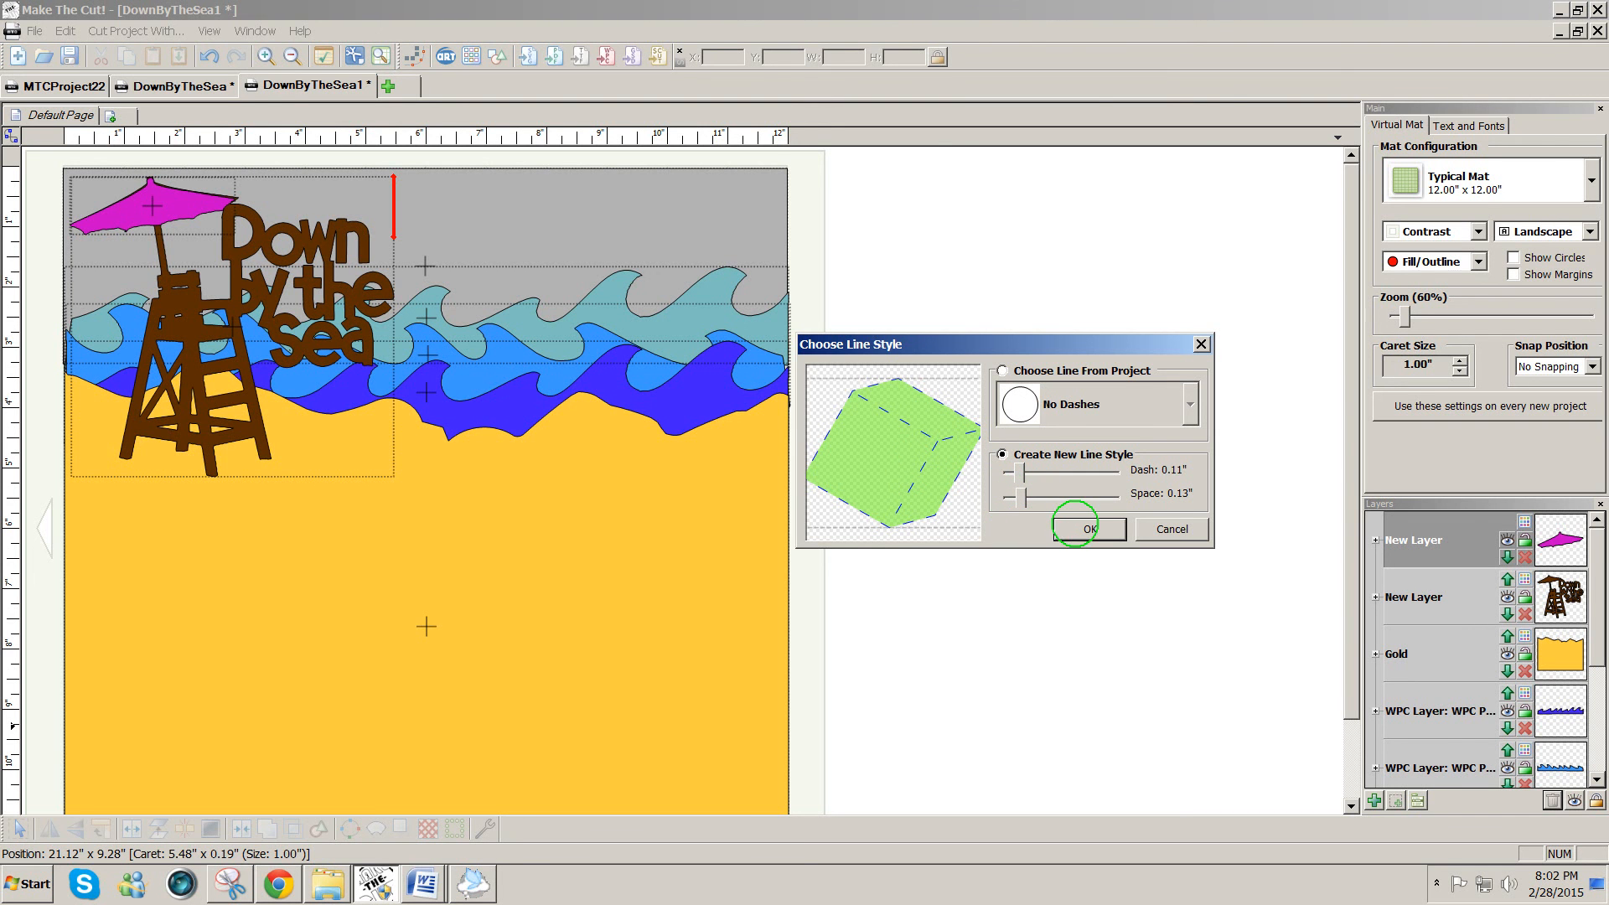
click(1088, 529)
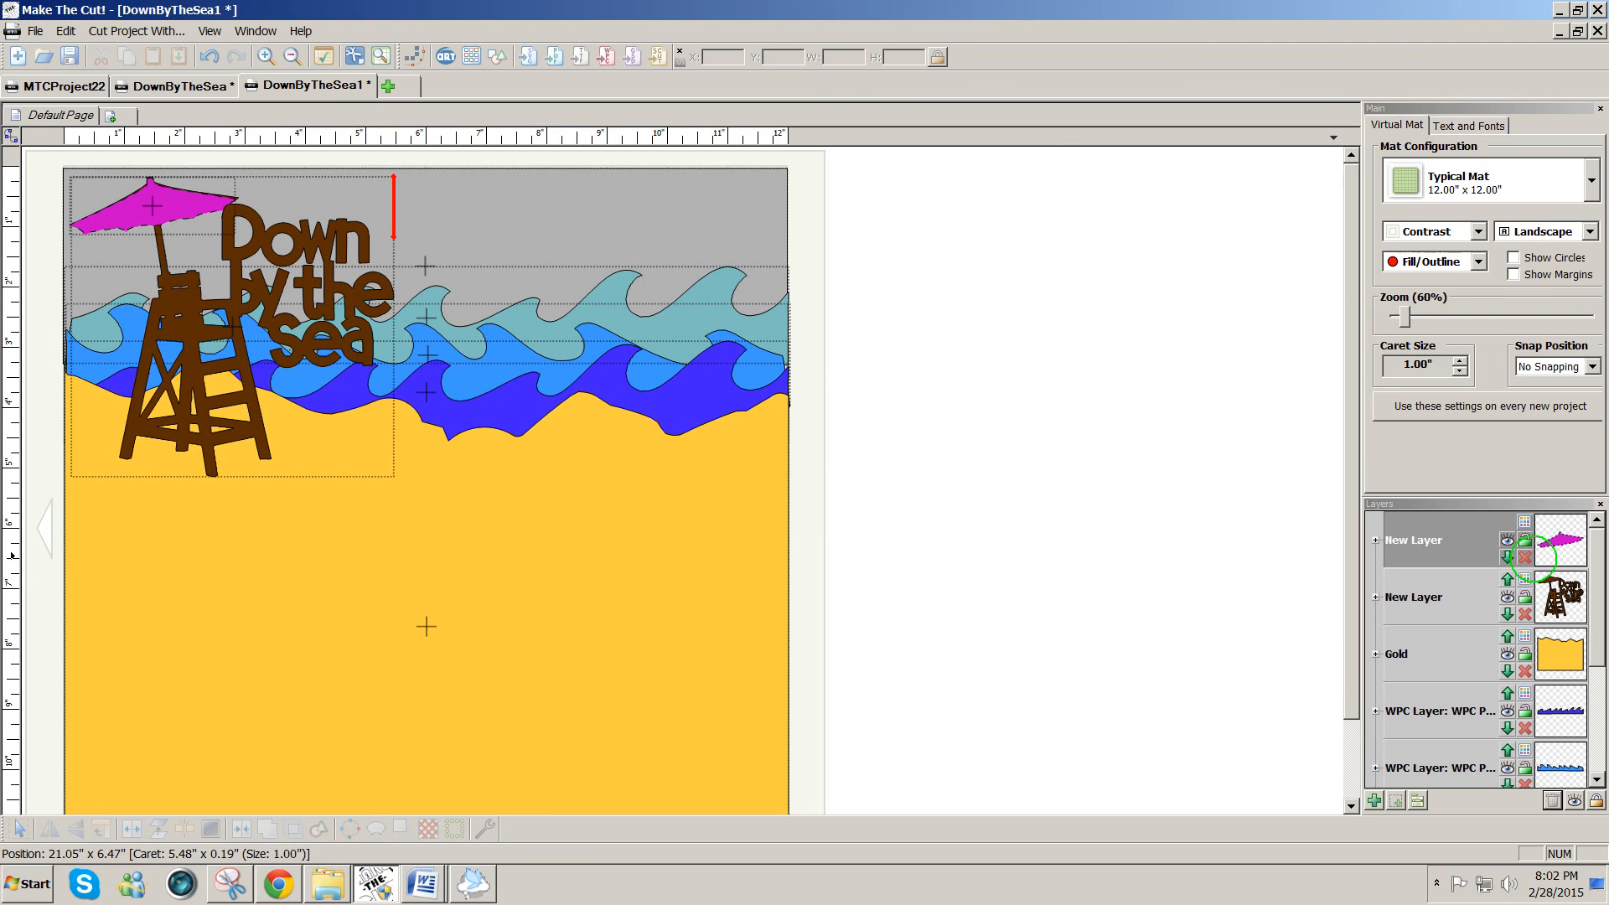
Step: Pull the umbrella clear of the chair, inspect its dashes in Outline display, restore Fill/Outline and put it back at about X 0.11, Y 0.17
drag(153, 206, 537, 211)
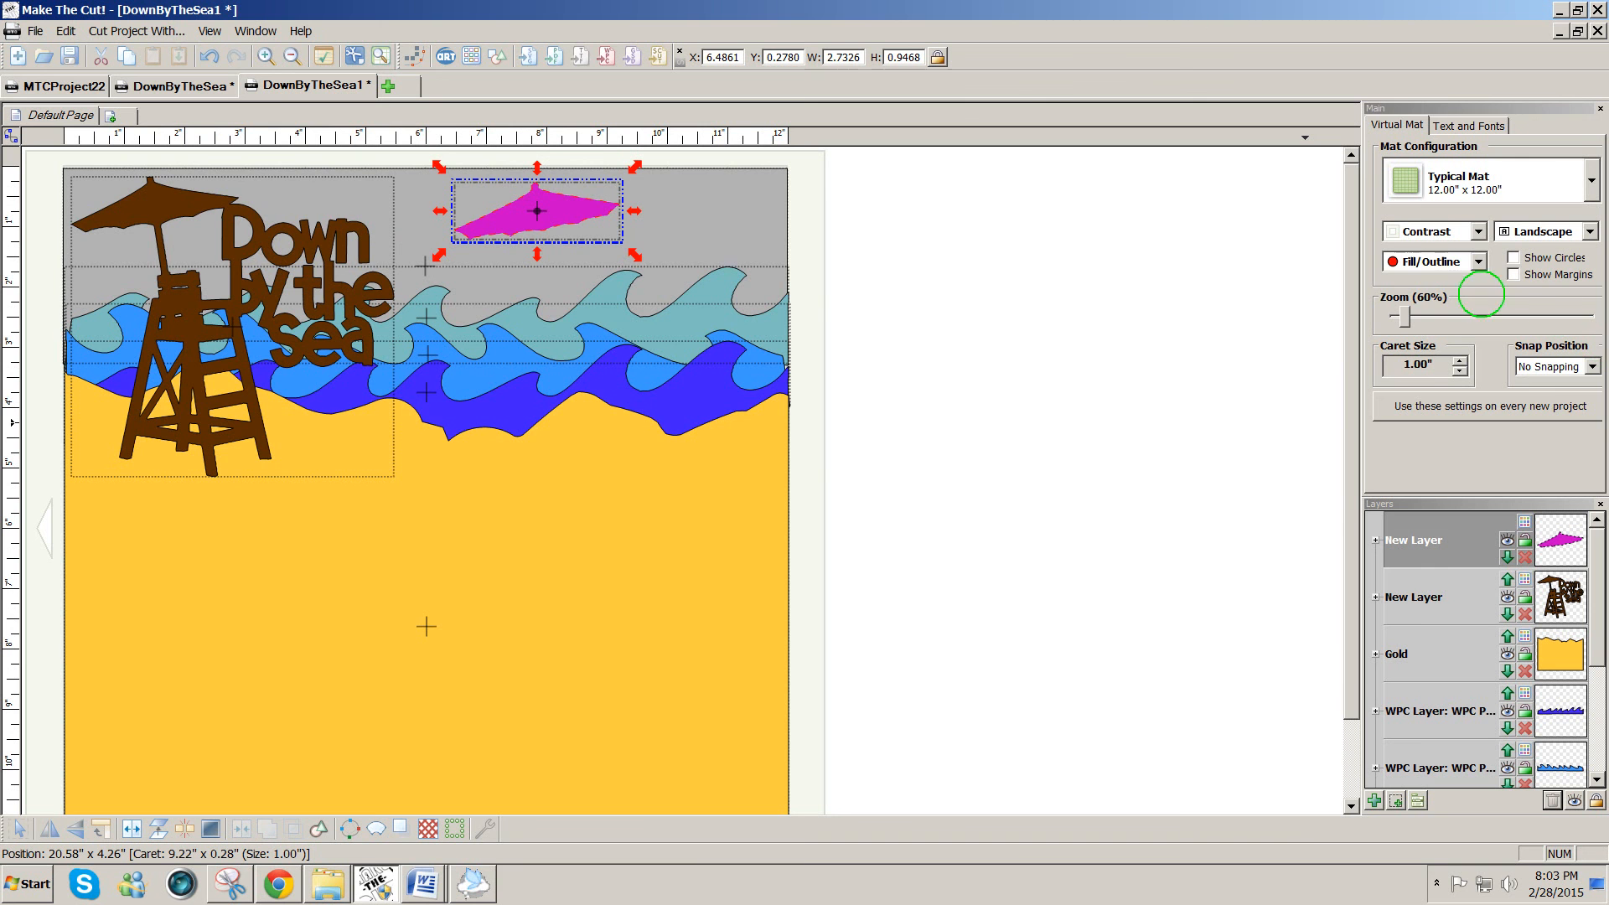
click(1473, 263)
click(1420, 315)
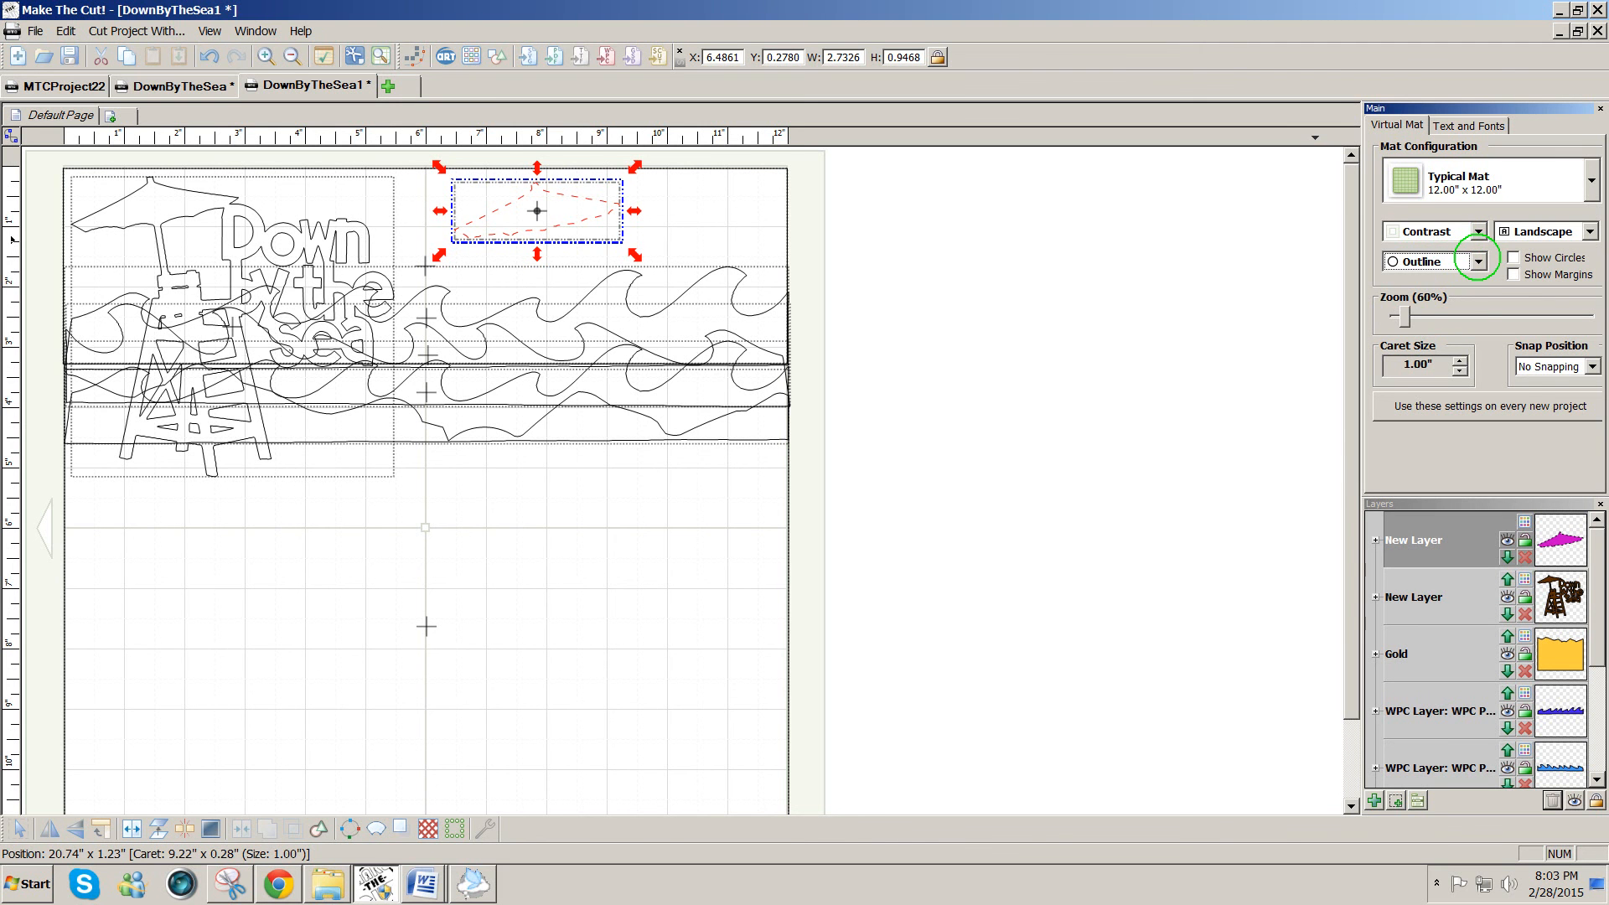
click(1478, 262)
click(1424, 276)
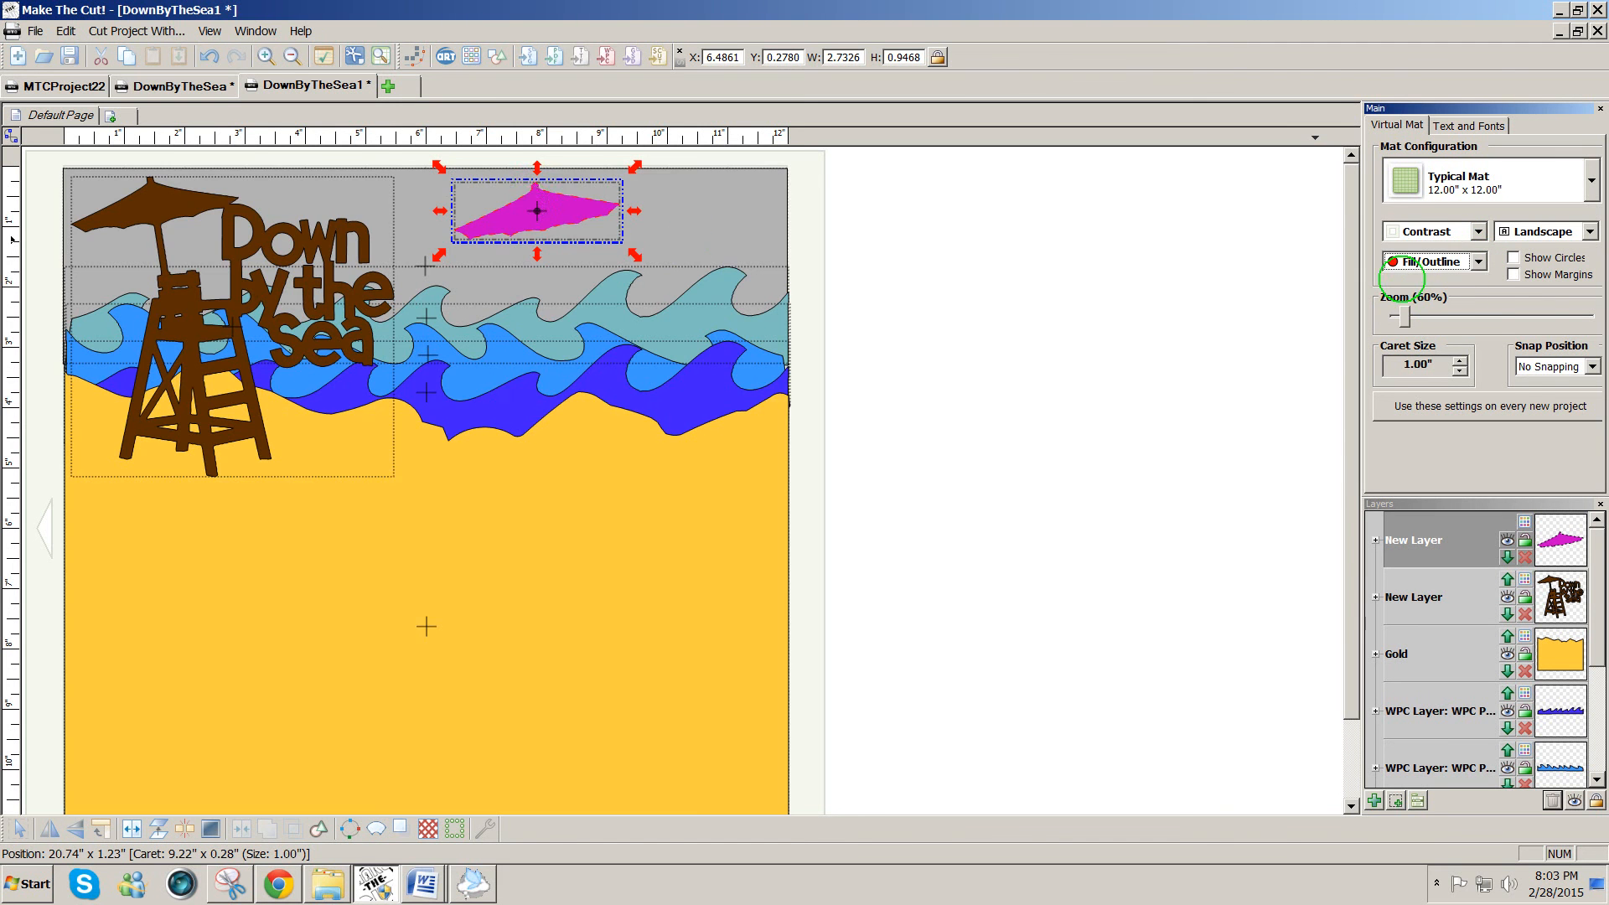
drag(537, 210, 139, 199)
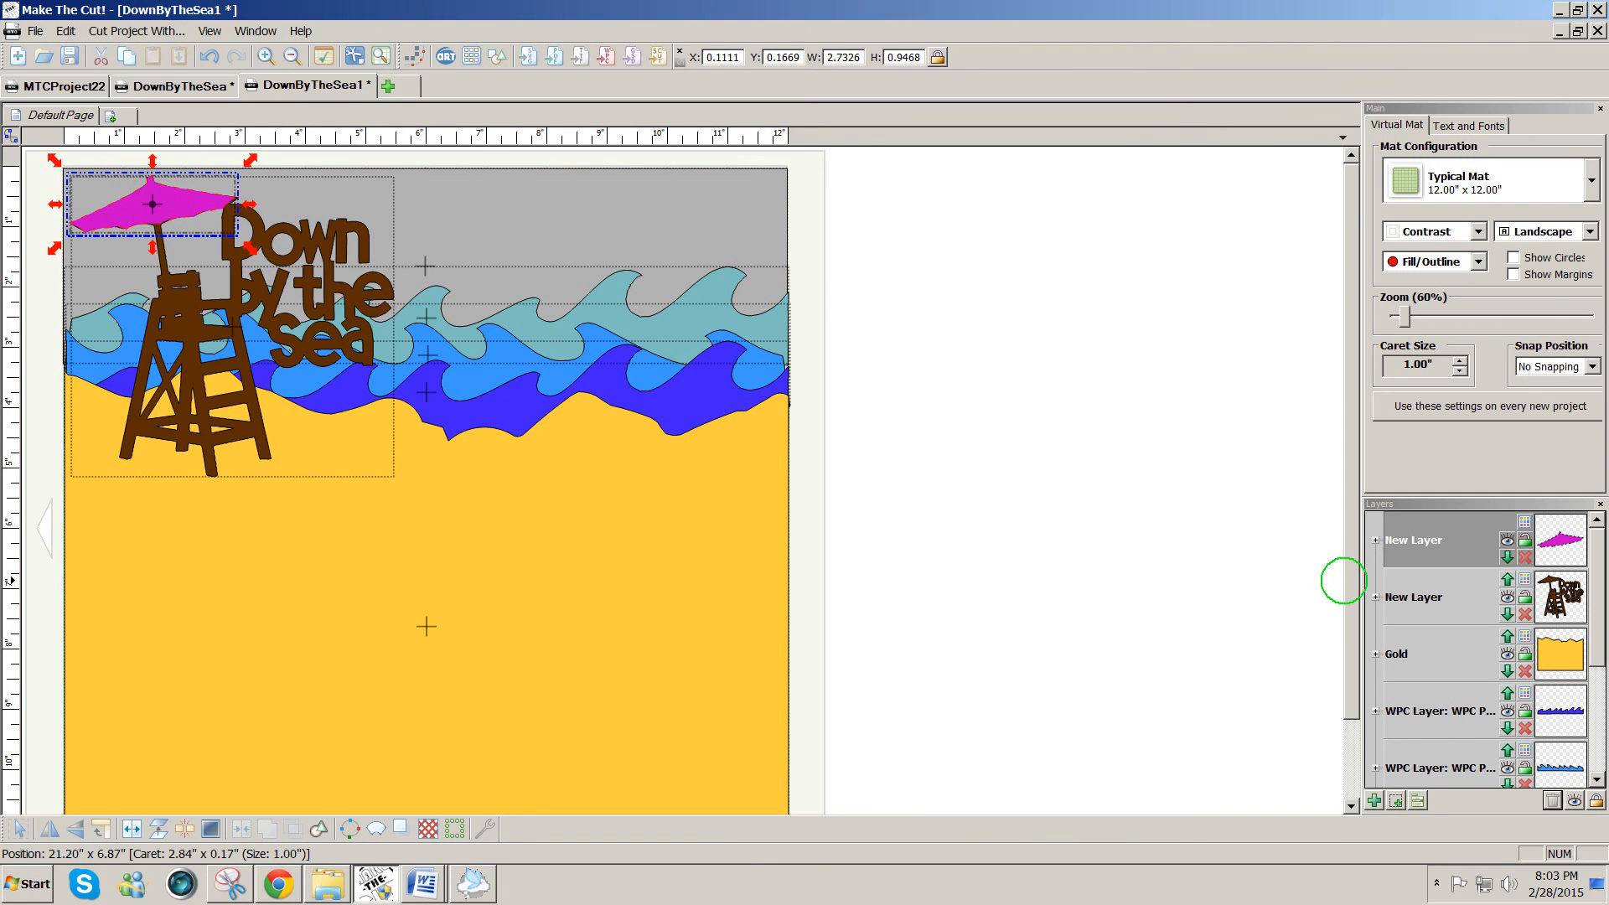
Step: Select the shapes of all three wave layers and put them together into one new layer
mouse_move(1347, 584)
mouse_down()
mouse_move(1348, 635)
mouse_move(1349, 577)
mouse_move(1348, 609)
mouse_up()
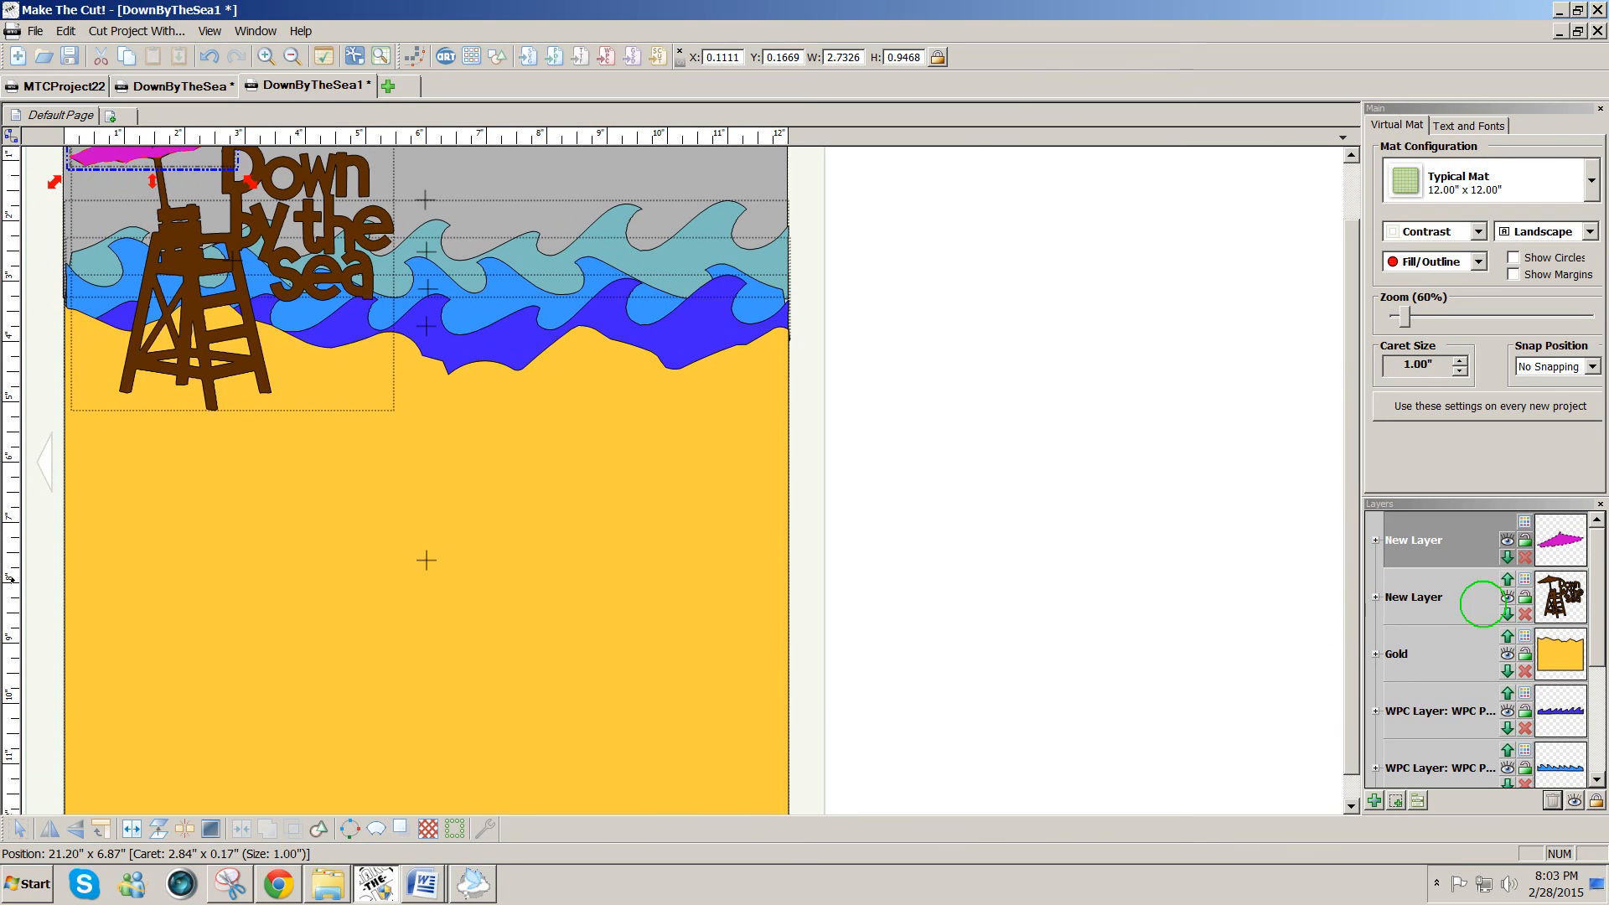
drag(1596, 604, 1592, 702)
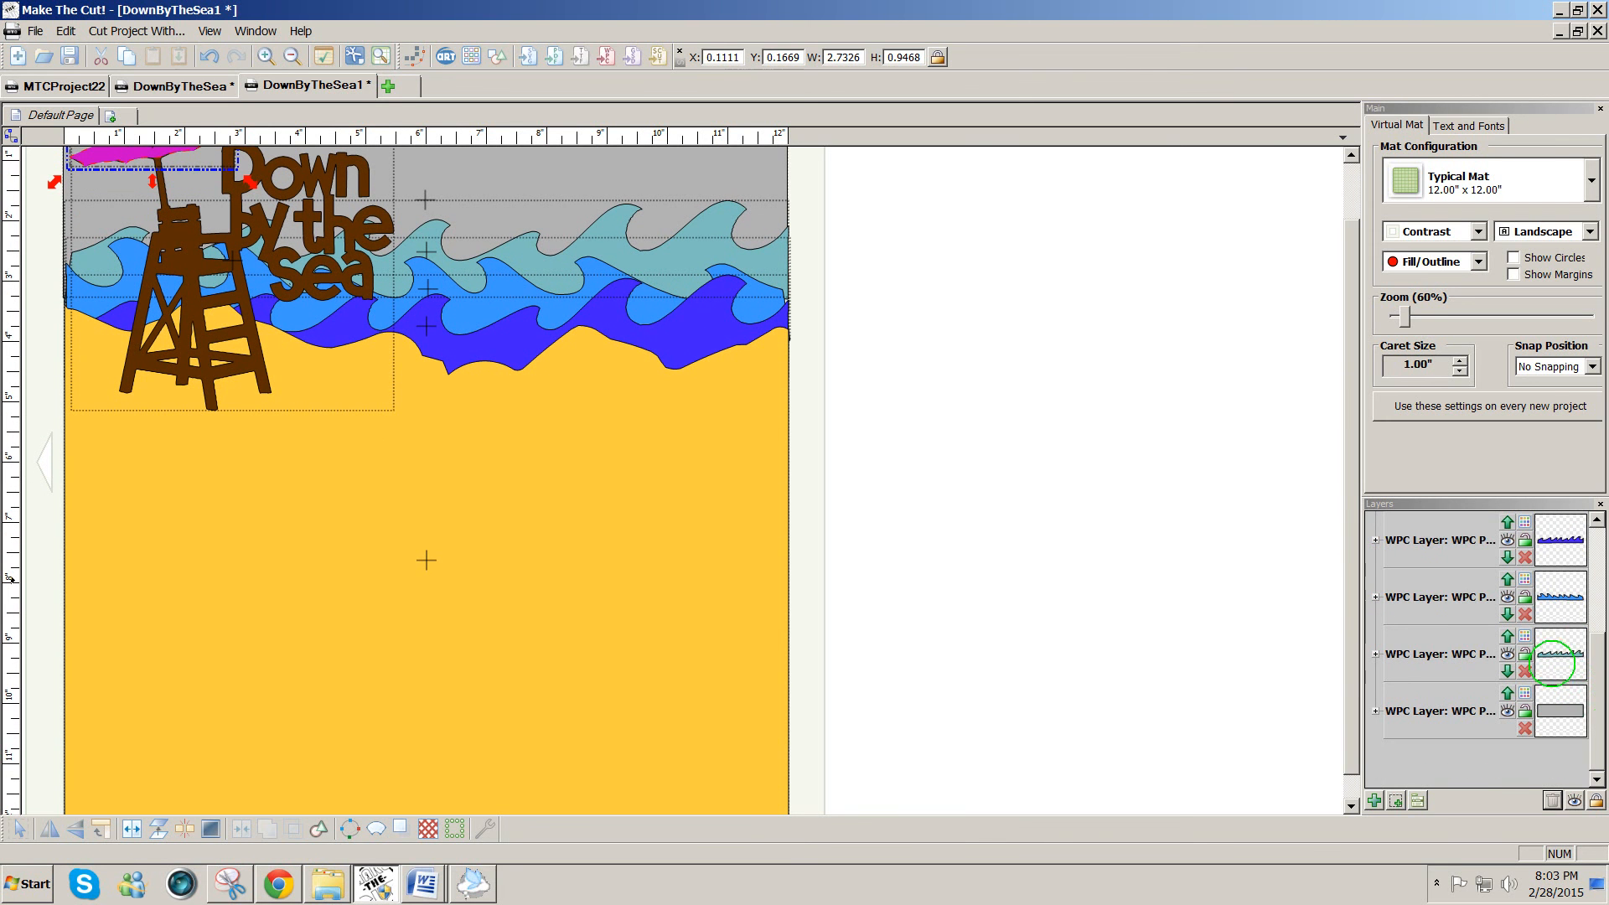
click(1555, 658)
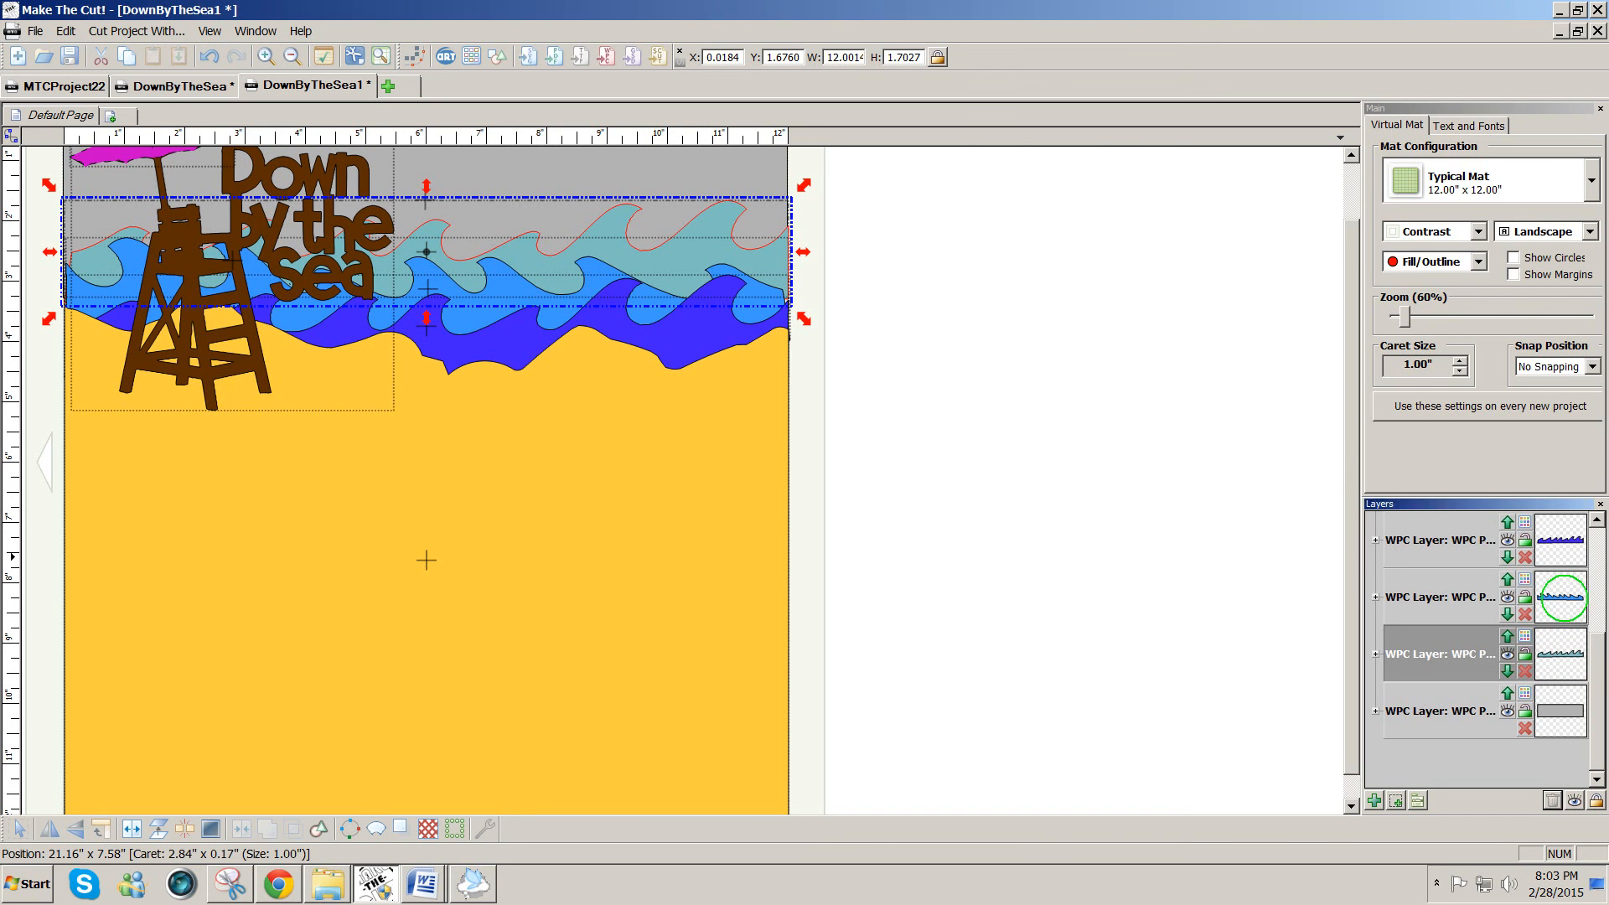
click(1560, 597)
click(1560, 555)
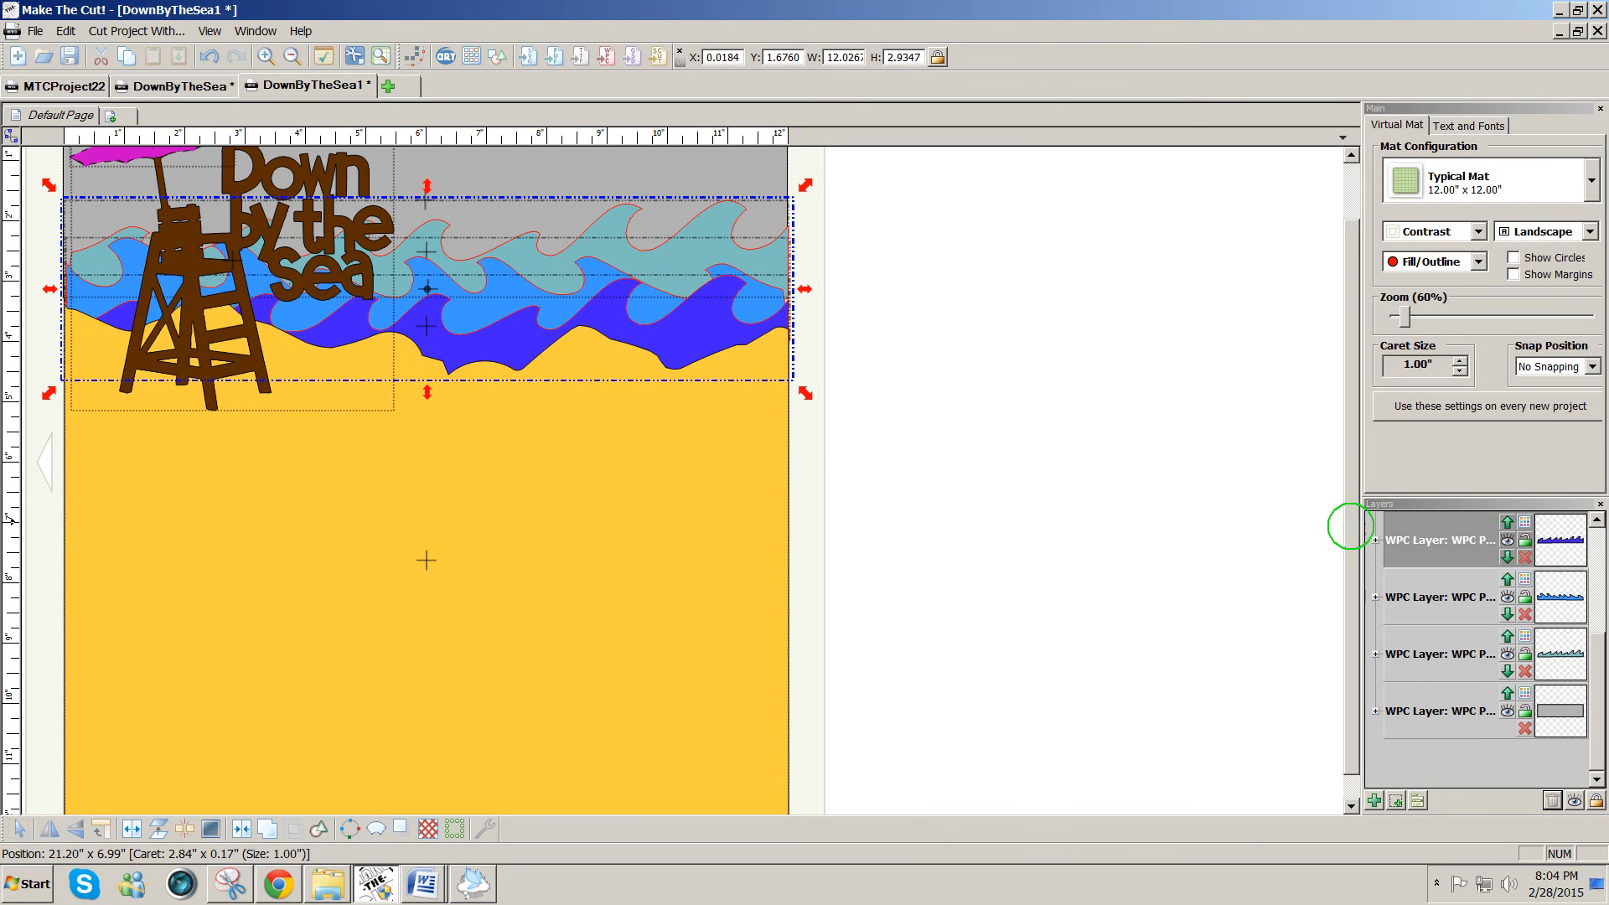
mouse_move(1351, 527)
mouse_down()
mouse_move(1351, 553)
mouse_move(1349, 529)
mouse_up()
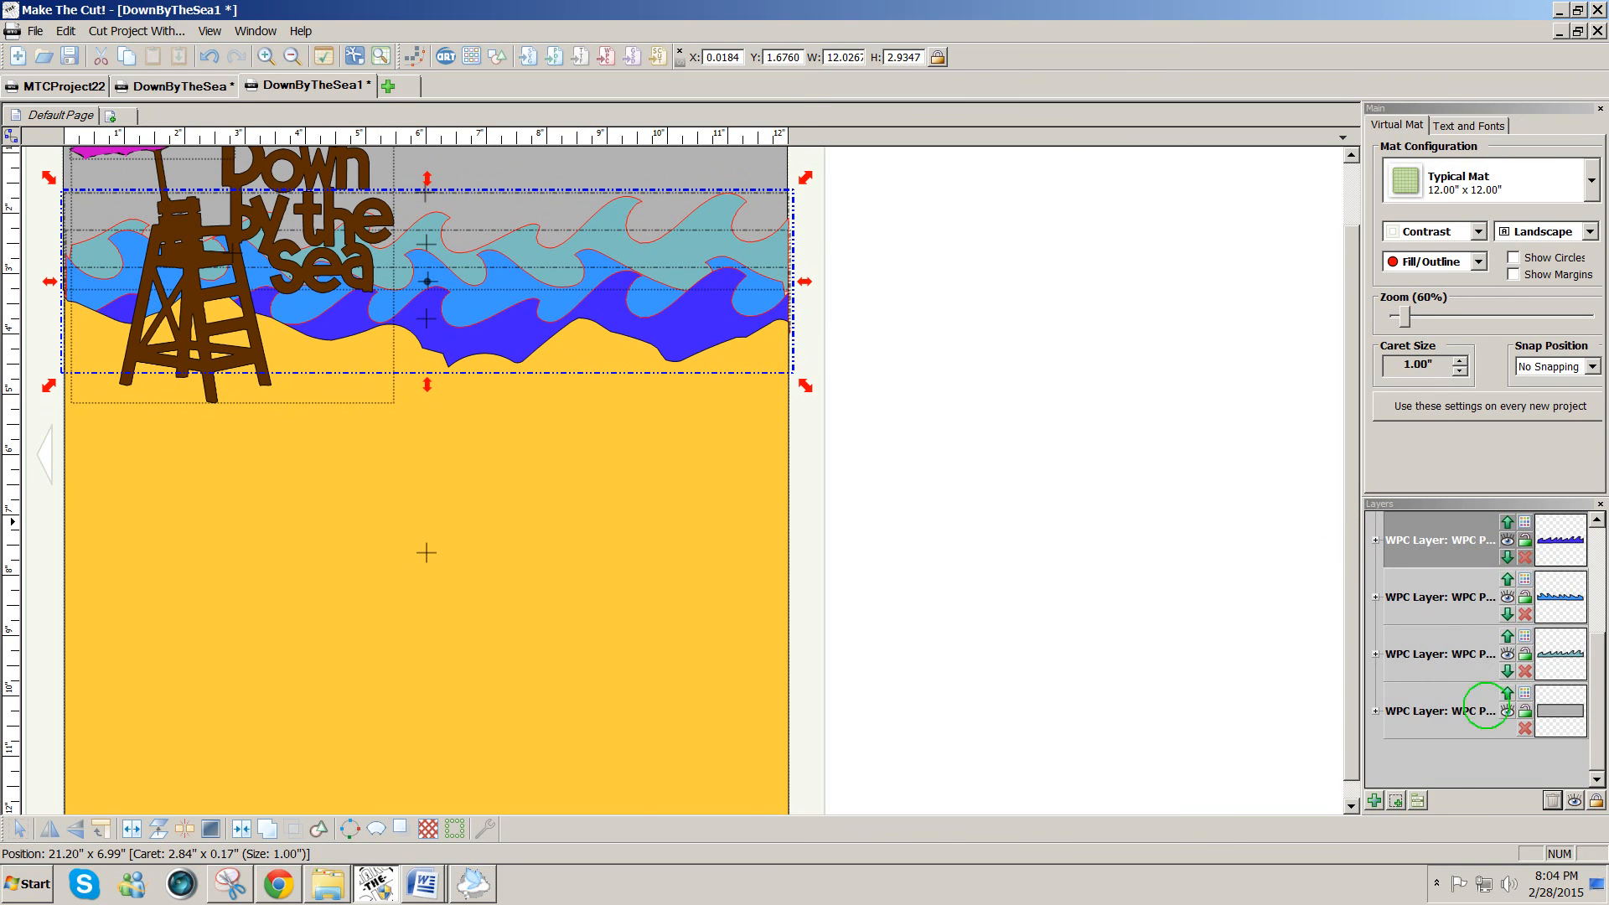
click(1396, 801)
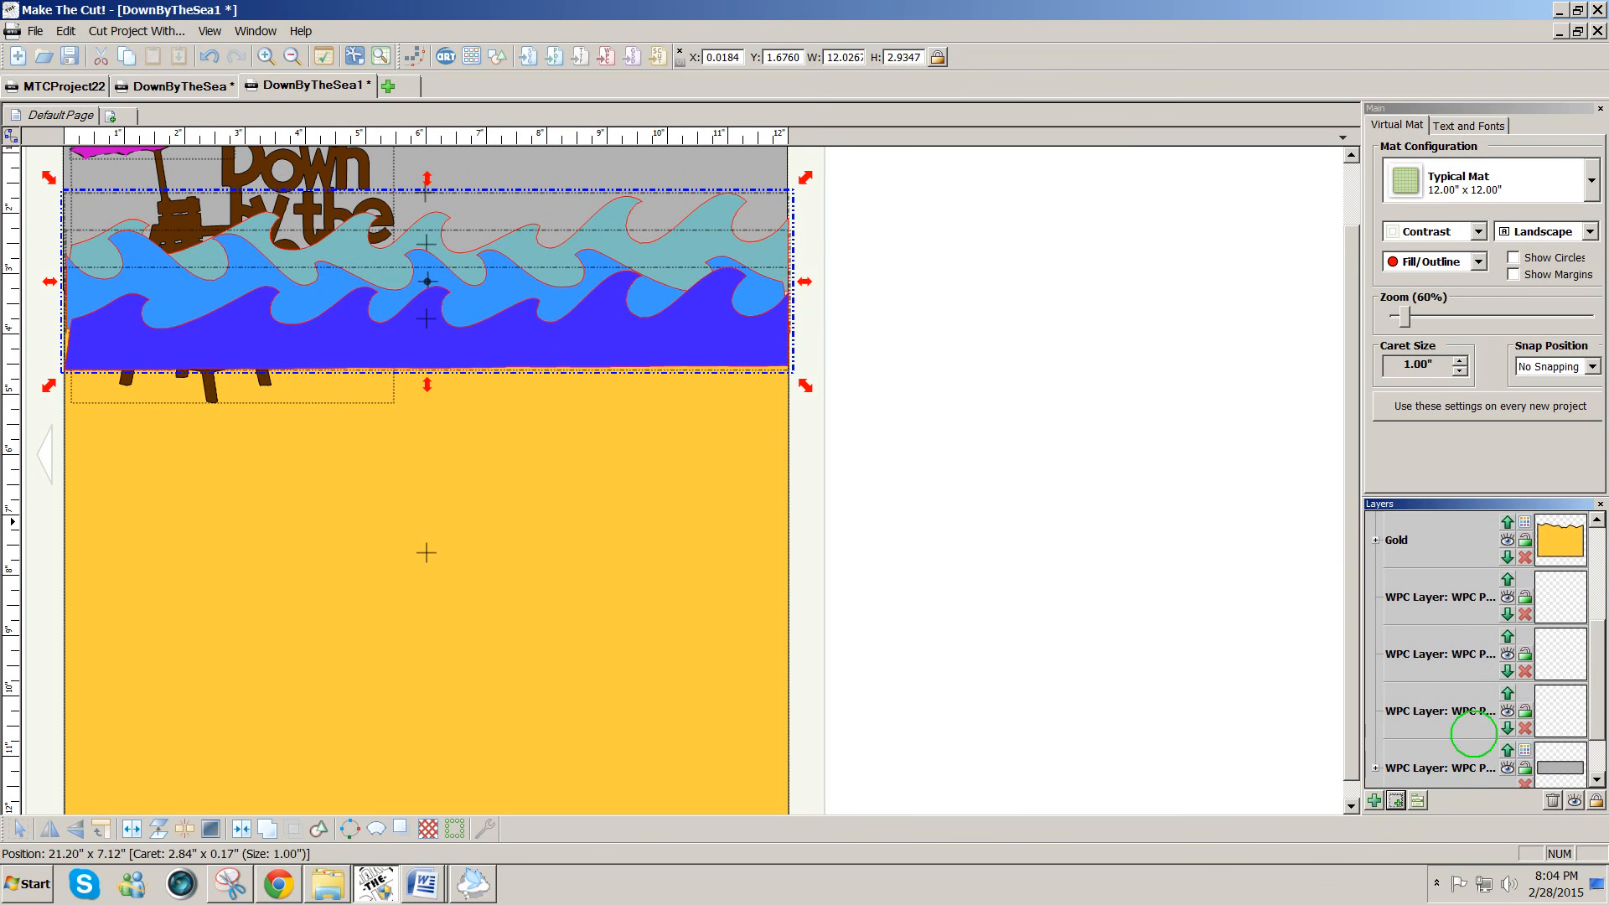
Step: Recolor the combined waves layer dark blue
scroll(1500, 603, up, 3)
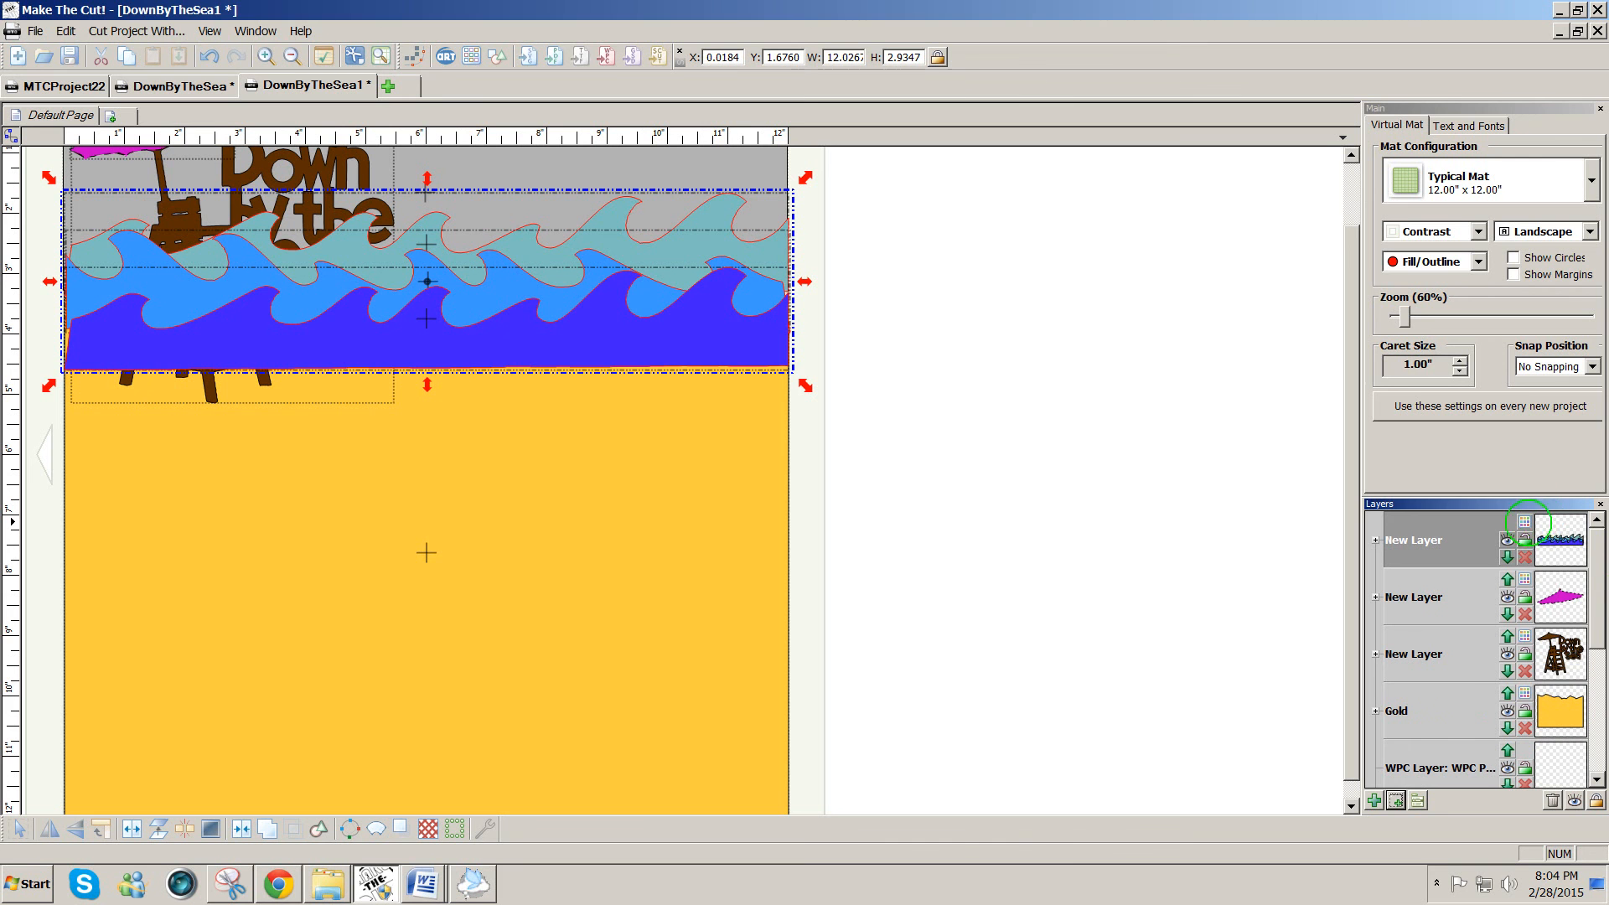
click(1524, 522)
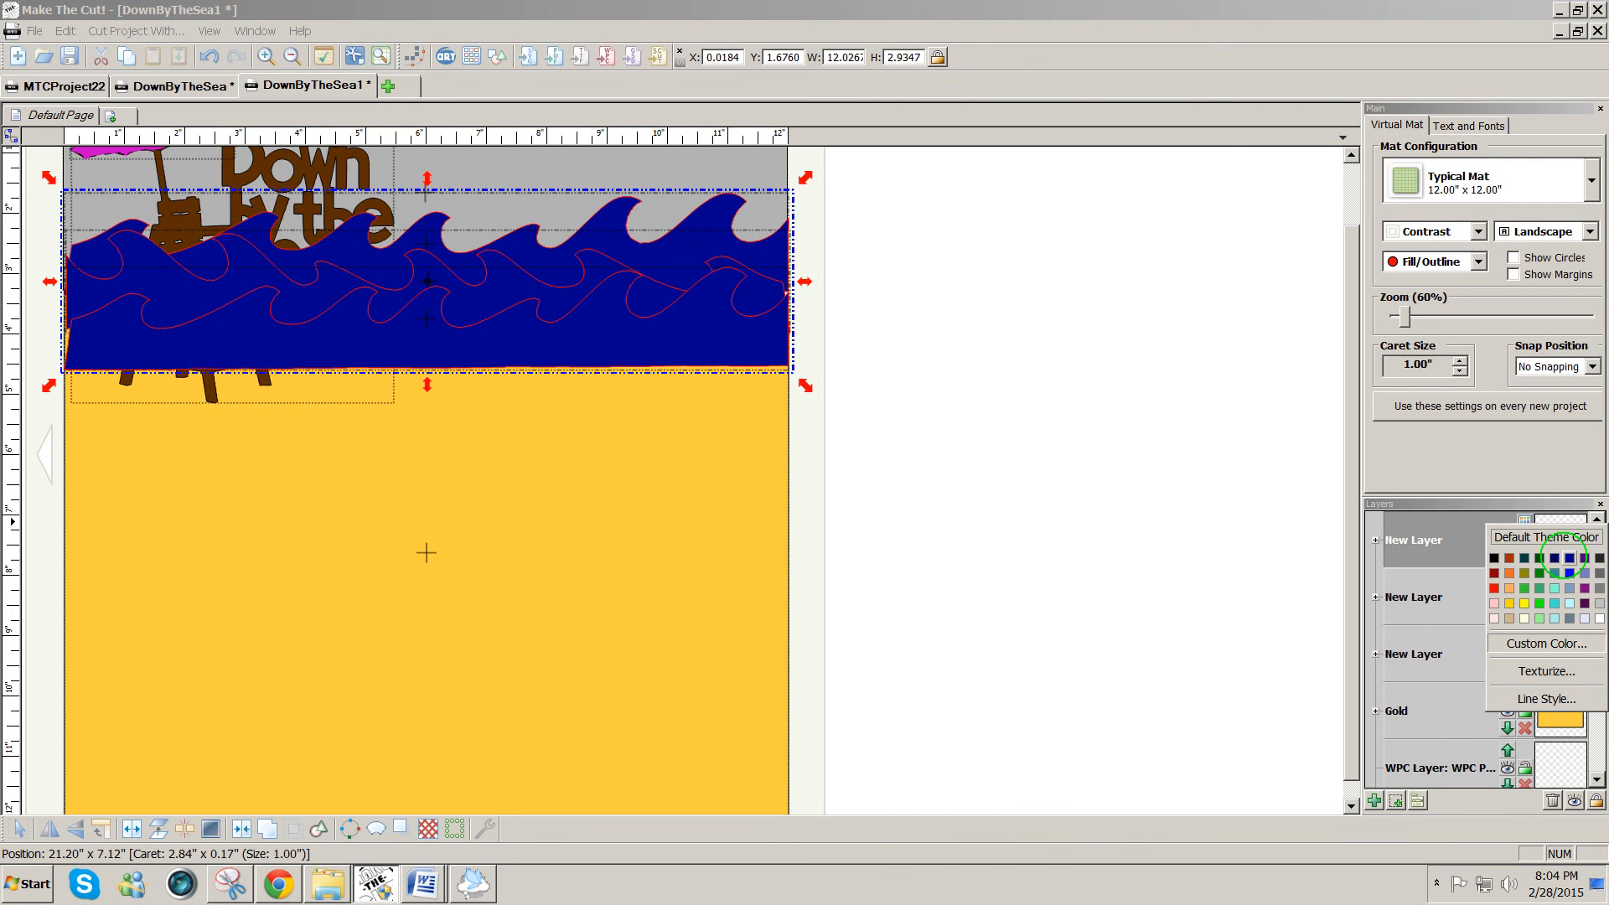
click(1565, 557)
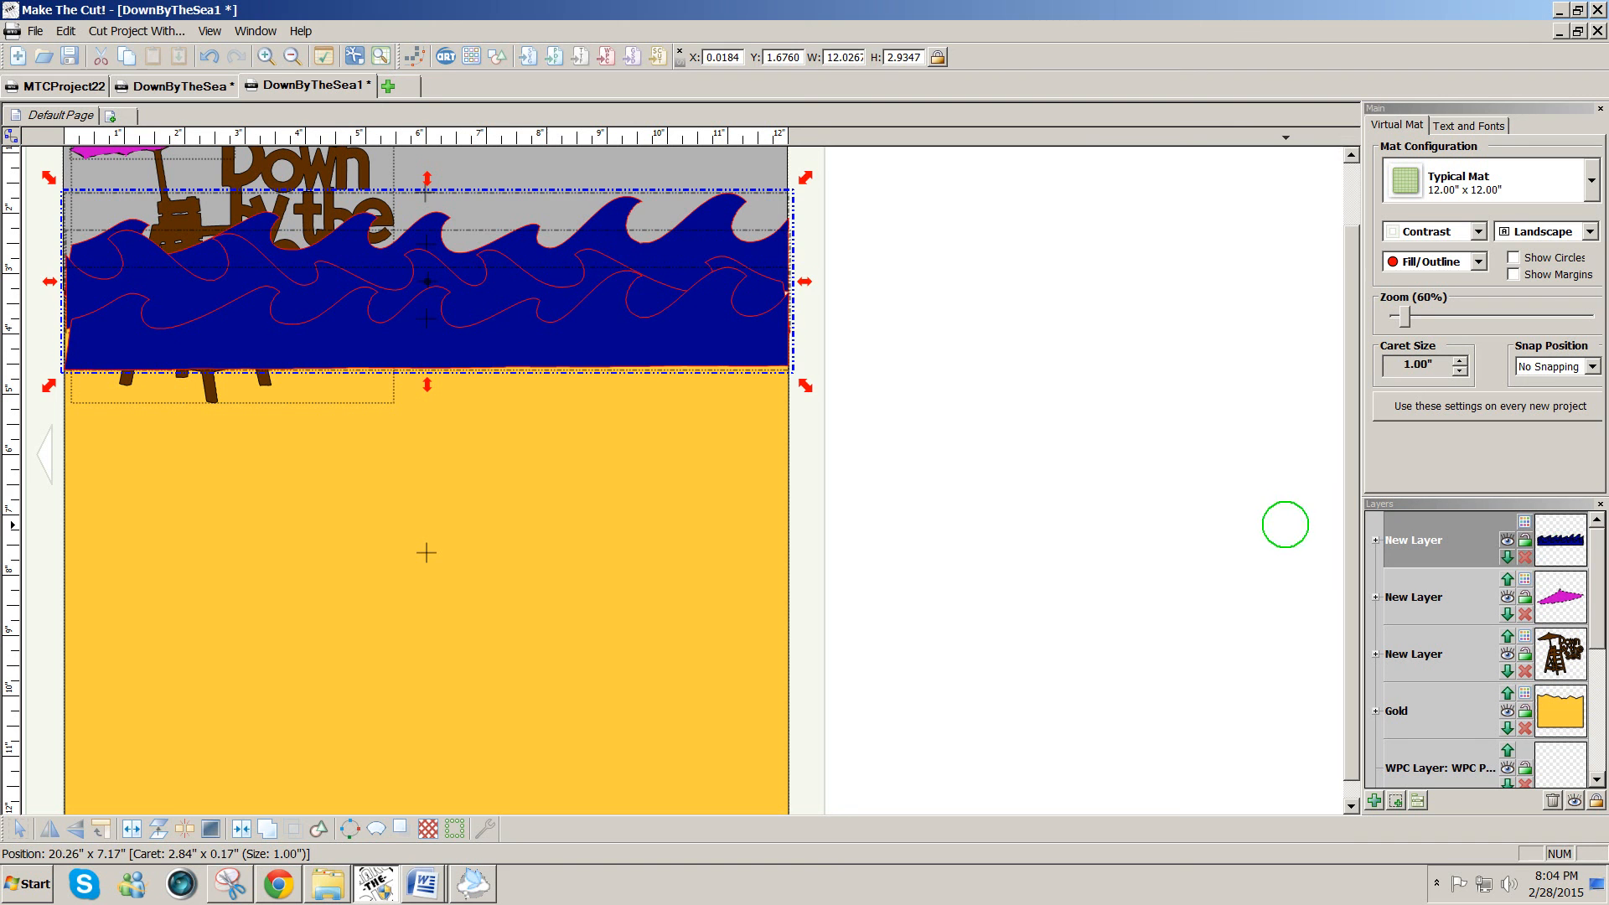
Step: Undo the dark blue recoloring and the merging of the three wave layers
click(1097, 464)
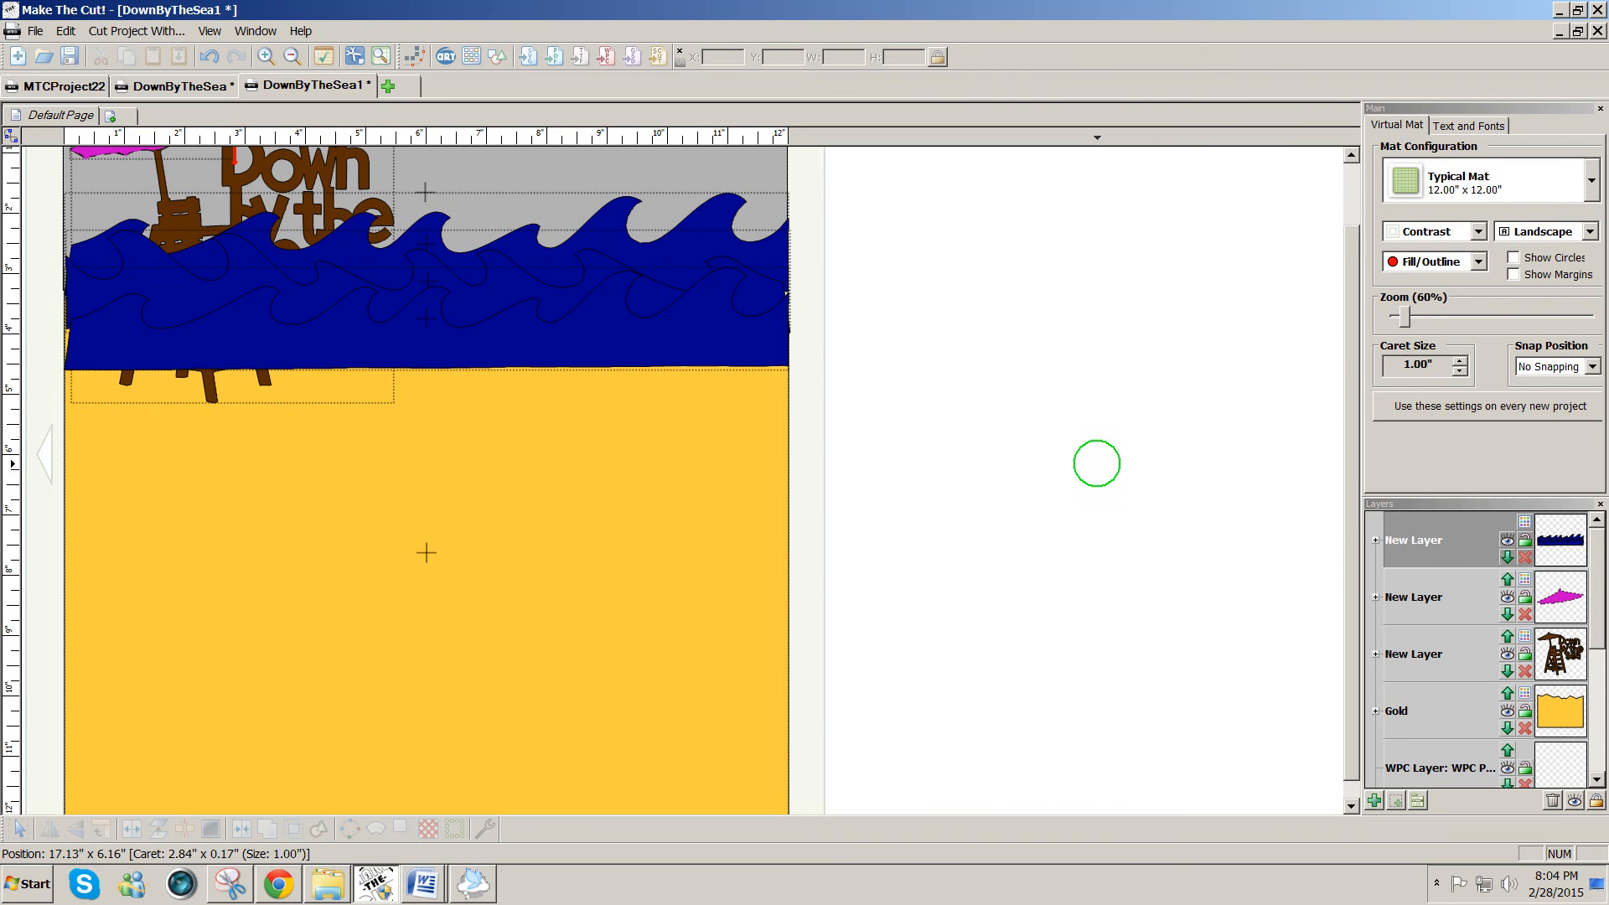
key(ctrl+a)
key(Delete)
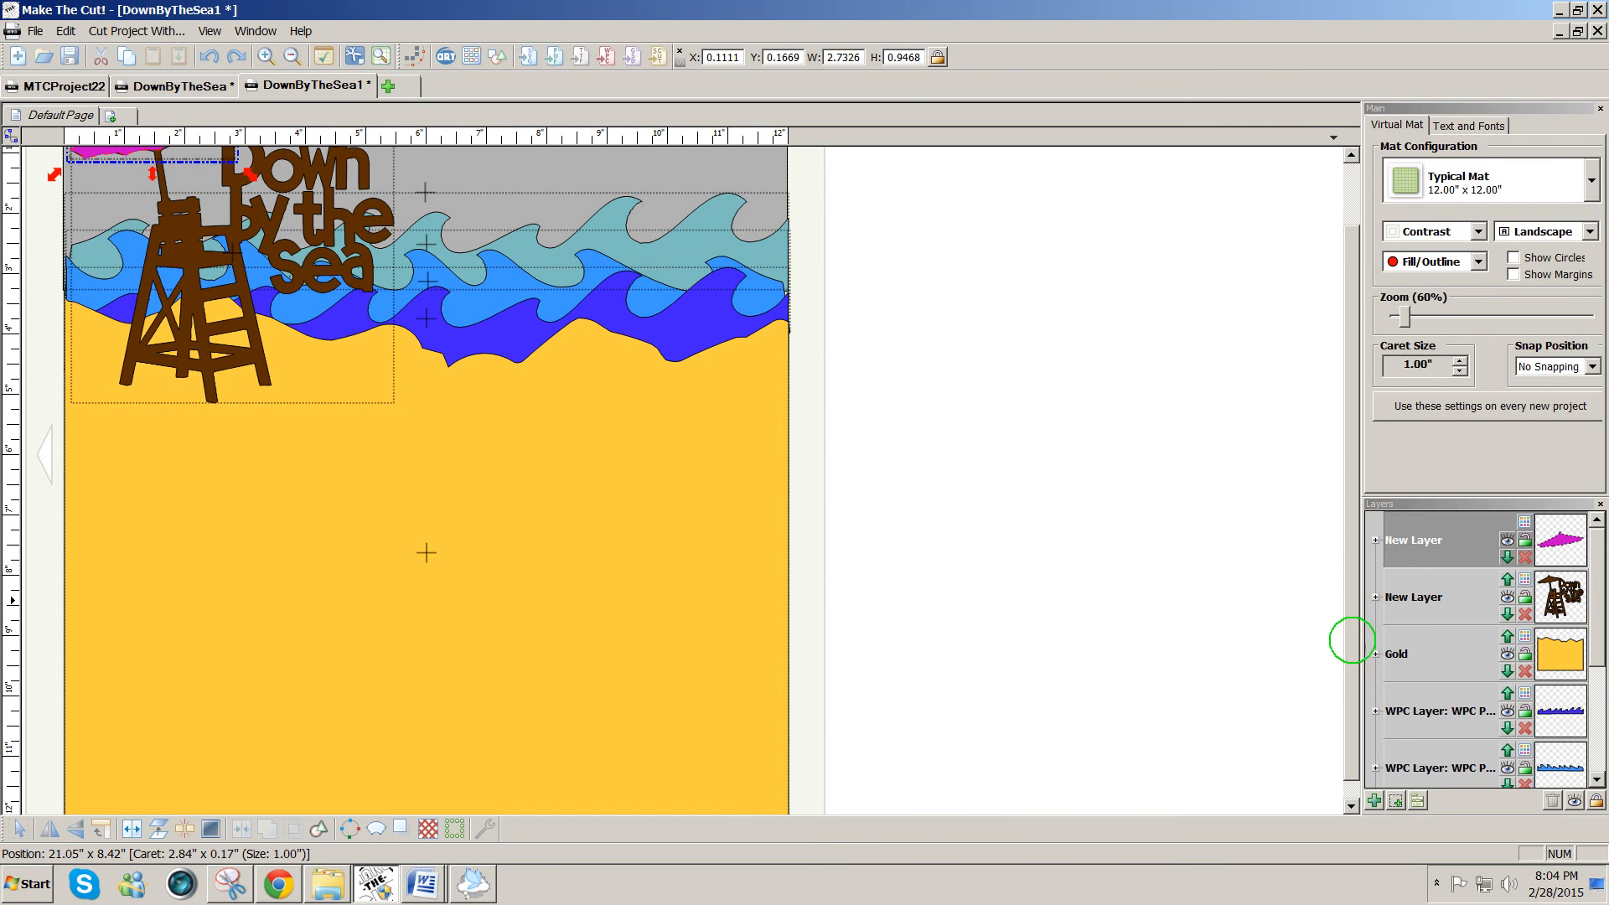
scroll(1341, 644, down, 1)
scroll(1341, 643, up, 1)
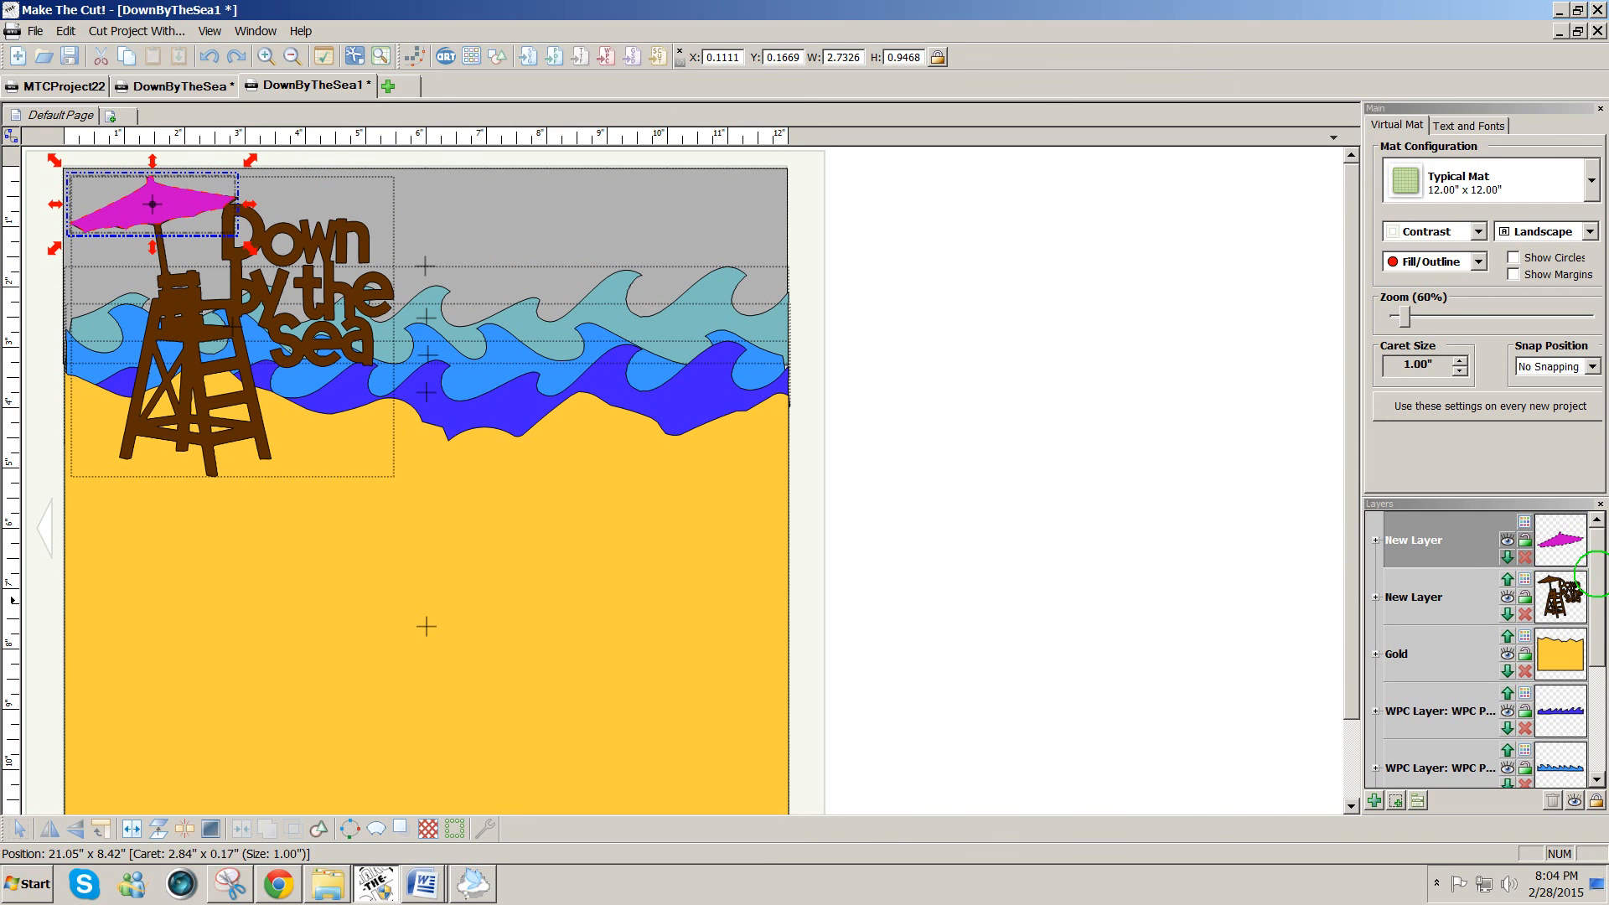
drag(1597, 591, 1591, 670)
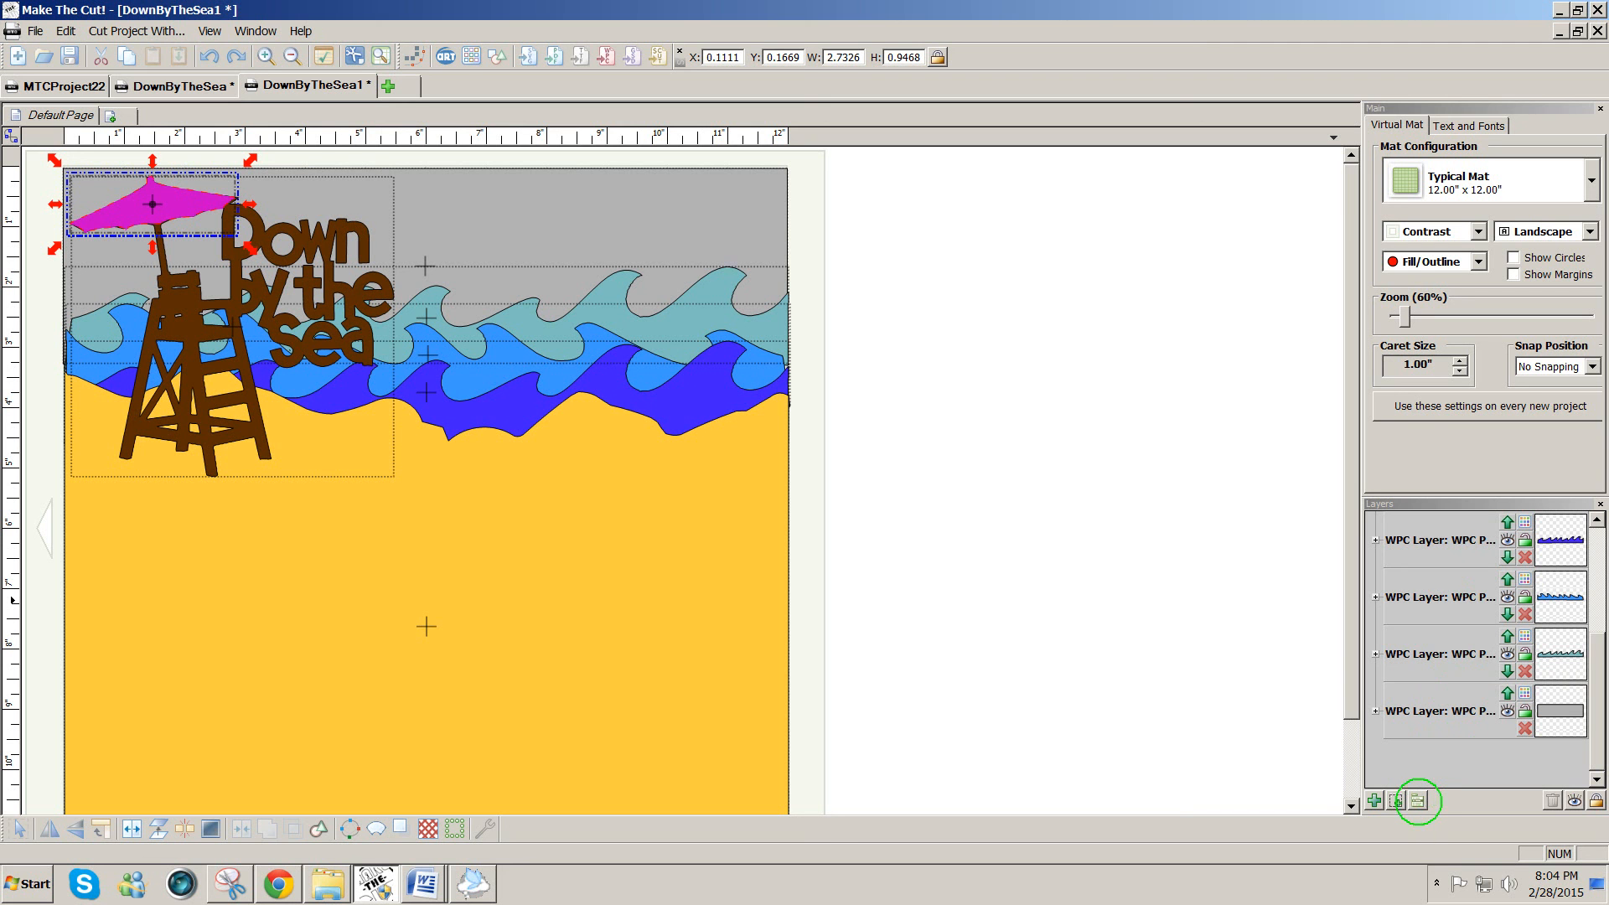
click(1416, 800)
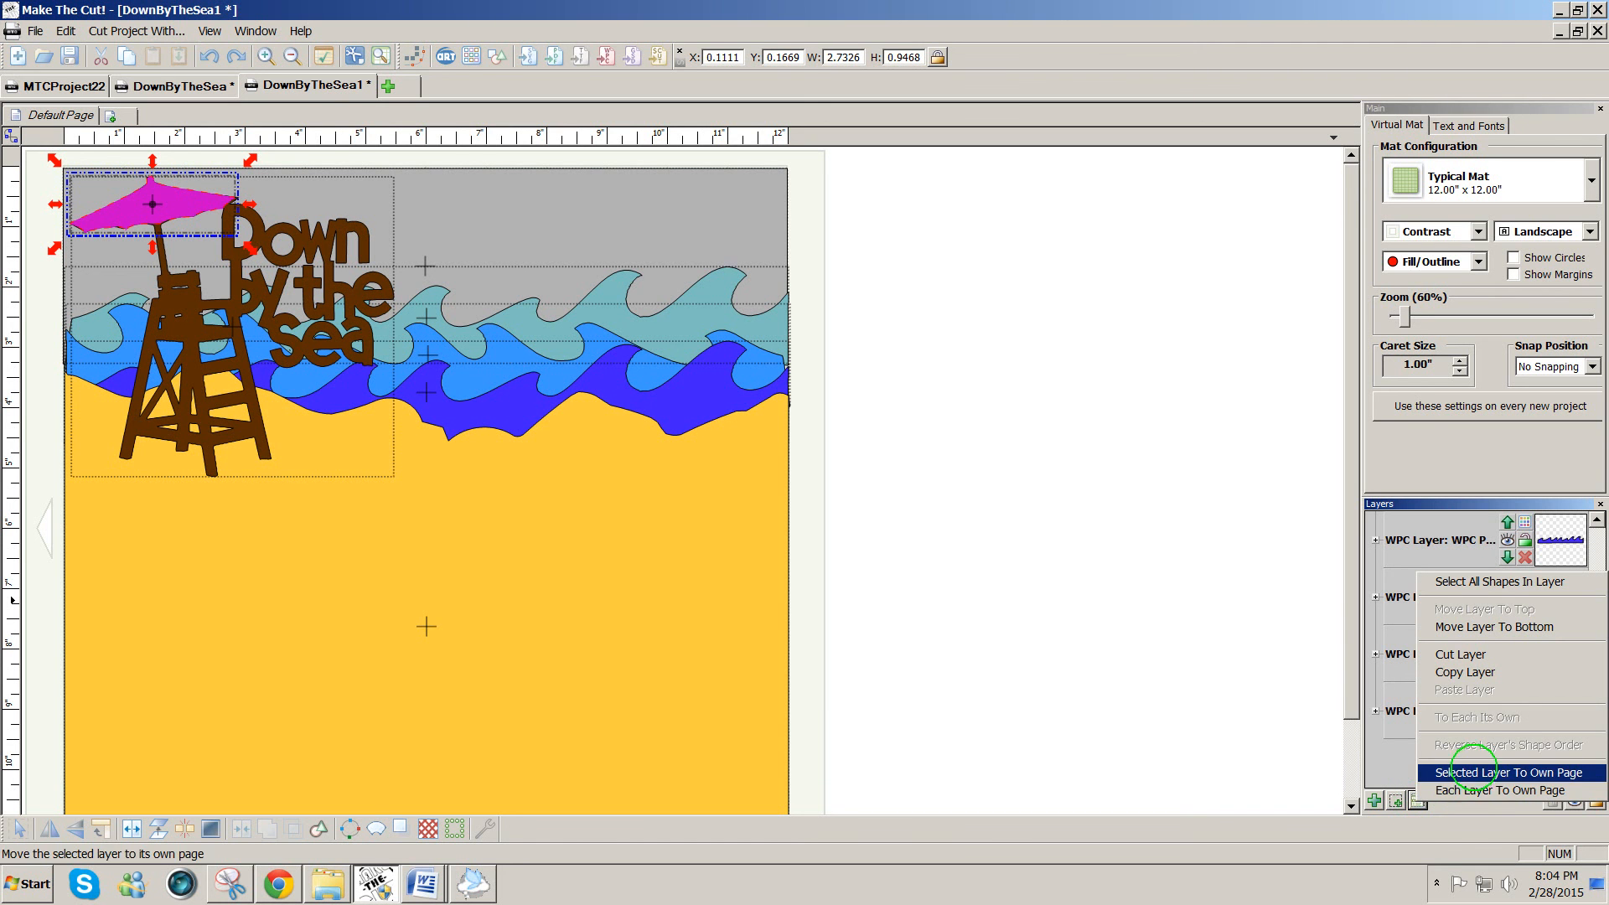
click(1264, 764)
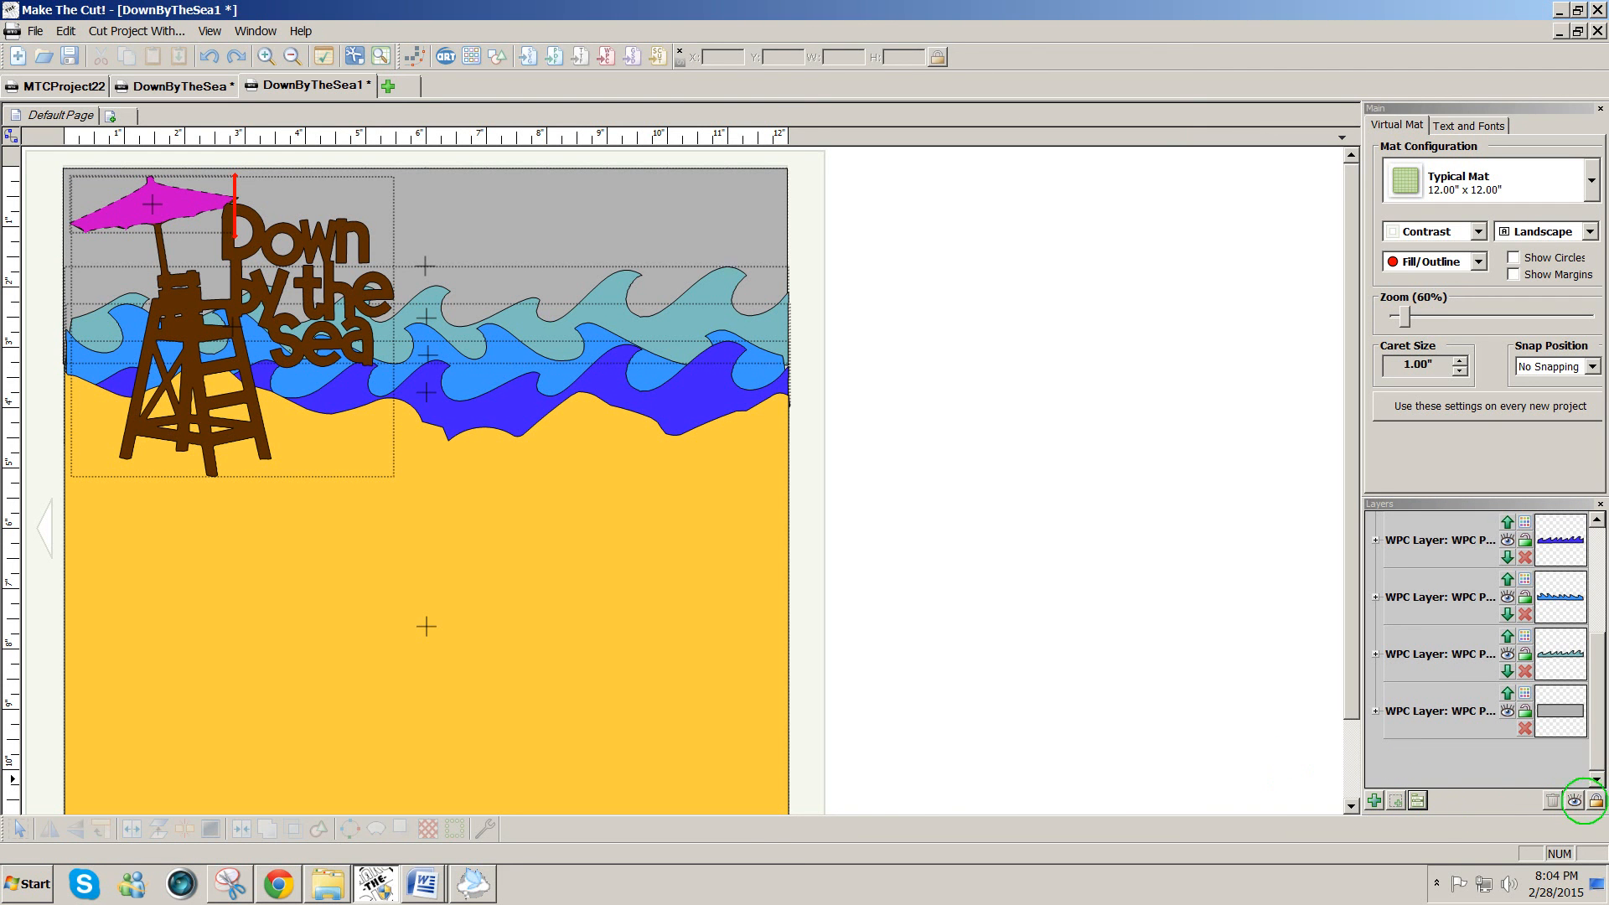
Step: Lock all layers of the project at once
click(1594, 801)
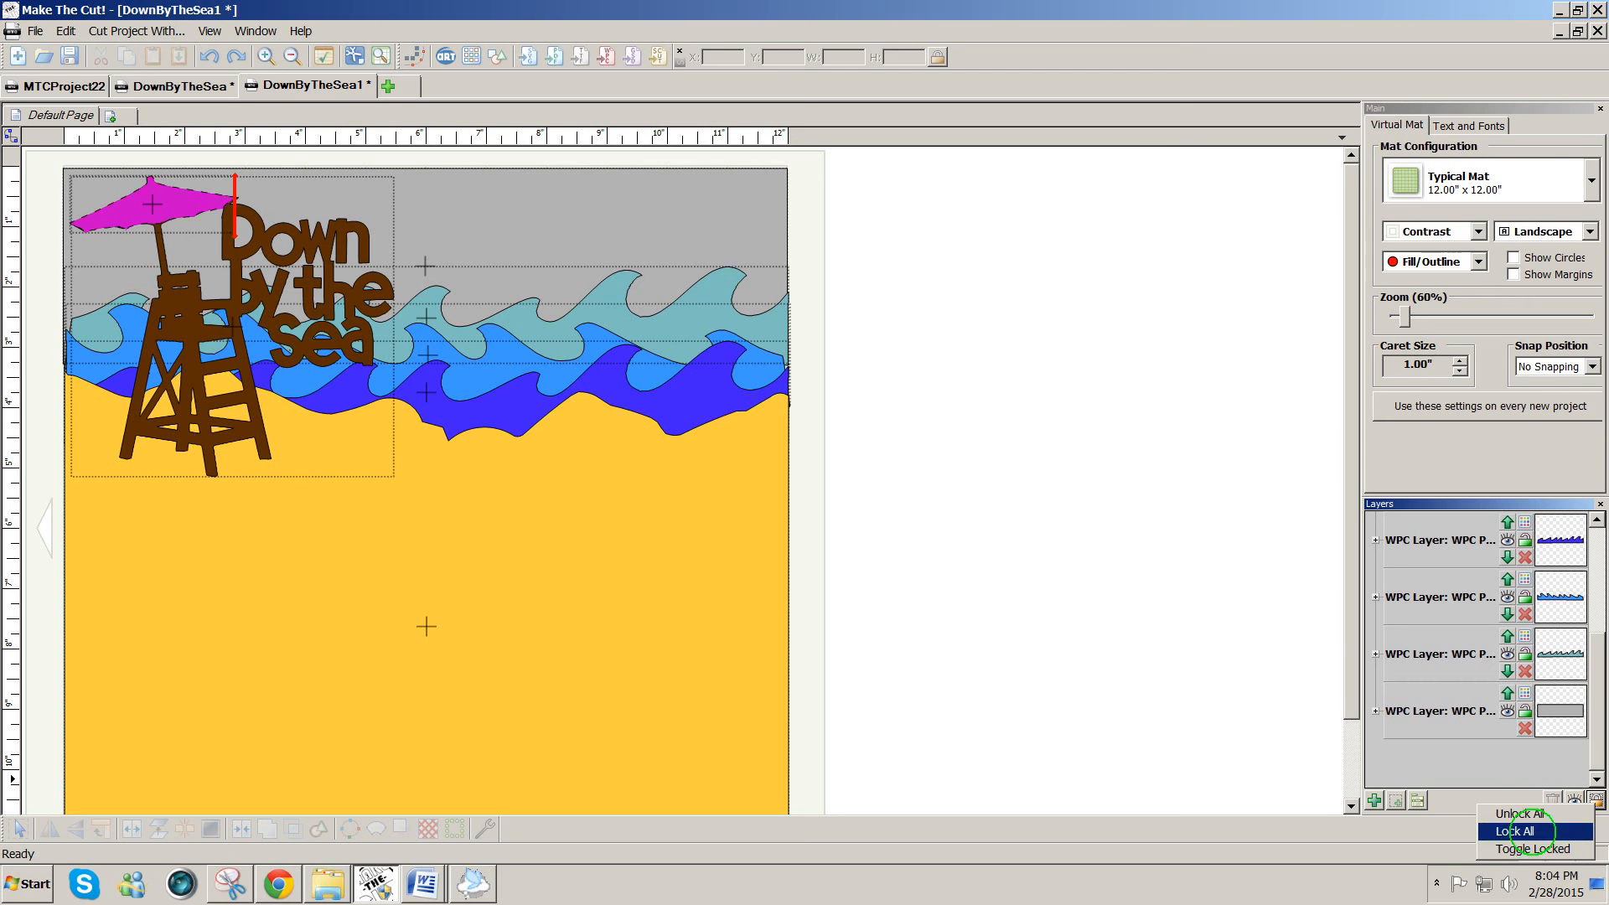
click(1525, 831)
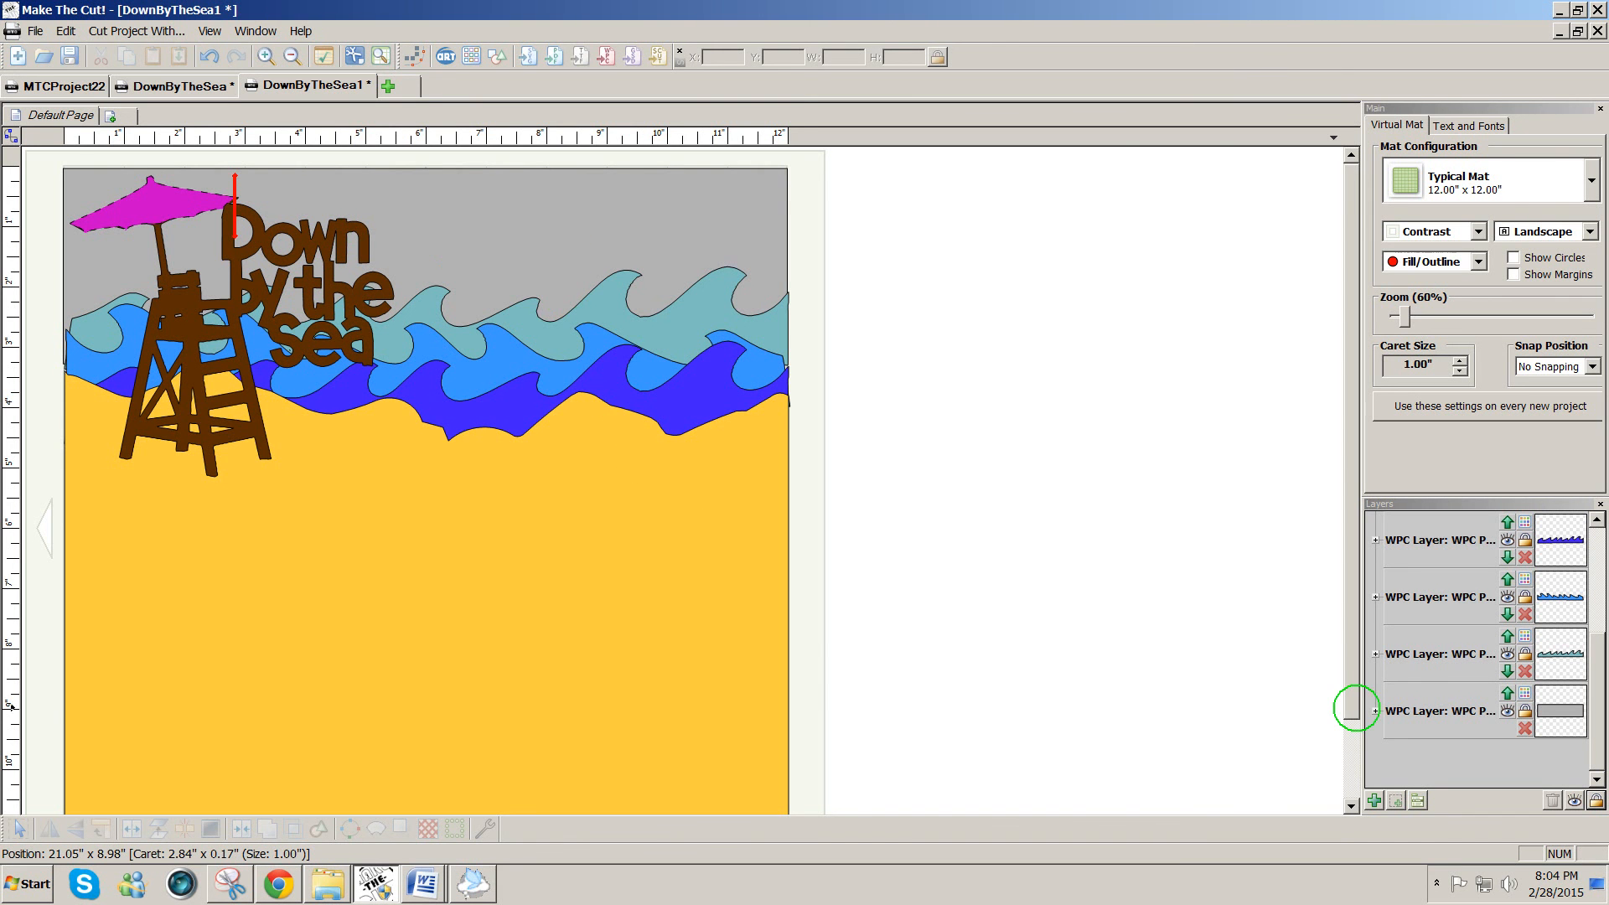
drag(1351, 703, 1364, 628)
Step: Unlock all layers and shift the gold sand shape slightly, to about X 0.05, Y 3.28
click(1594, 800)
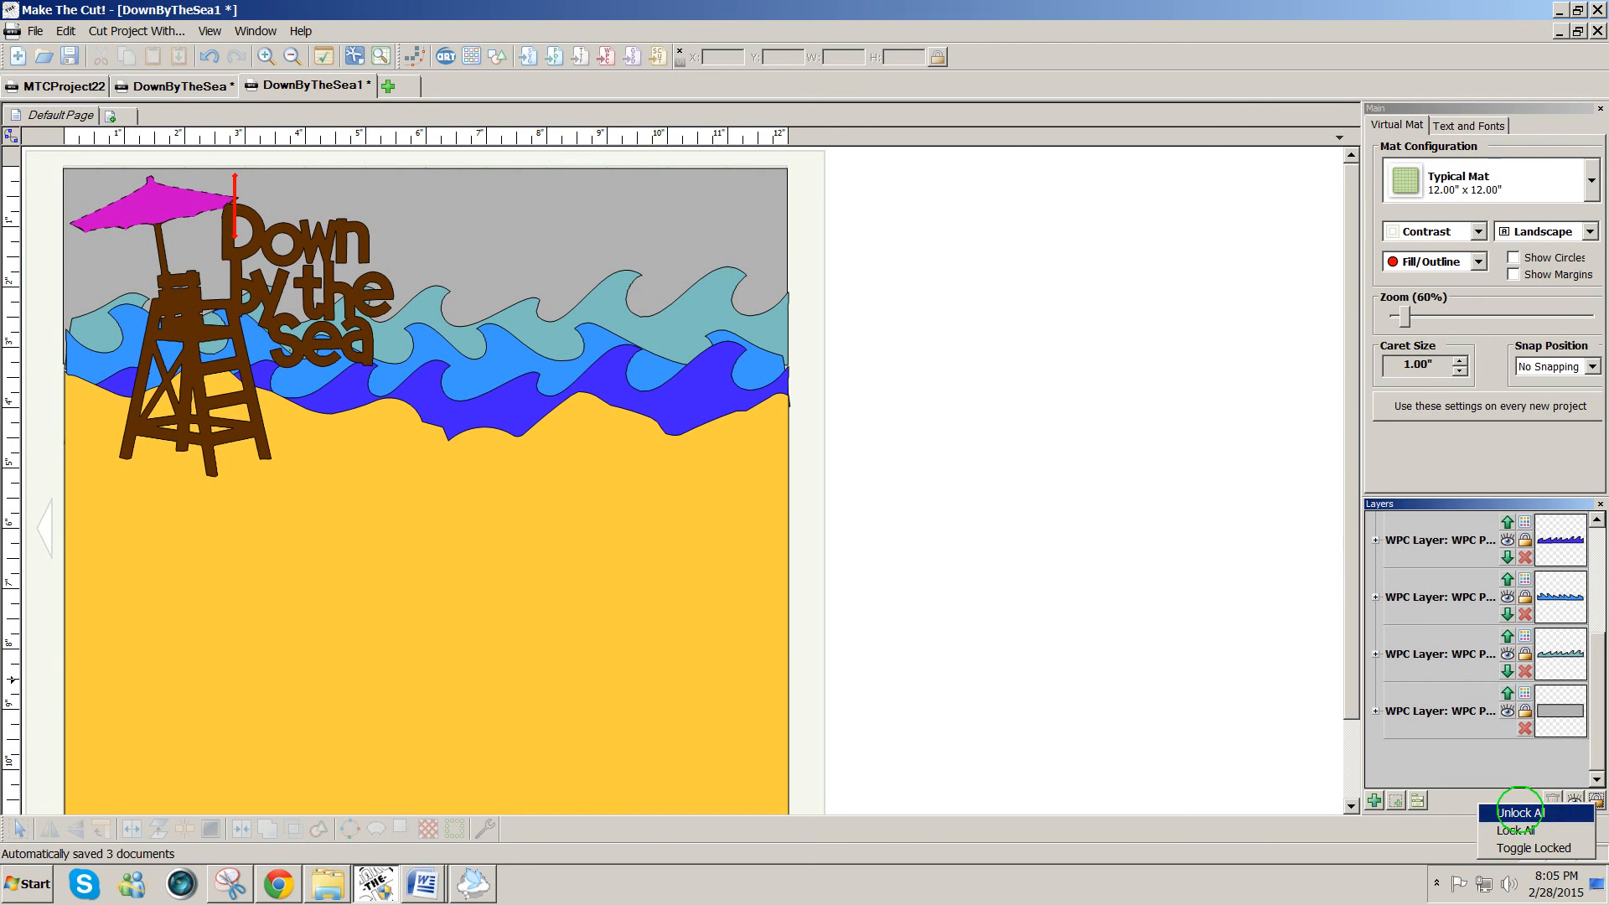
click(1521, 812)
mouse_move(786, 604)
mouse_down()
mouse_move(842, 617)
mouse_move(763, 610)
mouse_up()
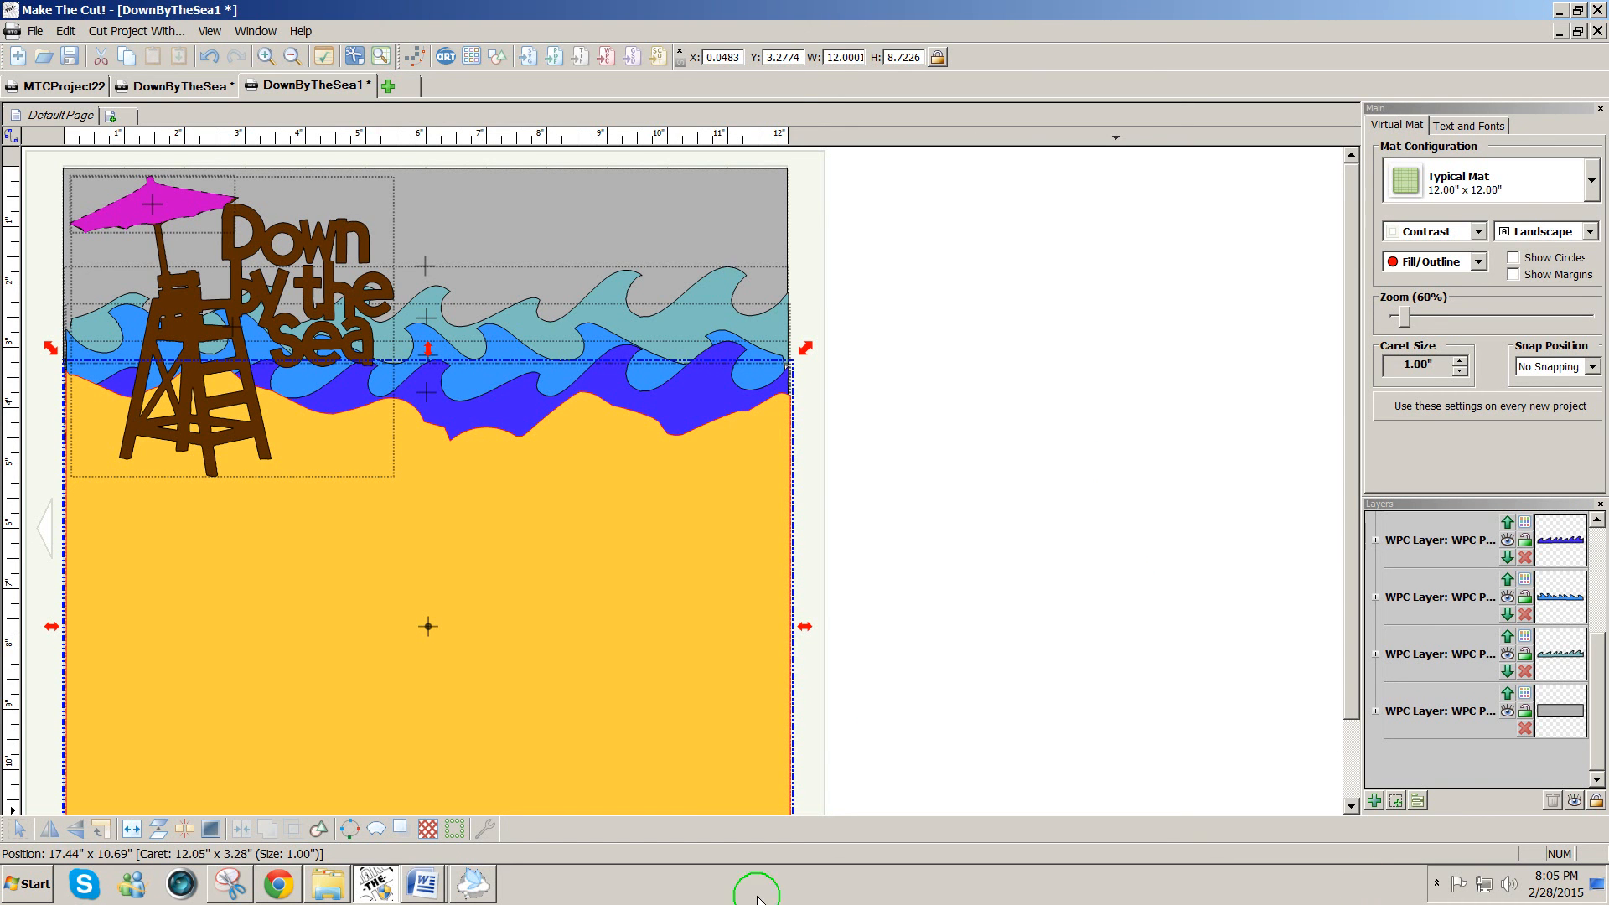
click(1436, 884)
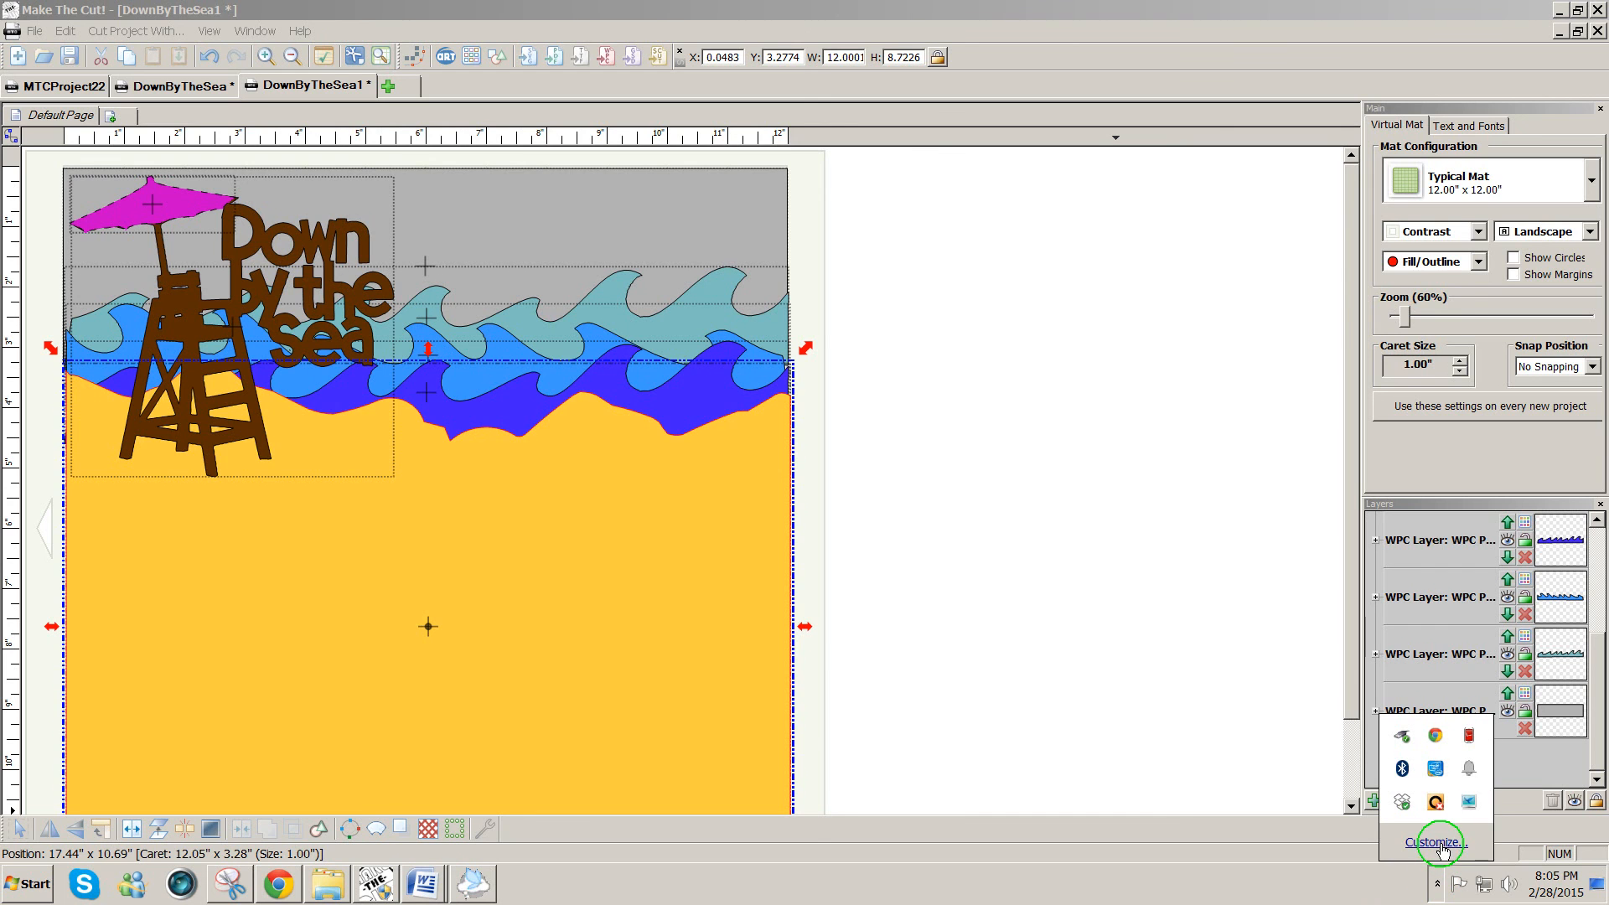